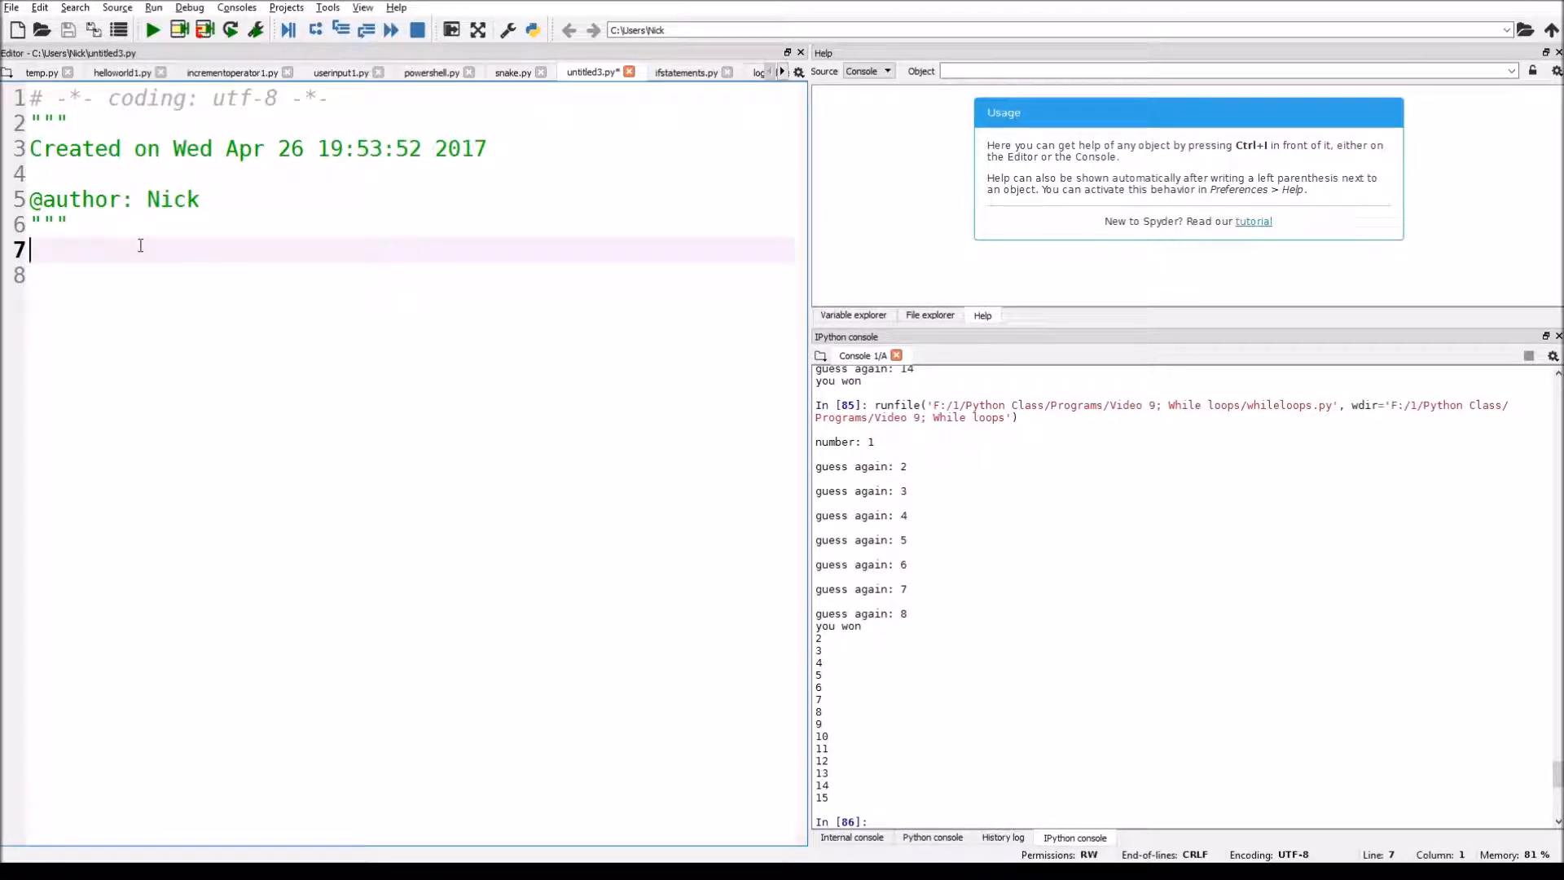
text(range())
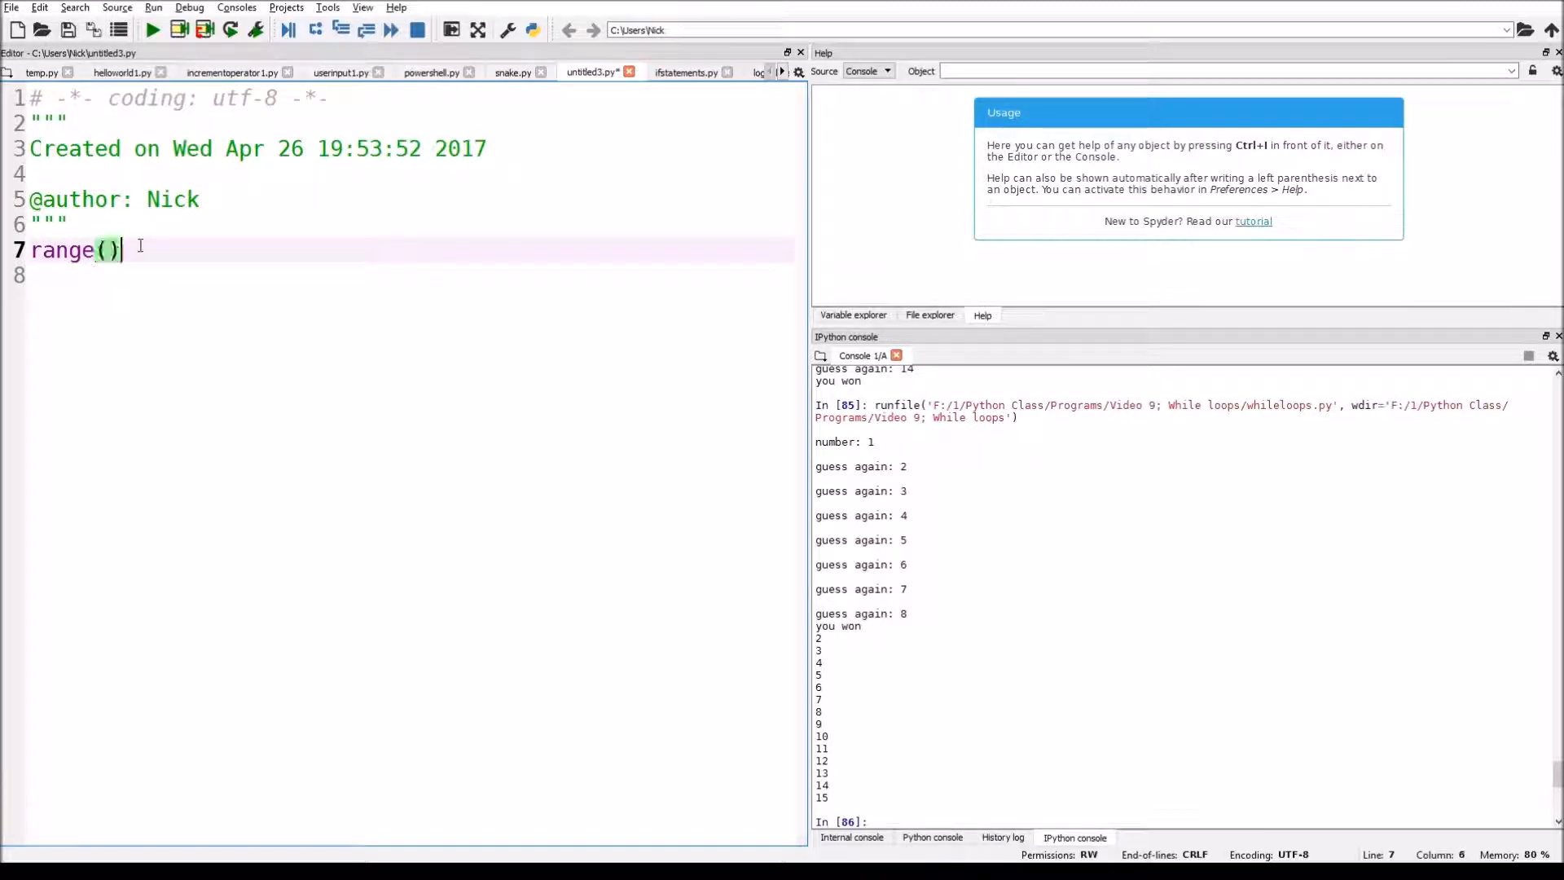
- List range(), len(), in and for(): on separate lines 7–10 below the header
key(Return)
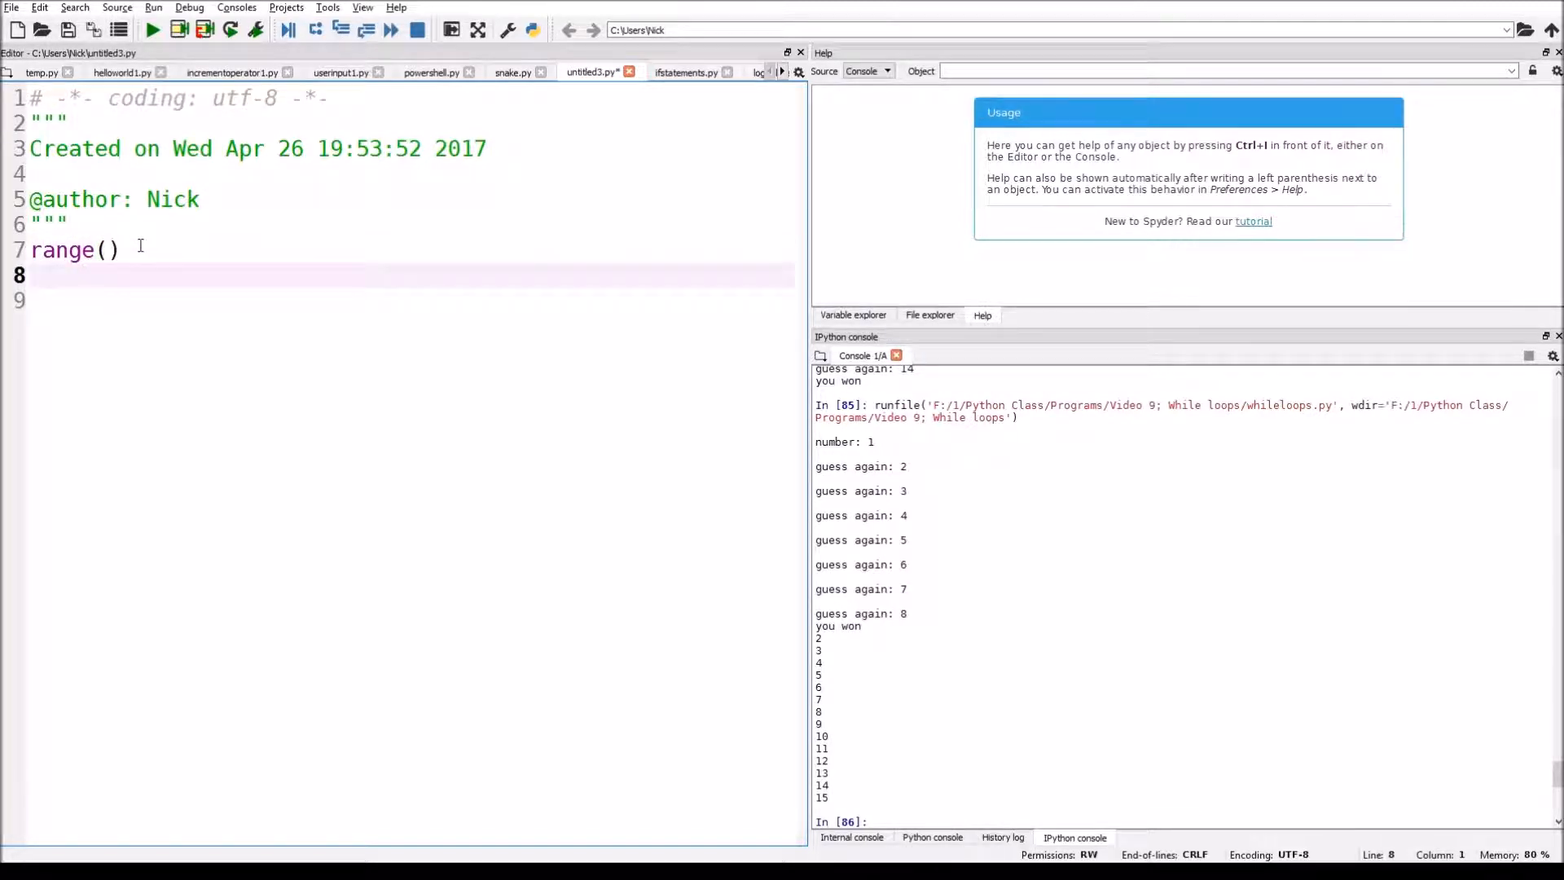
text(len()
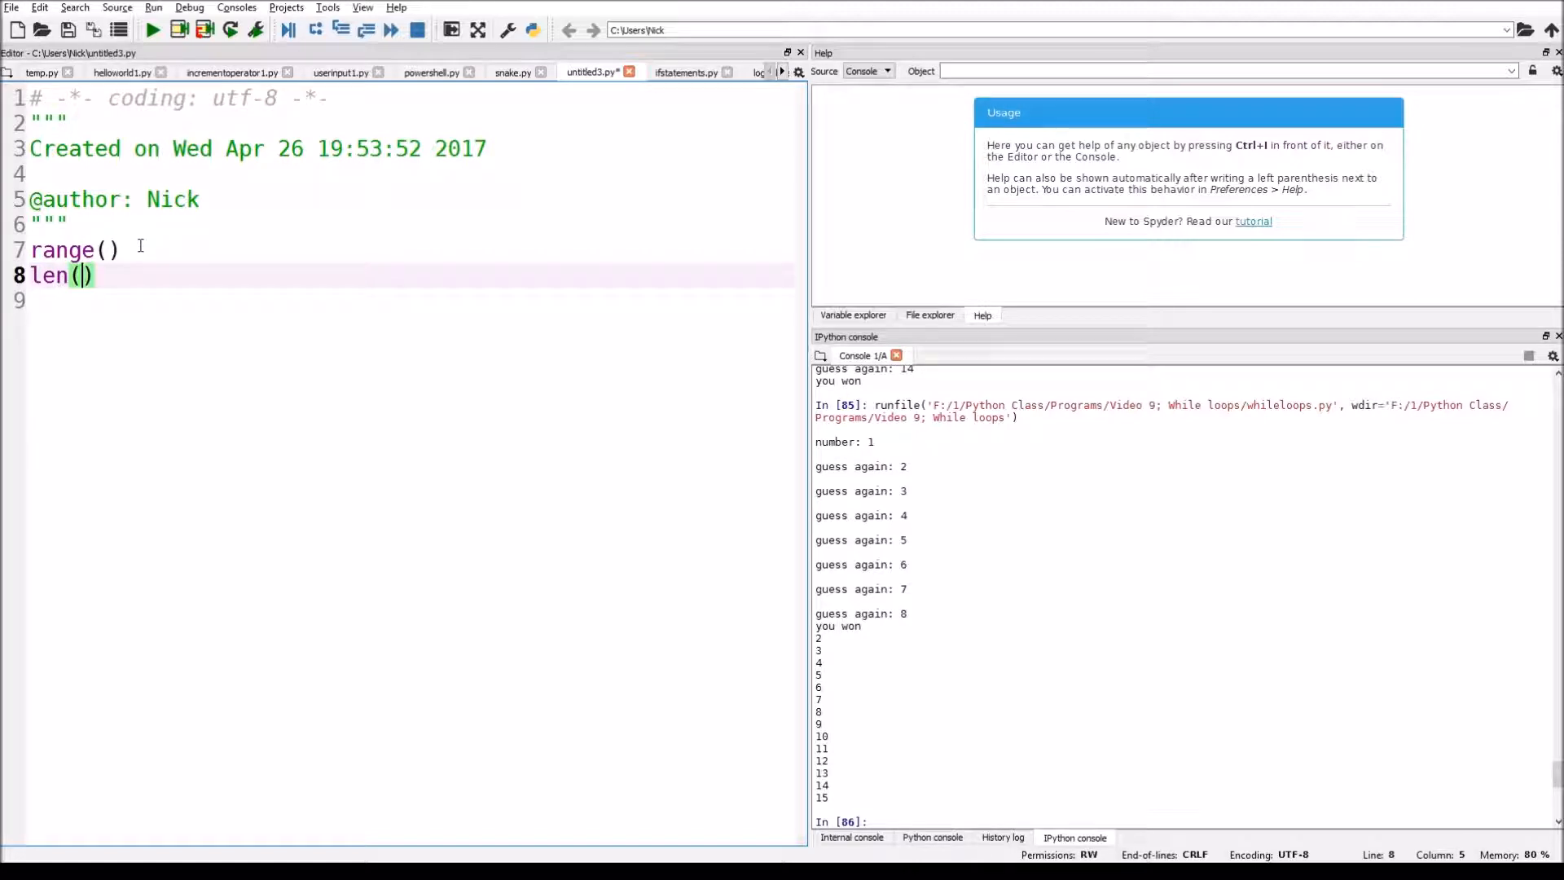
text())
key(Return)
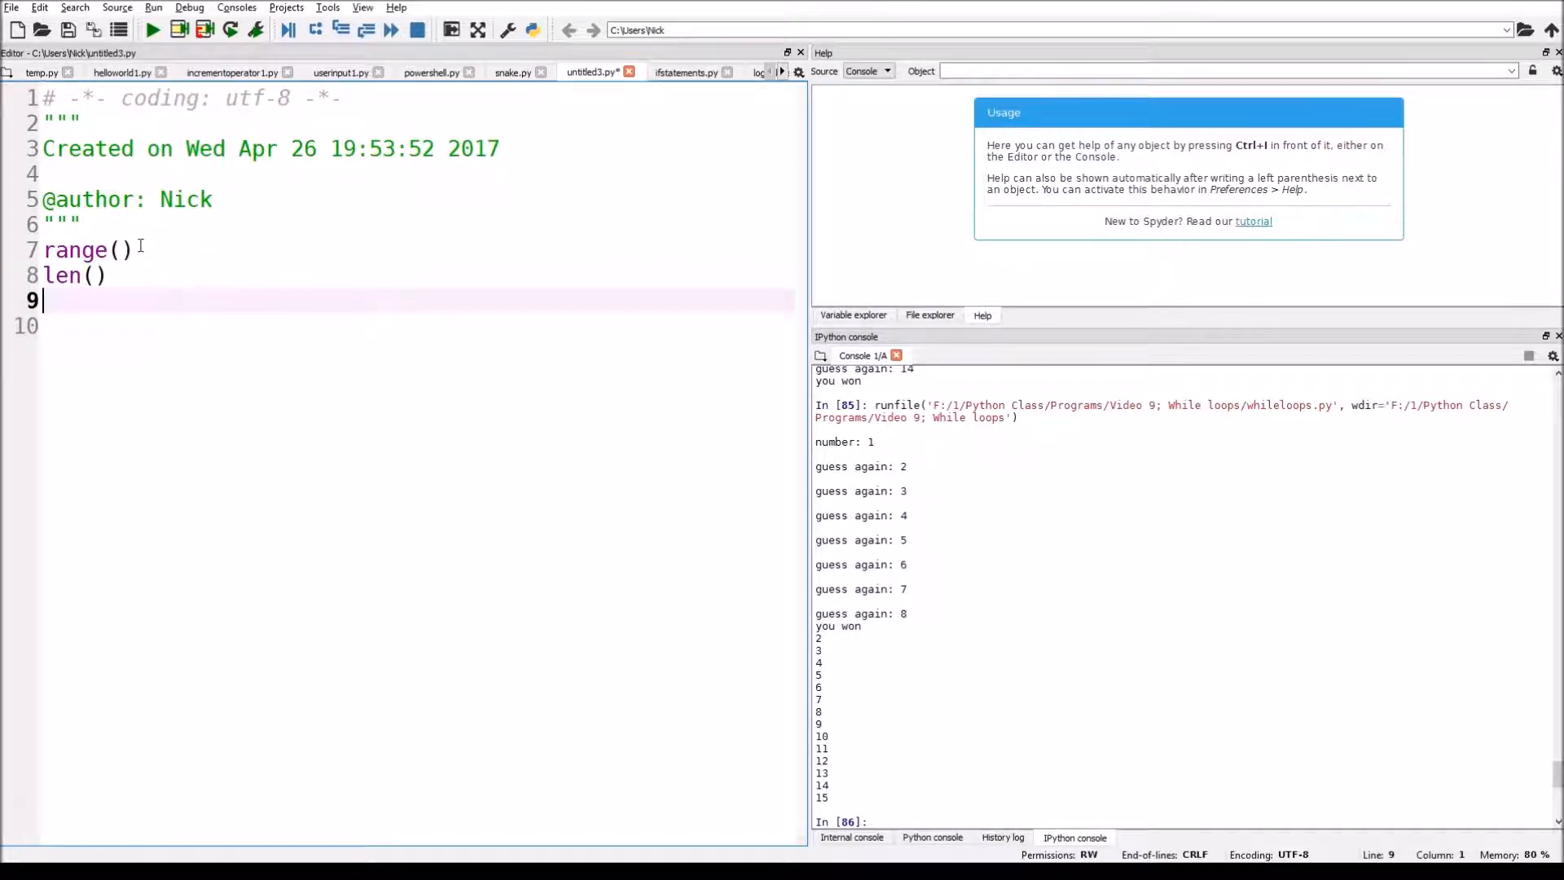
text(in)
key(Return)
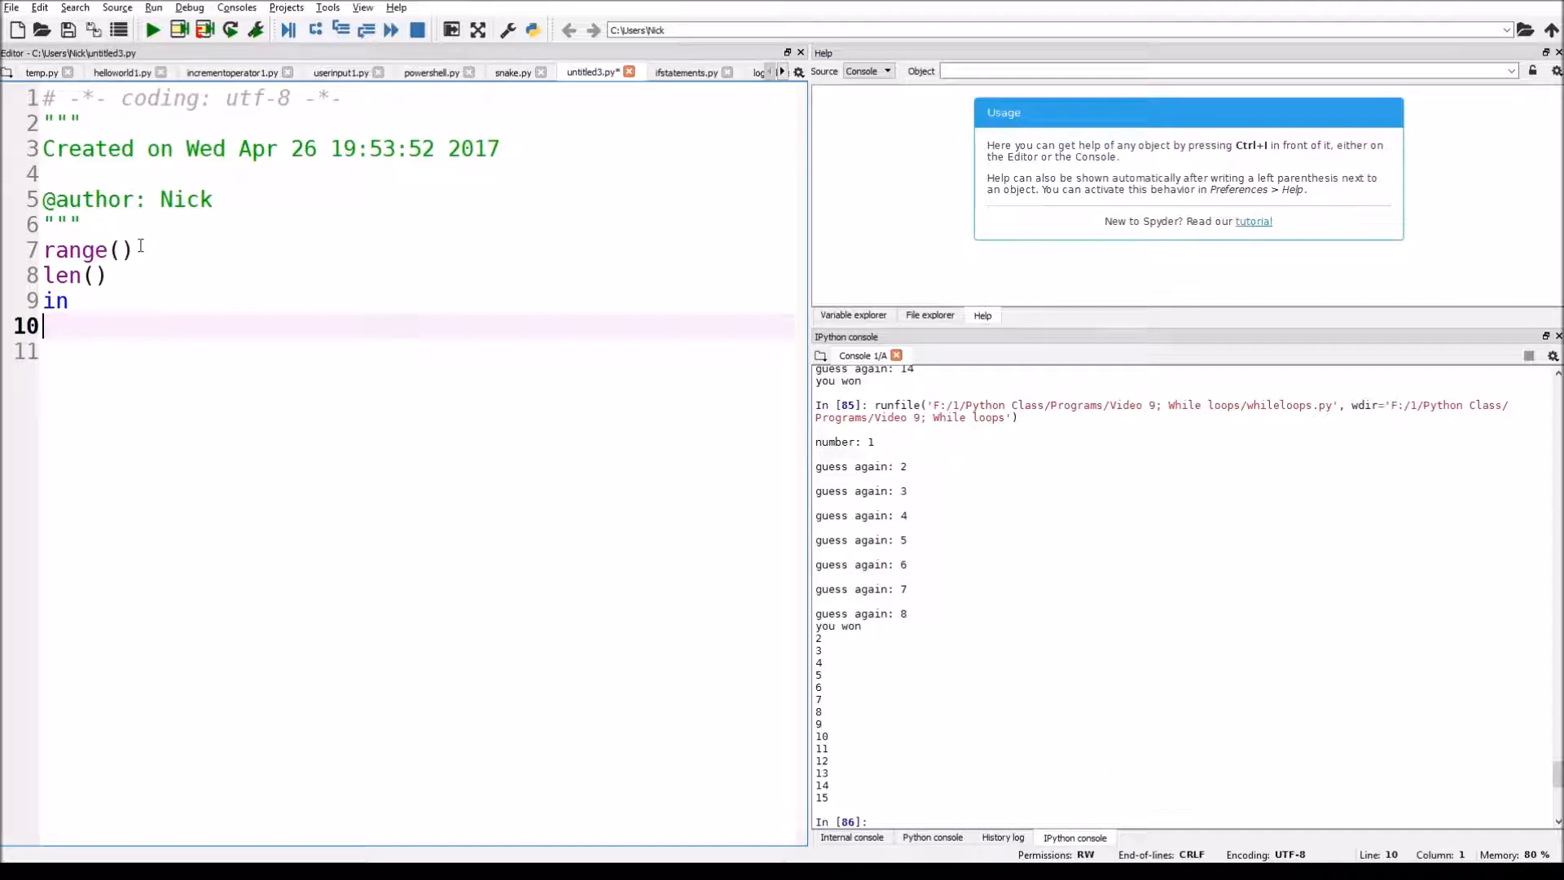
text(fot)
key(BackSpace)
text(r():)
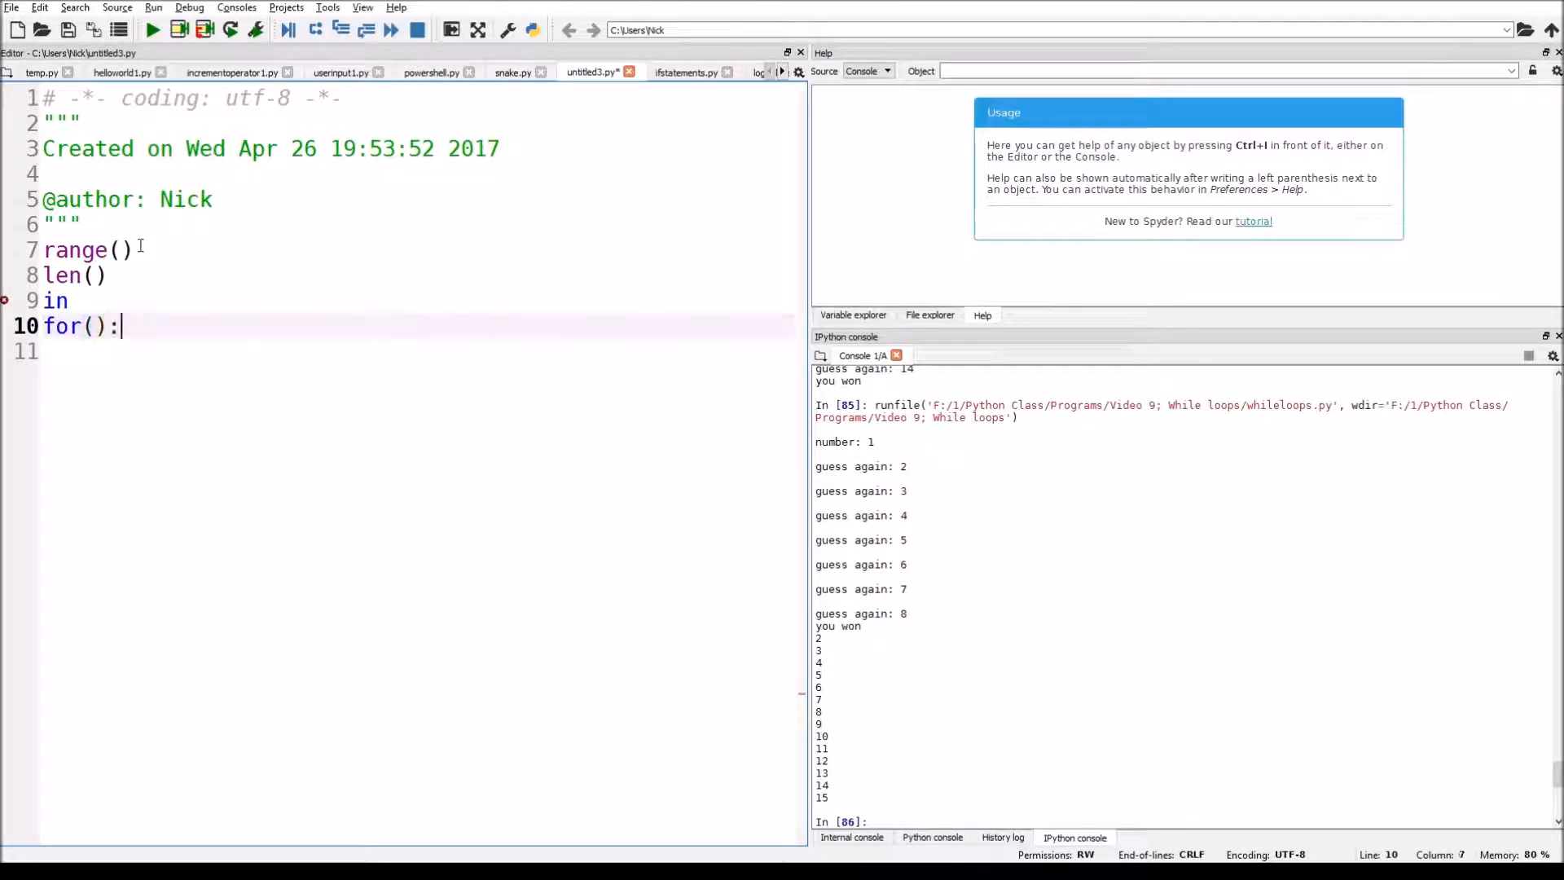
key(Return)
key(Up)
key(Up)
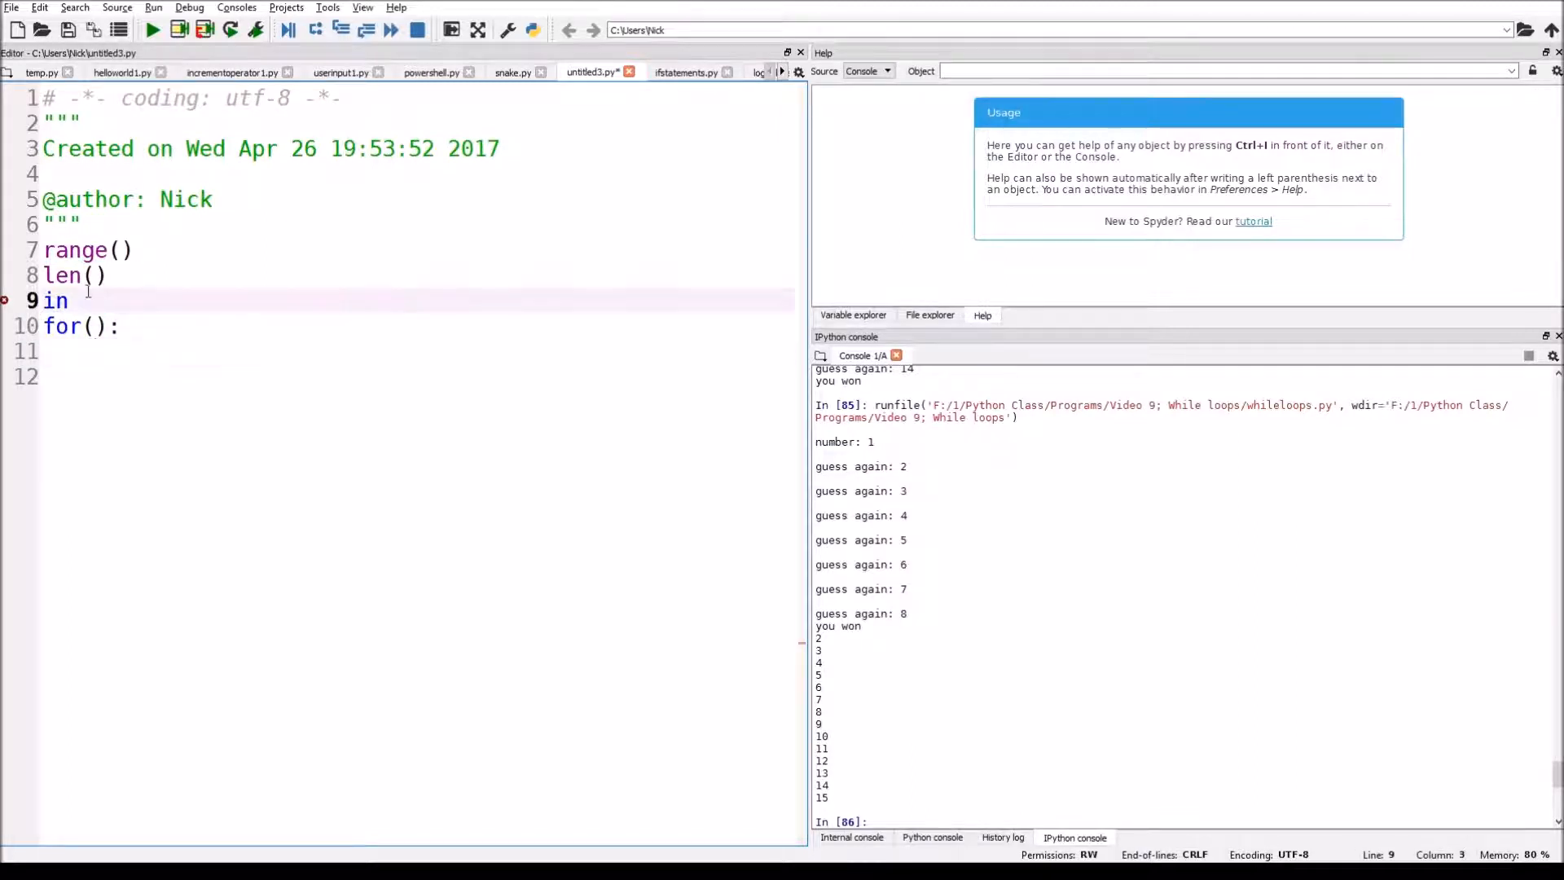
- Change line 7 to print(range(14)) and comment out the in line with #
click(148, 253)
drag(146, 254, 41, 249)
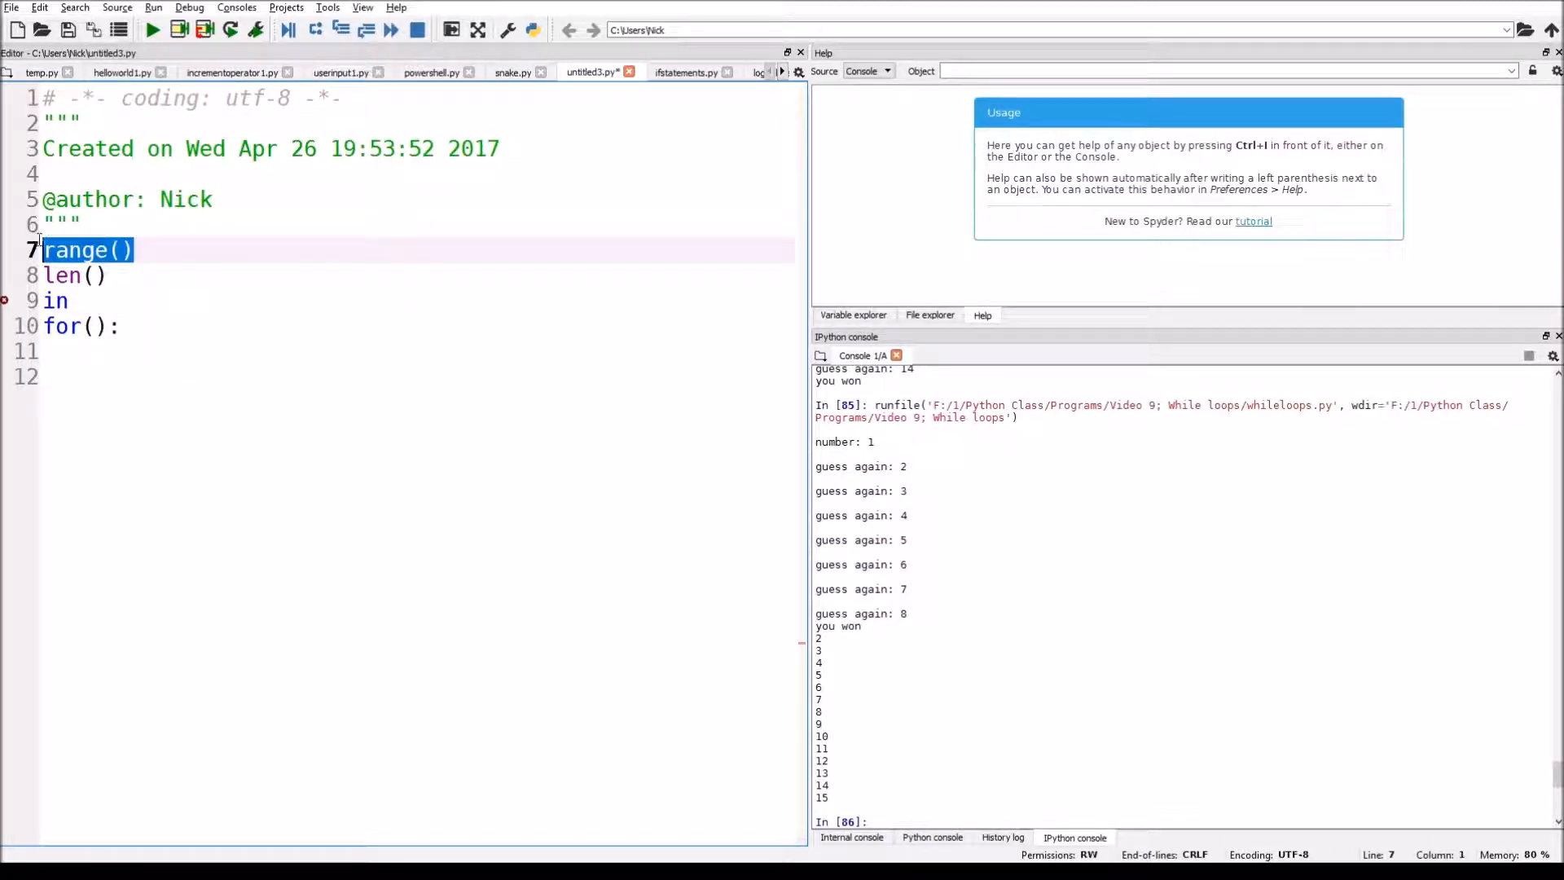
text(pr)
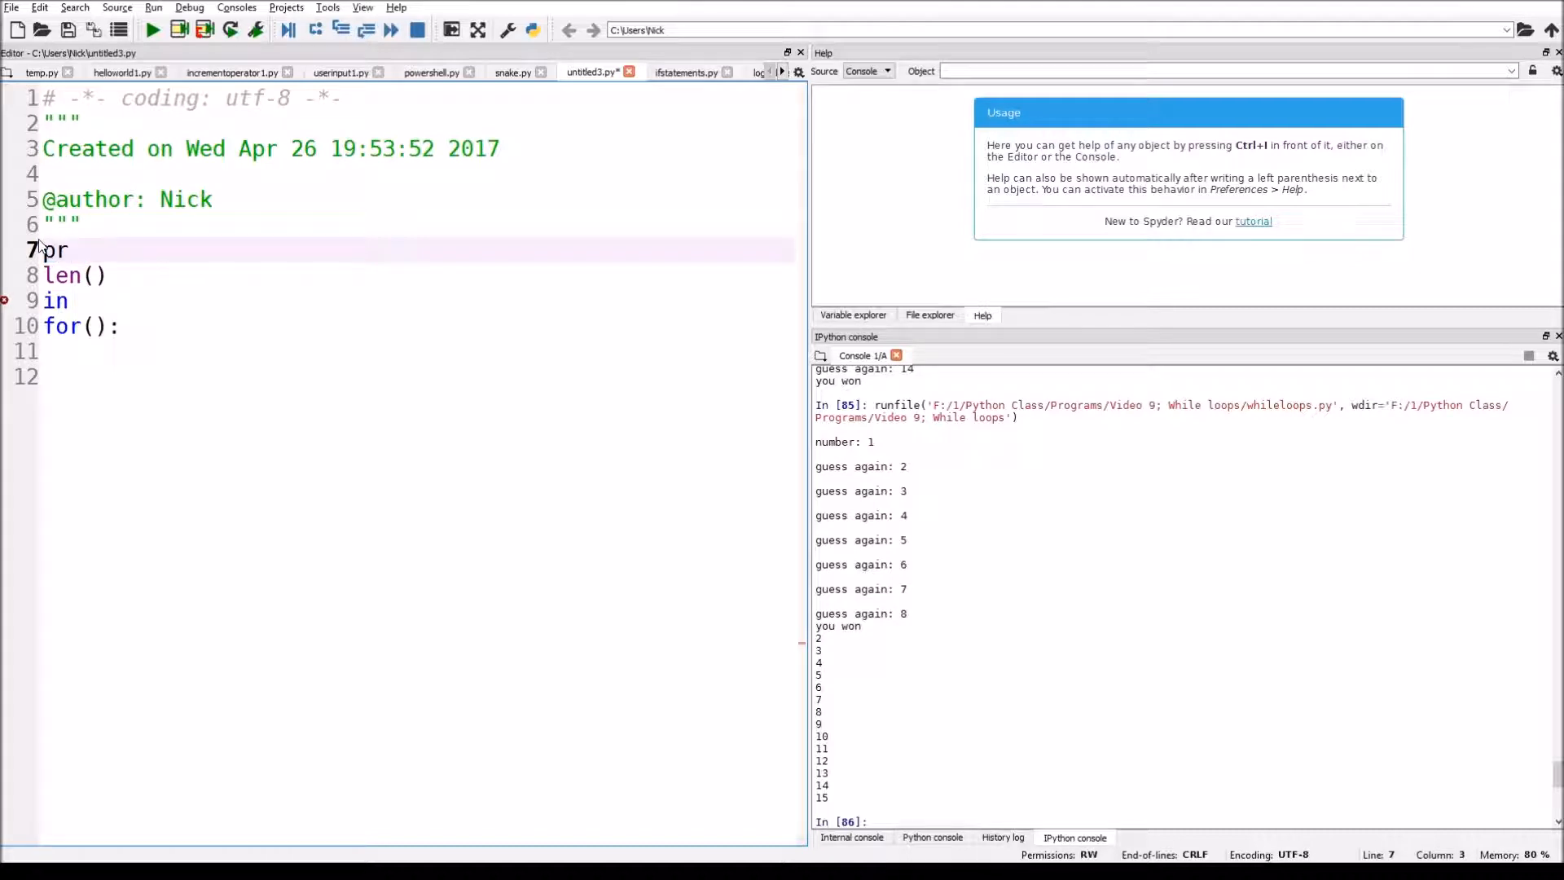
text(int()
text(range()
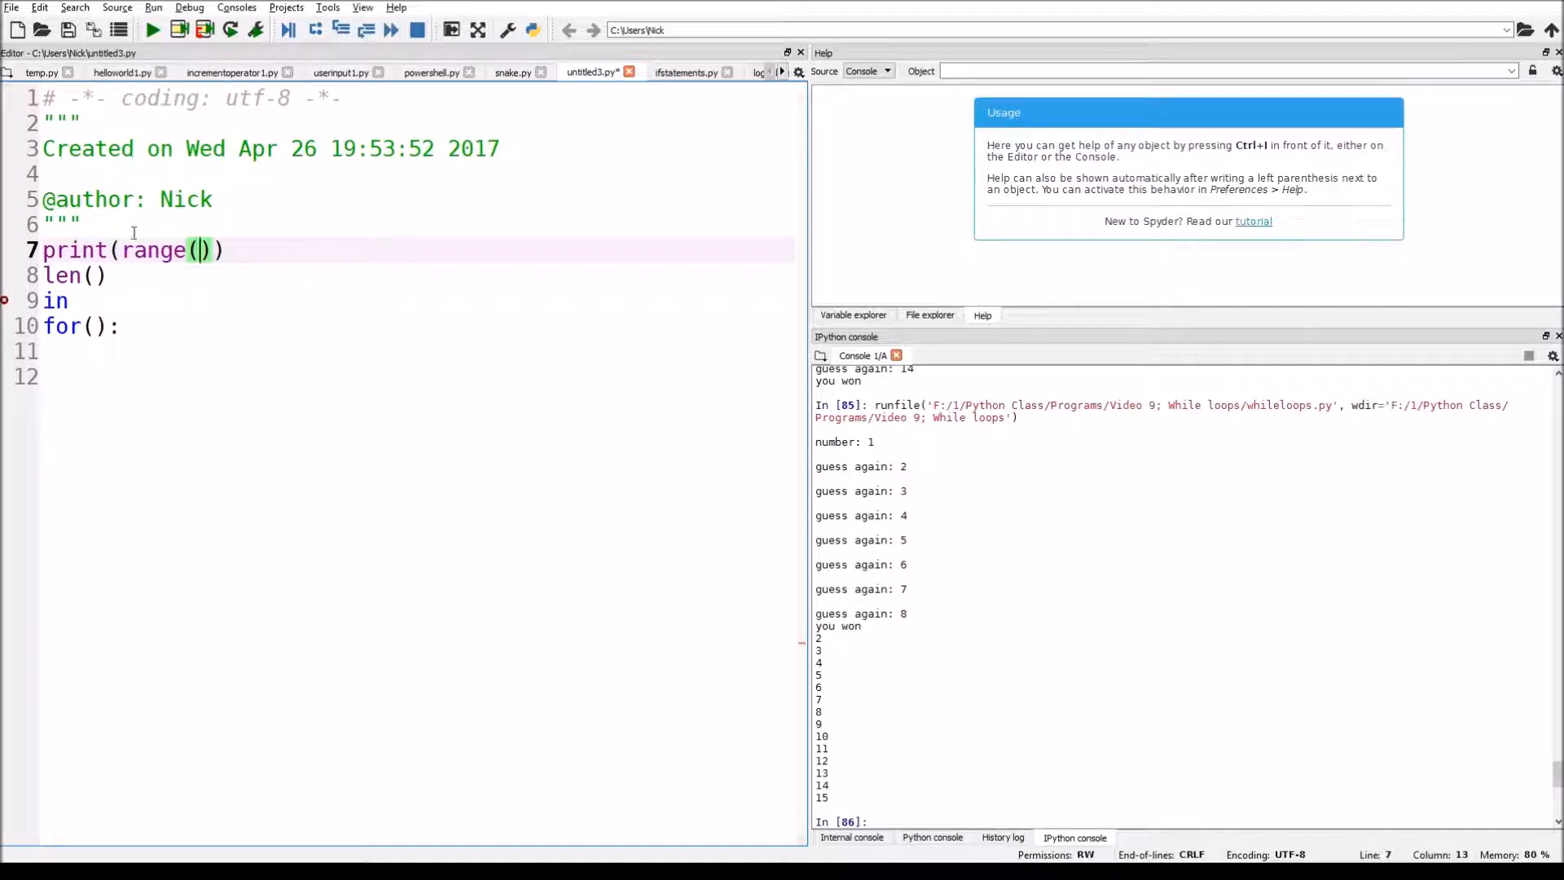
text(14)
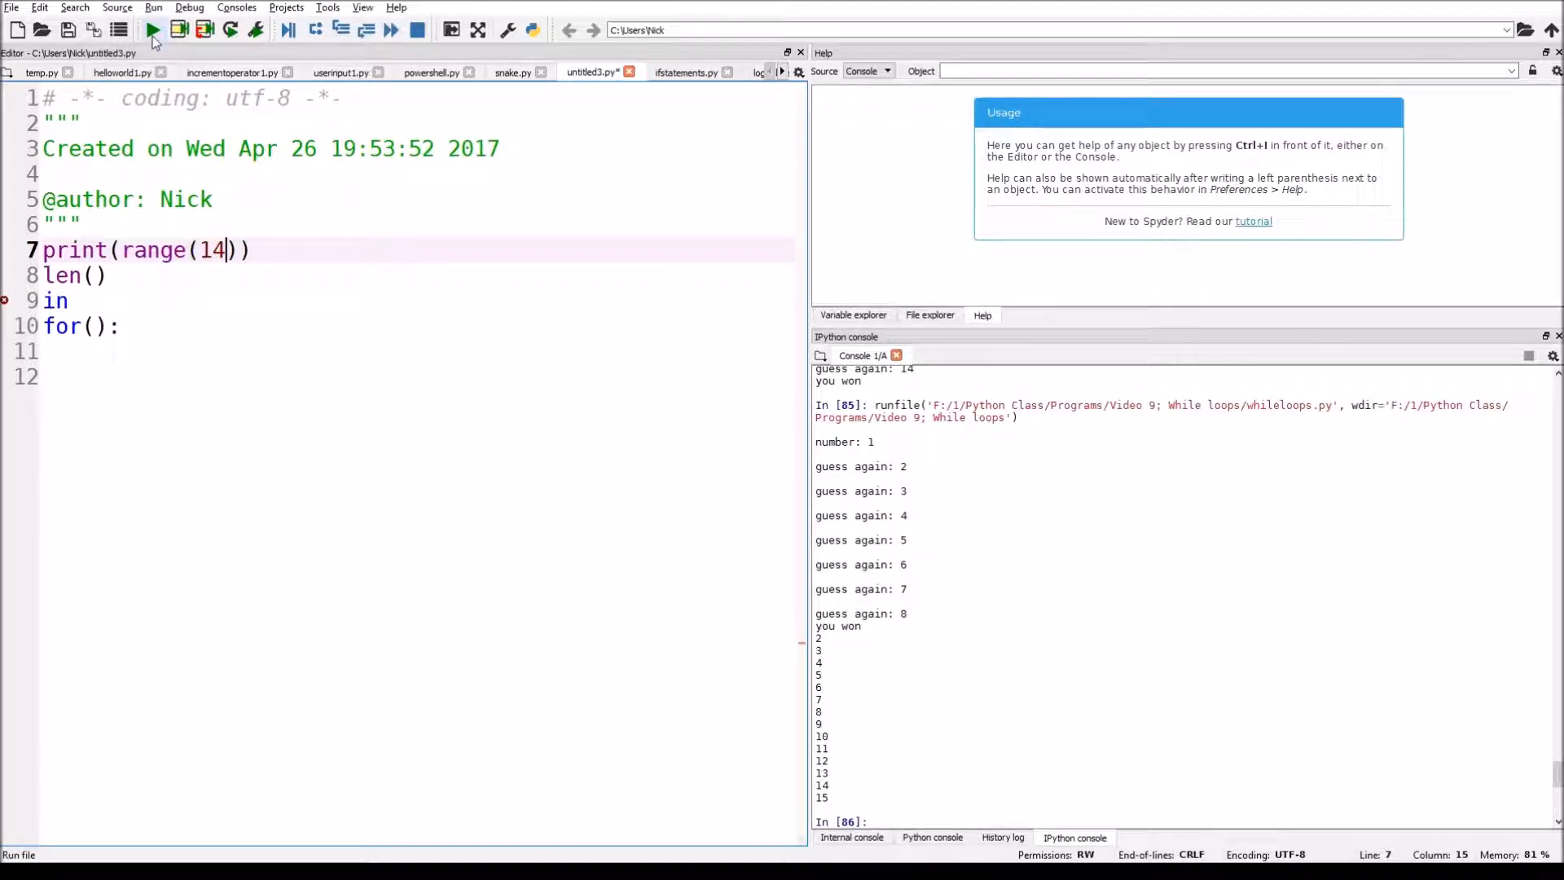
drag(110, 276, 41, 276)
click(71, 301)
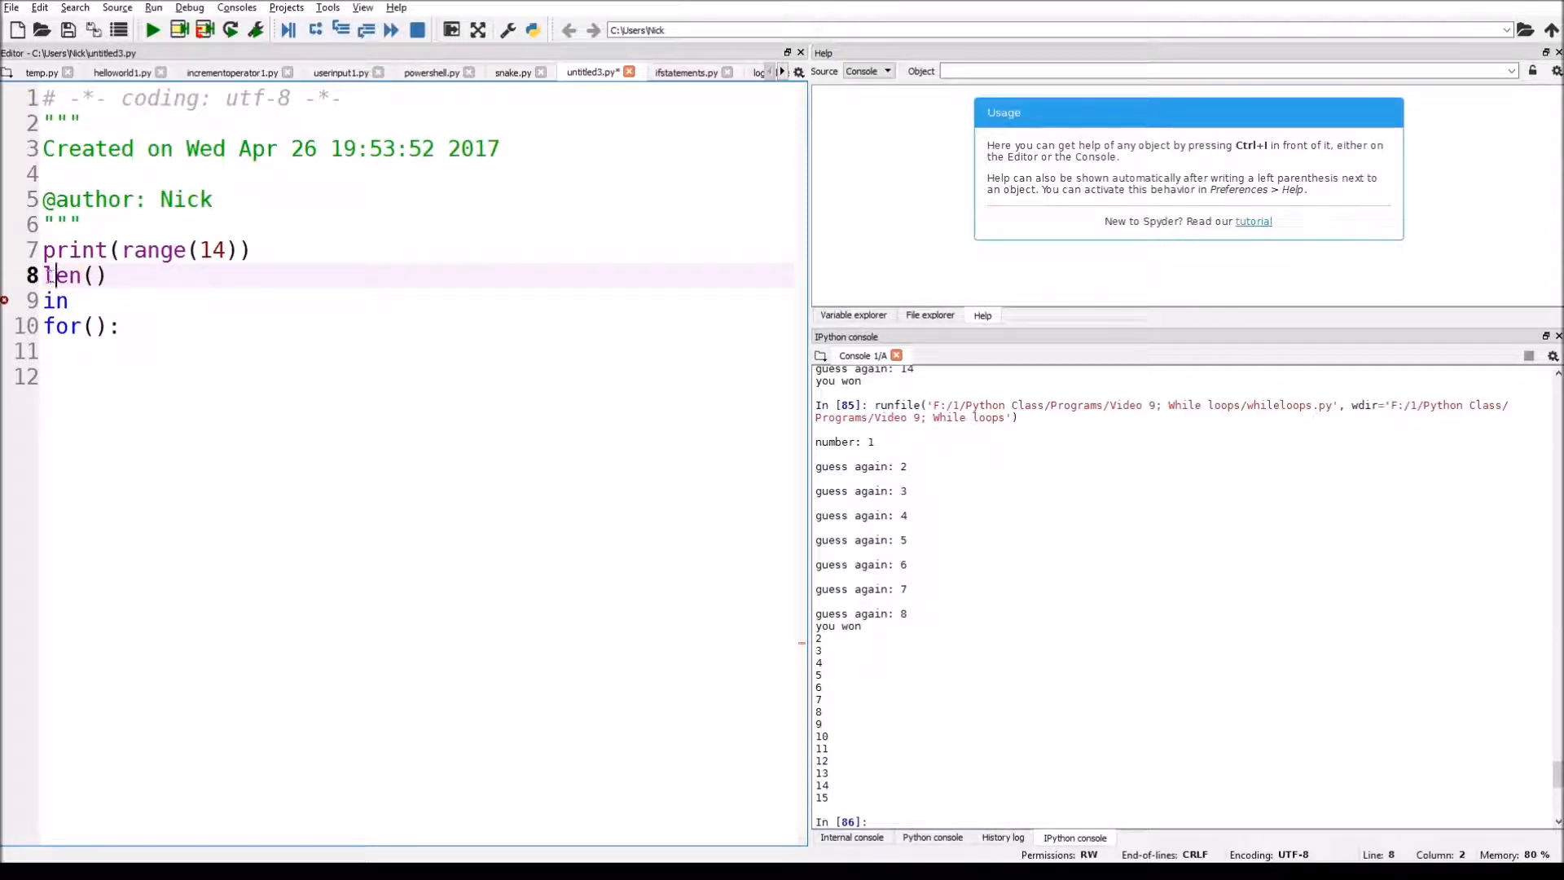
click(45, 300)
text(#)
- Change line 8 to print(len("helloworld")) and comment out the for(): line with #
click(44, 276)
drag(111, 277, 41, 276)
text(pri)
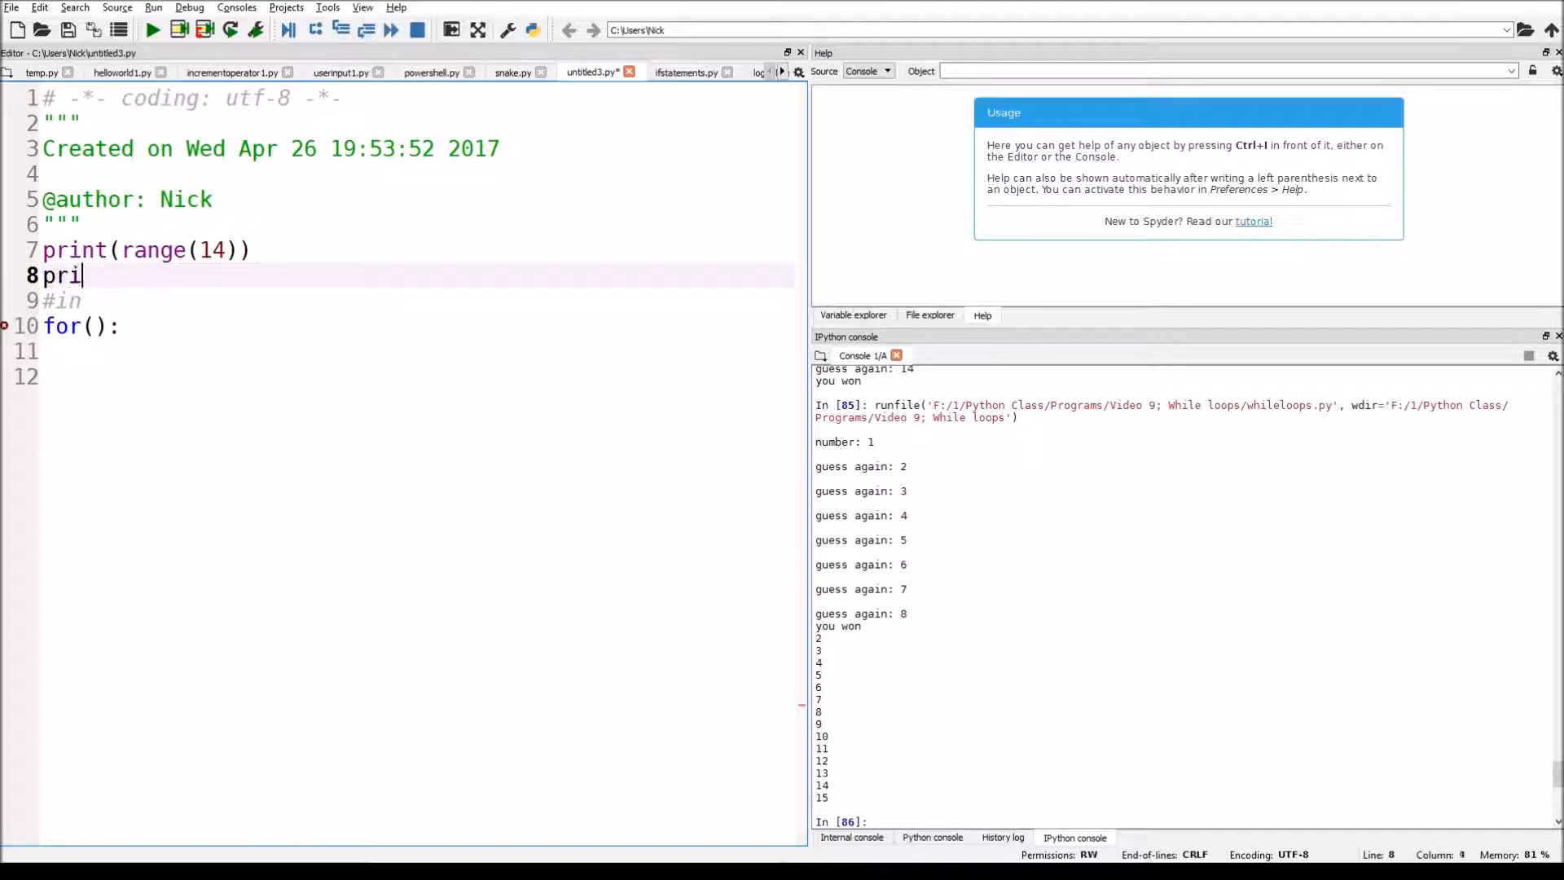
text(nt(len)
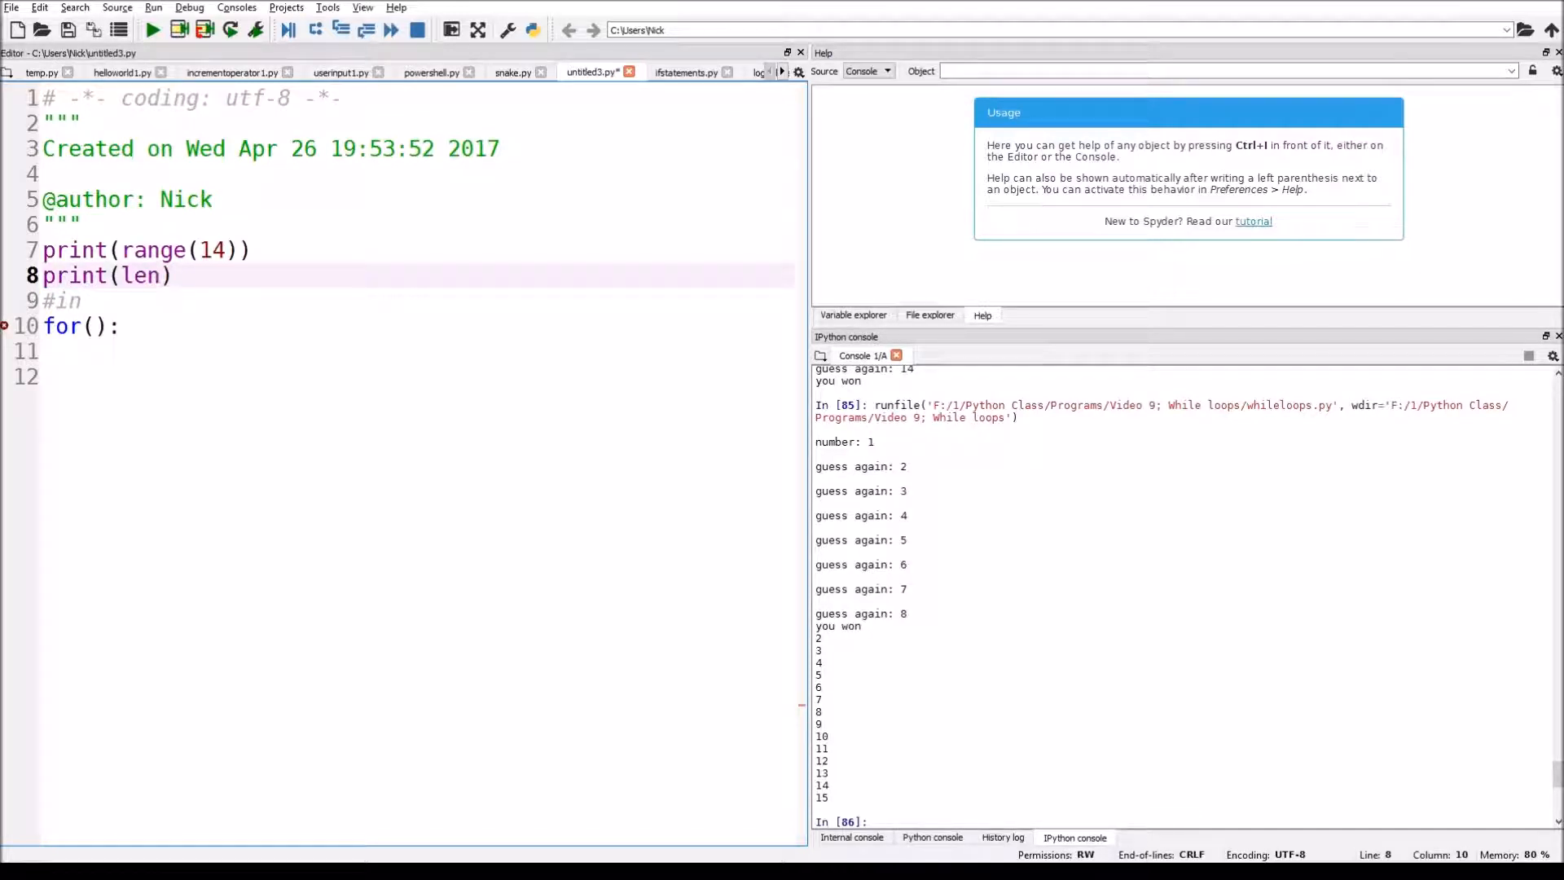
text((")
text(applesss)
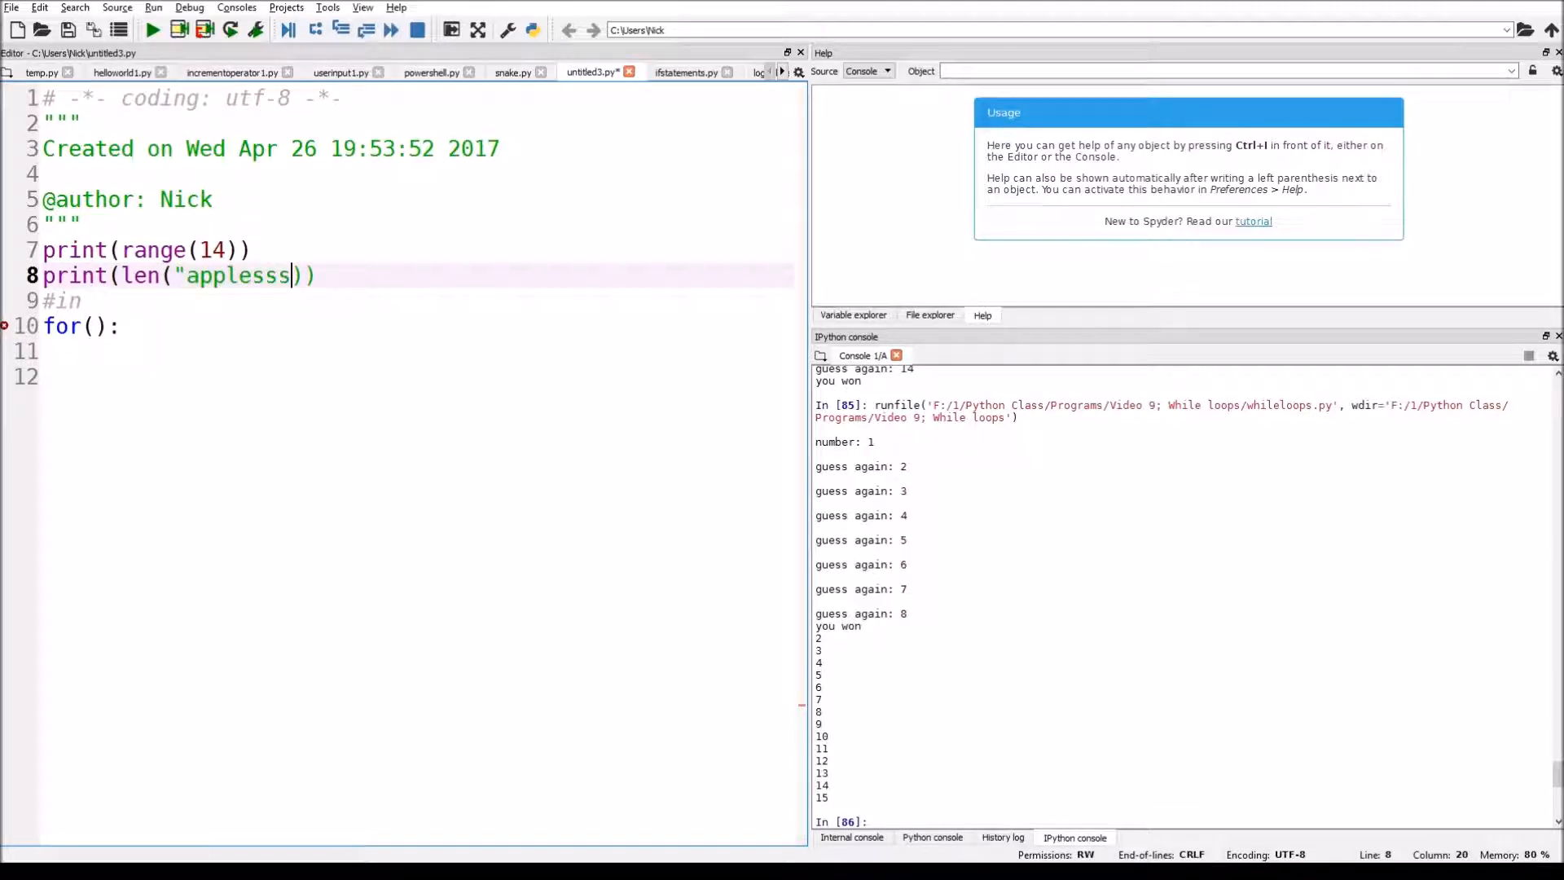
key(BackSpace)
key(BackSpace)
key(BackSpace)
key(BackSpace)
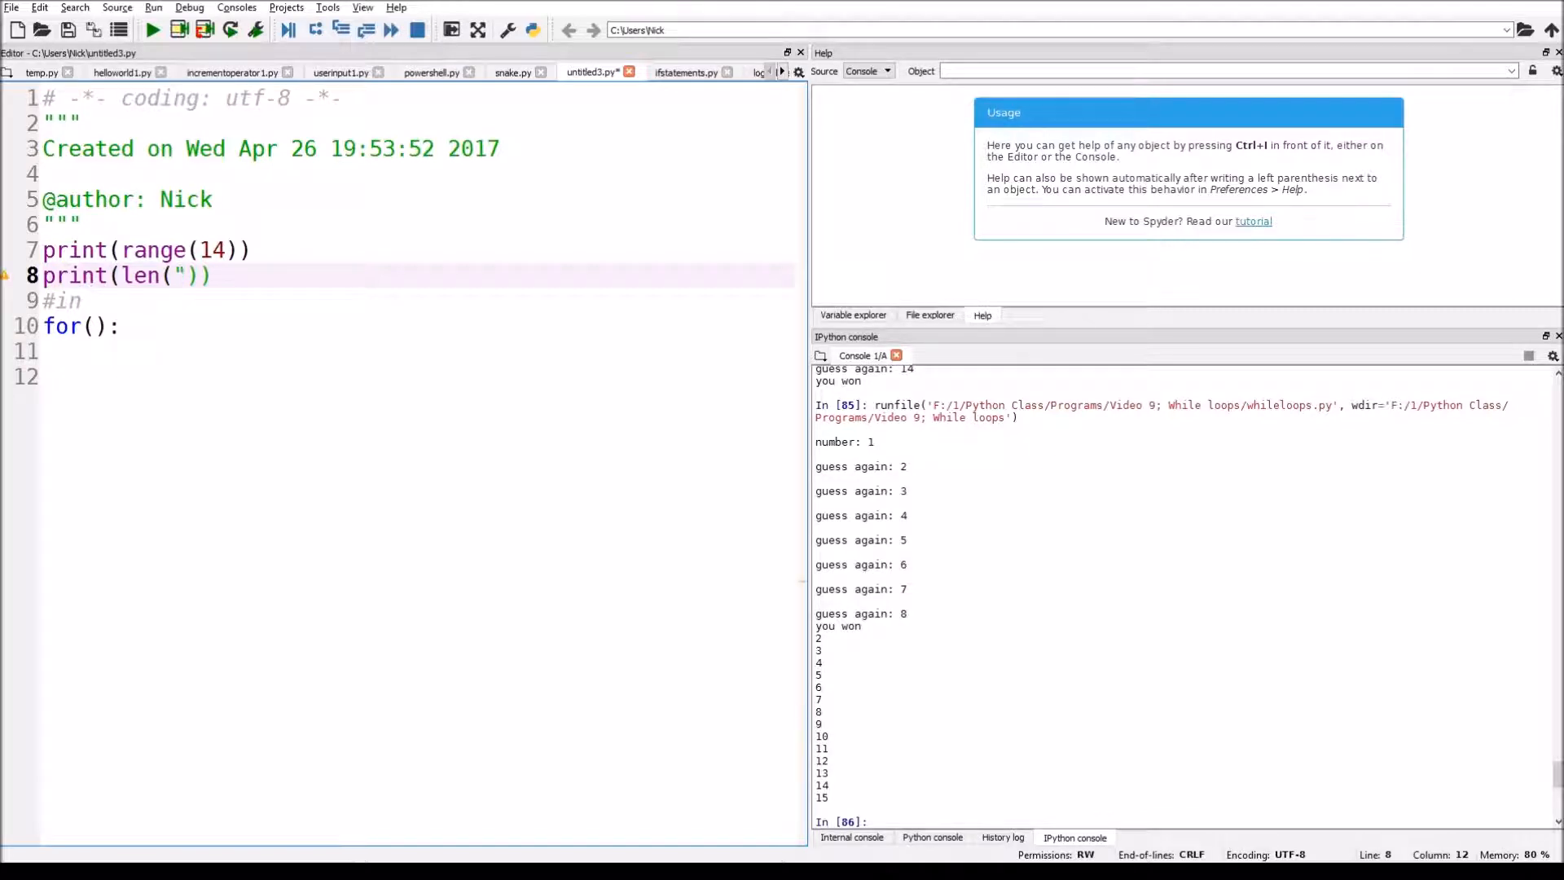
text(hellowow)
key(BackSpace)
key(BackSpace)
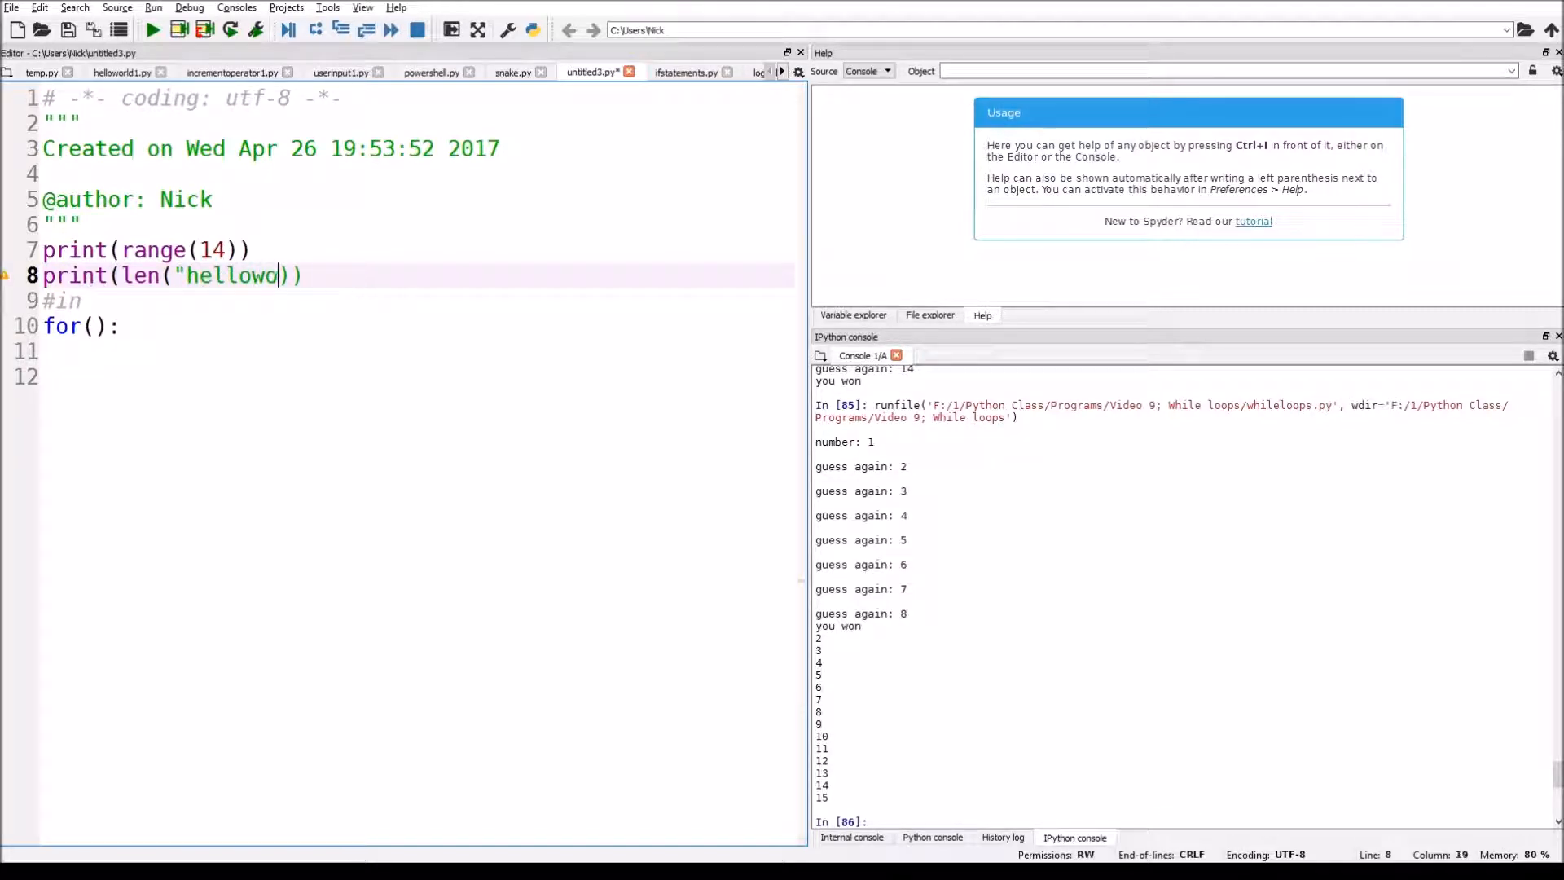
text(orld")
drag(258, 325, 47, 326)
click(50, 328)
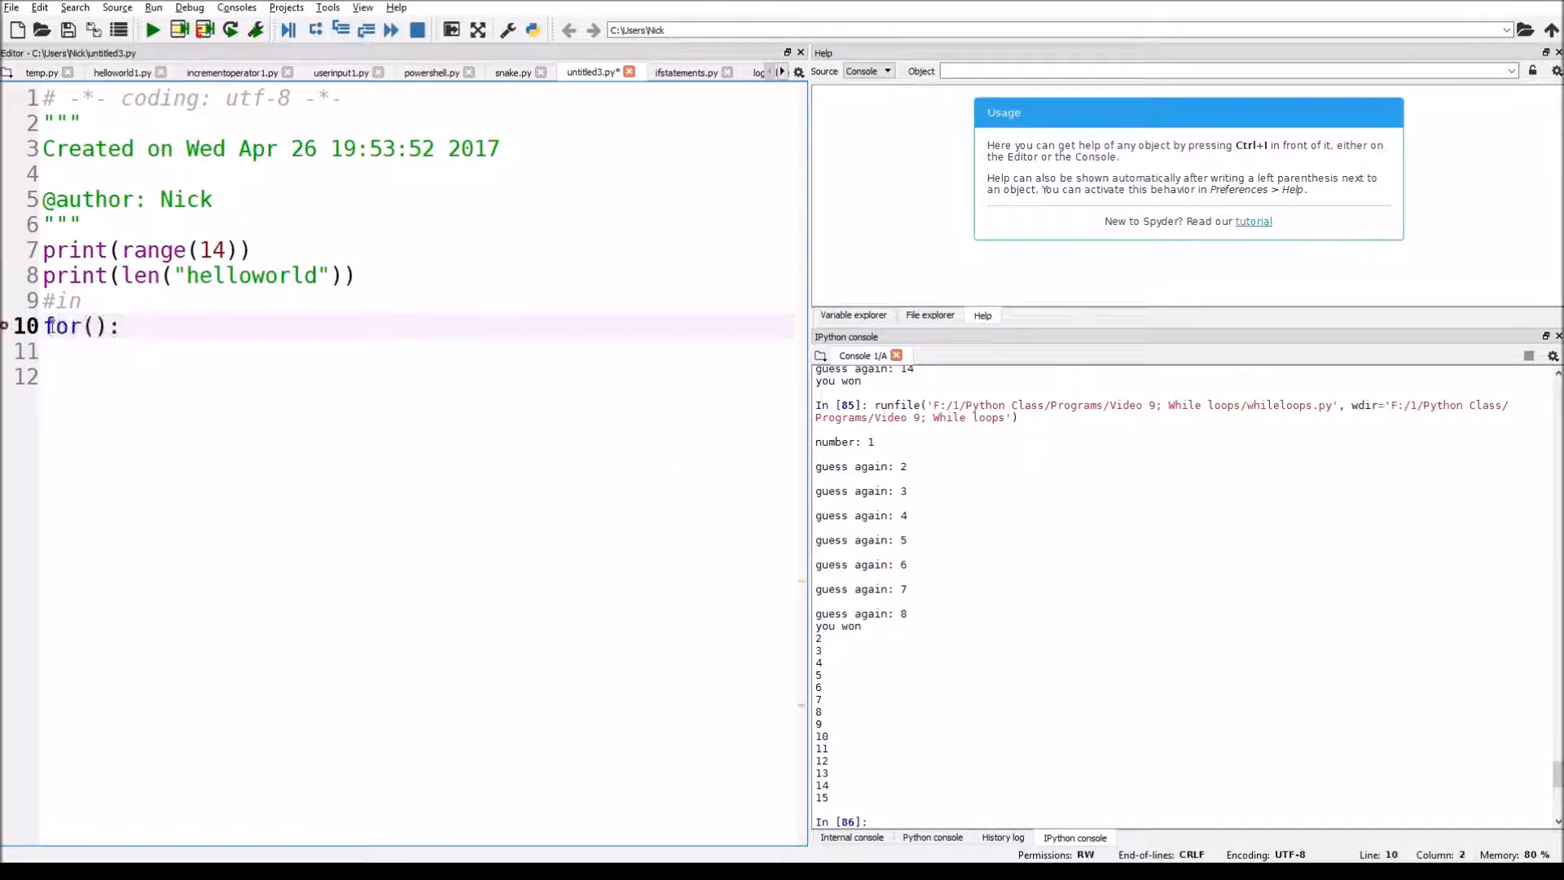
text(#)
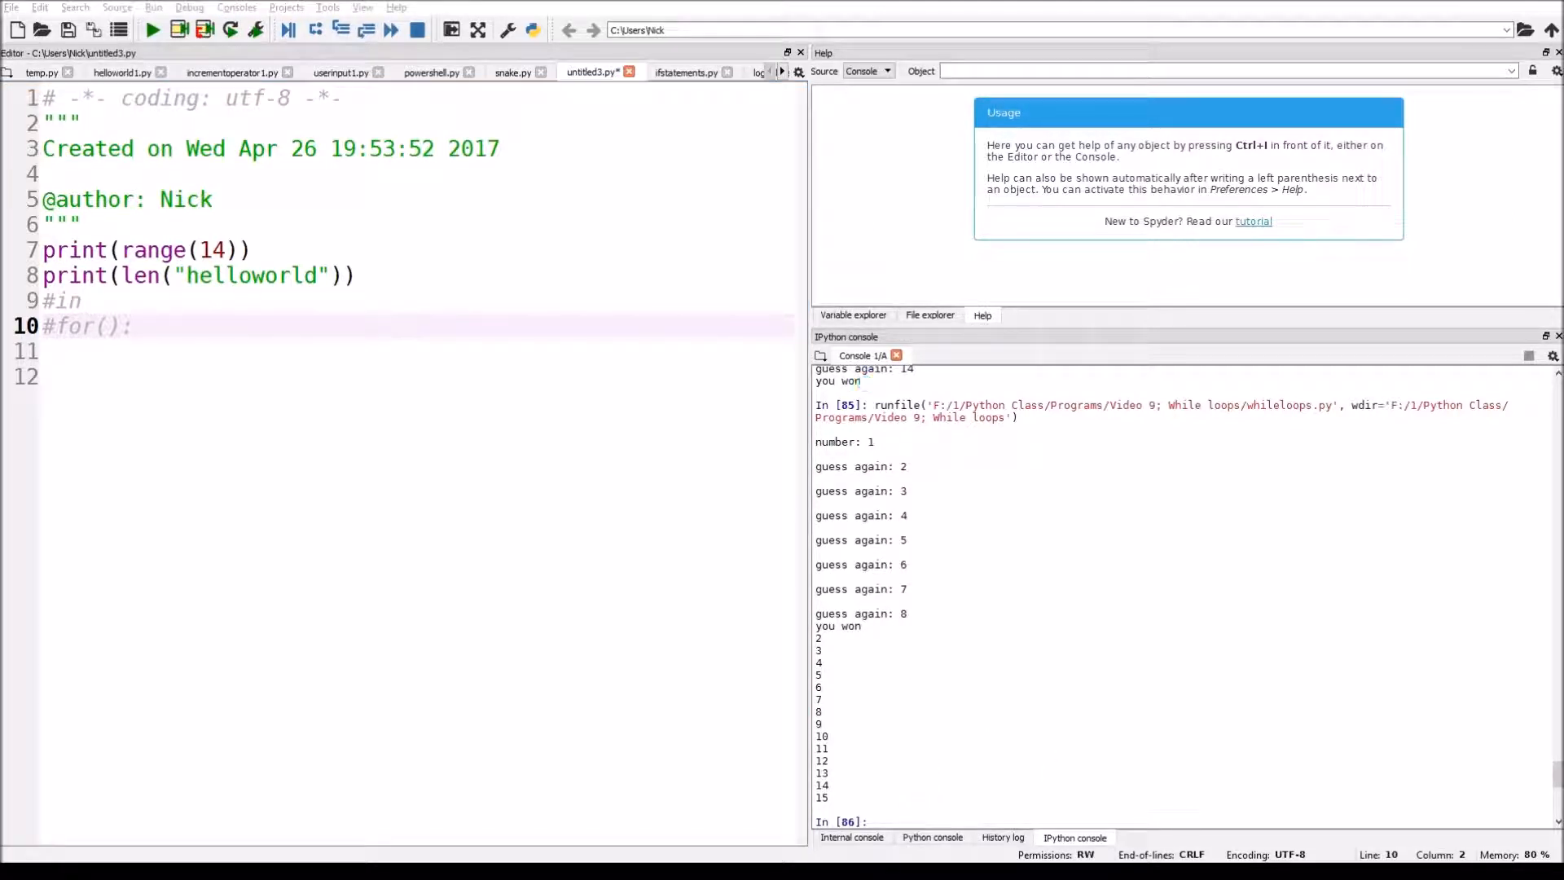
key(Return)
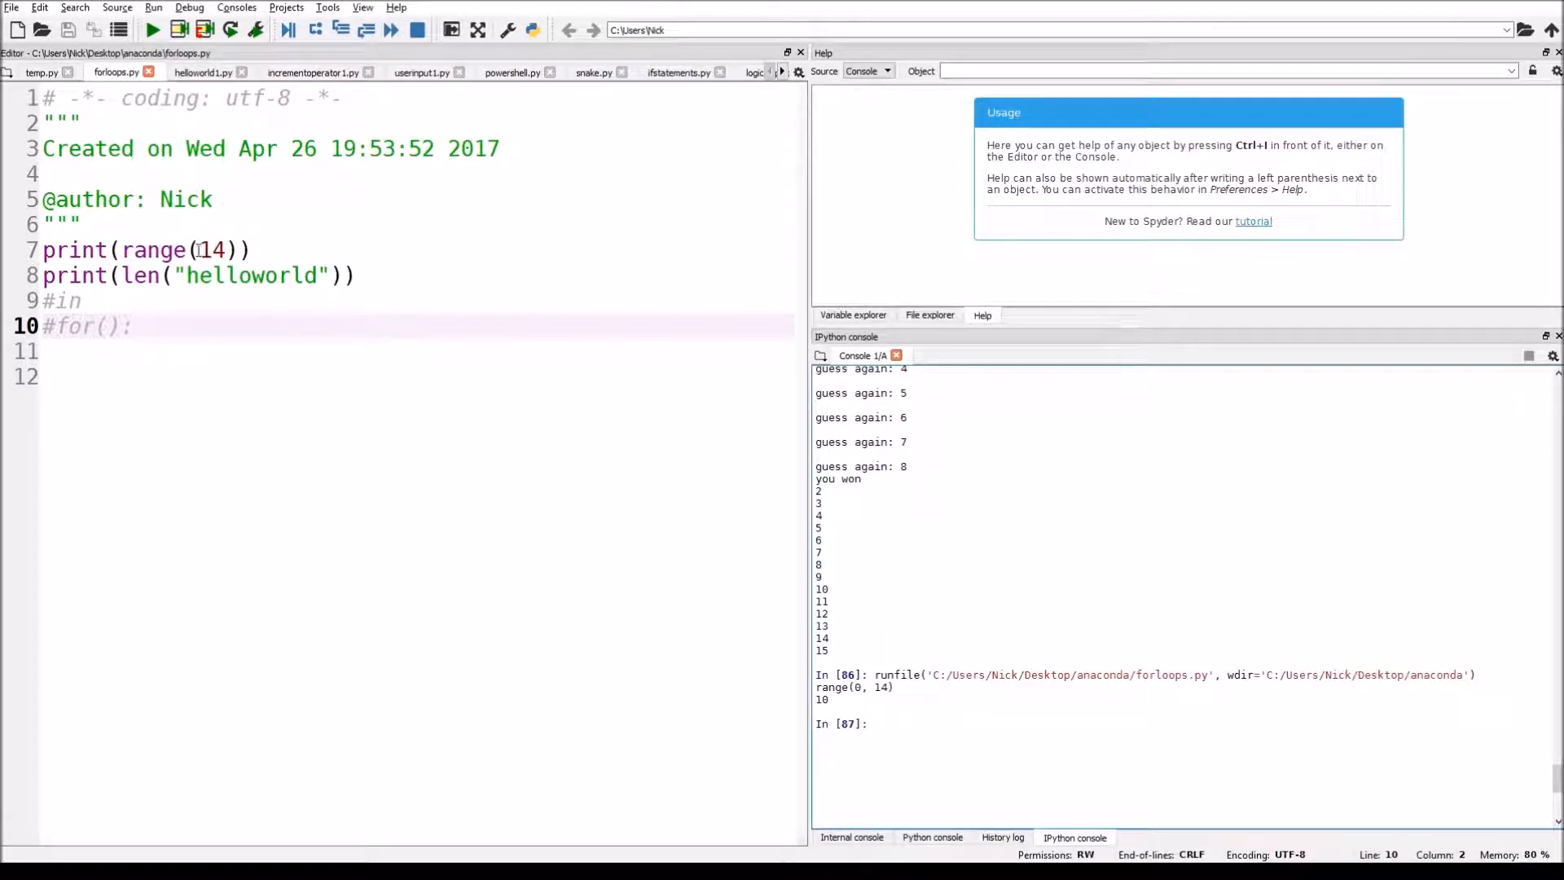
drag(123, 249, 239, 249)
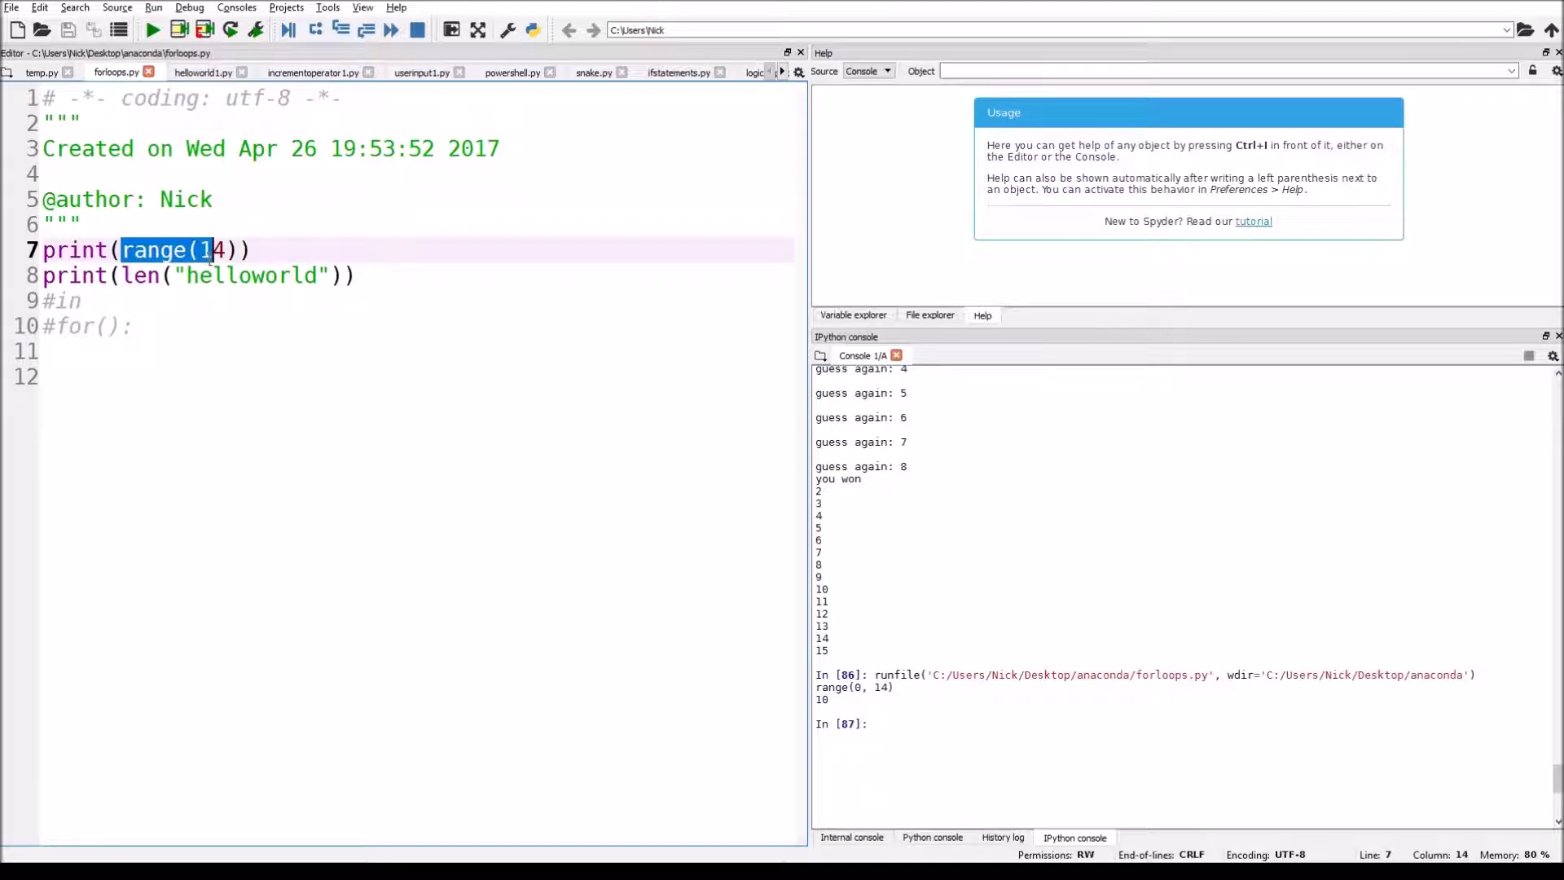
click(562, 441)
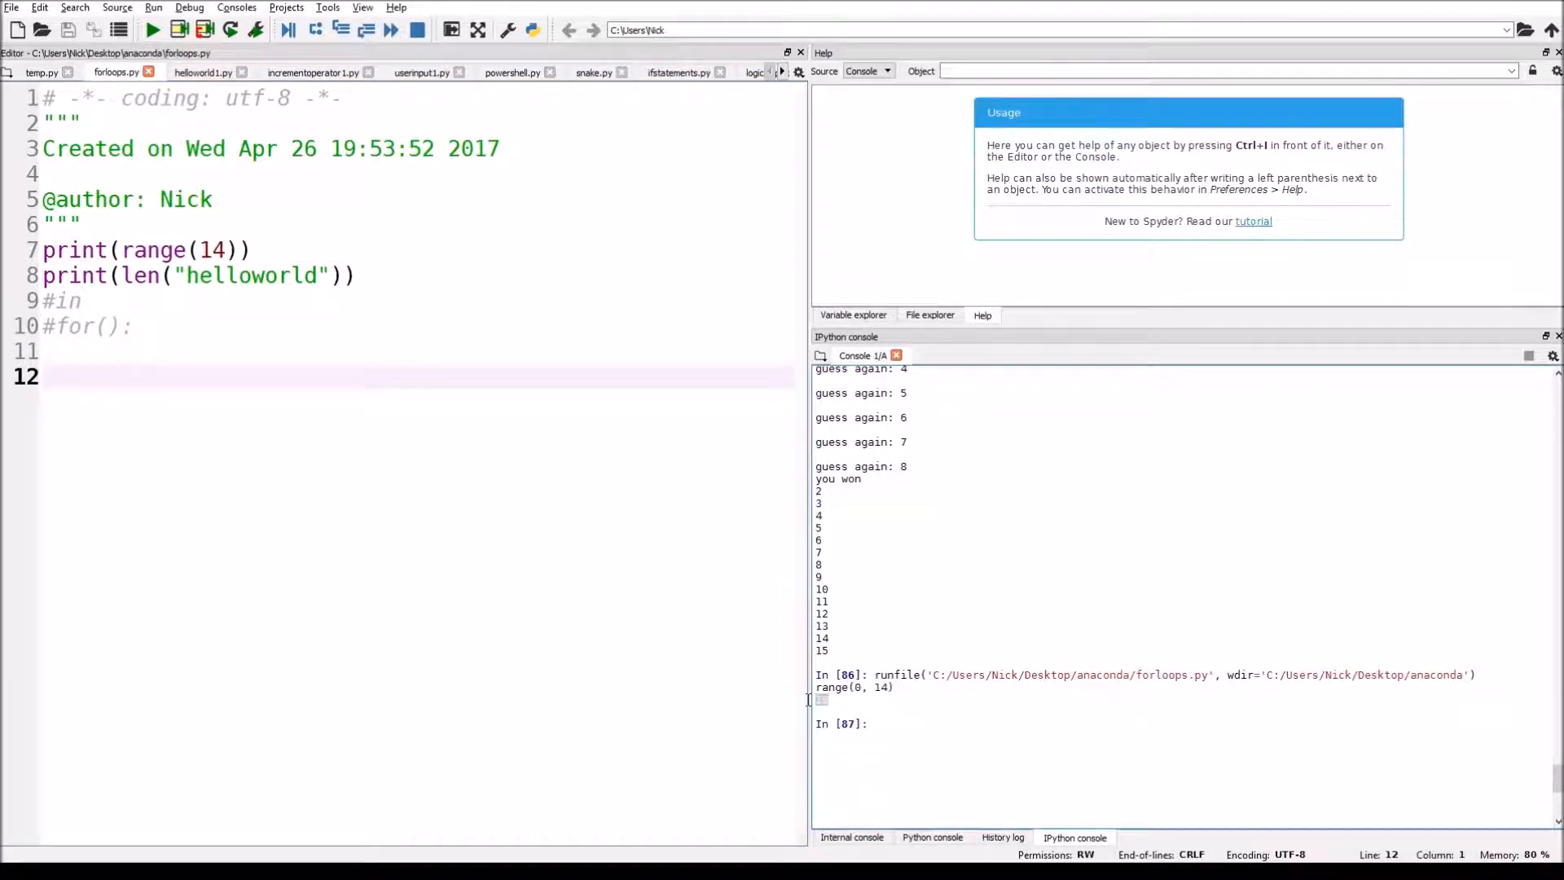
drag(808, 699, 817, 686)
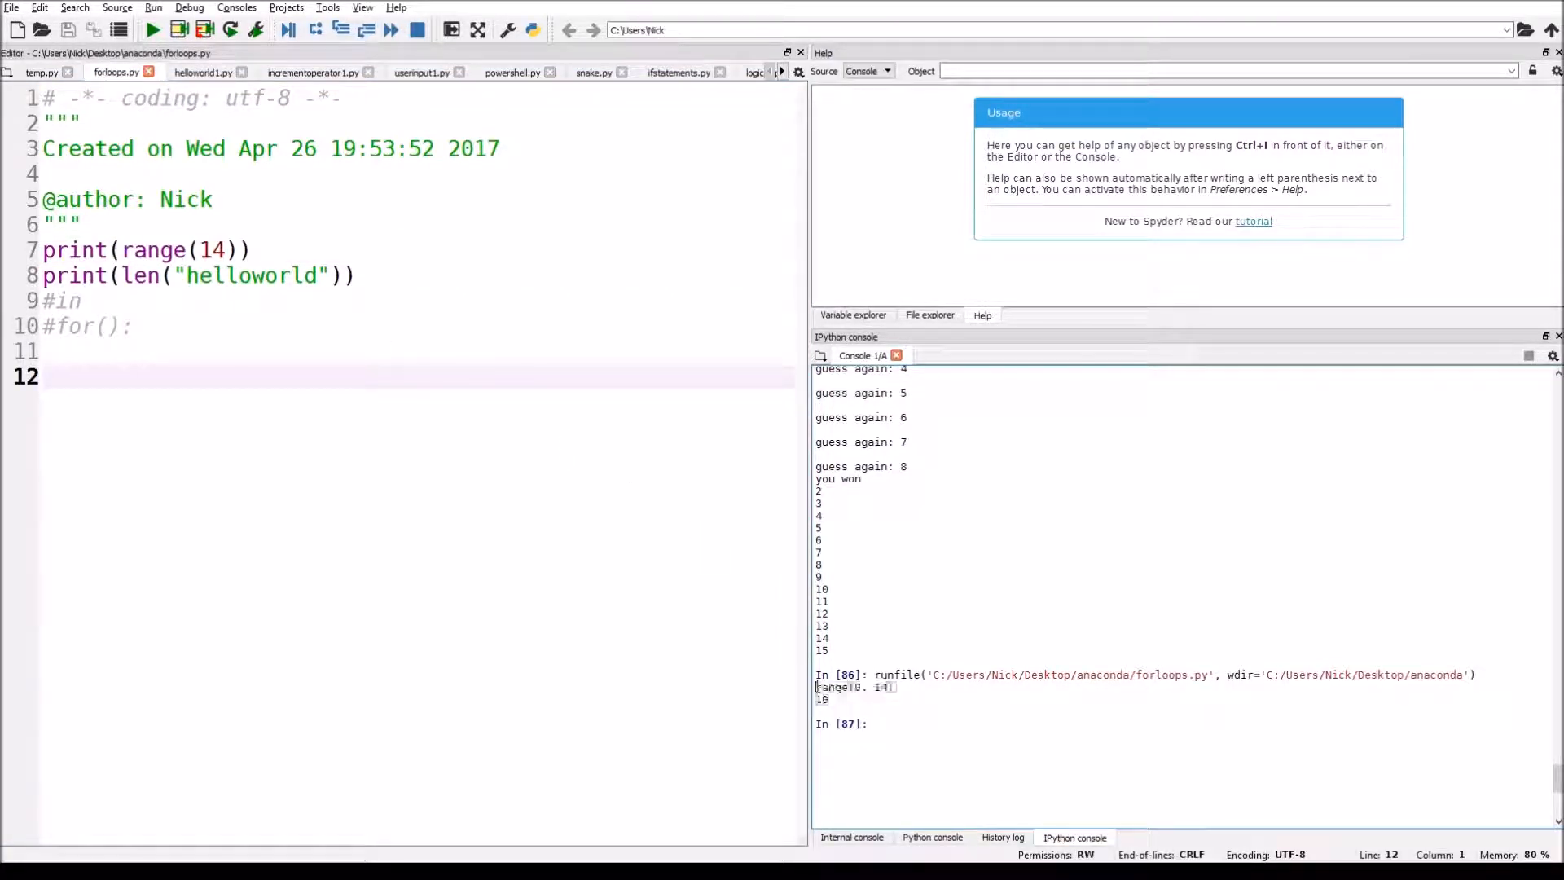
click(880, 688)
double_click(213, 250)
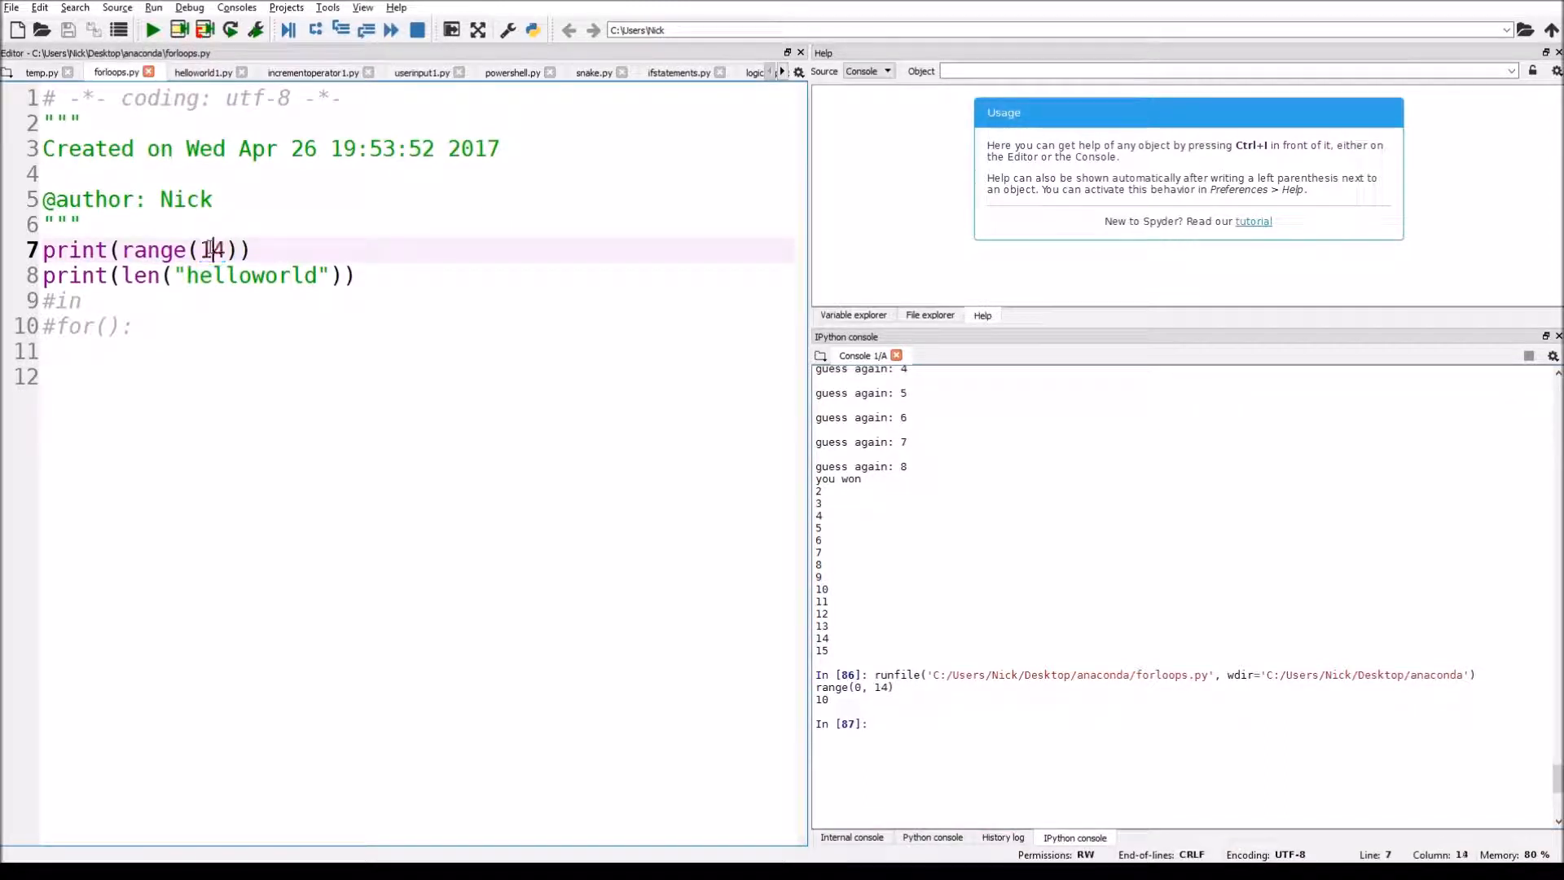
drag(199, 249, 209, 249)
click(244, 250)
drag(121, 251, 244, 251)
click(240, 249)
click(123, 250)
click(250, 249)
drag(893, 688, 801, 691)
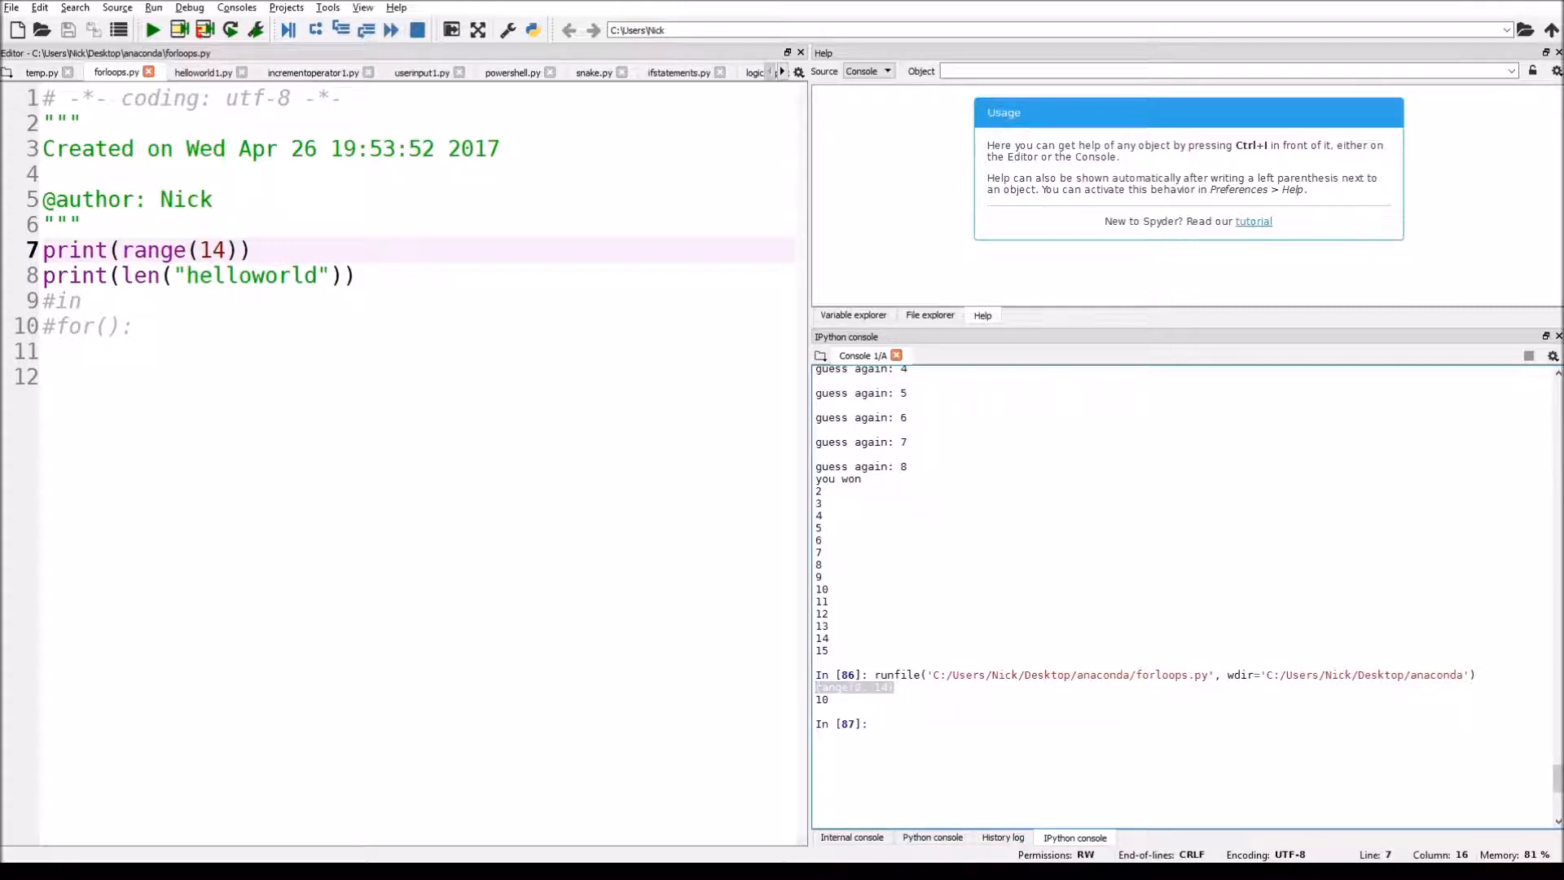
drag(366, 276, 43, 275)
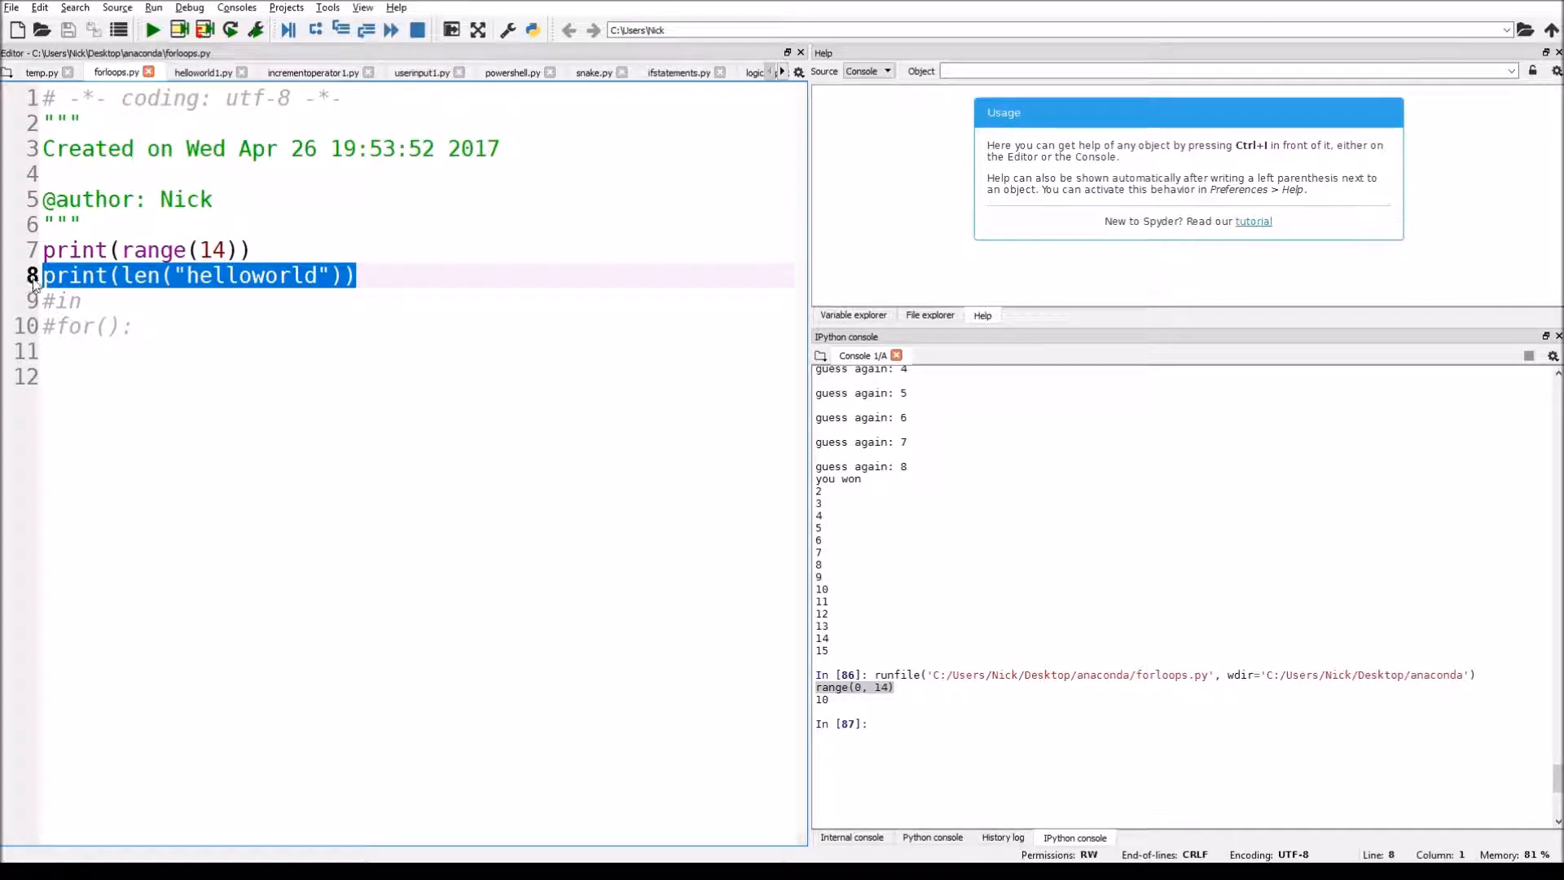
click(538, 376)
click(367, 277)
drag(366, 276, 42, 276)
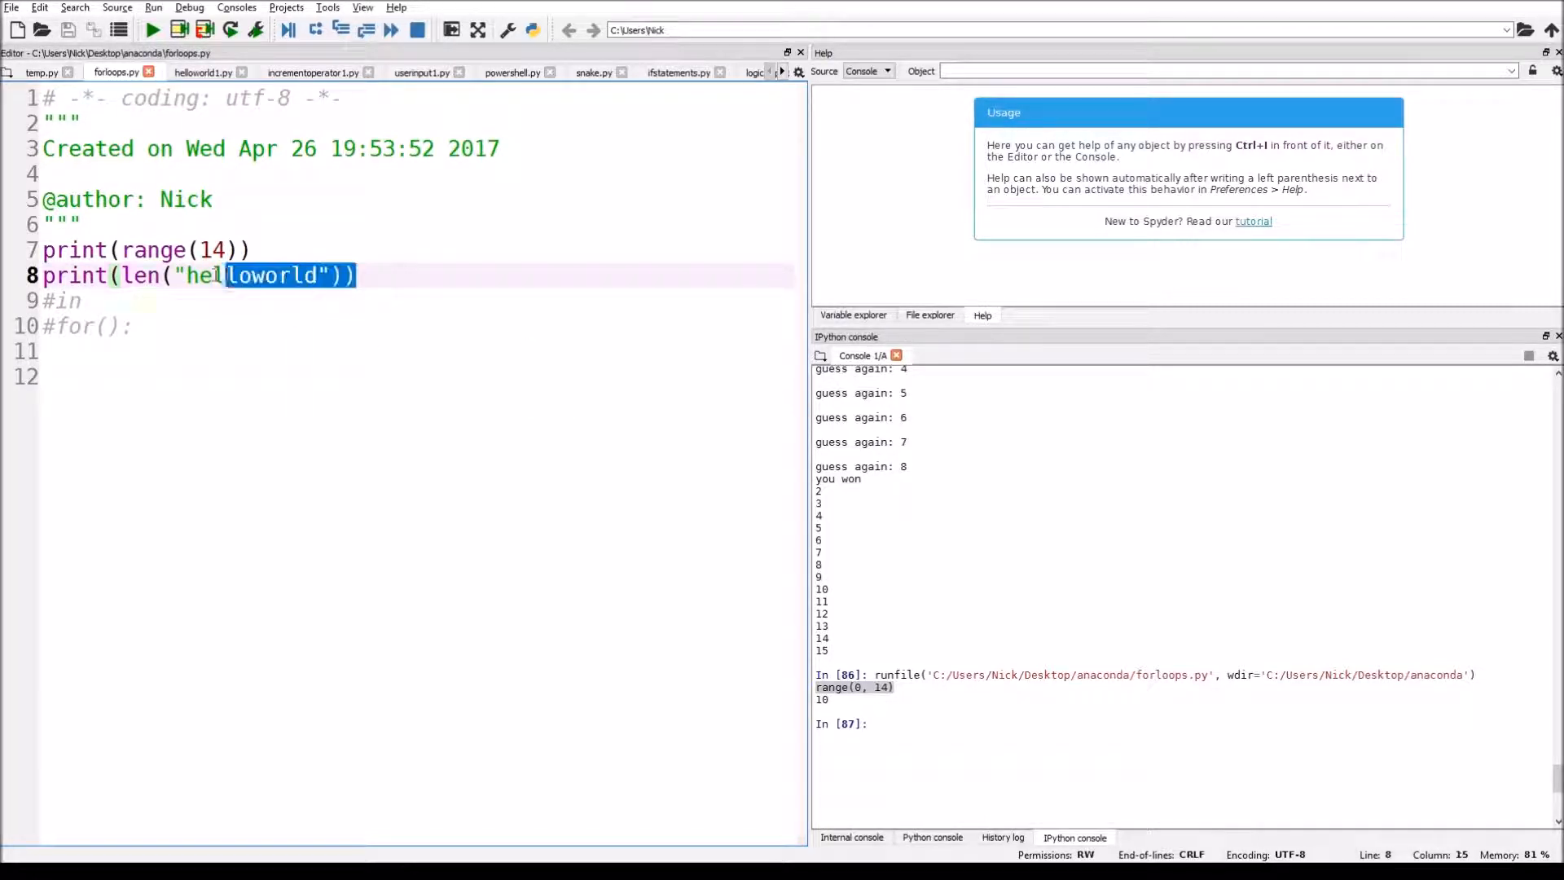
click(506, 366)
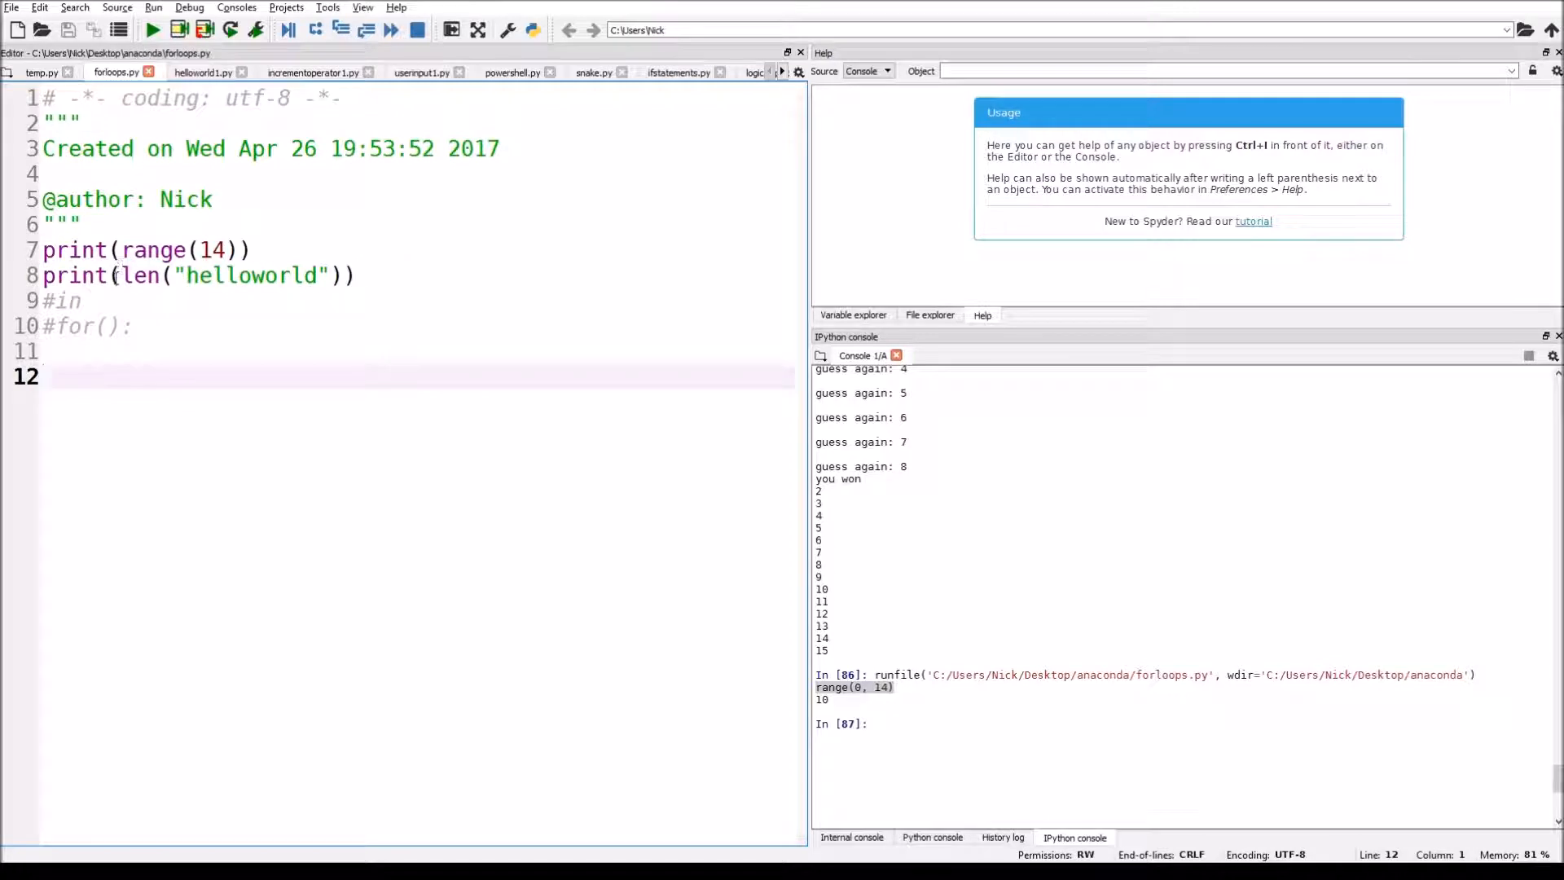
drag(123, 275, 352, 276)
click(393, 276)
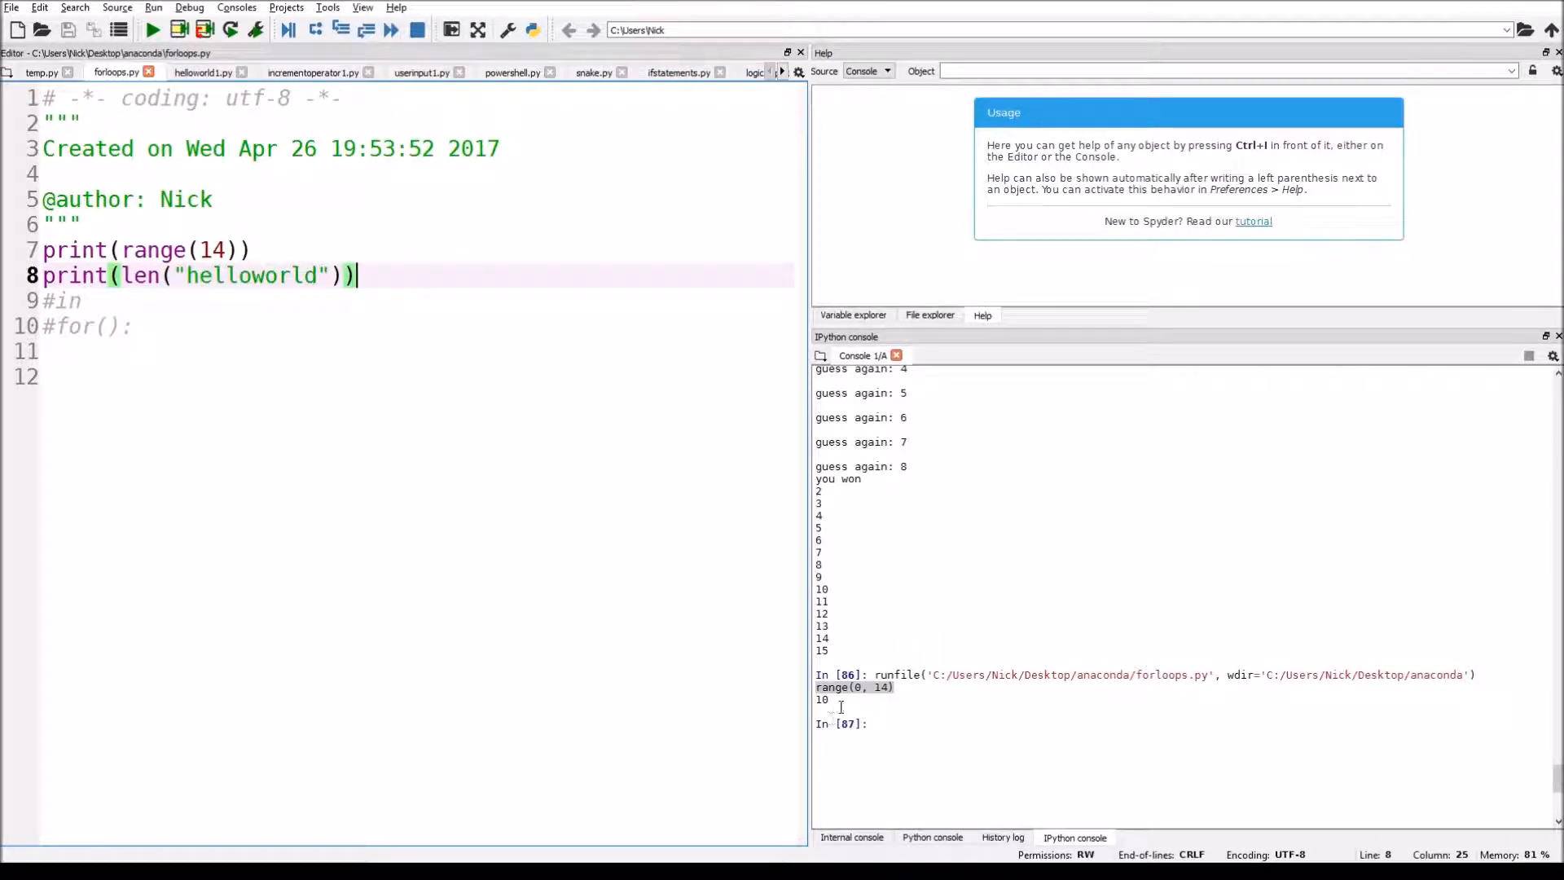
click(886, 707)
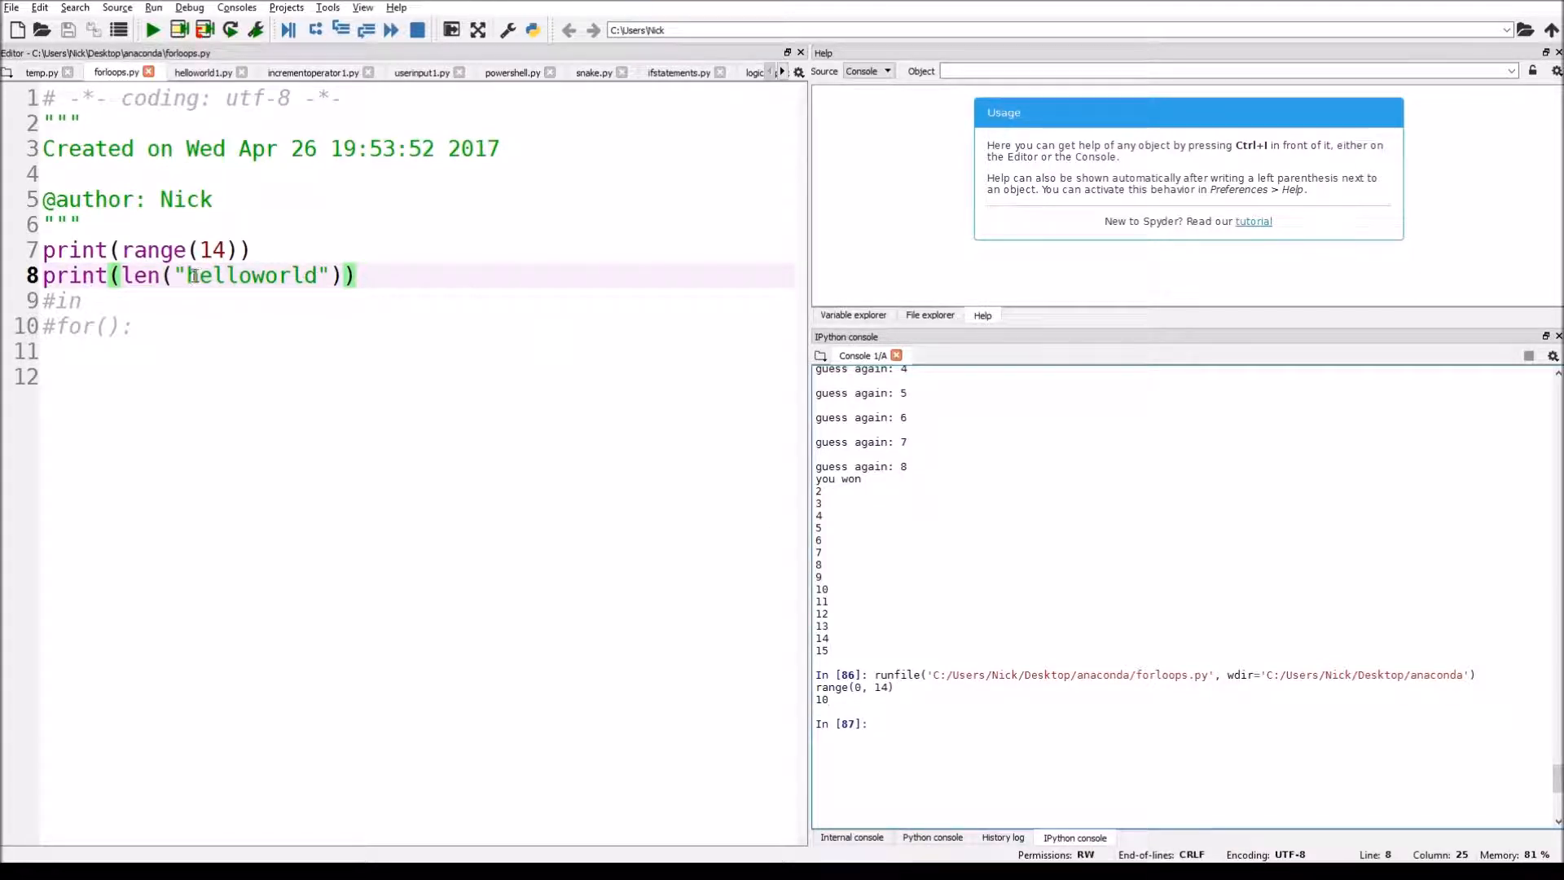
drag(187, 275, 321, 275)
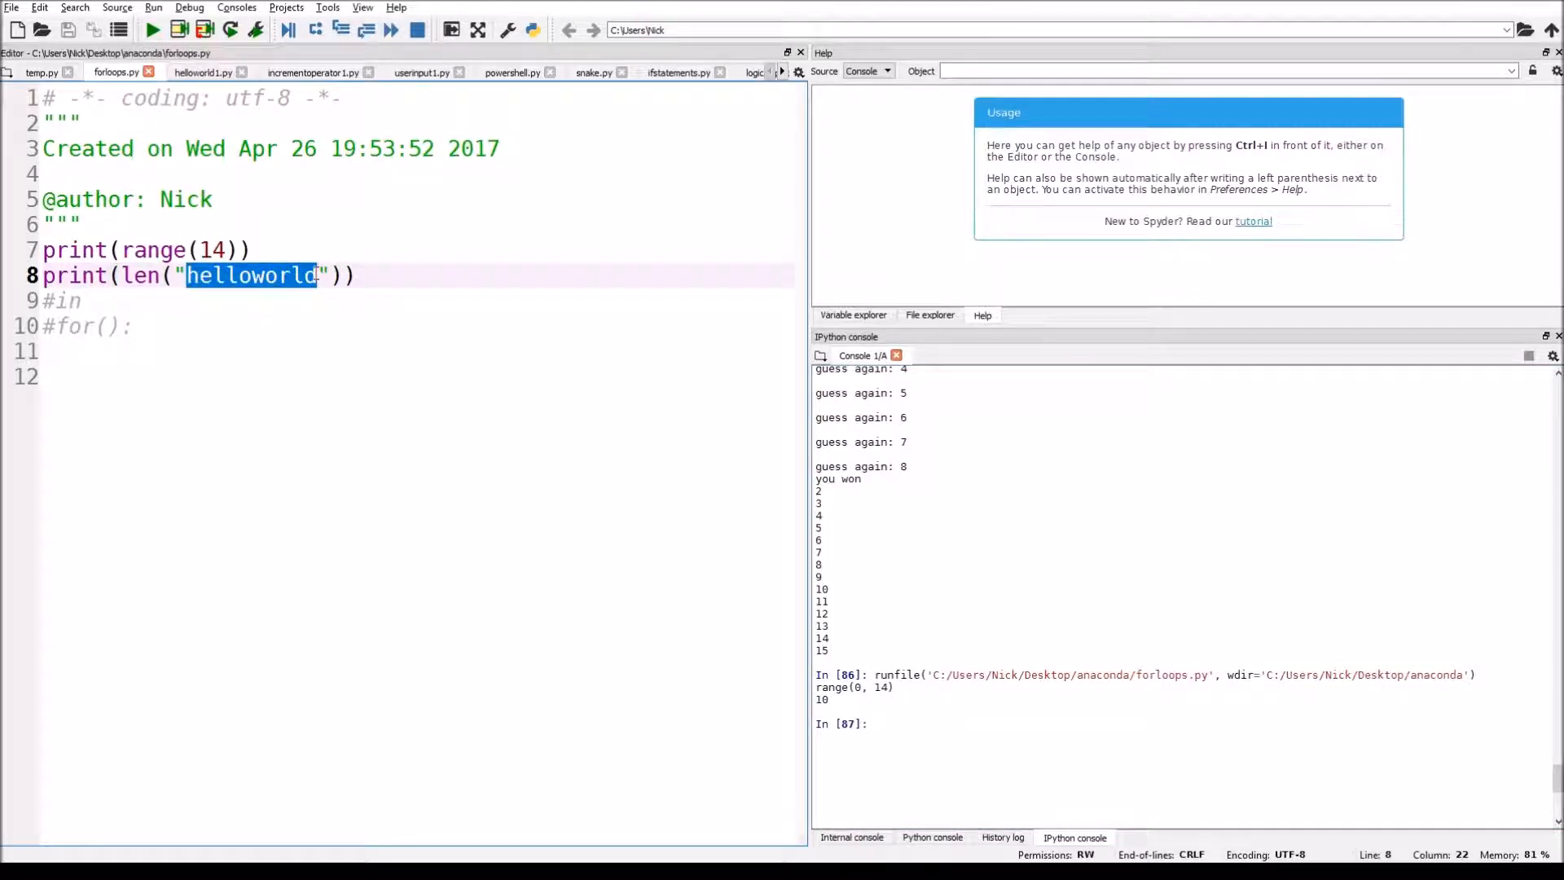
click(175, 276)
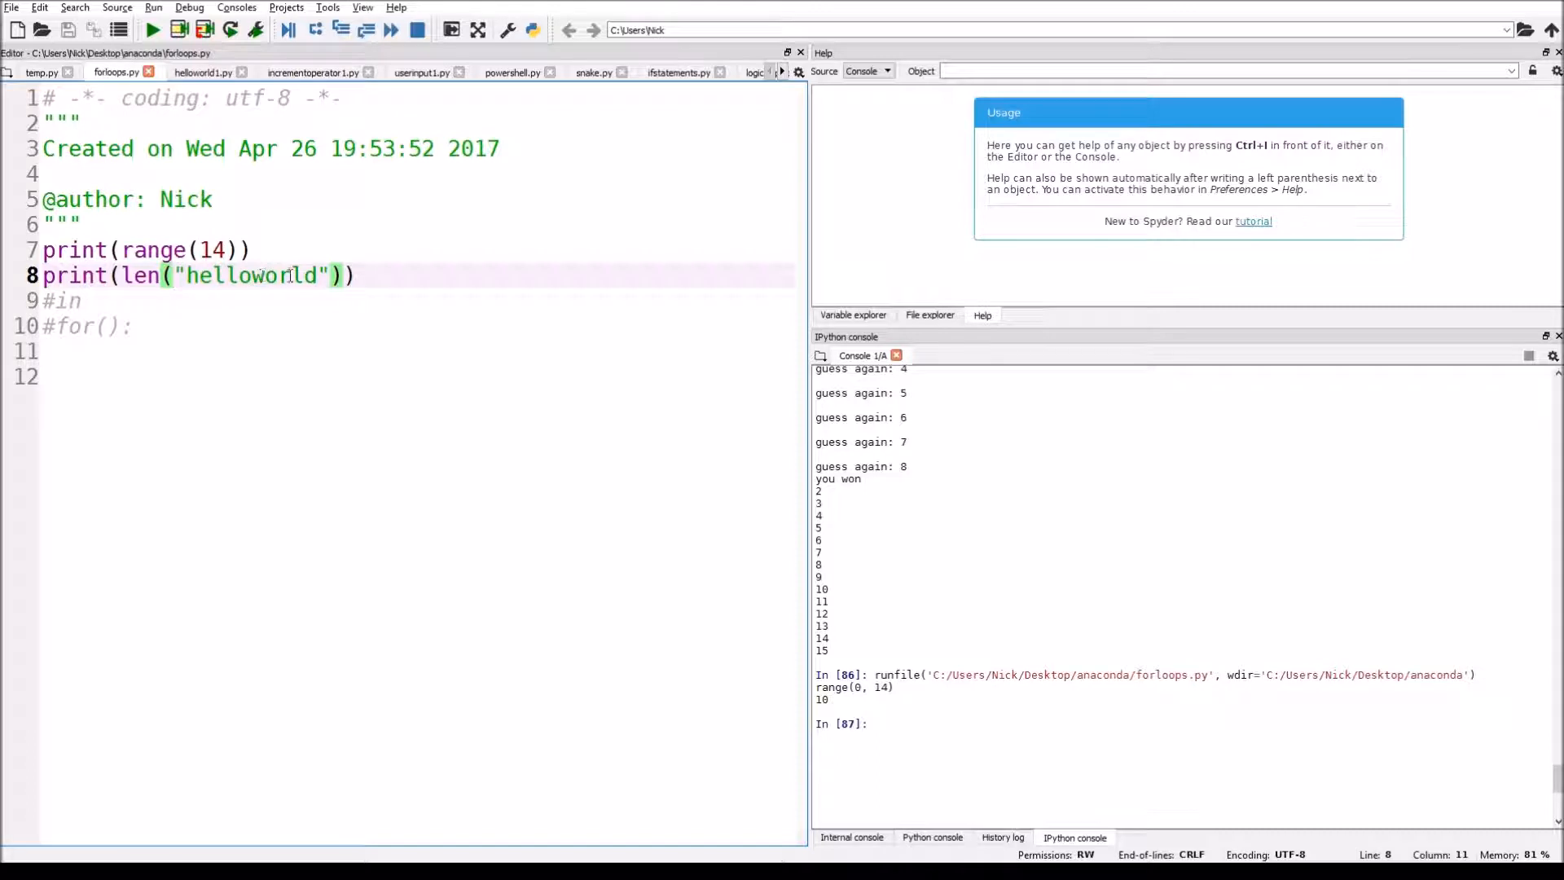
click(415, 275)
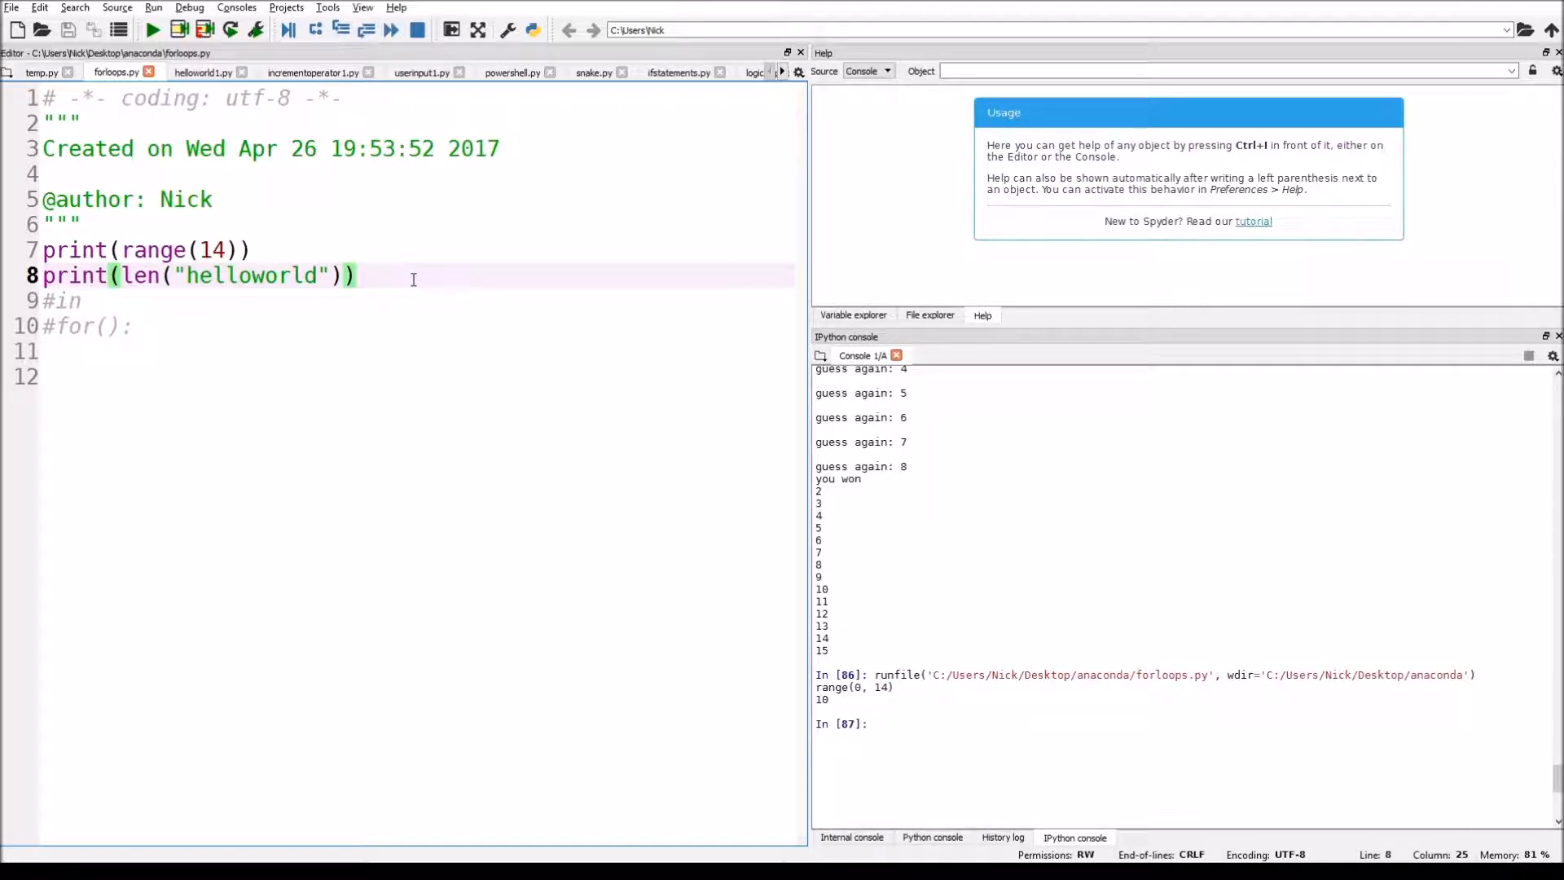
key(ctrl+z)
text(for()
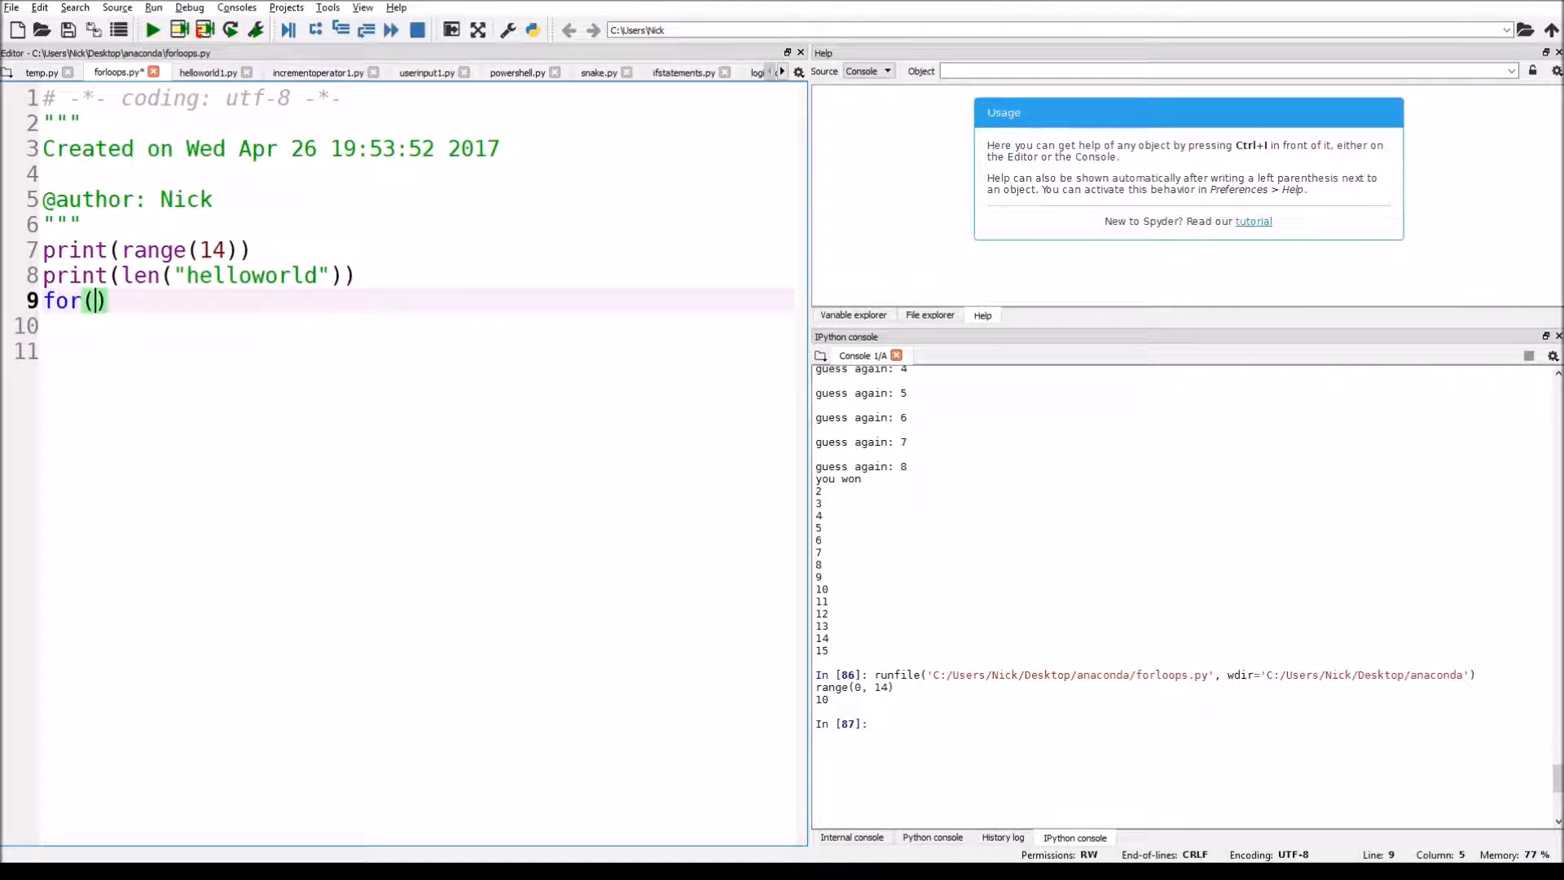
- Write for x in "helloworld": with print(x," ") body and run it with F5
key(BackSpace)
text(x in "helloworld":)
key(Return)
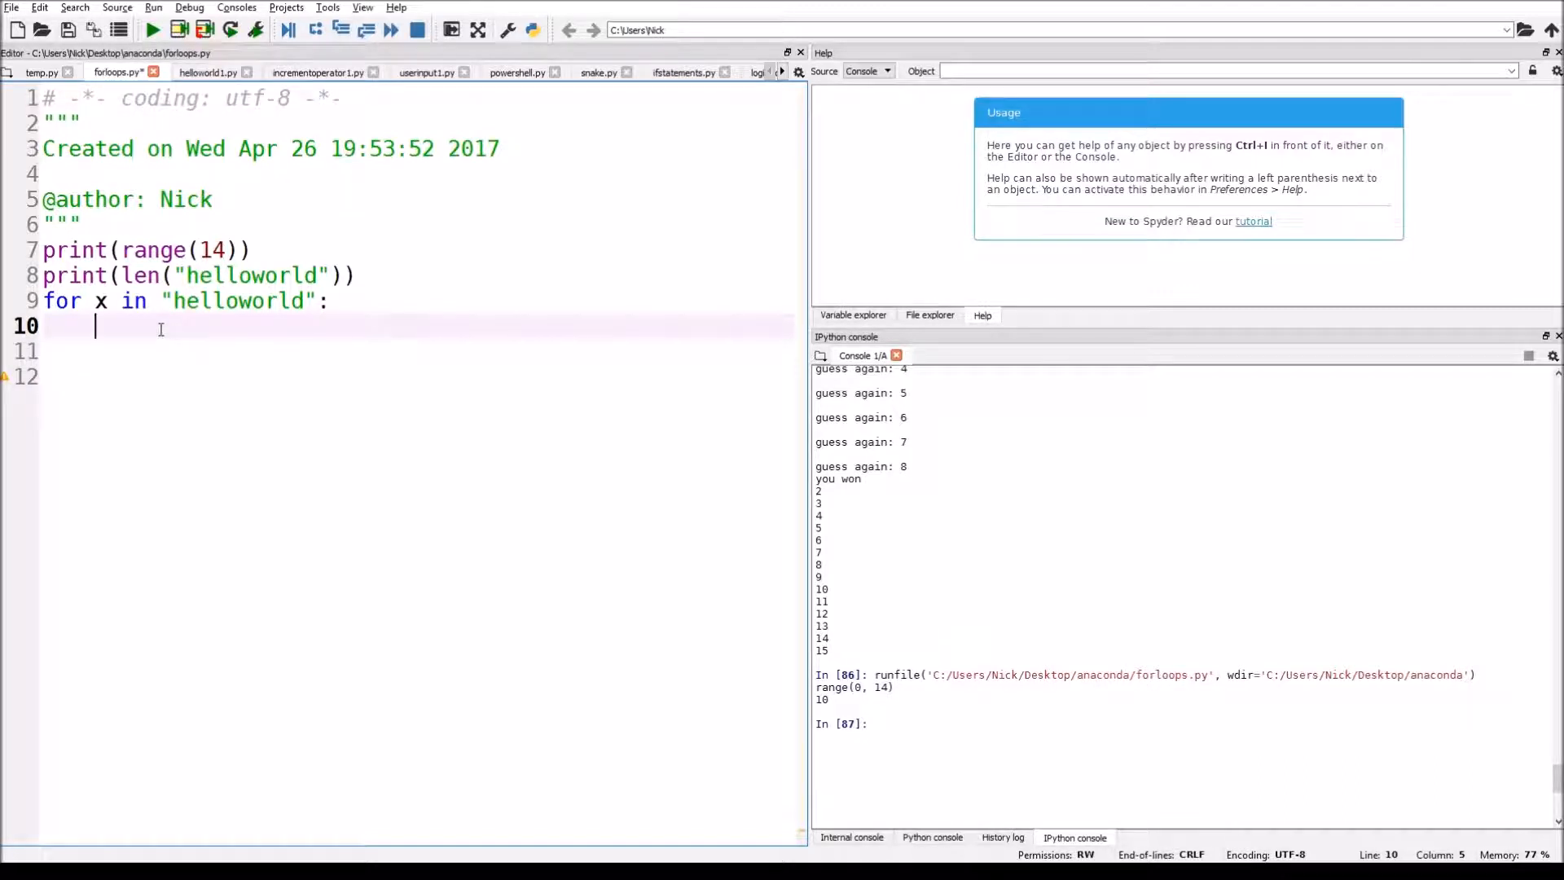
text(print()
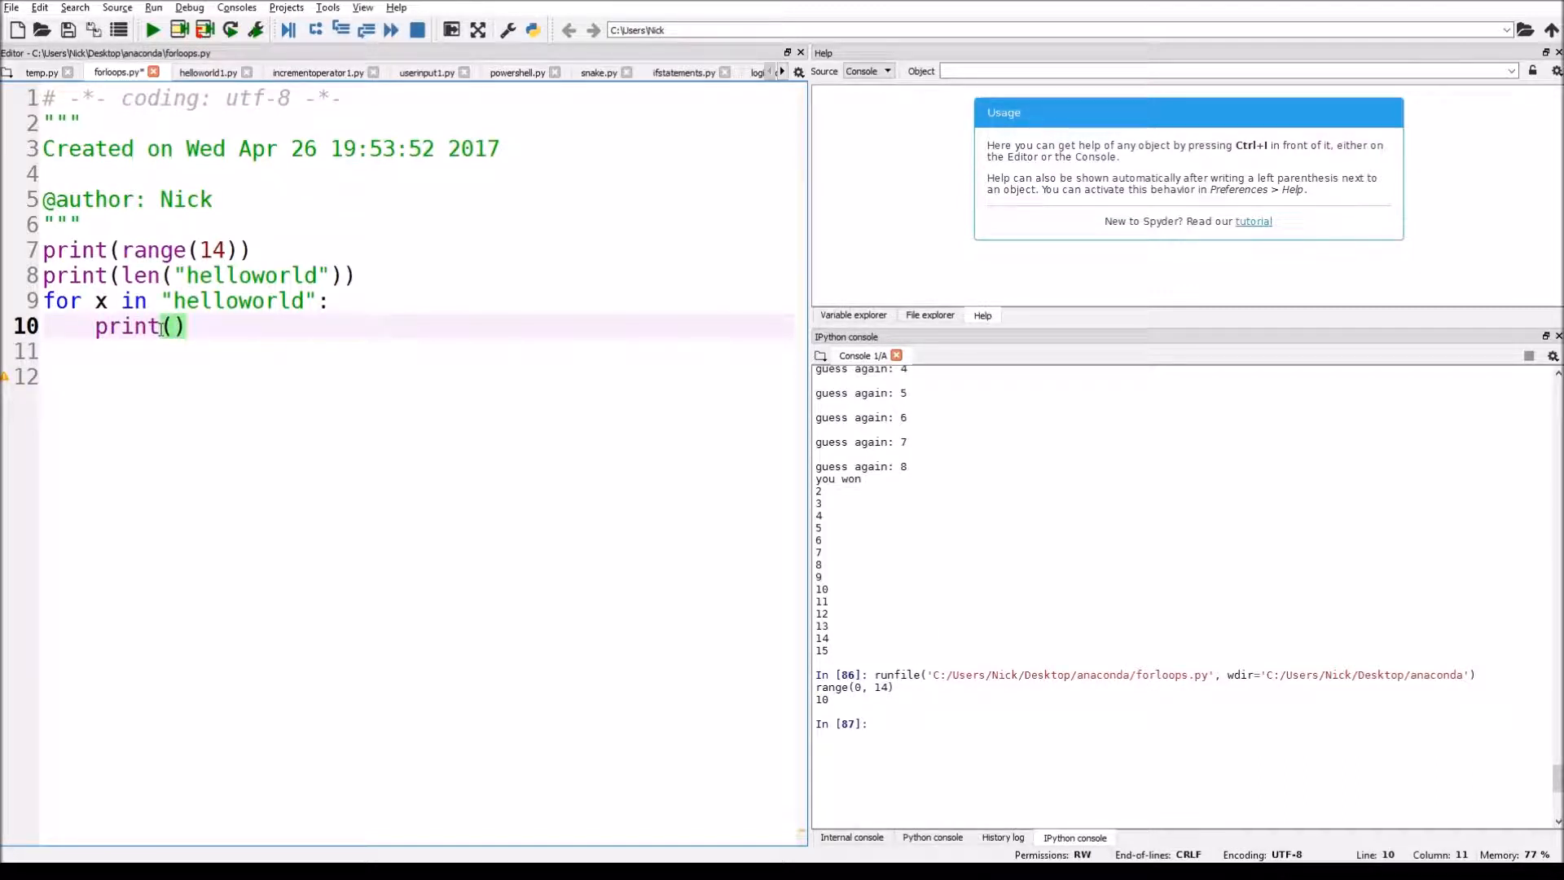
text(x)
text(," )
text(")
key(F5)
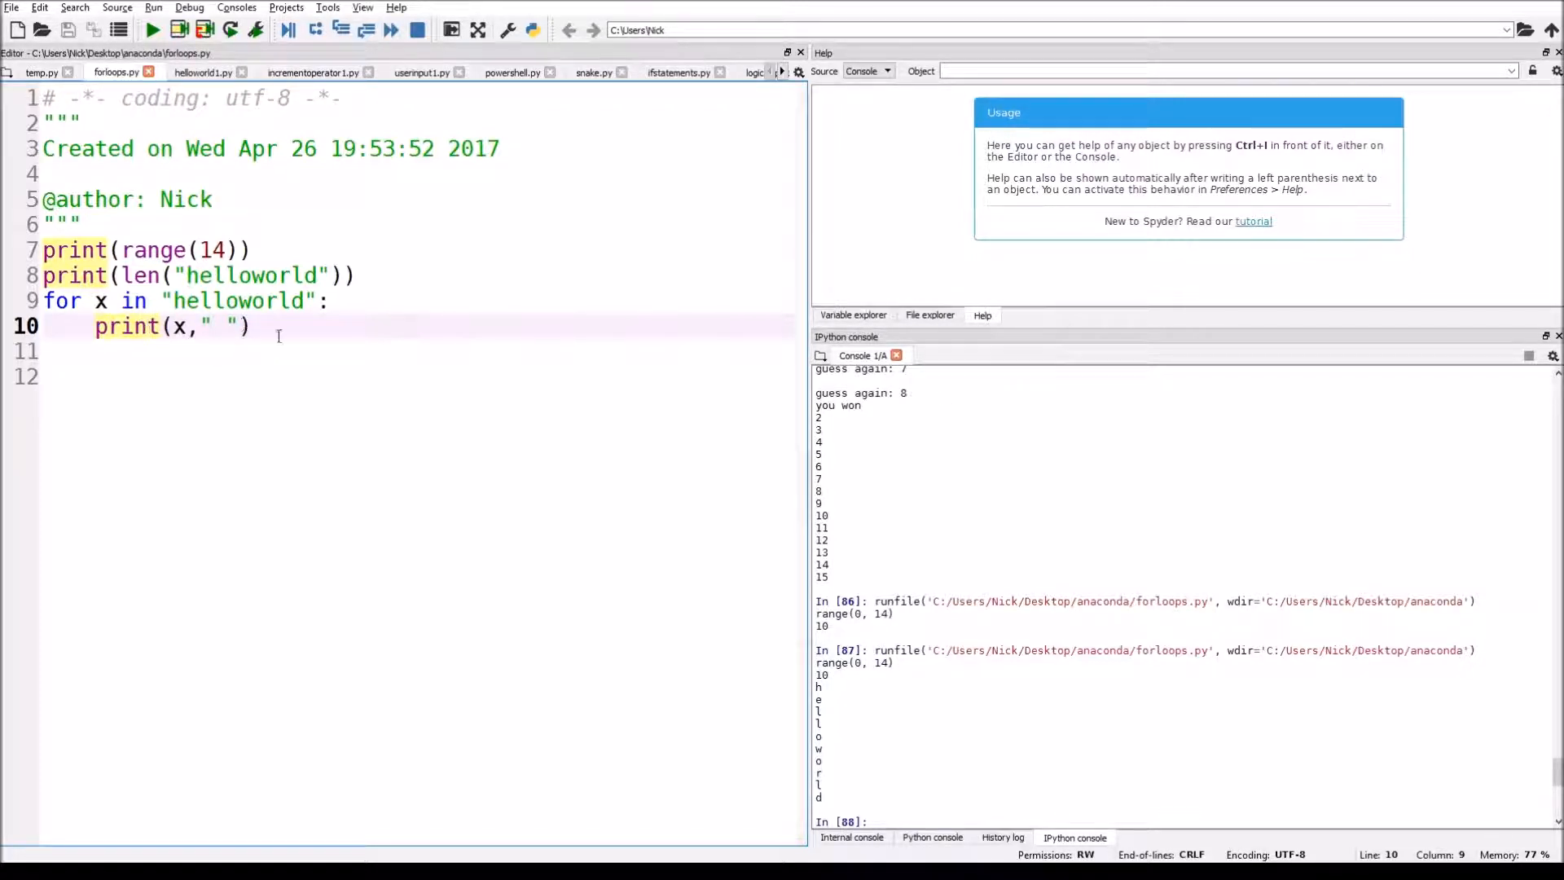
- Review the printed letters in the console and return to the print statement on line 10
mouse_move(826, 679)
mouse_down()
mouse_move(831, 812)
mouse_move(834, 692)
mouse_up()
click(858, 789)
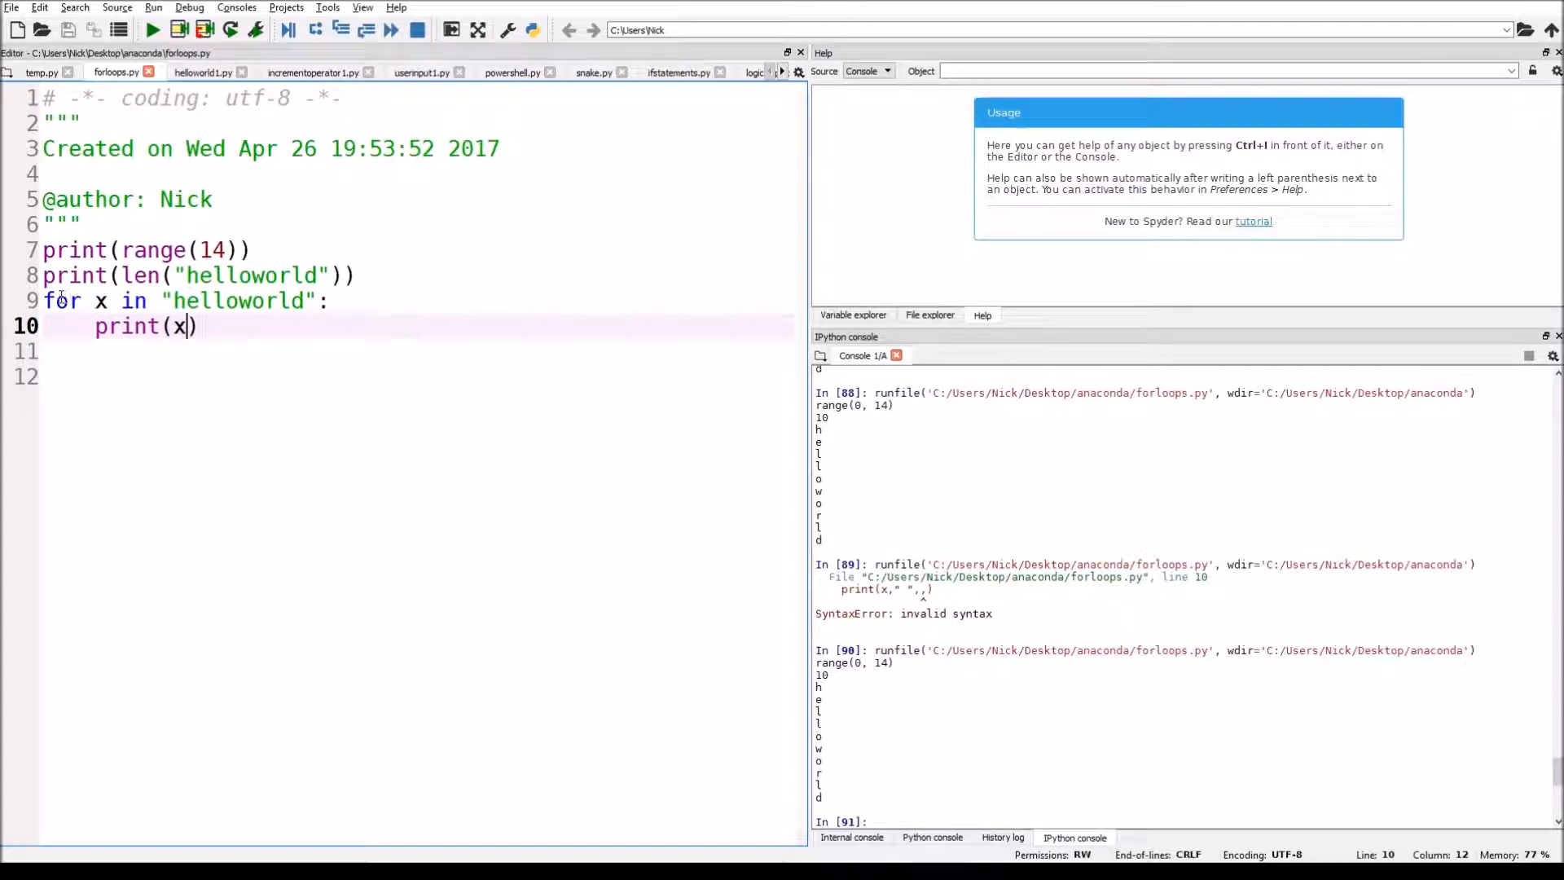
drag(42, 301, 417, 329)
click(417, 329)
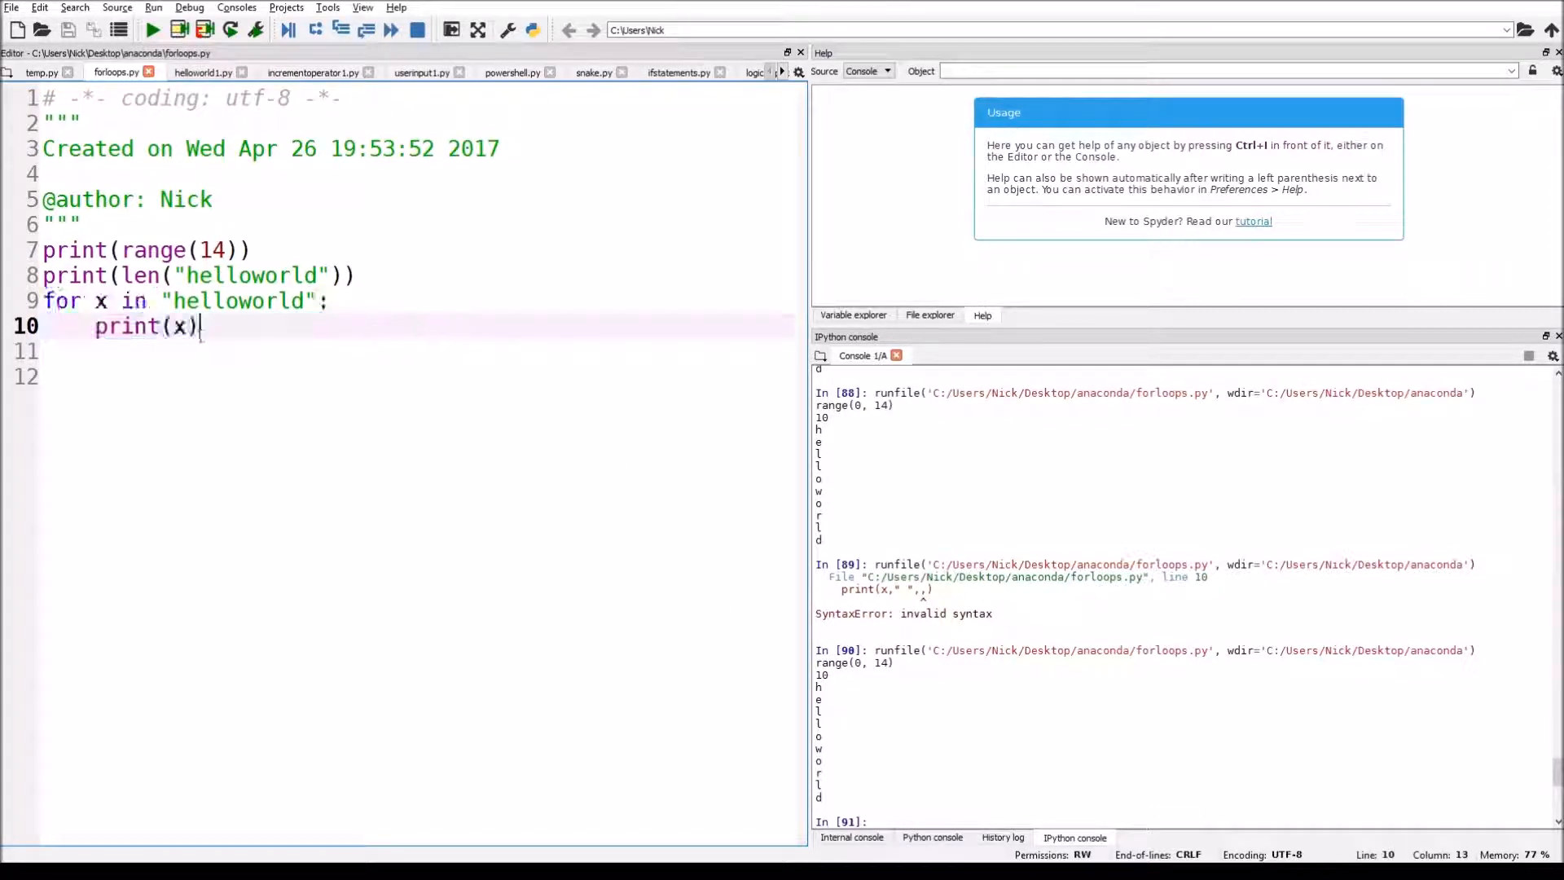
mouse_move(198, 326)
mouse_down()
mouse_move(96, 326)
mouse_move(255, 350)
mouse_move(202, 327)
mouse_up()
click(102, 321)
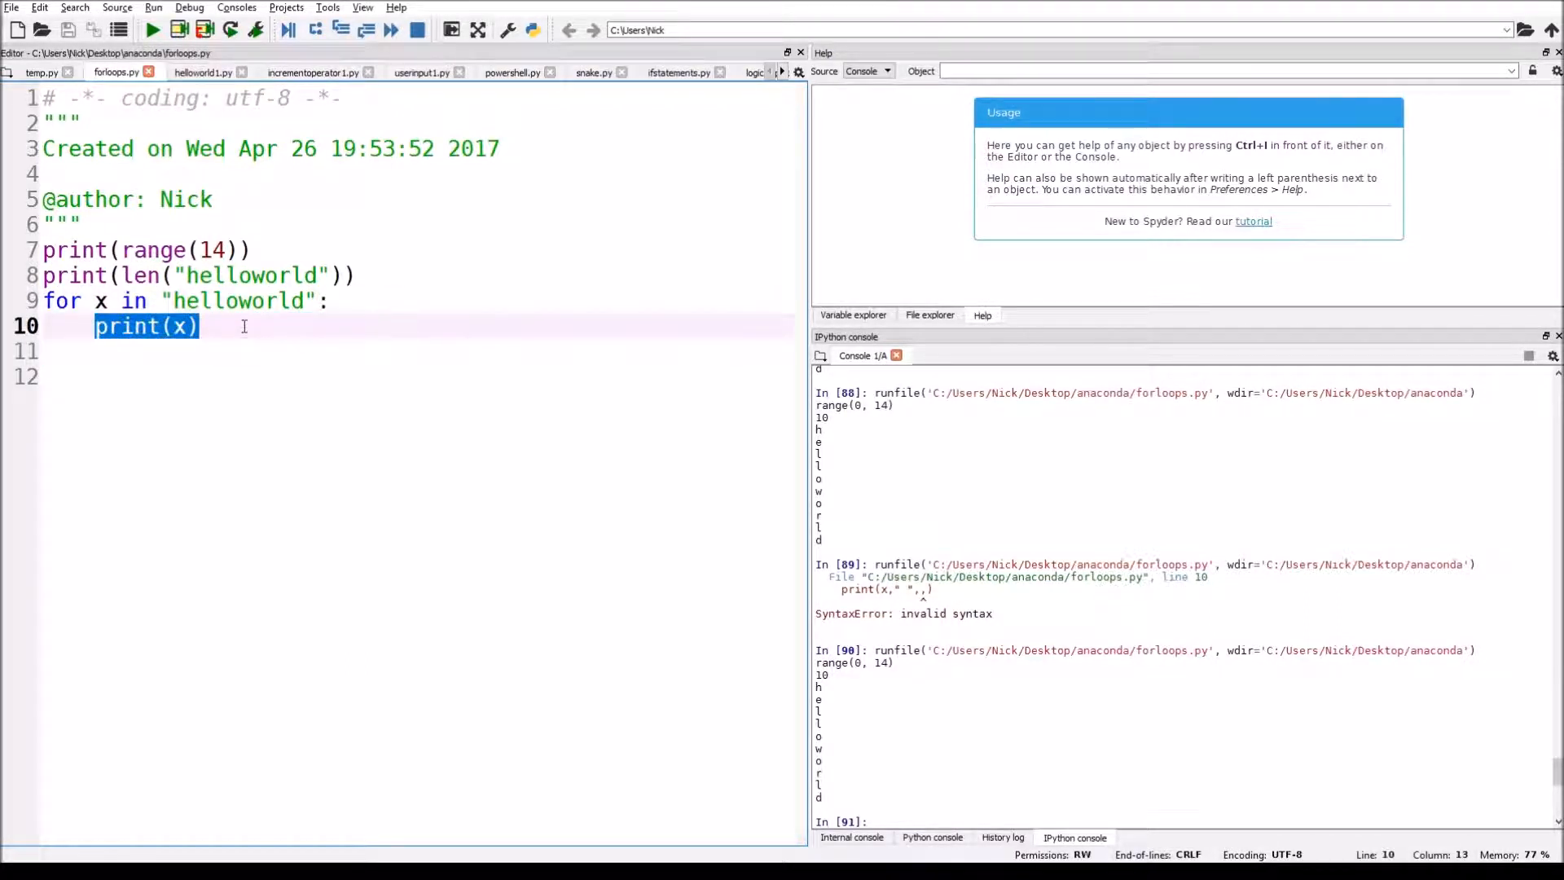
- Highlight the loop variable x, the word in and the "helloworld" string on line 9 in turn
key(Right)
click(99, 300)
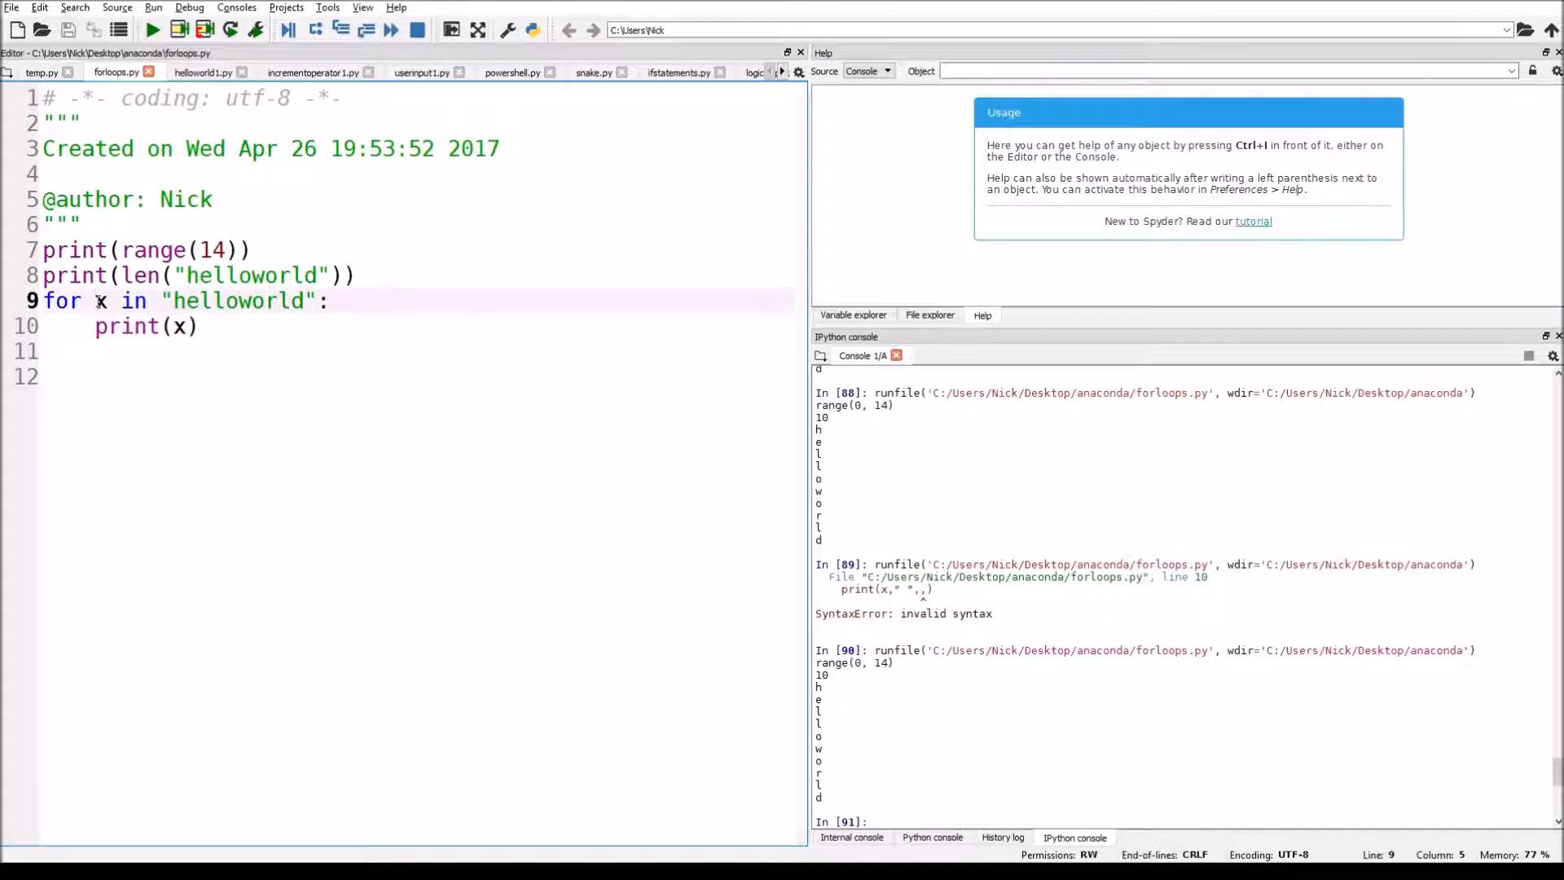
double_click(100, 300)
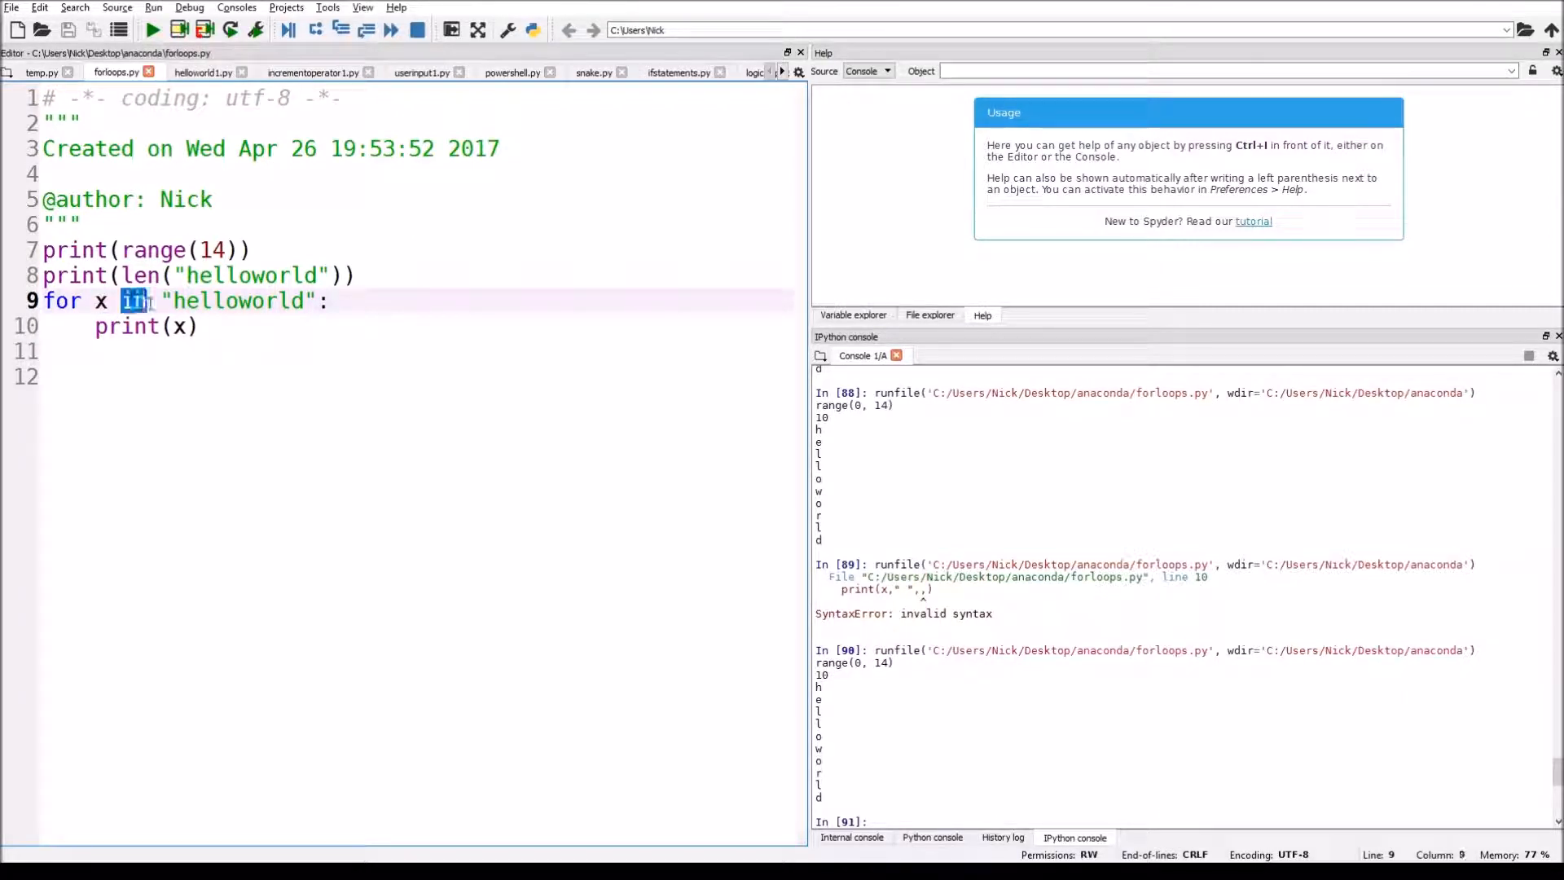
drag(160, 302, 307, 302)
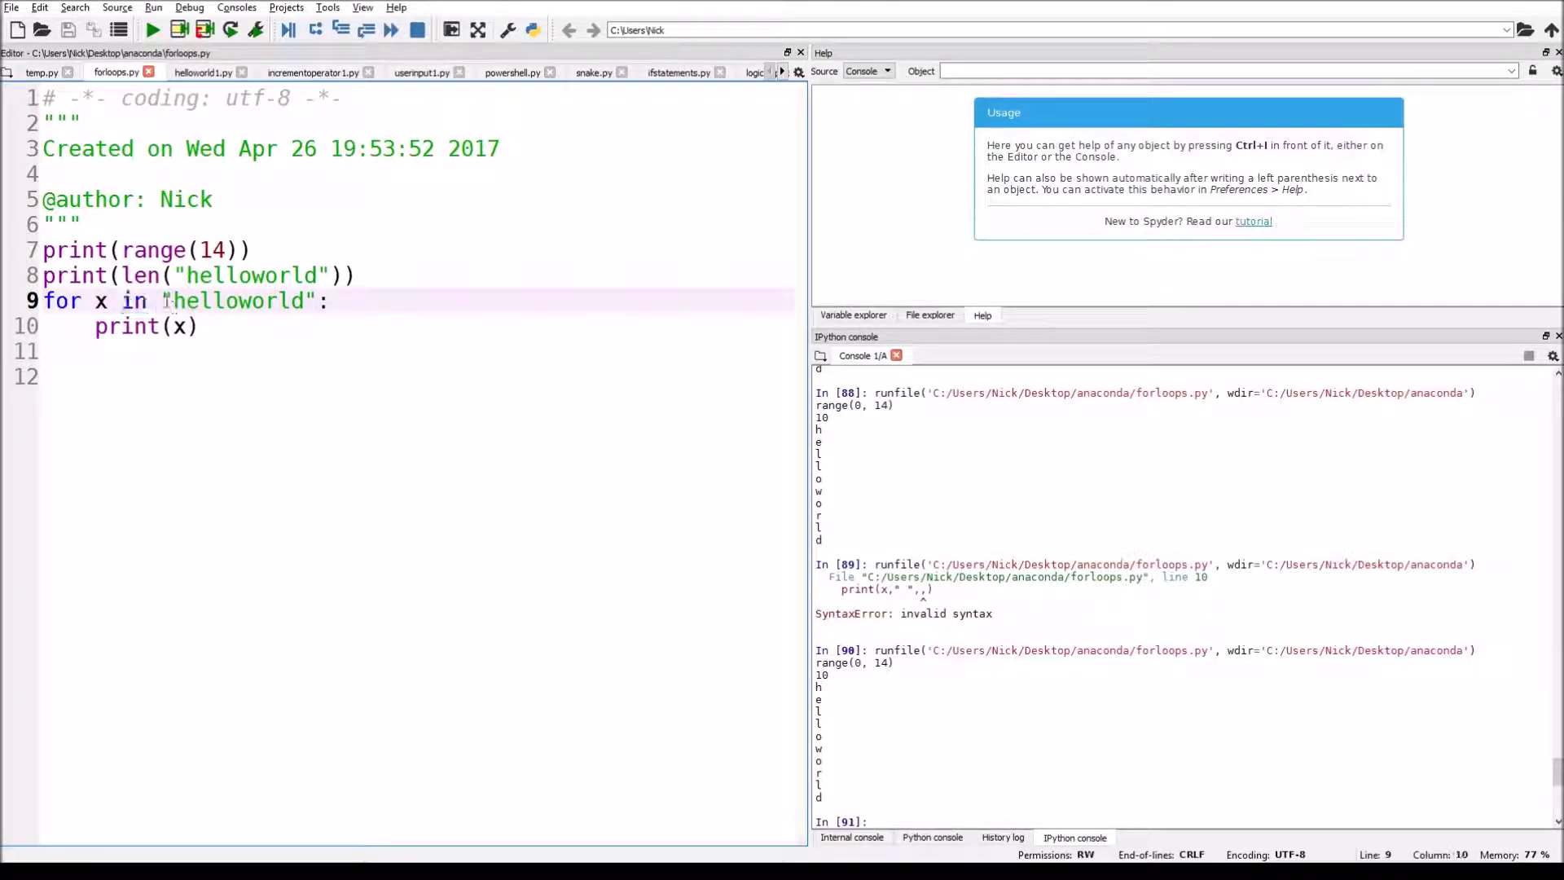
click(316, 302)
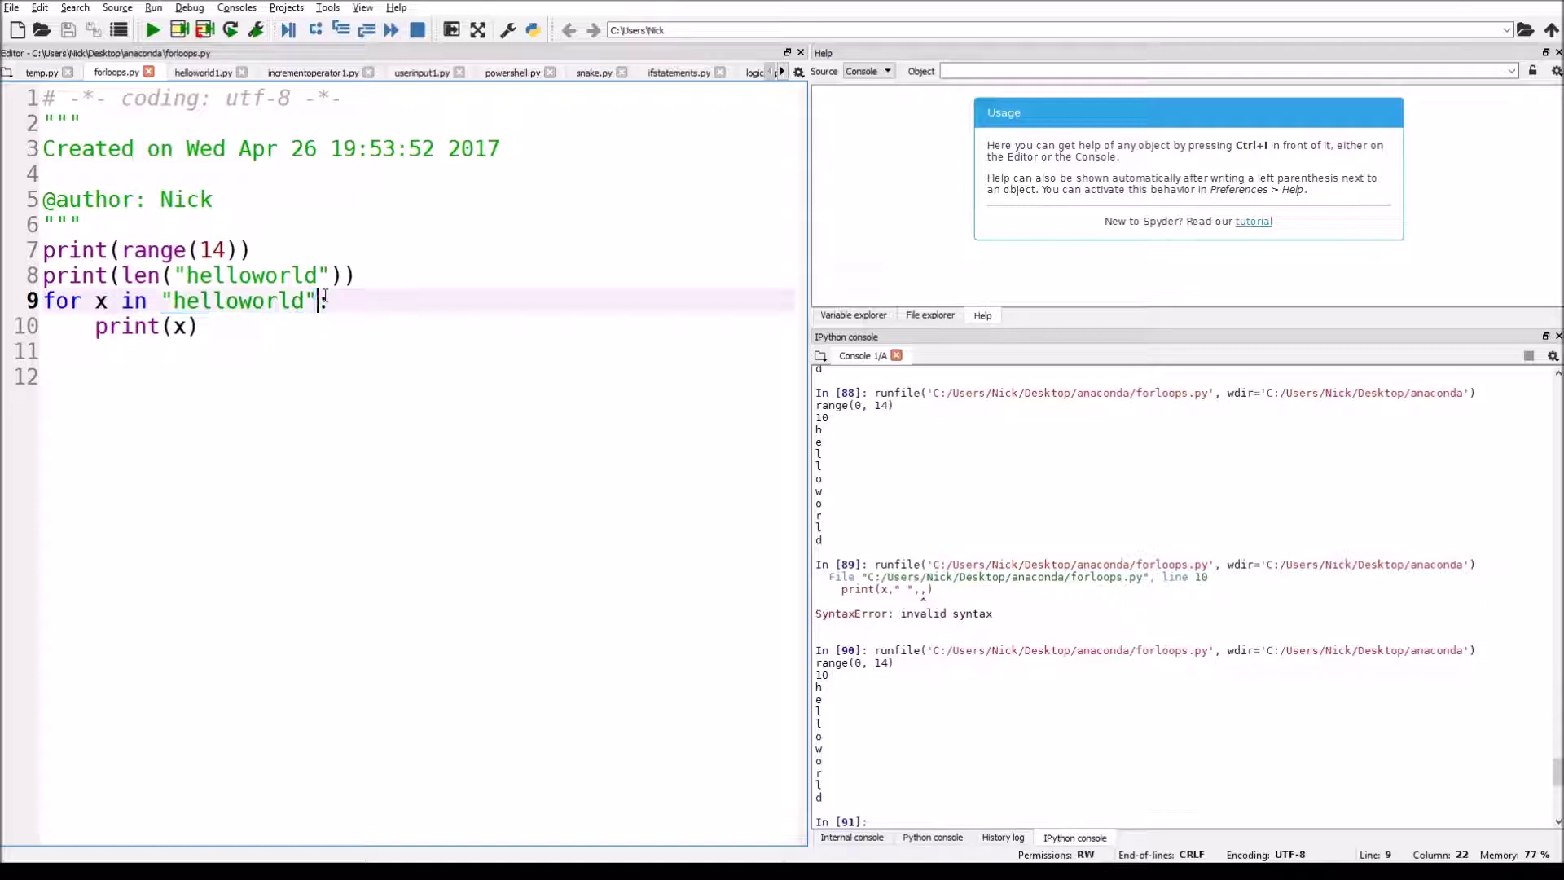
click(97, 301)
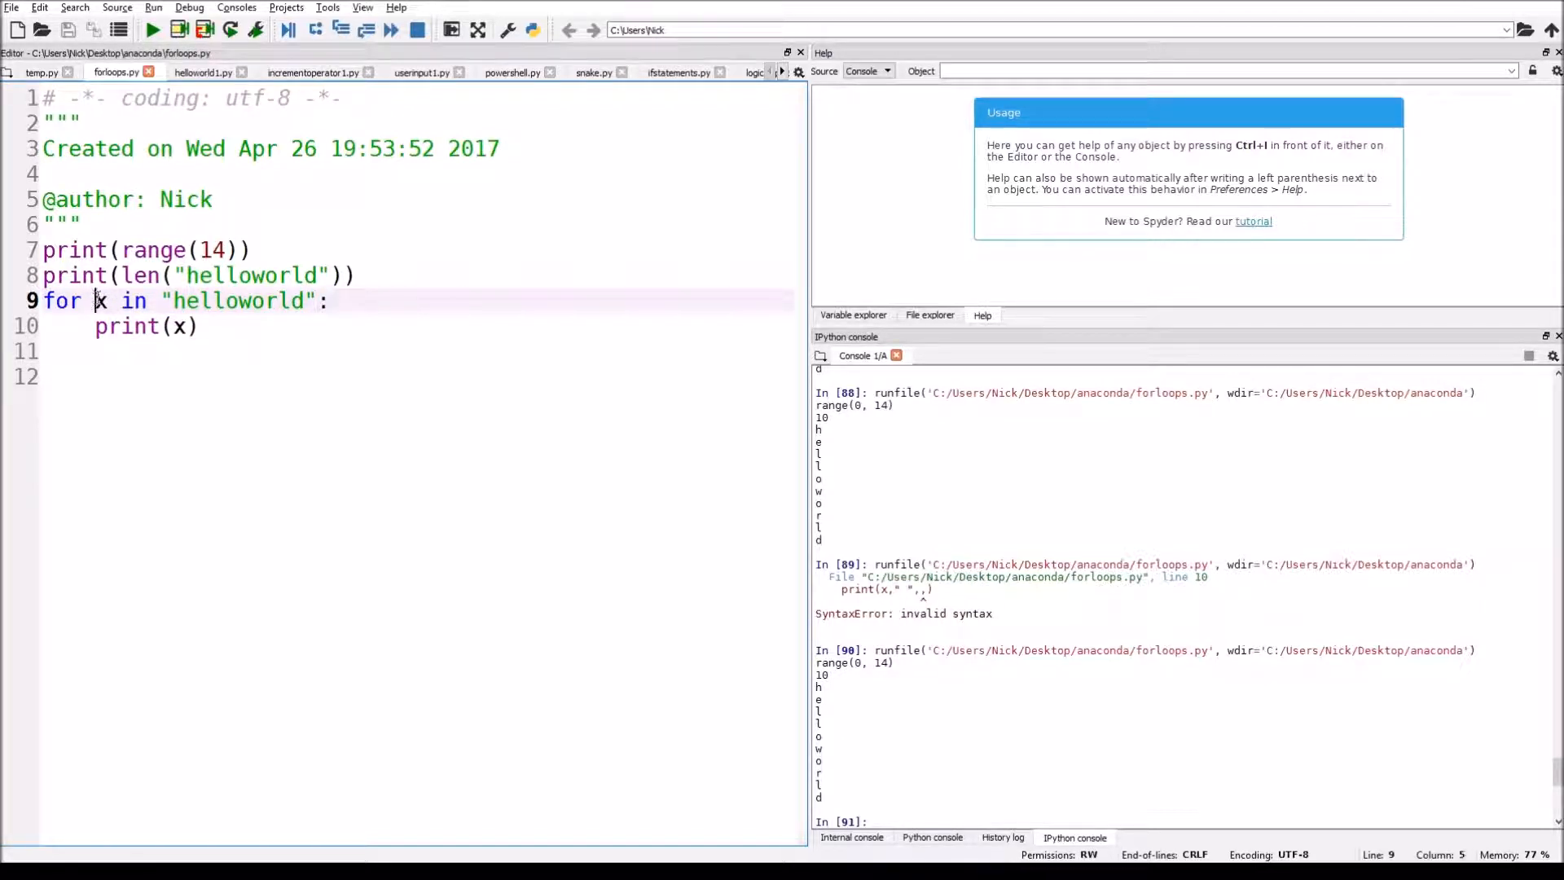
double_click(101, 300)
click(104, 300)
drag(119, 300, 319, 302)
click(161, 301)
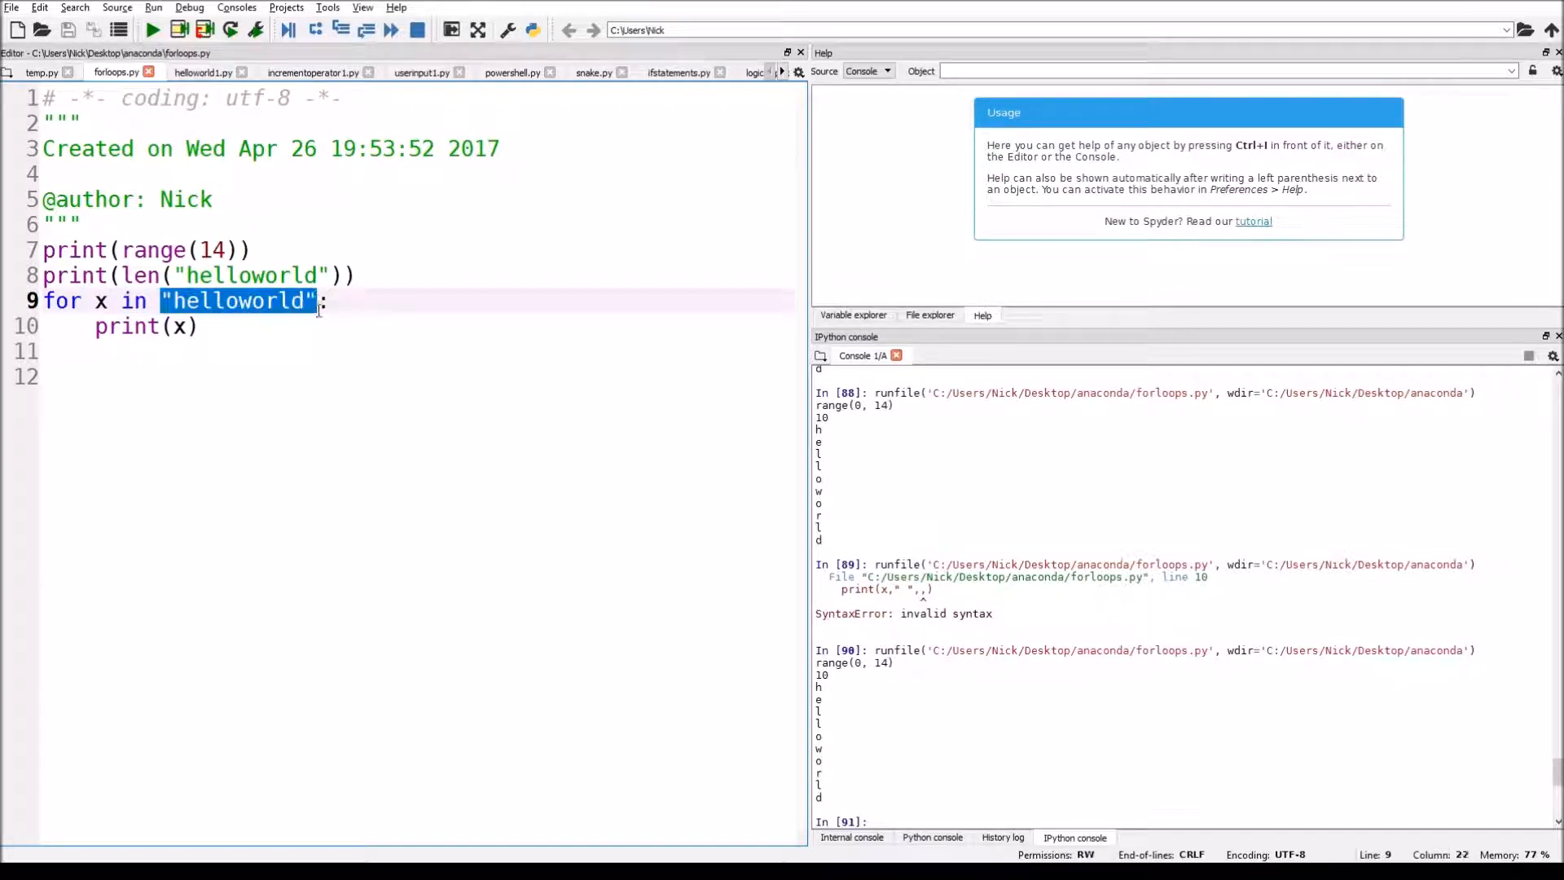
click(322, 307)
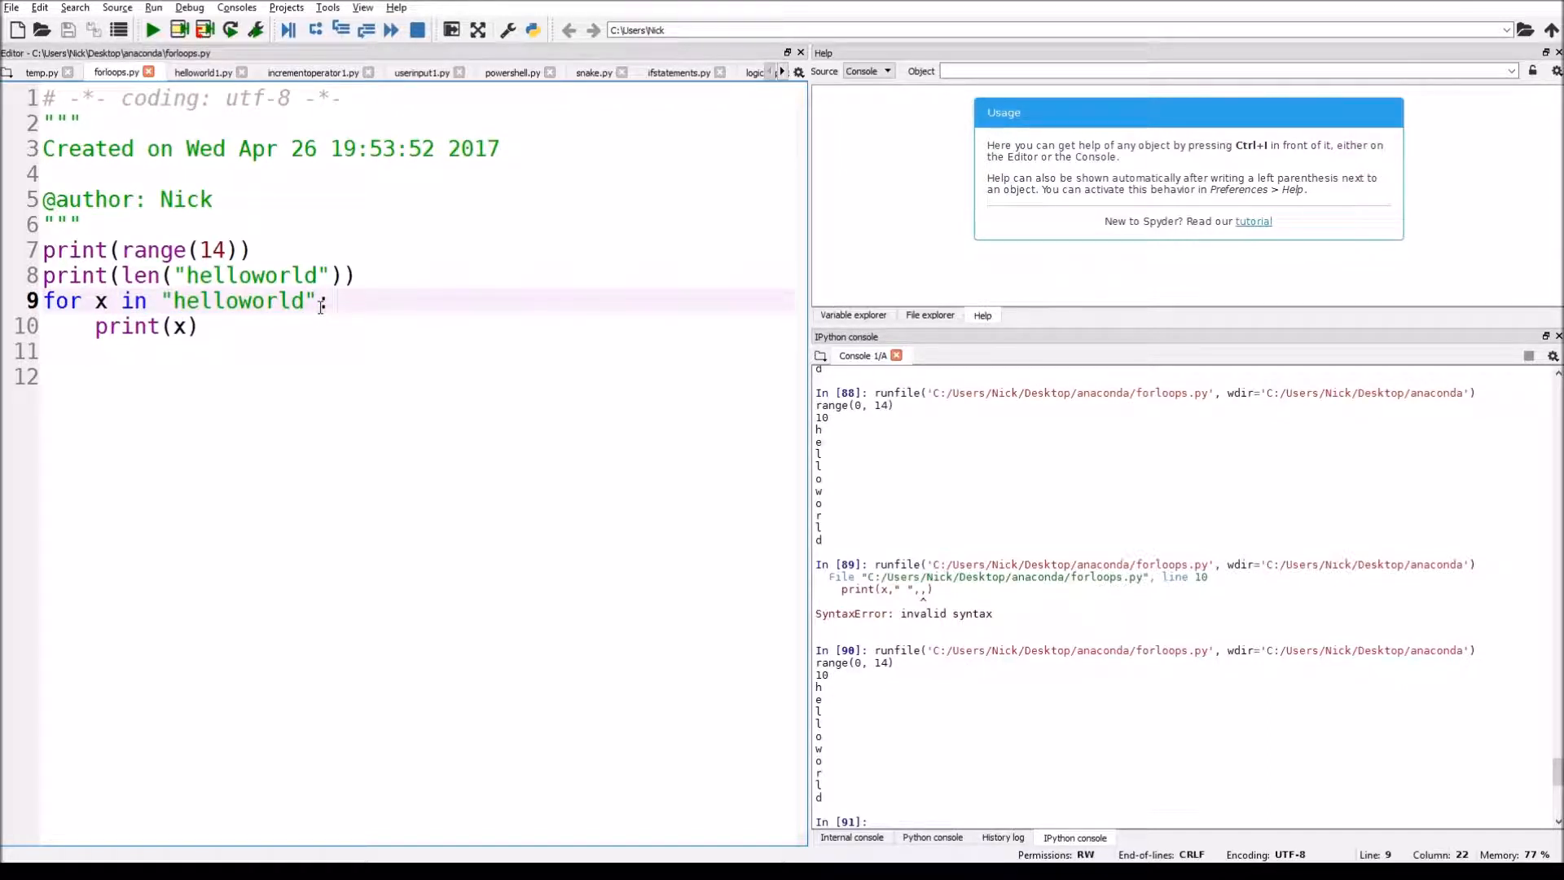
drag(320, 302, 162, 301)
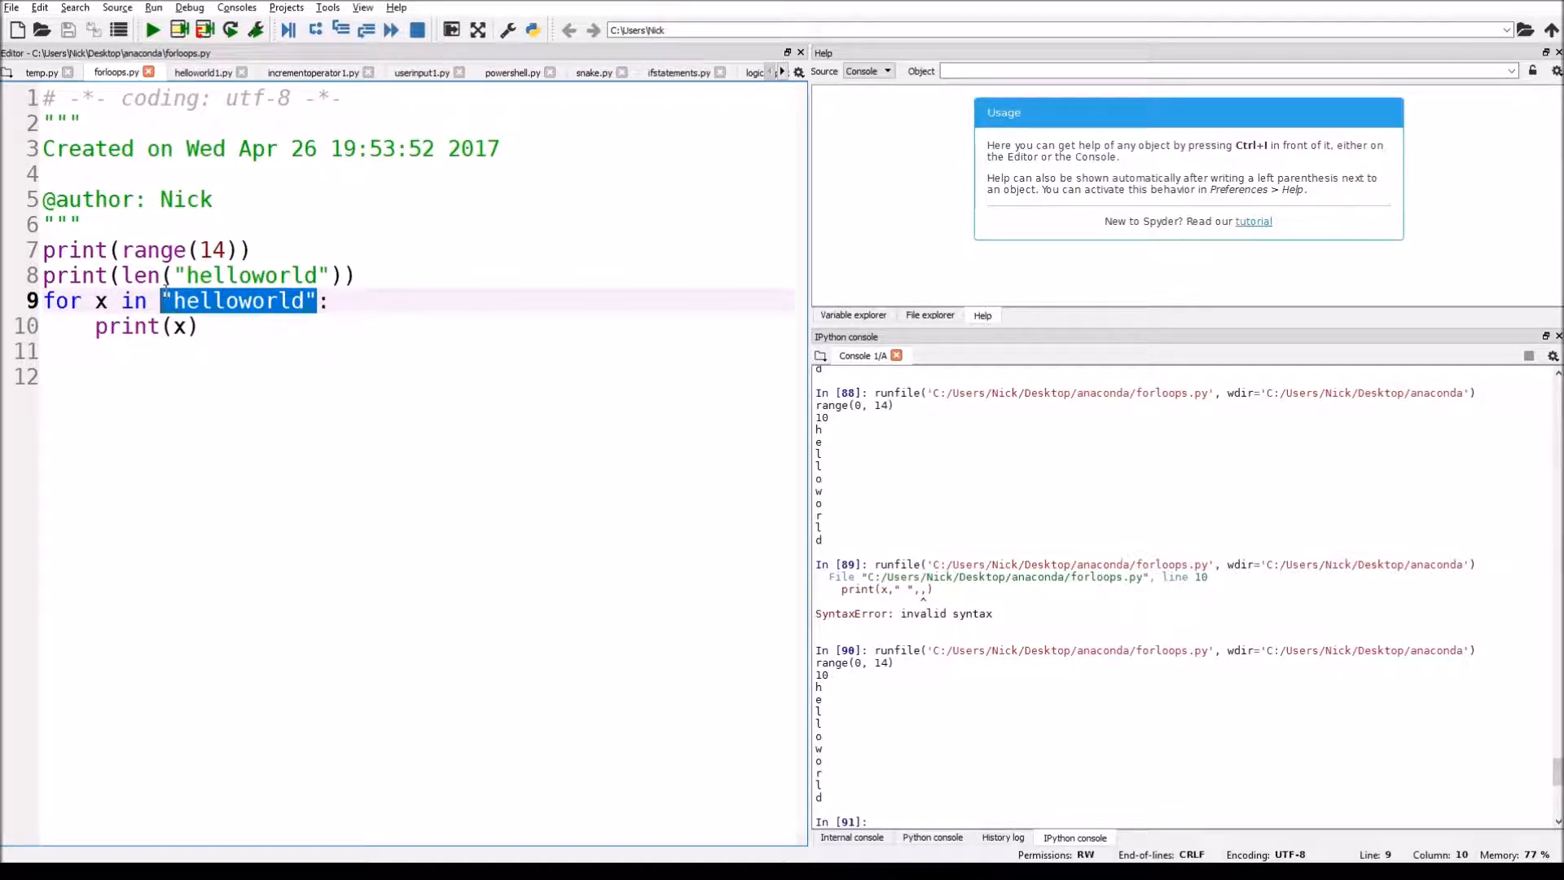
click(94, 301)
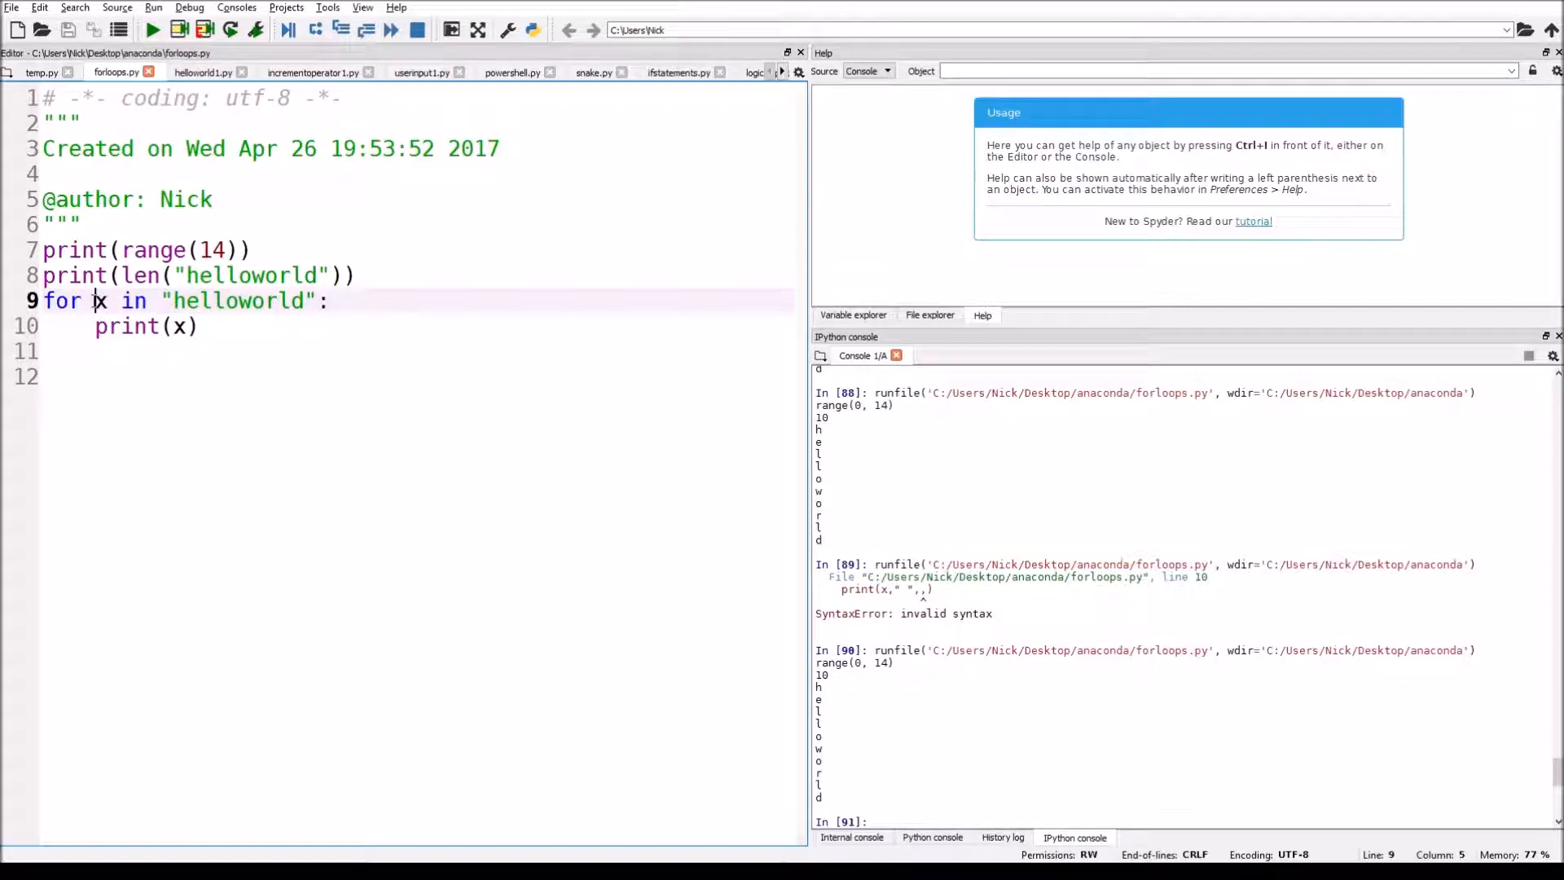
double_click(100, 301)
key(Right)
drag(162, 301, 320, 300)
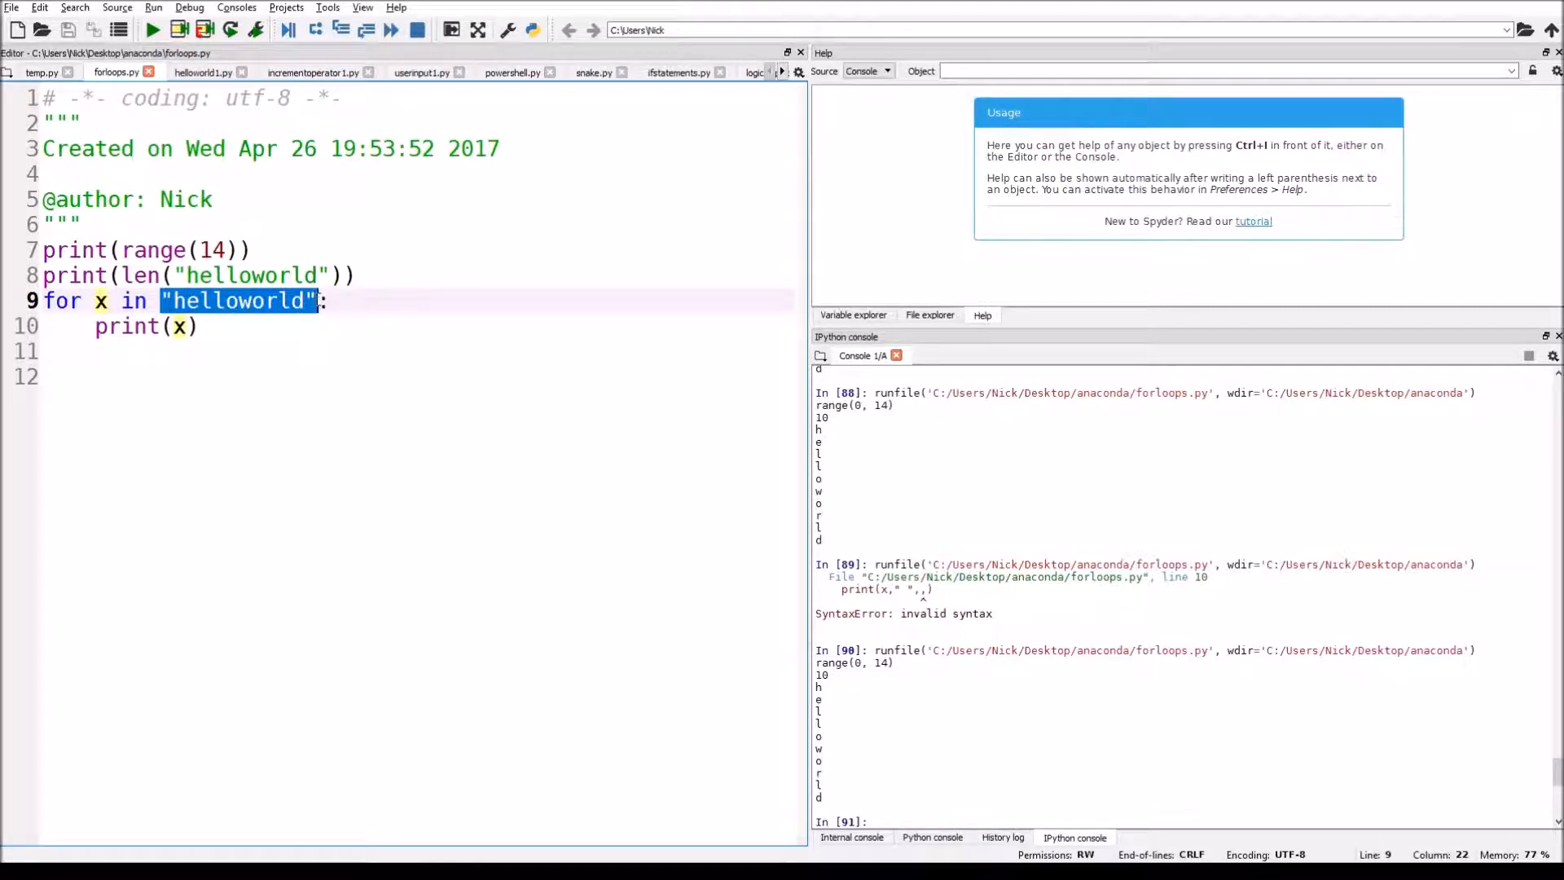
click(321, 301)
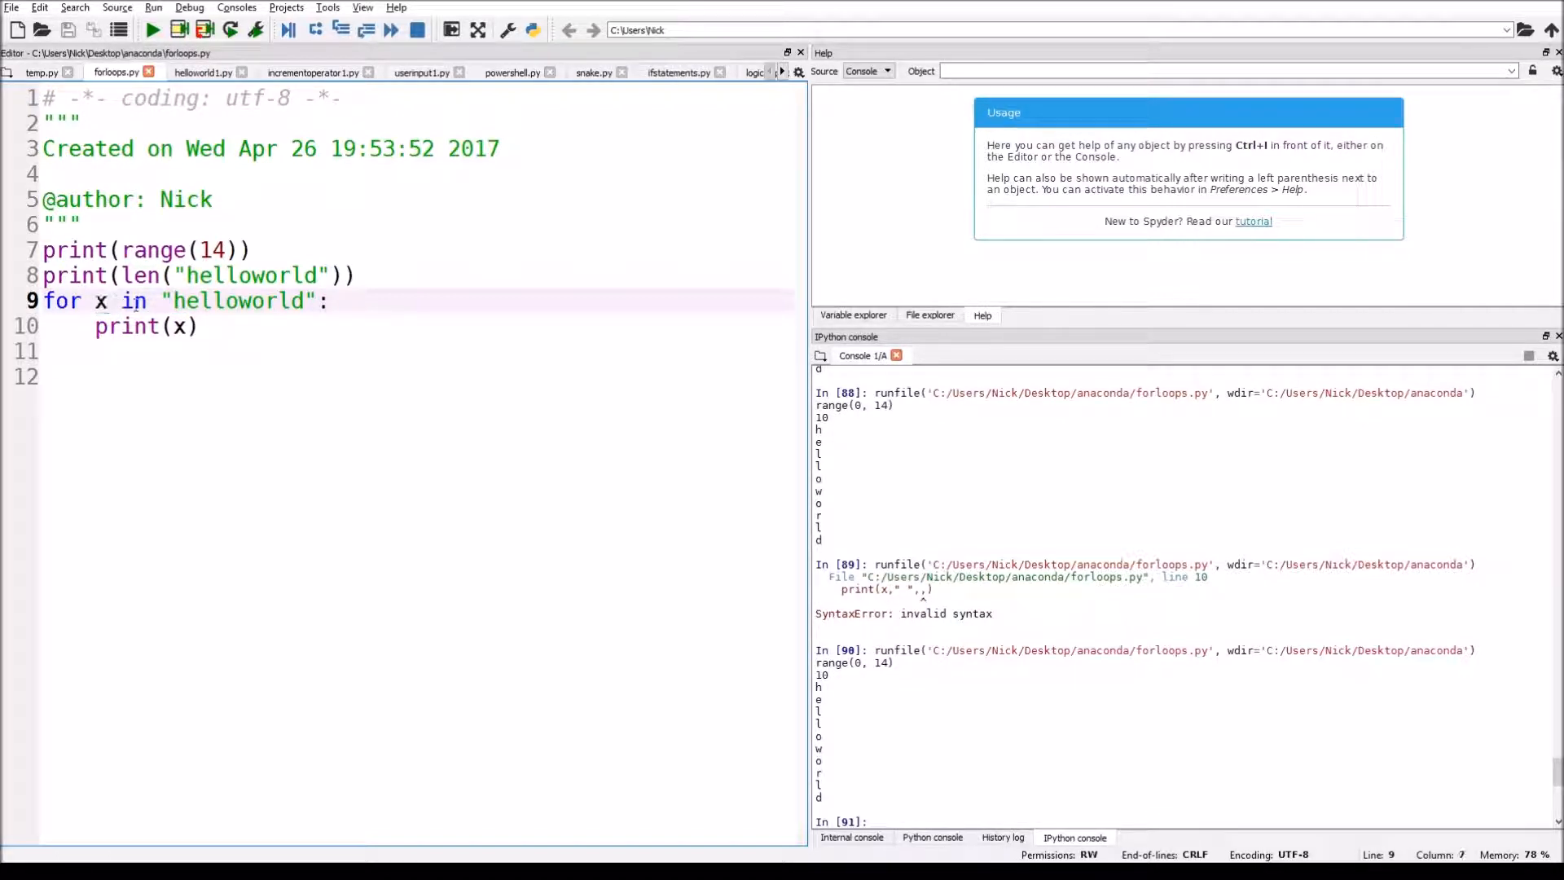
- Point out successive letters of helloworld and the print(x) body that handles each one
key(Down)
click(107, 306)
drag(109, 301, 93, 301)
click(97, 299)
mouse_move(161, 301)
mouse_down()
mouse_move(184, 302)
mouse_move(109, 300)
mouse_up()
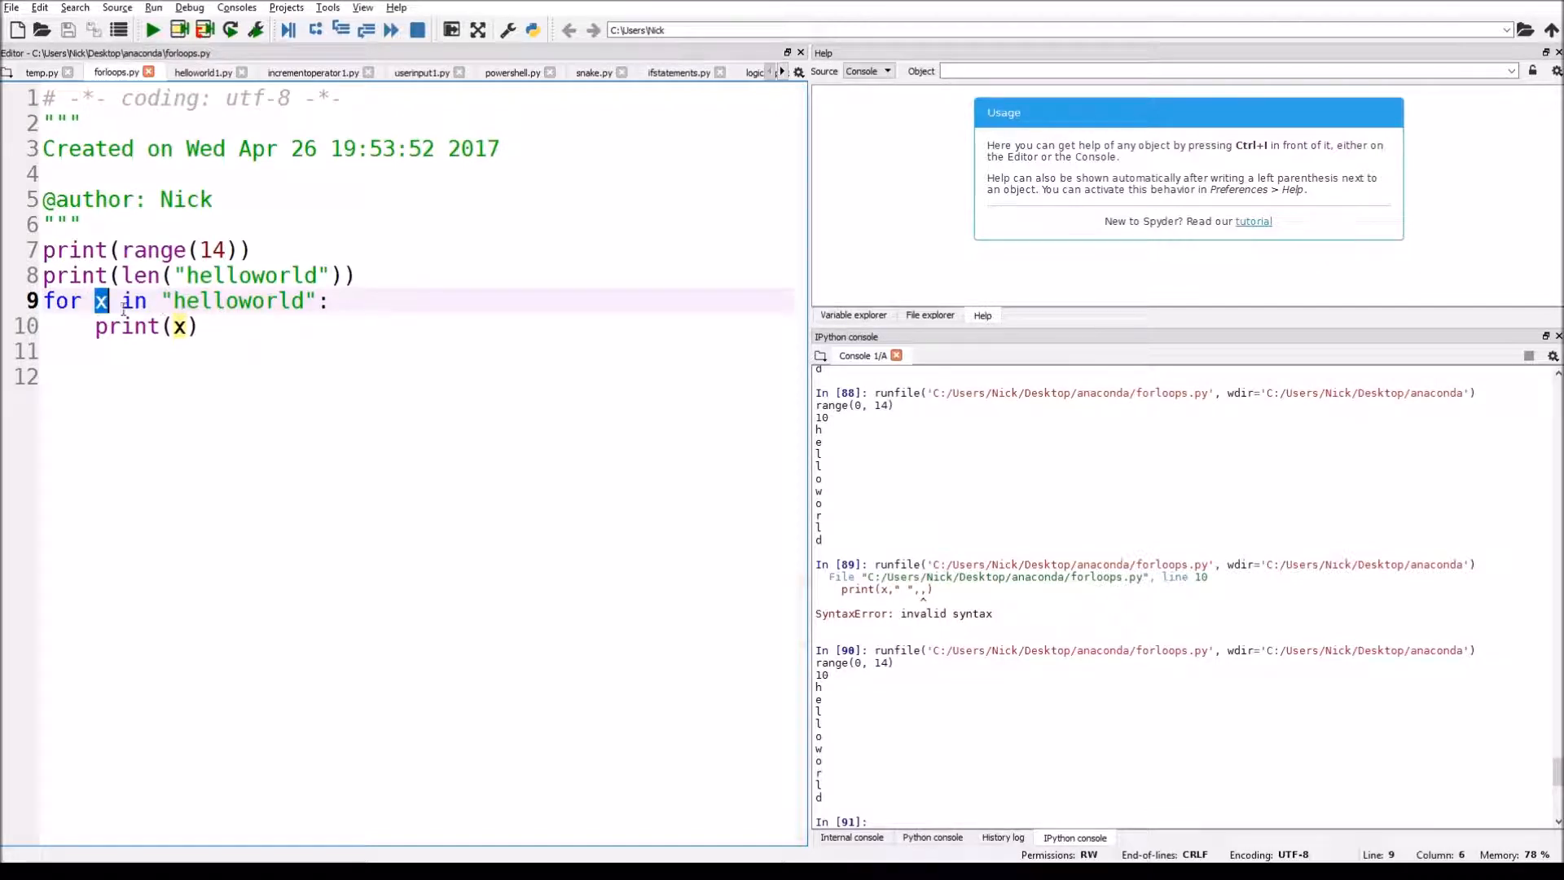
click(246, 352)
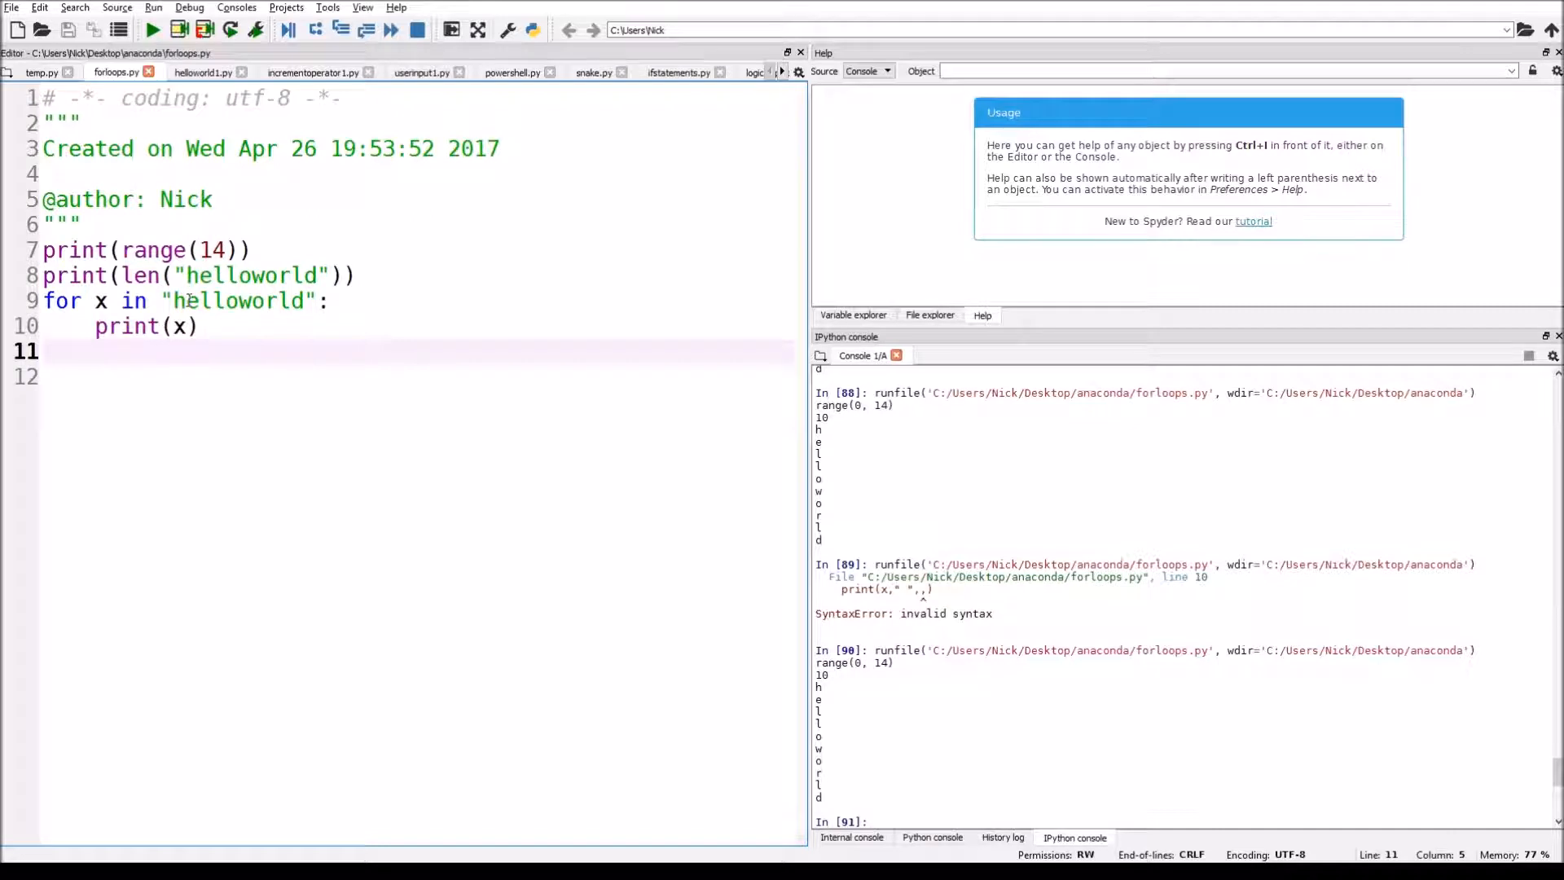
drag(186, 301, 199, 302)
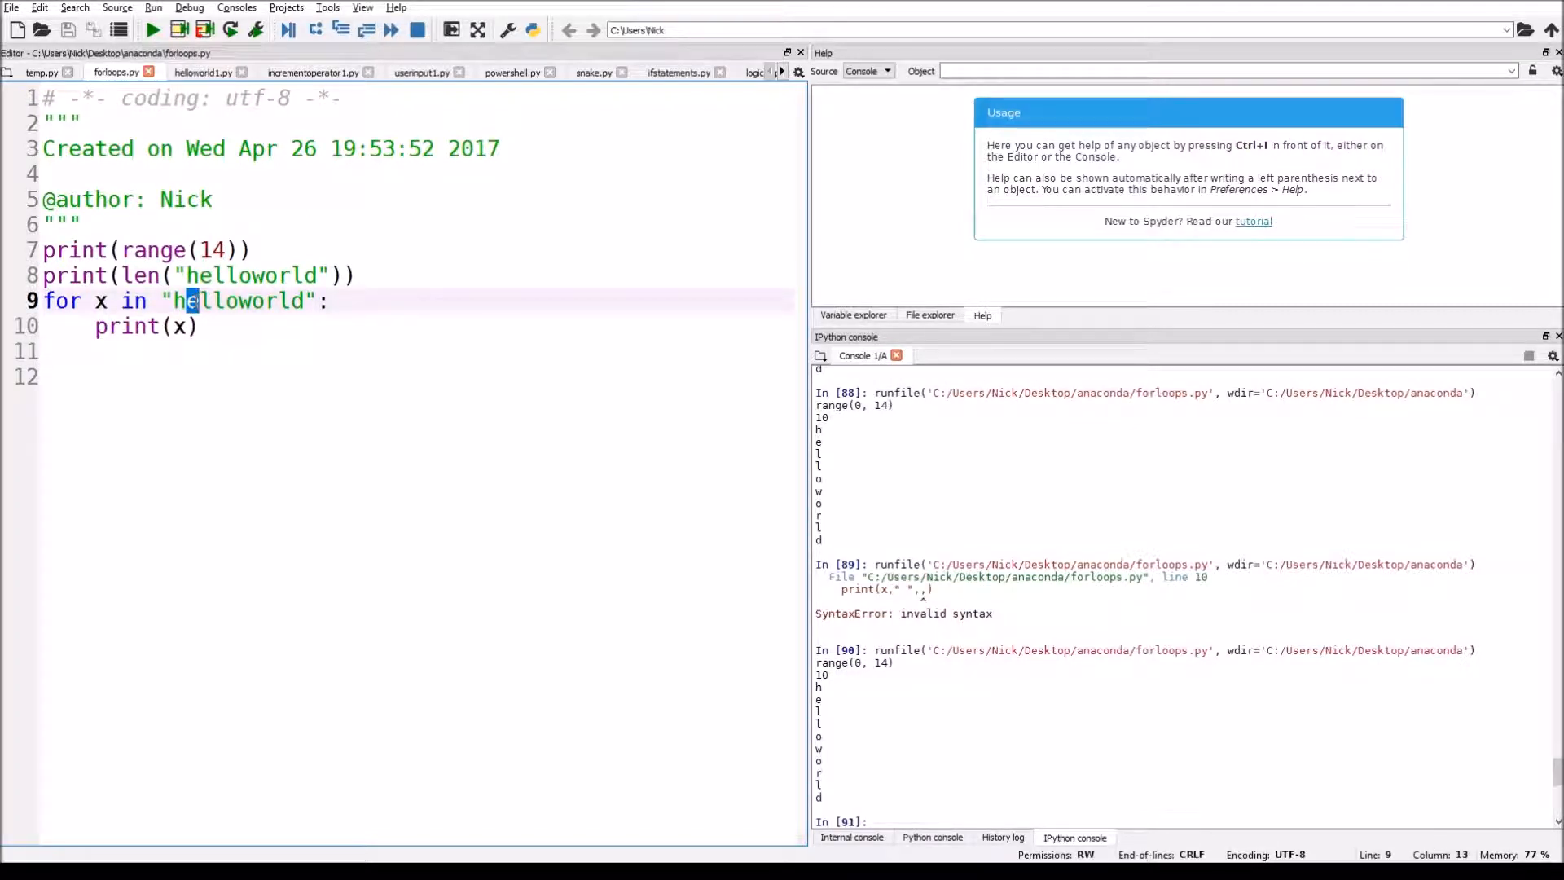
drag(200, 301, 212, 300)
click(207, 301)
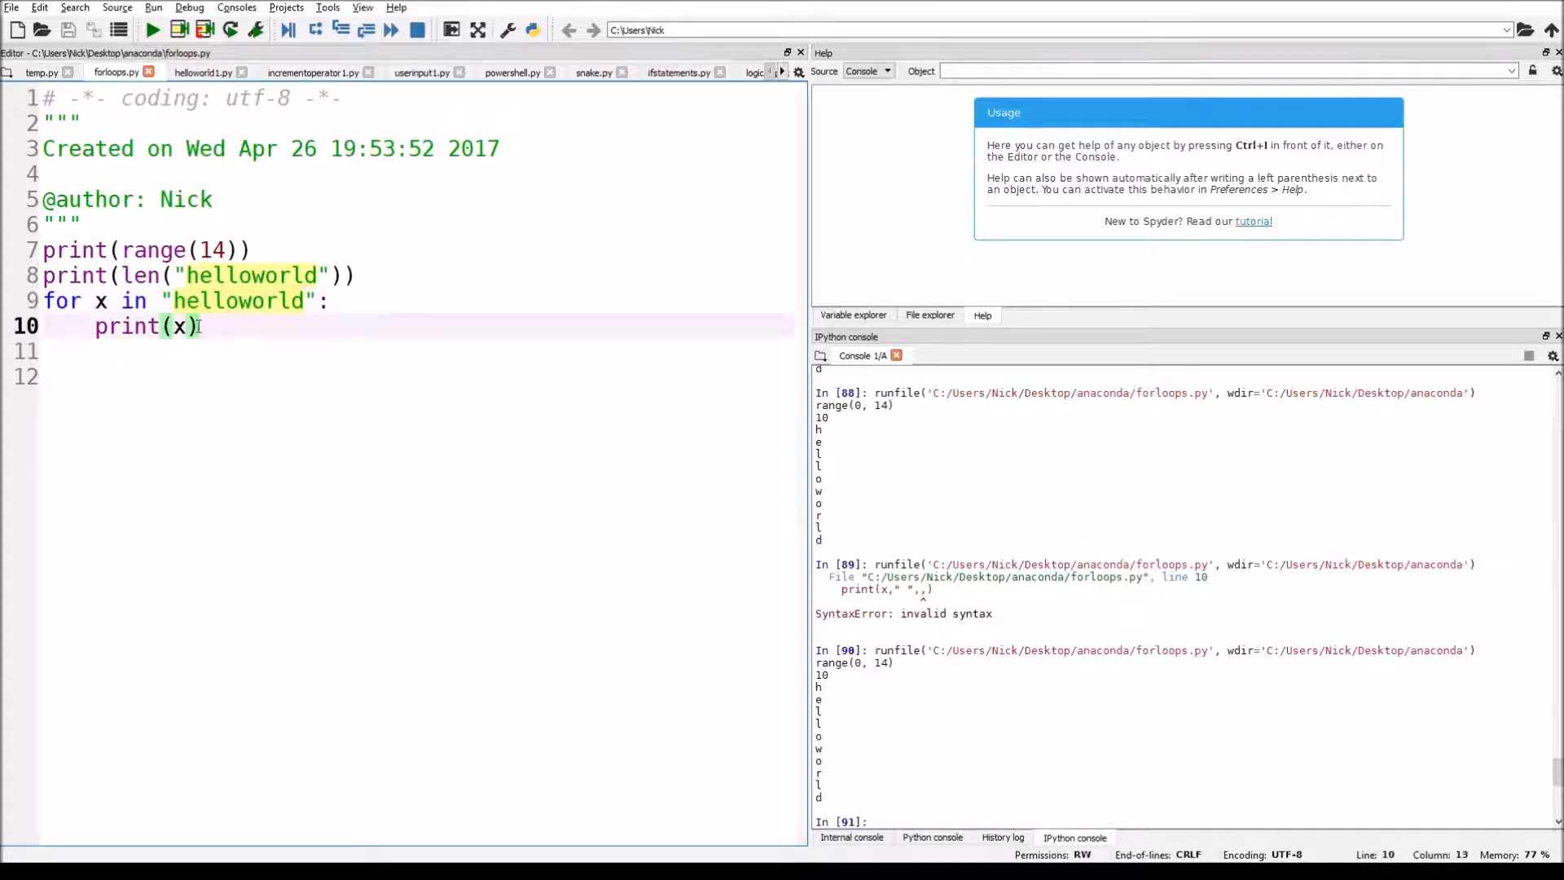
drag(198, 326, 68, 326)
click(244, 352)
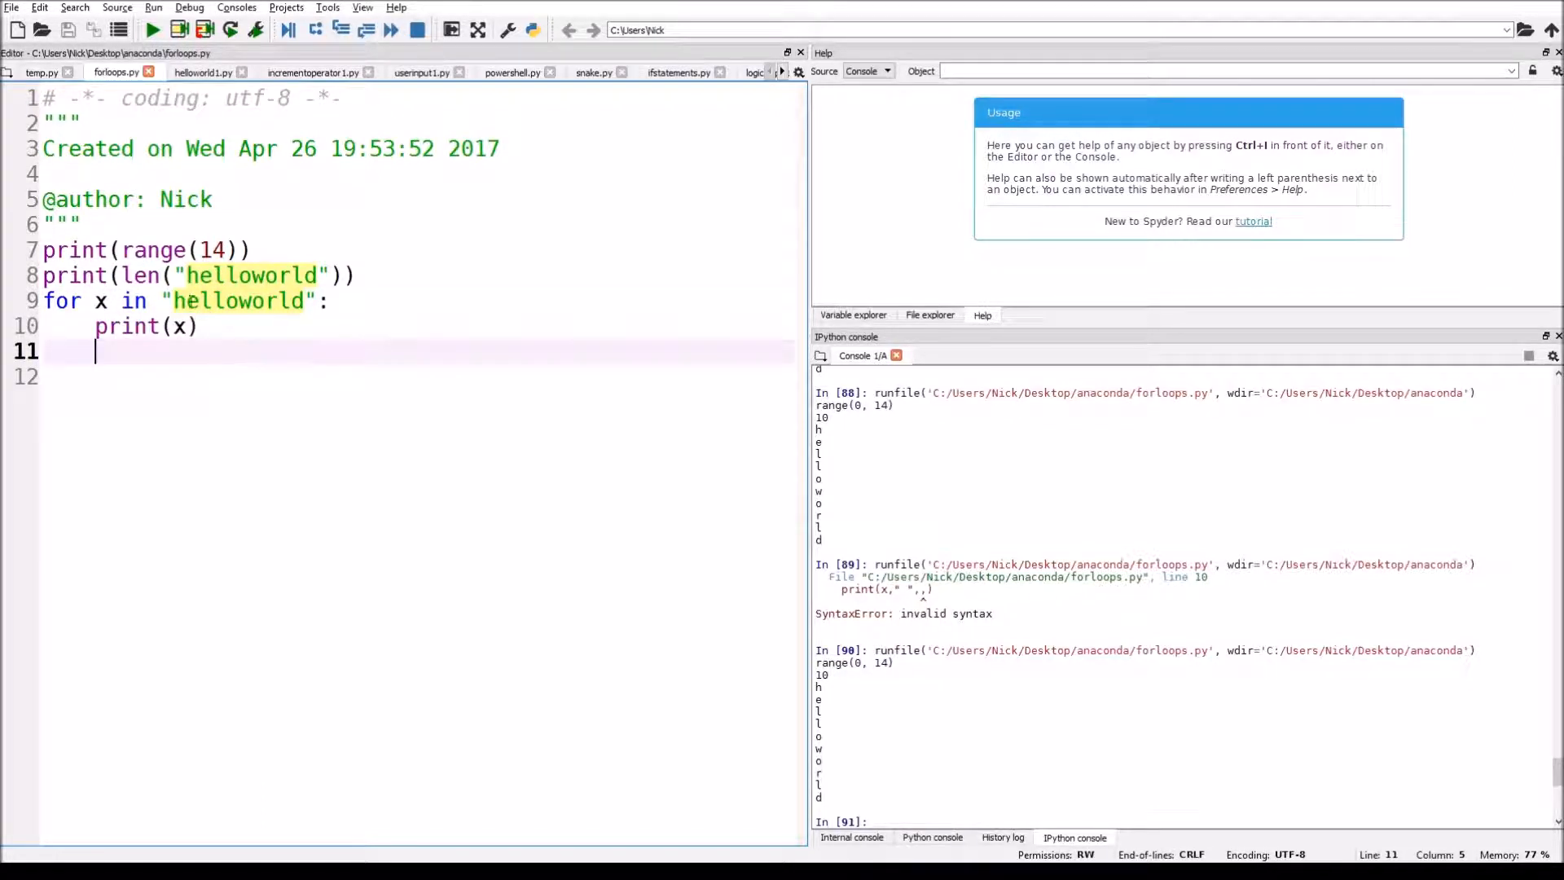
drag(174, 301, 307, 301)
click(308, 303)
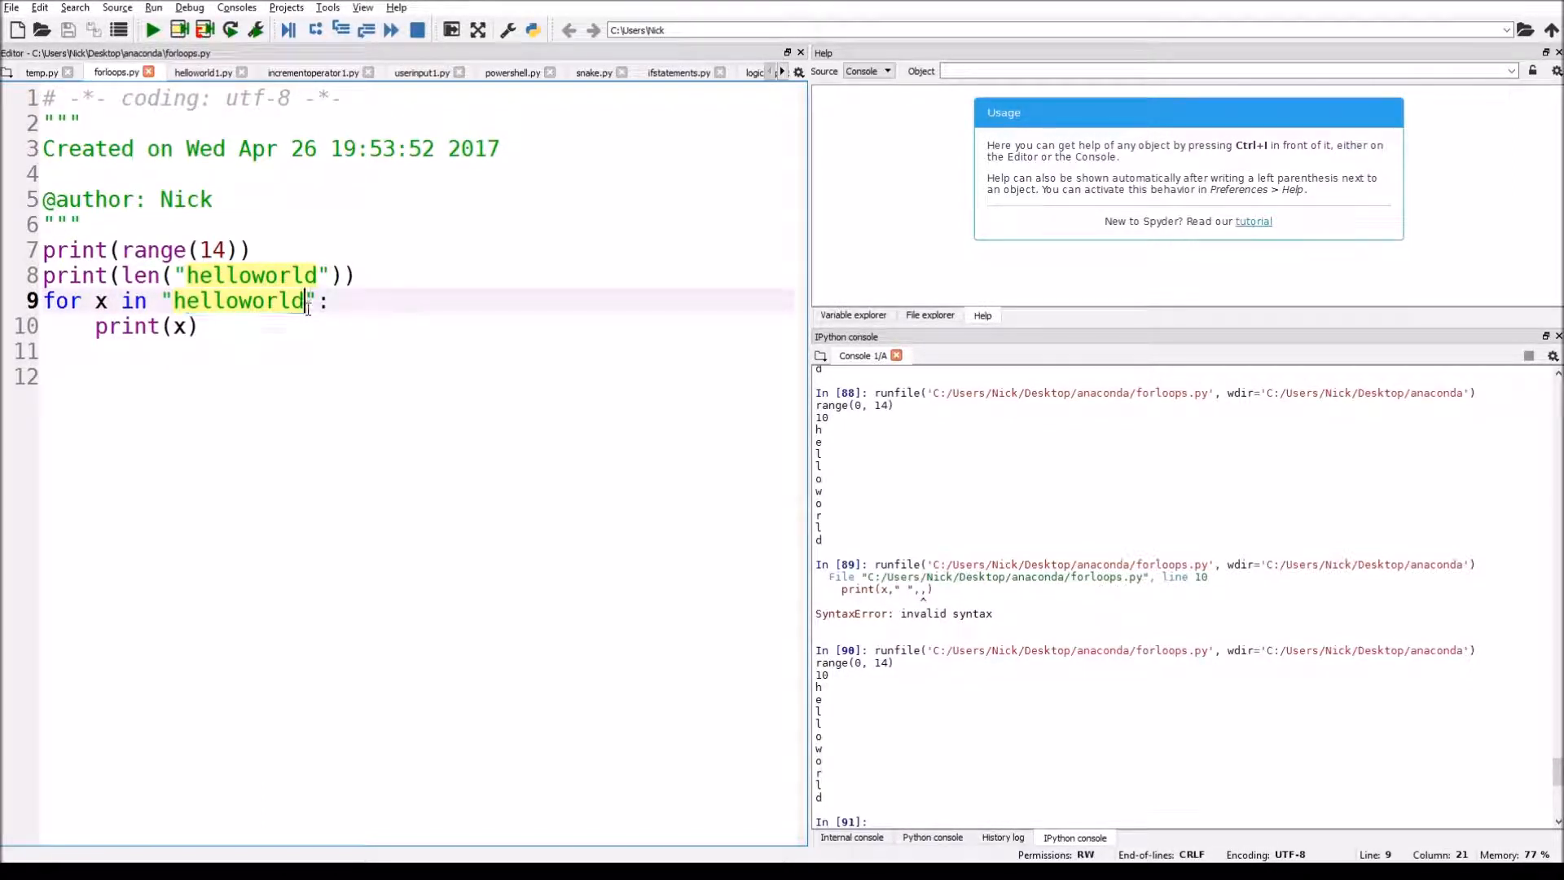
click(196, 326)
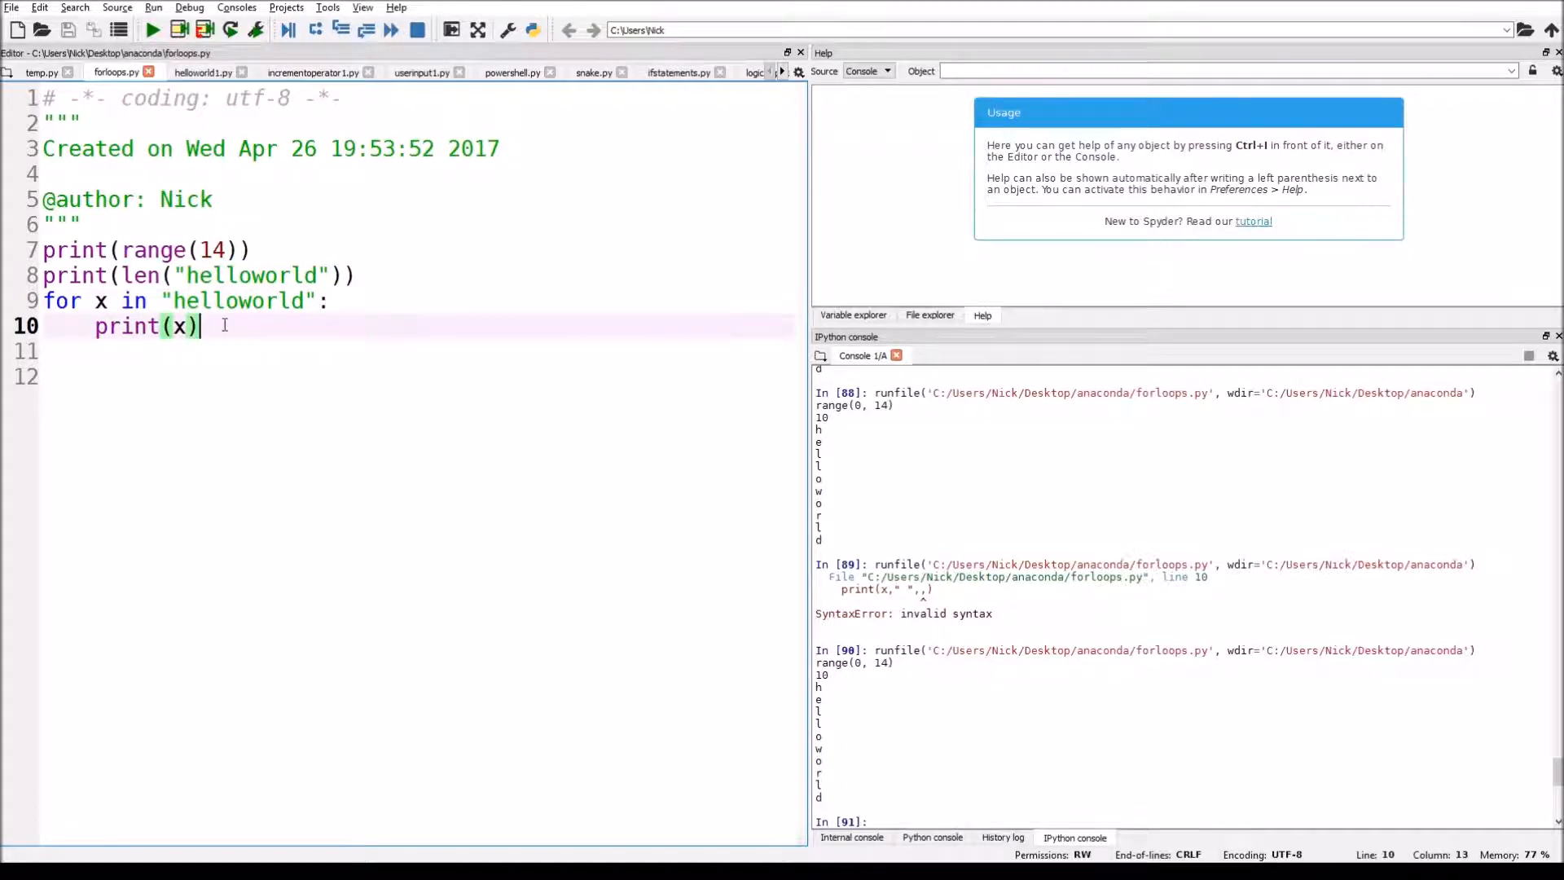
drag(217, 326, 95, 327)
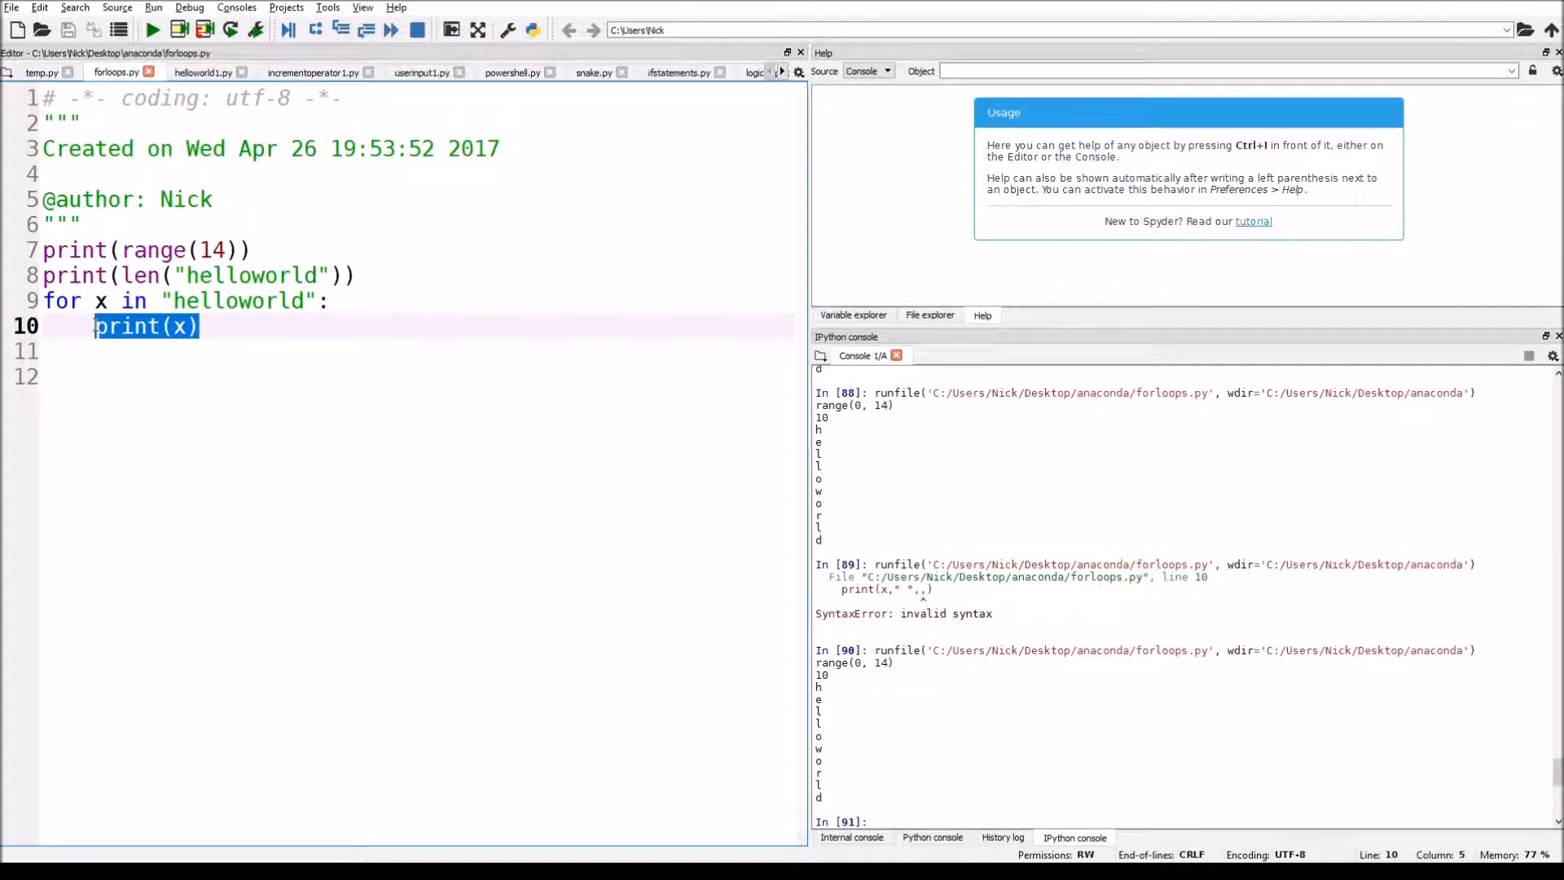
drag(181, 301, 308, 301)
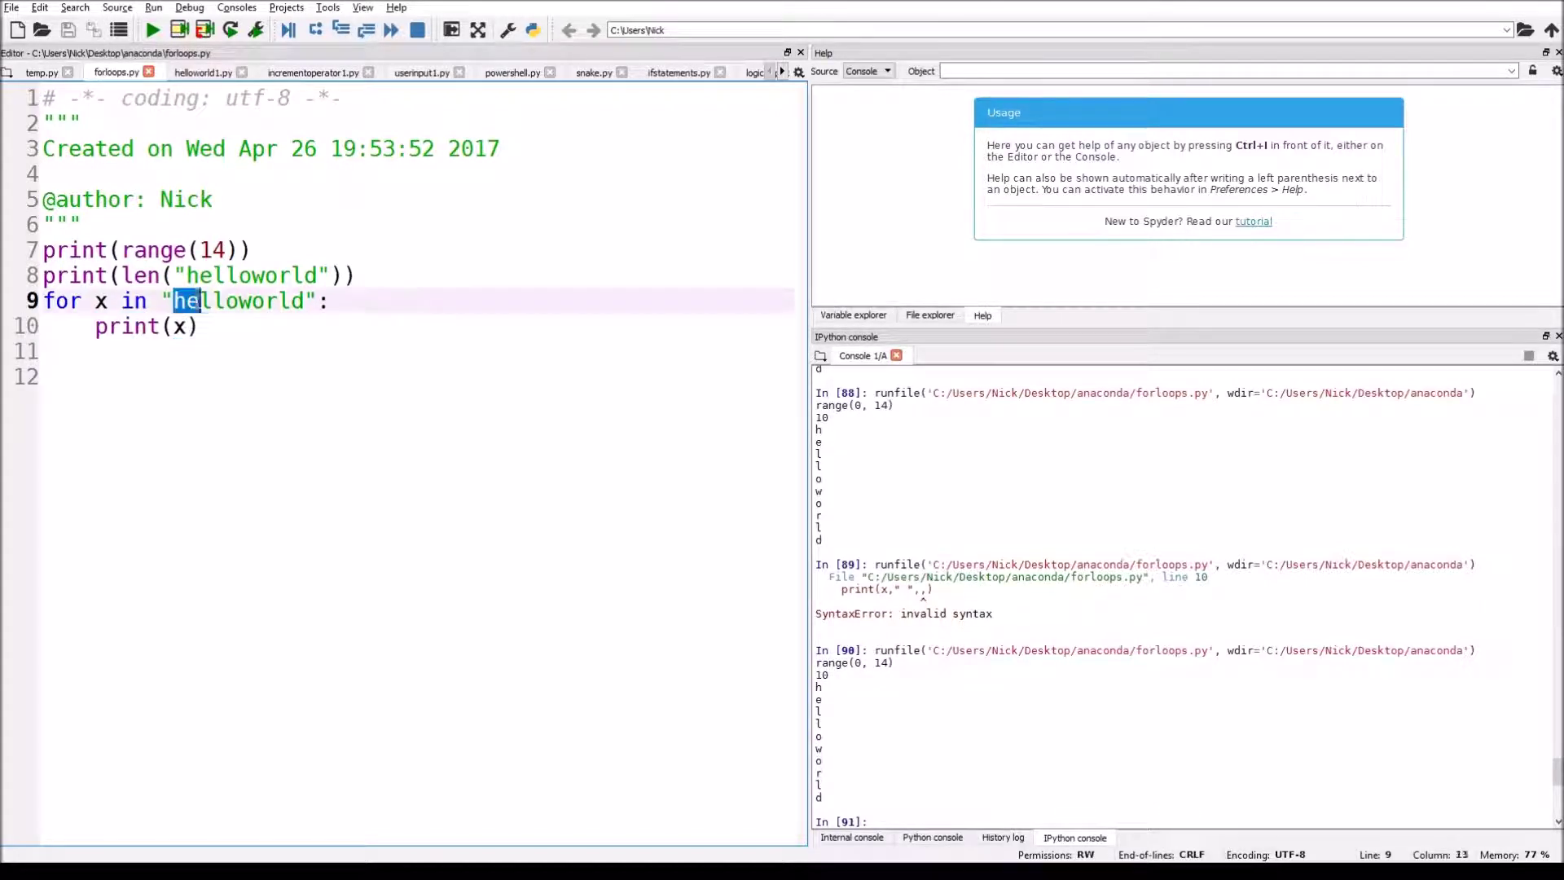
click(305, 300)
- Highlight the loop header once more, then select the print(x) body for replacement
click(261, 328)
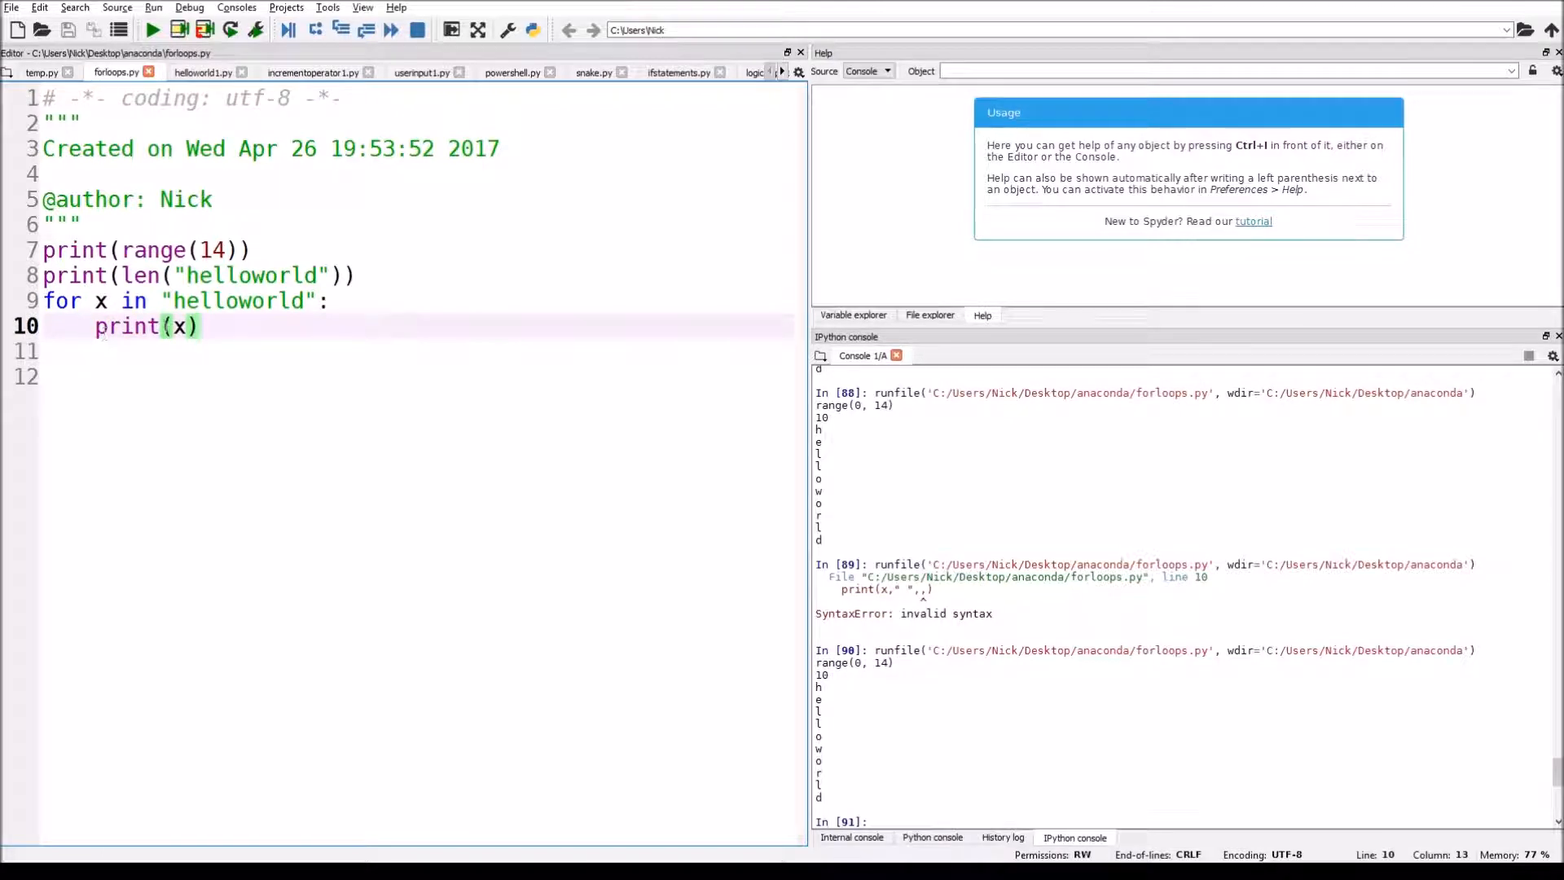
click(216, 328)
drag(178, 327, 106, 328)
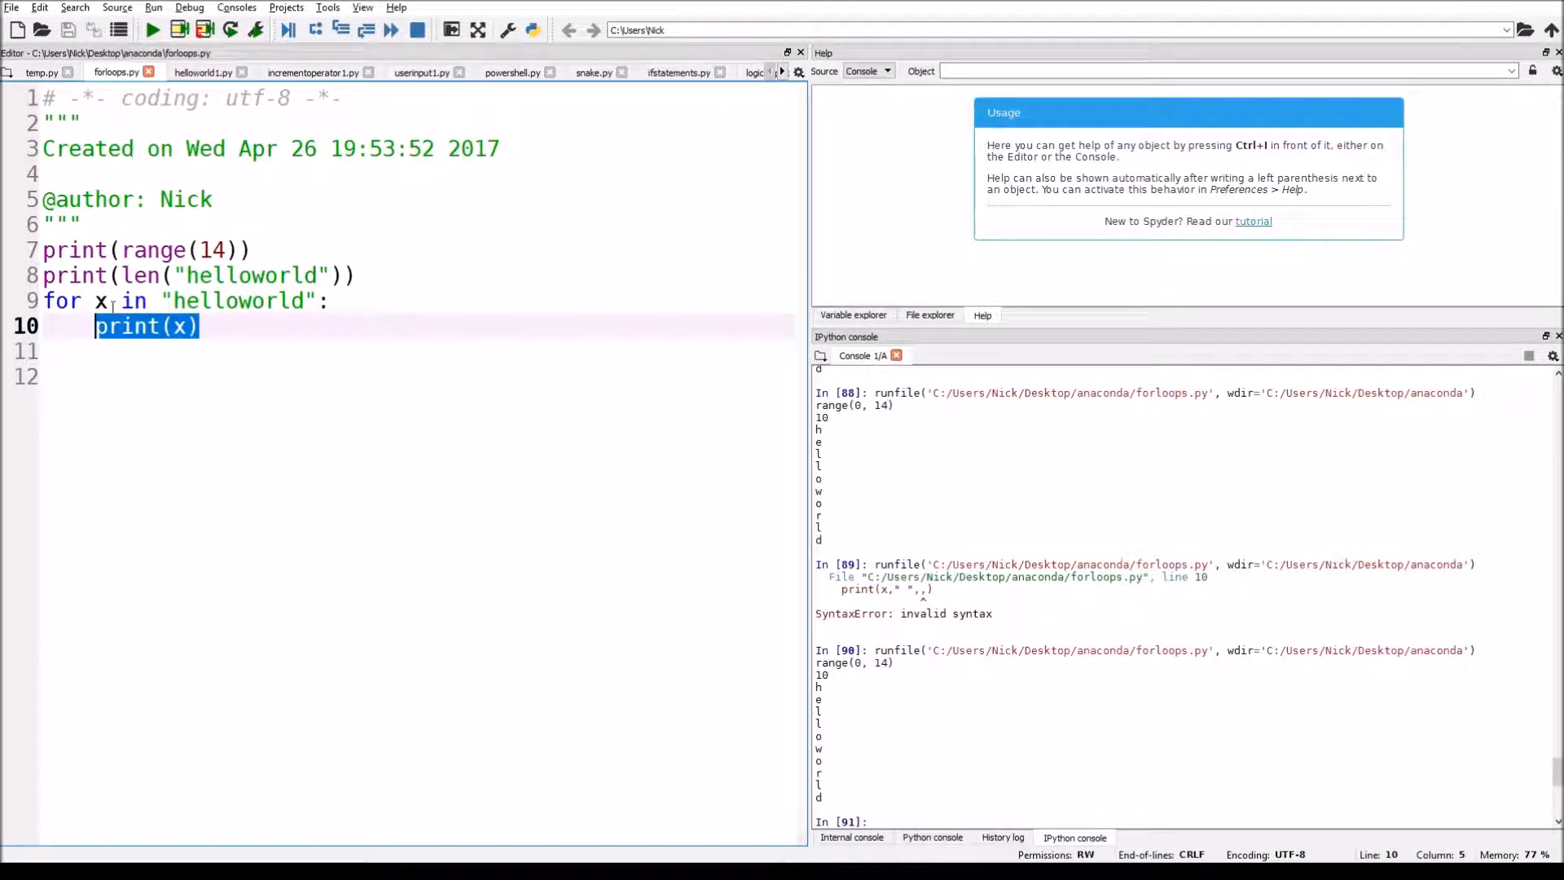
drag(96, 300, 320, 301)
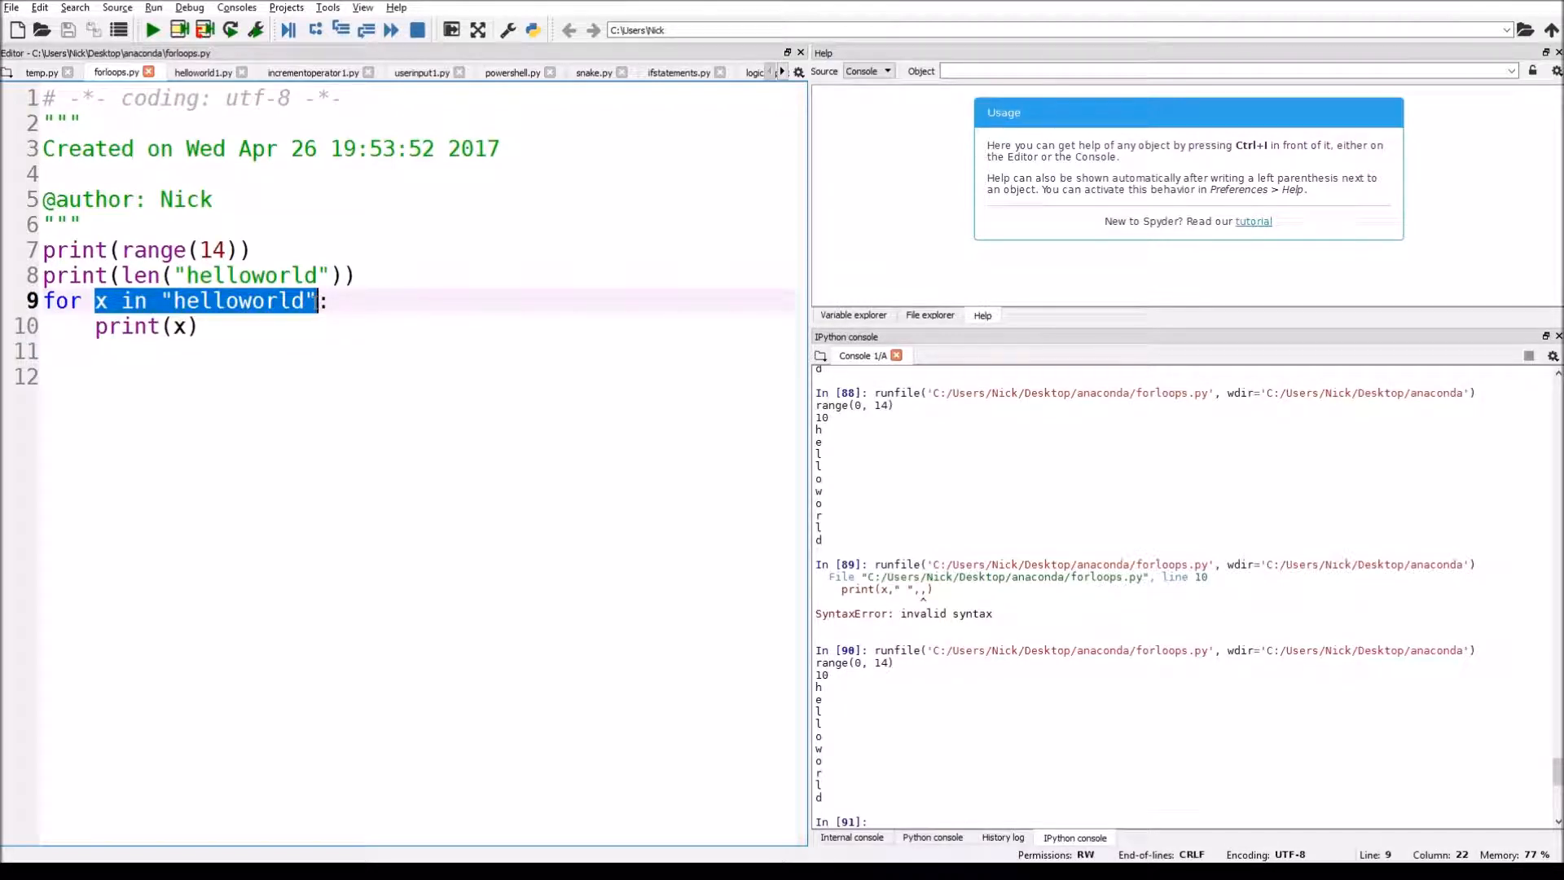
click(321, 300)
click(219, 333)
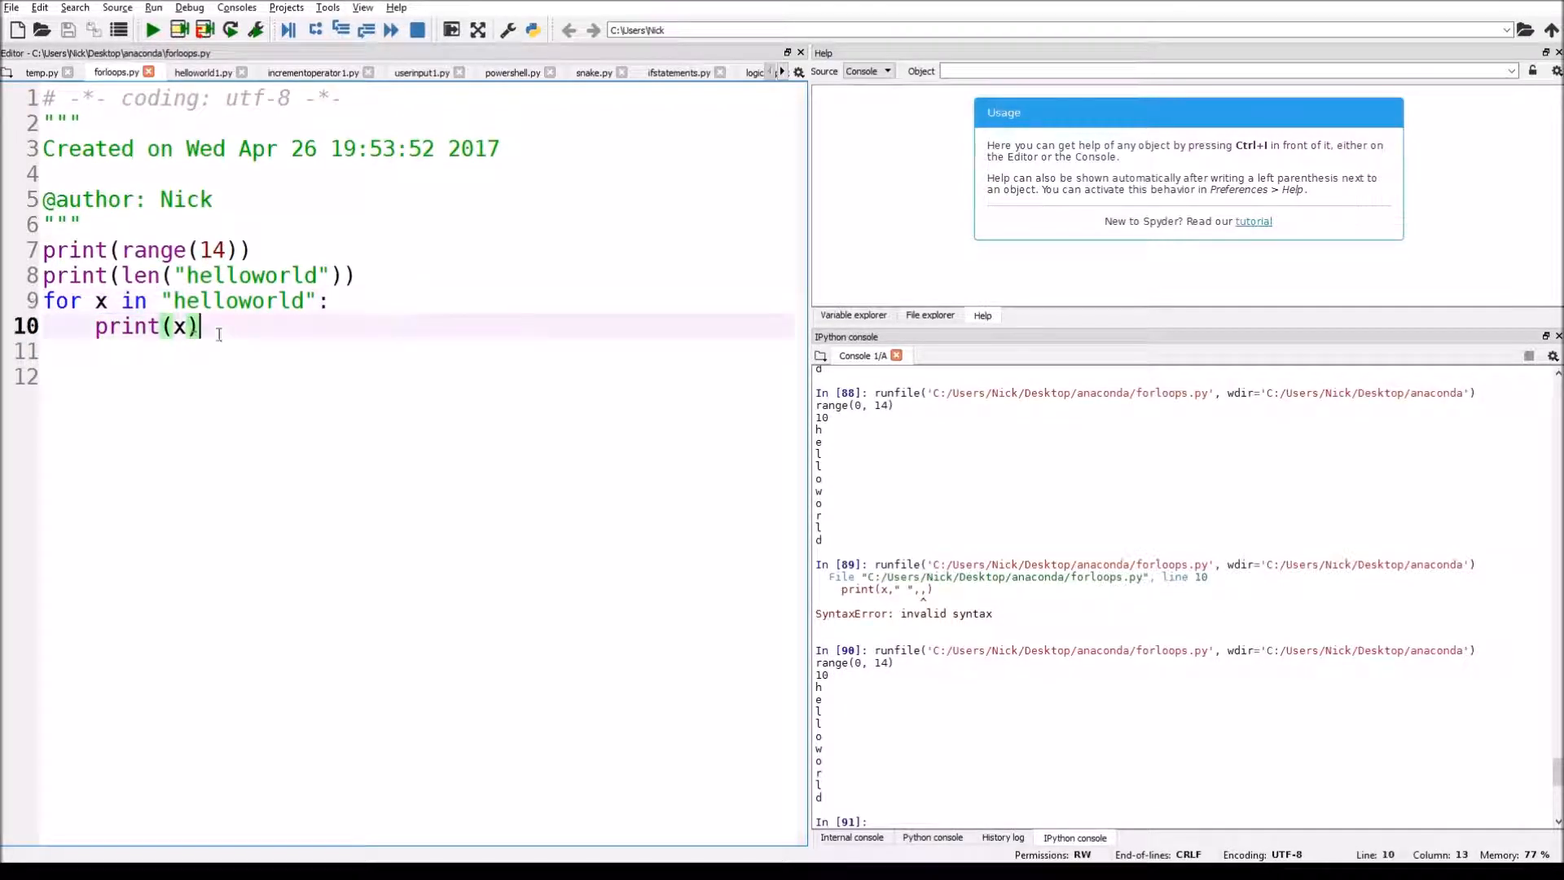
drag(219, 332, 96, 331)
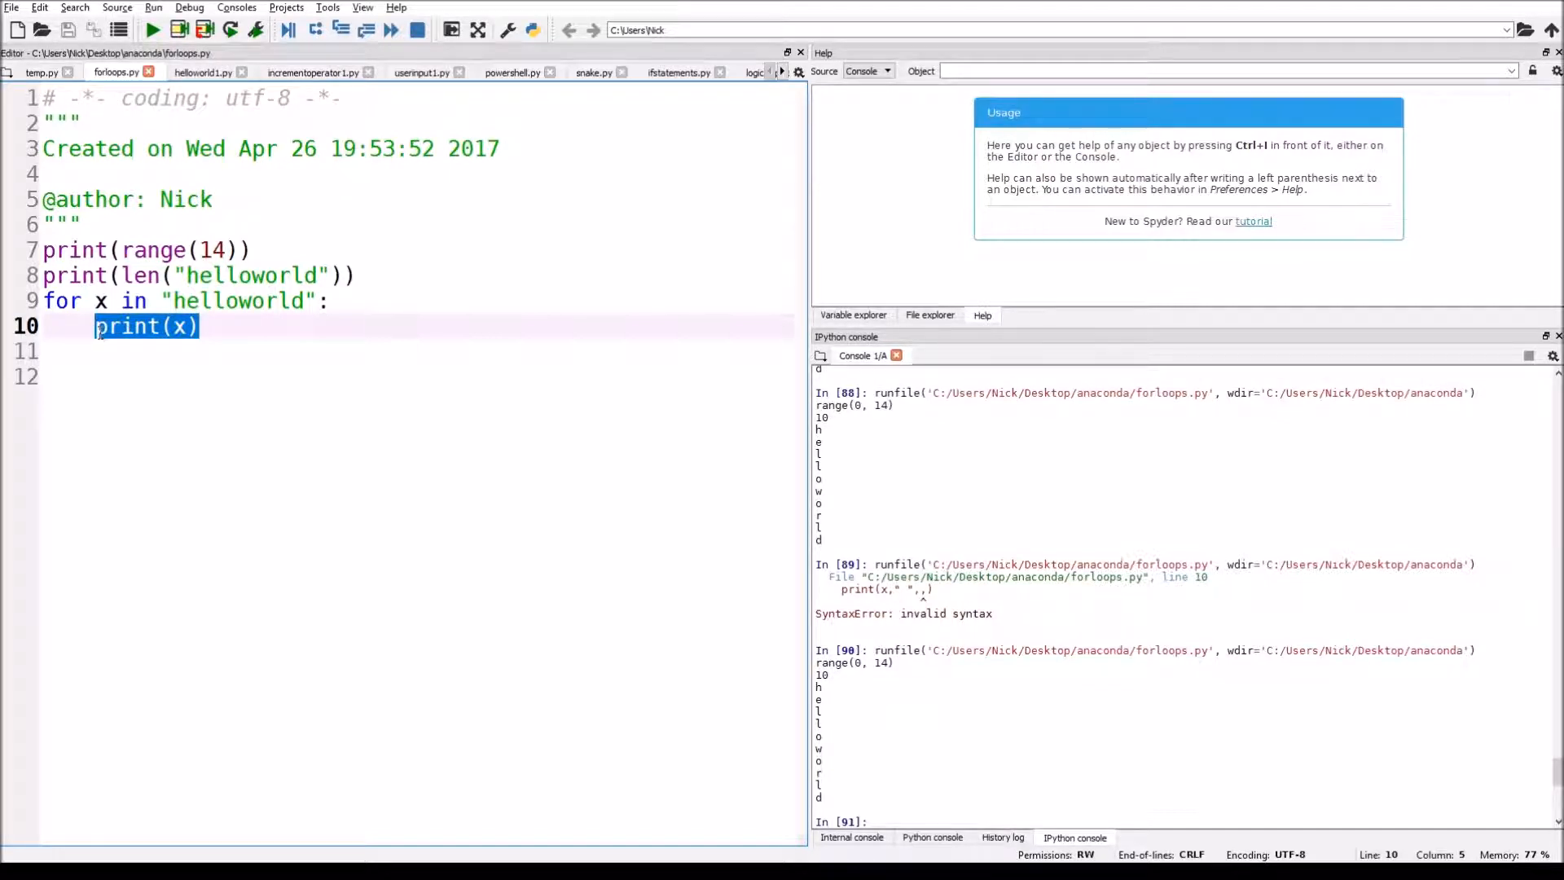
- Replace the loop body with print("Hi") and run the script so Hi prints ten times
key(BackSpace)
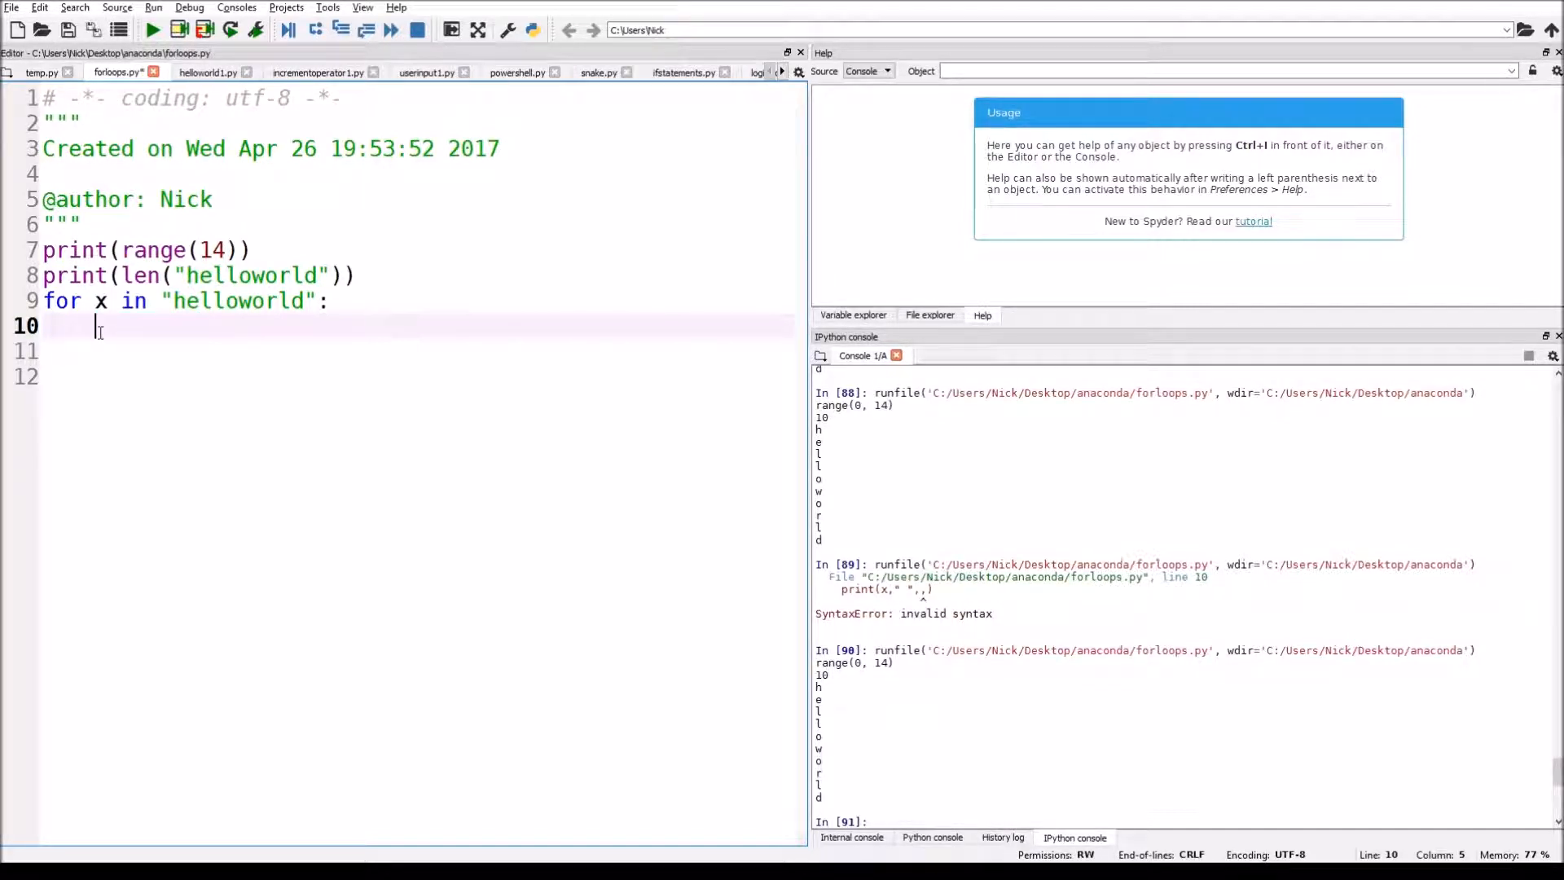
text(print()
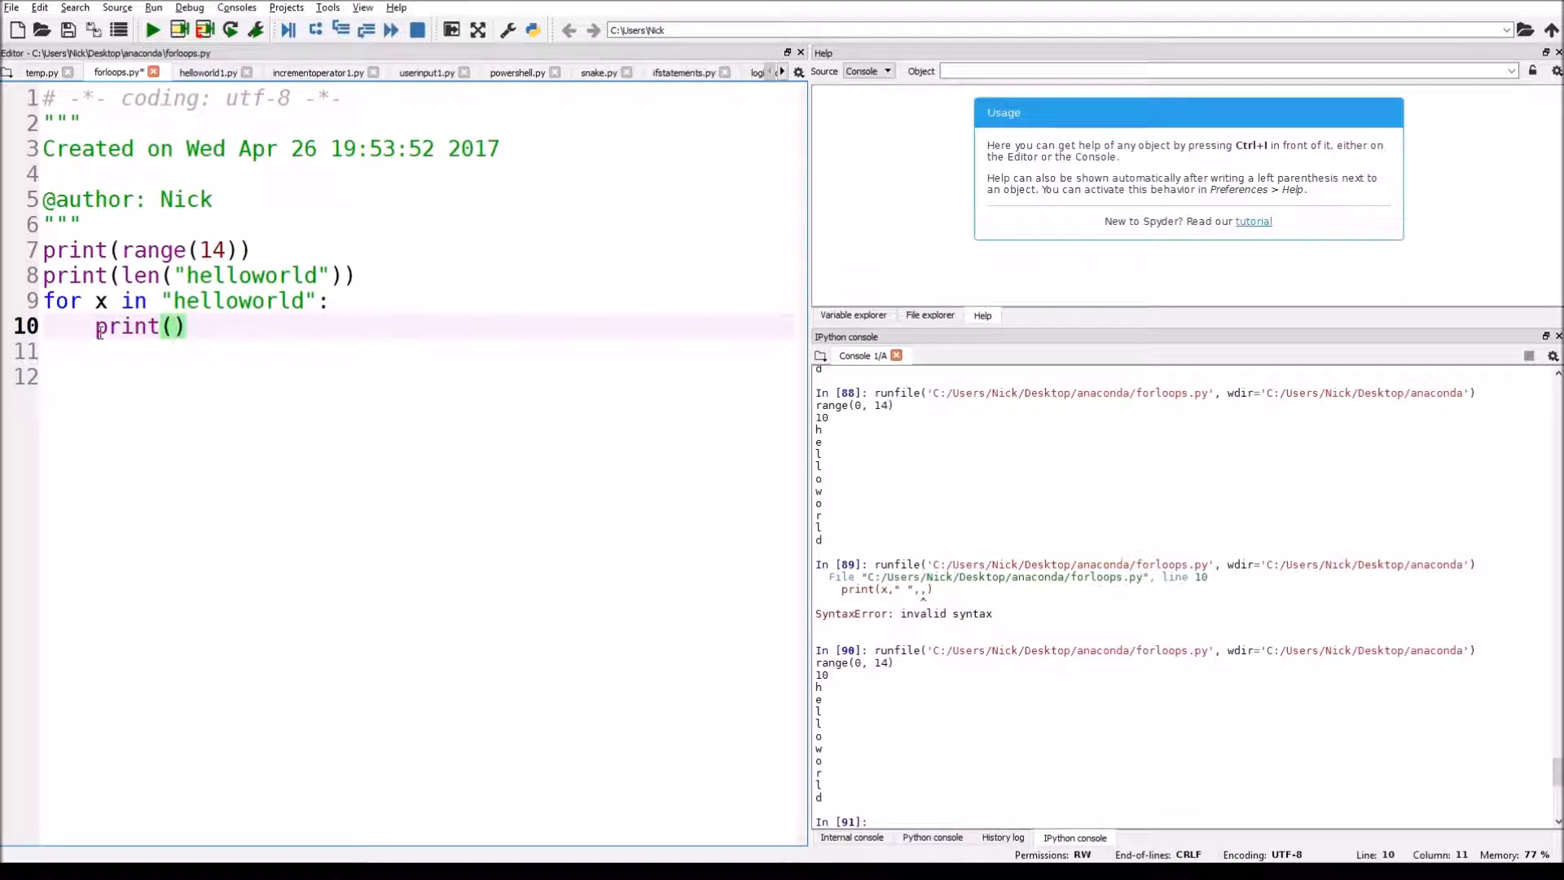
text("h)
key(BackSpace)
text(Hi)
text(")
click(153, 30)
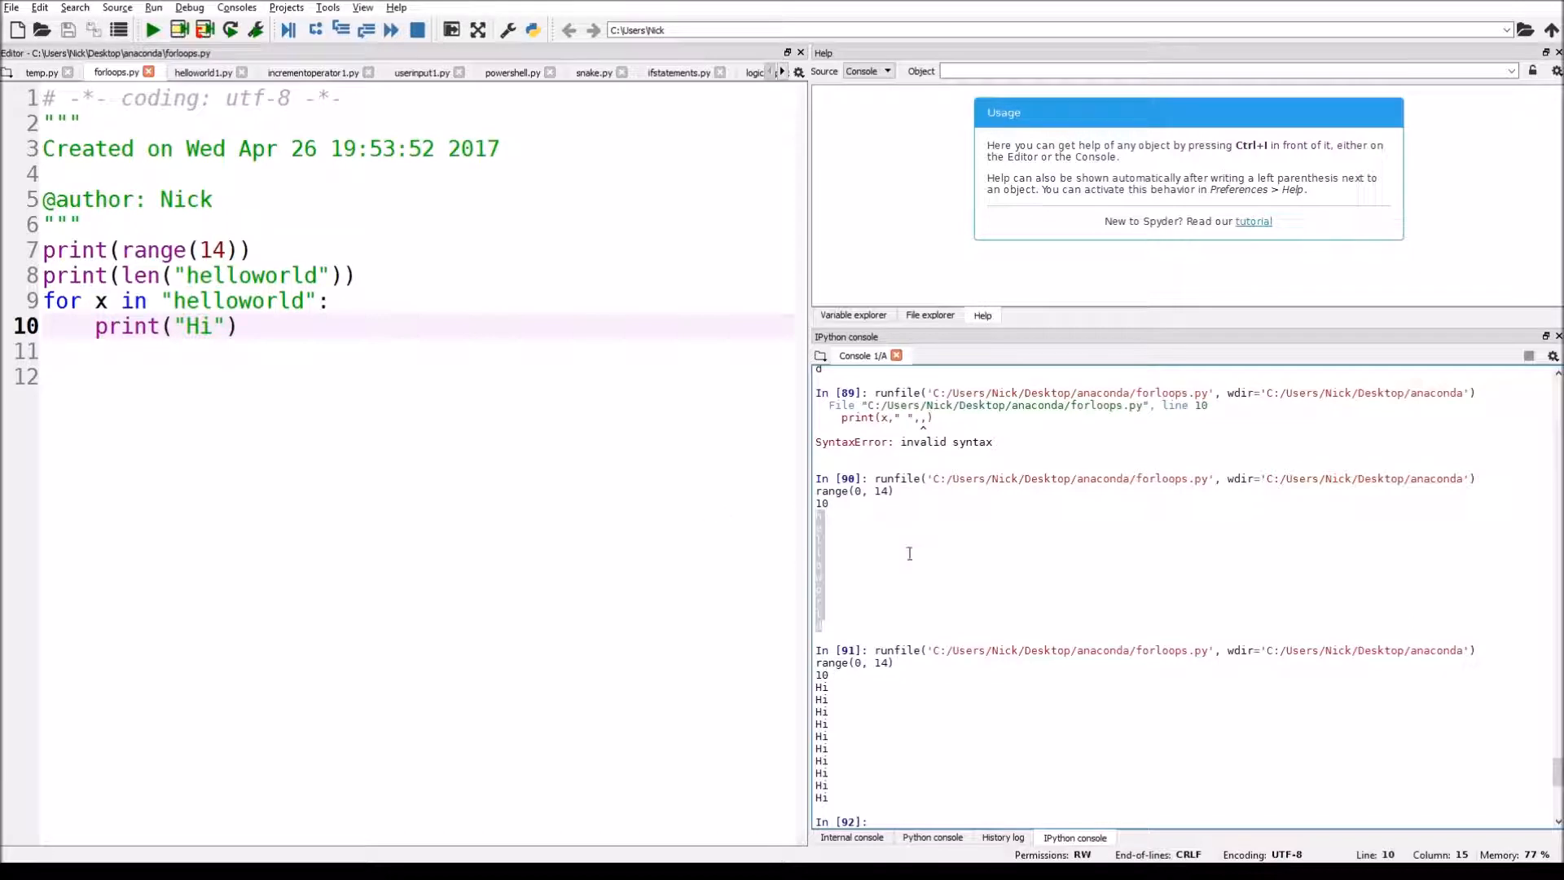
click(175, 301)
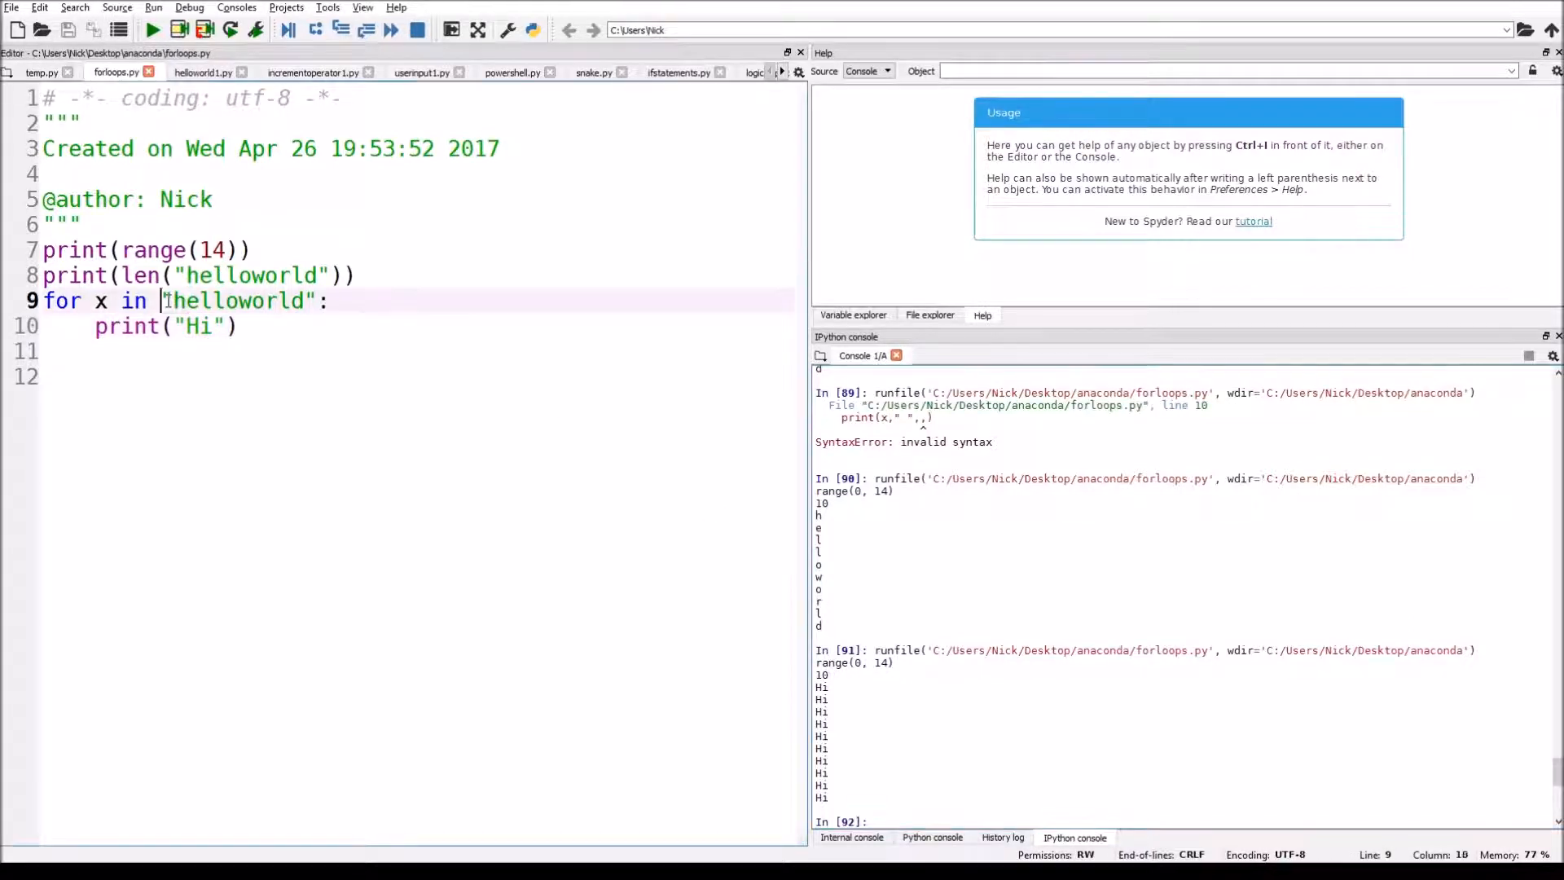
double_click(102, 302)
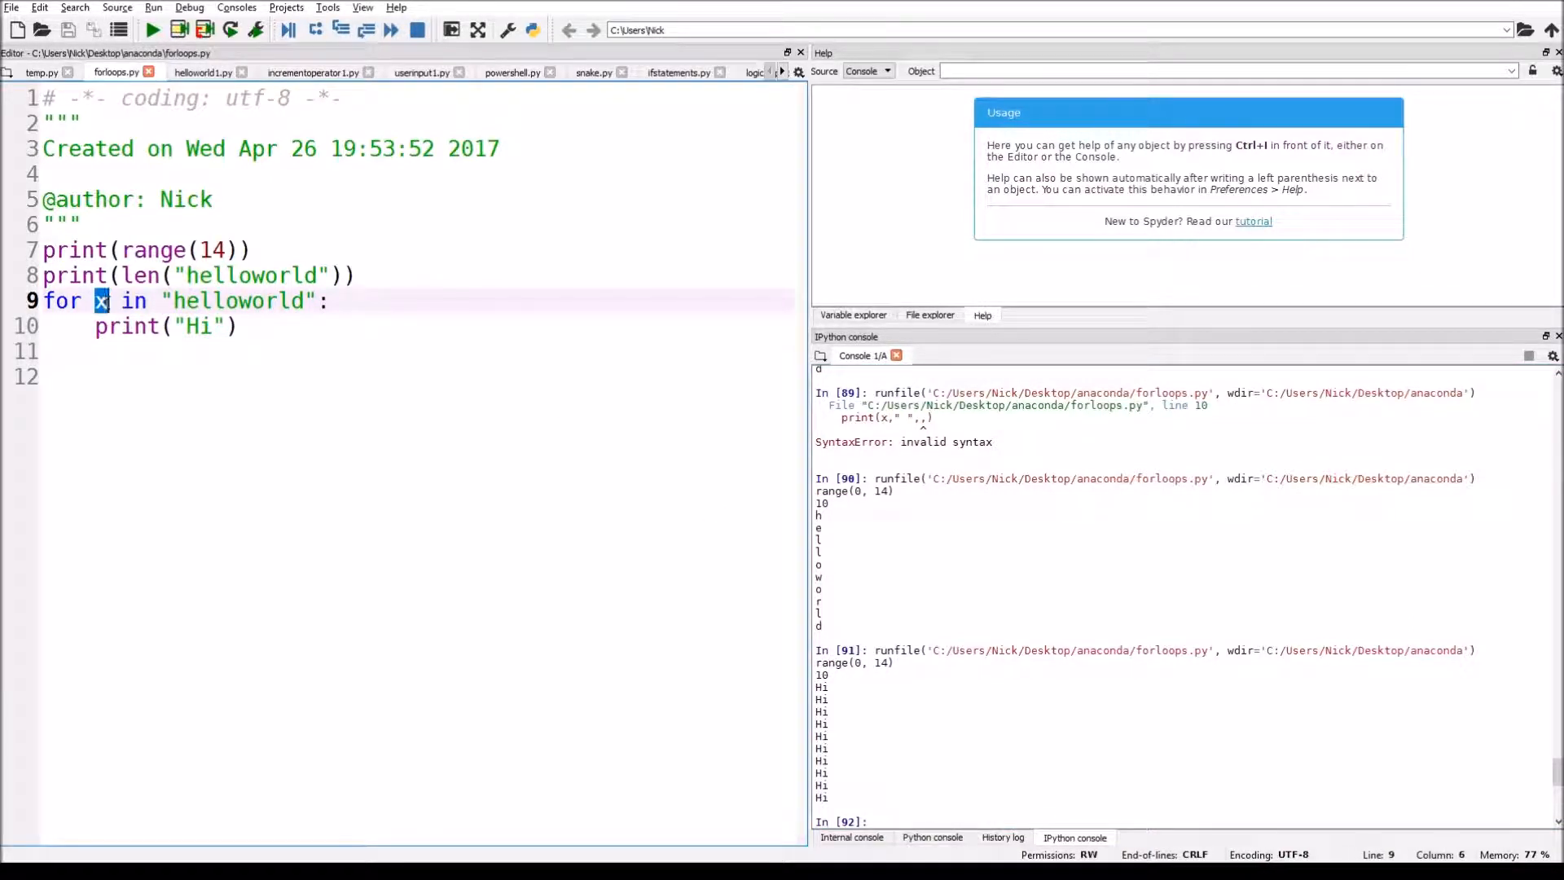
click(177, 300)
key(Down)
drag(239, 326, 96, 326)
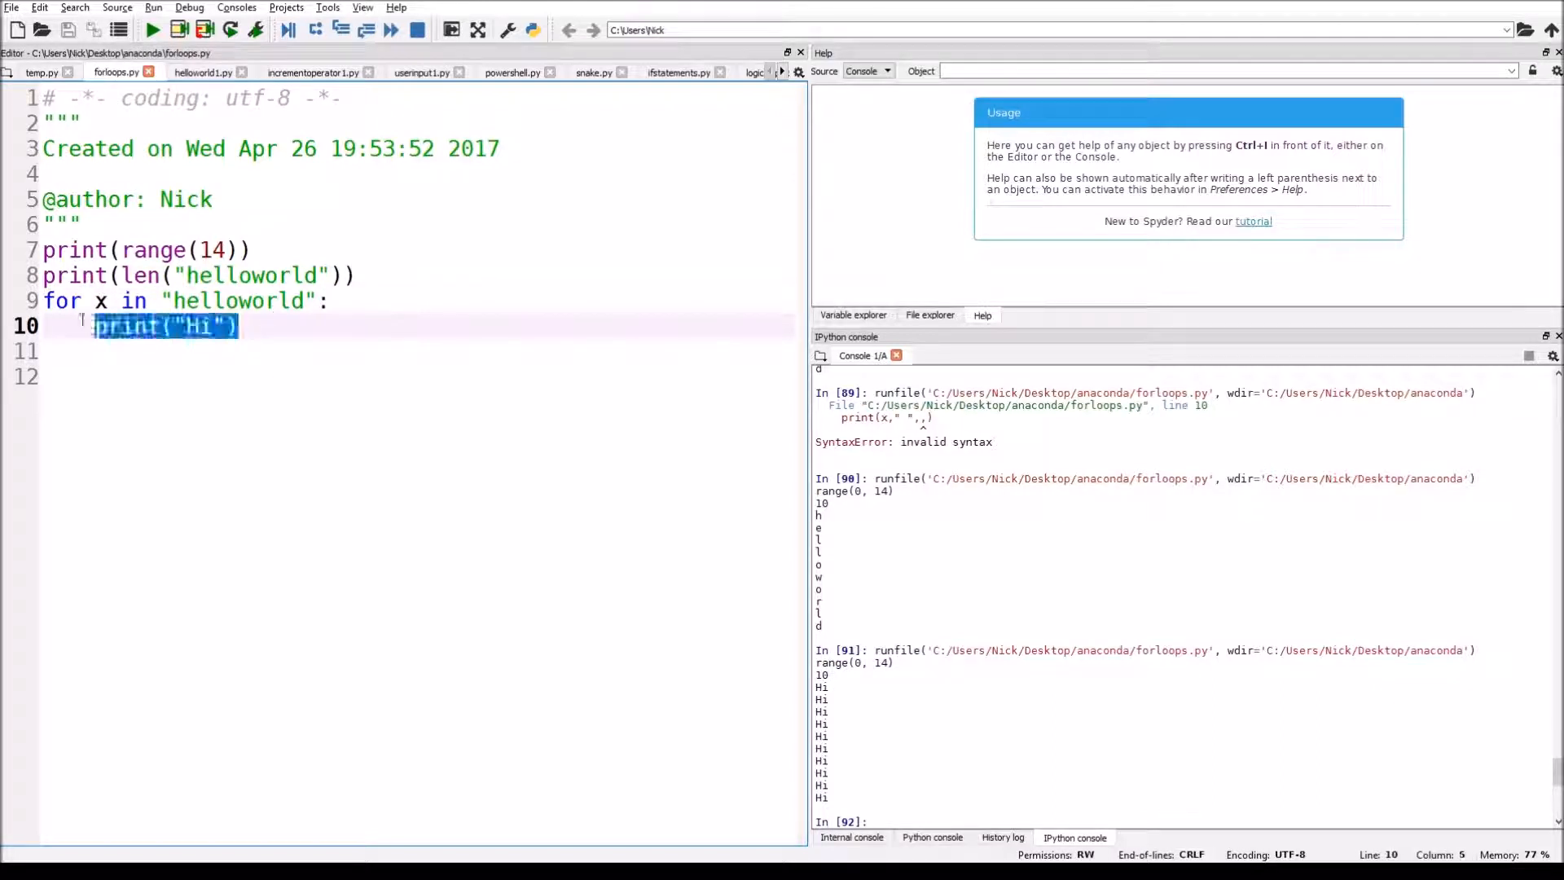
click(183, 327)
double_click(104, 300)
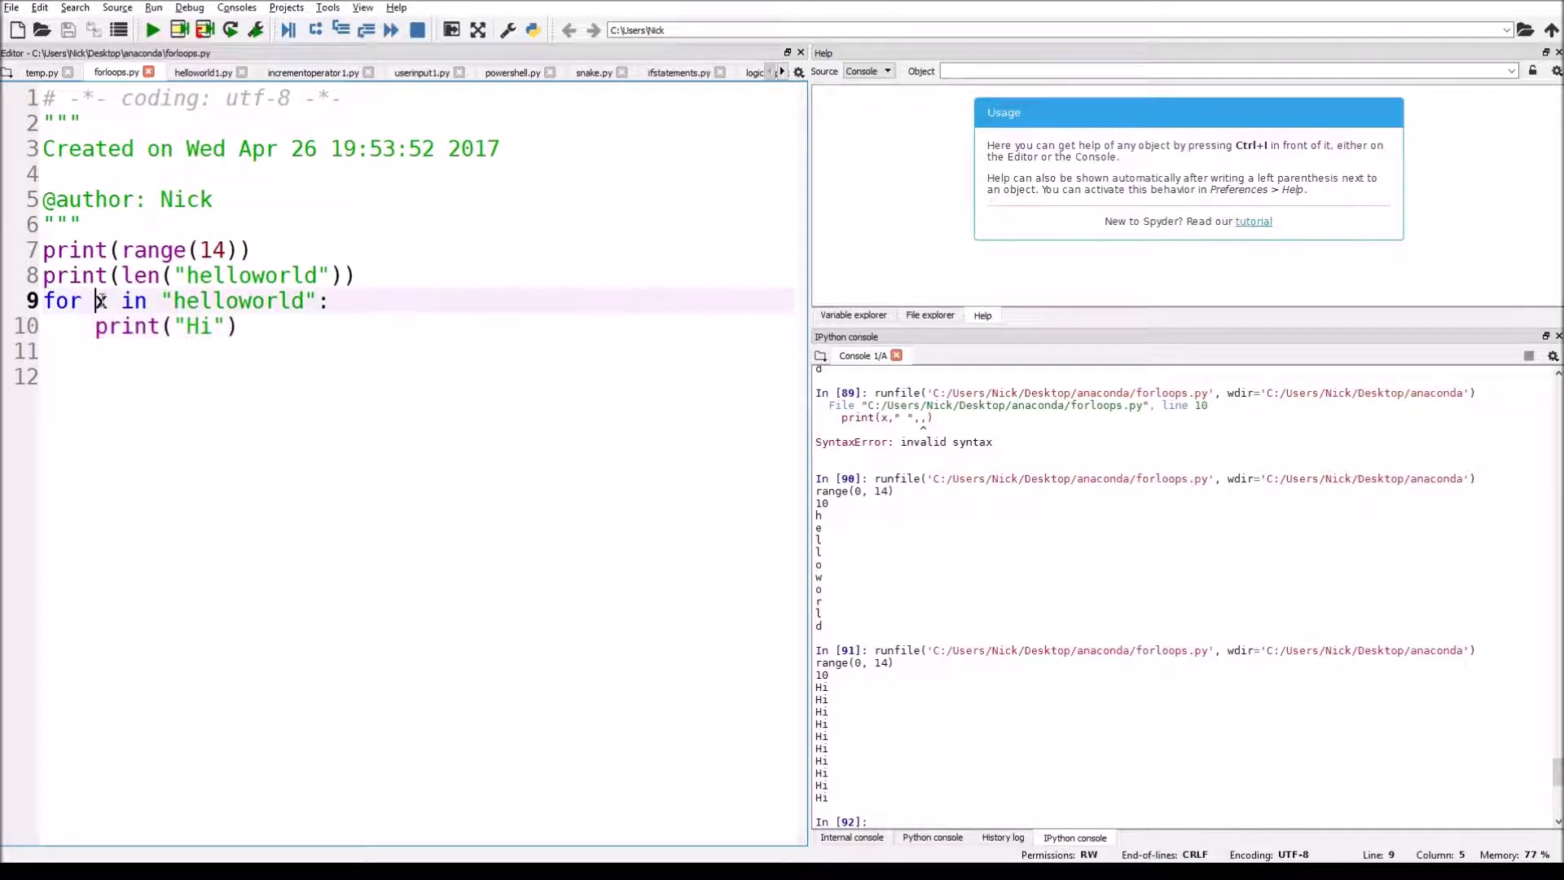
click(174, 301)
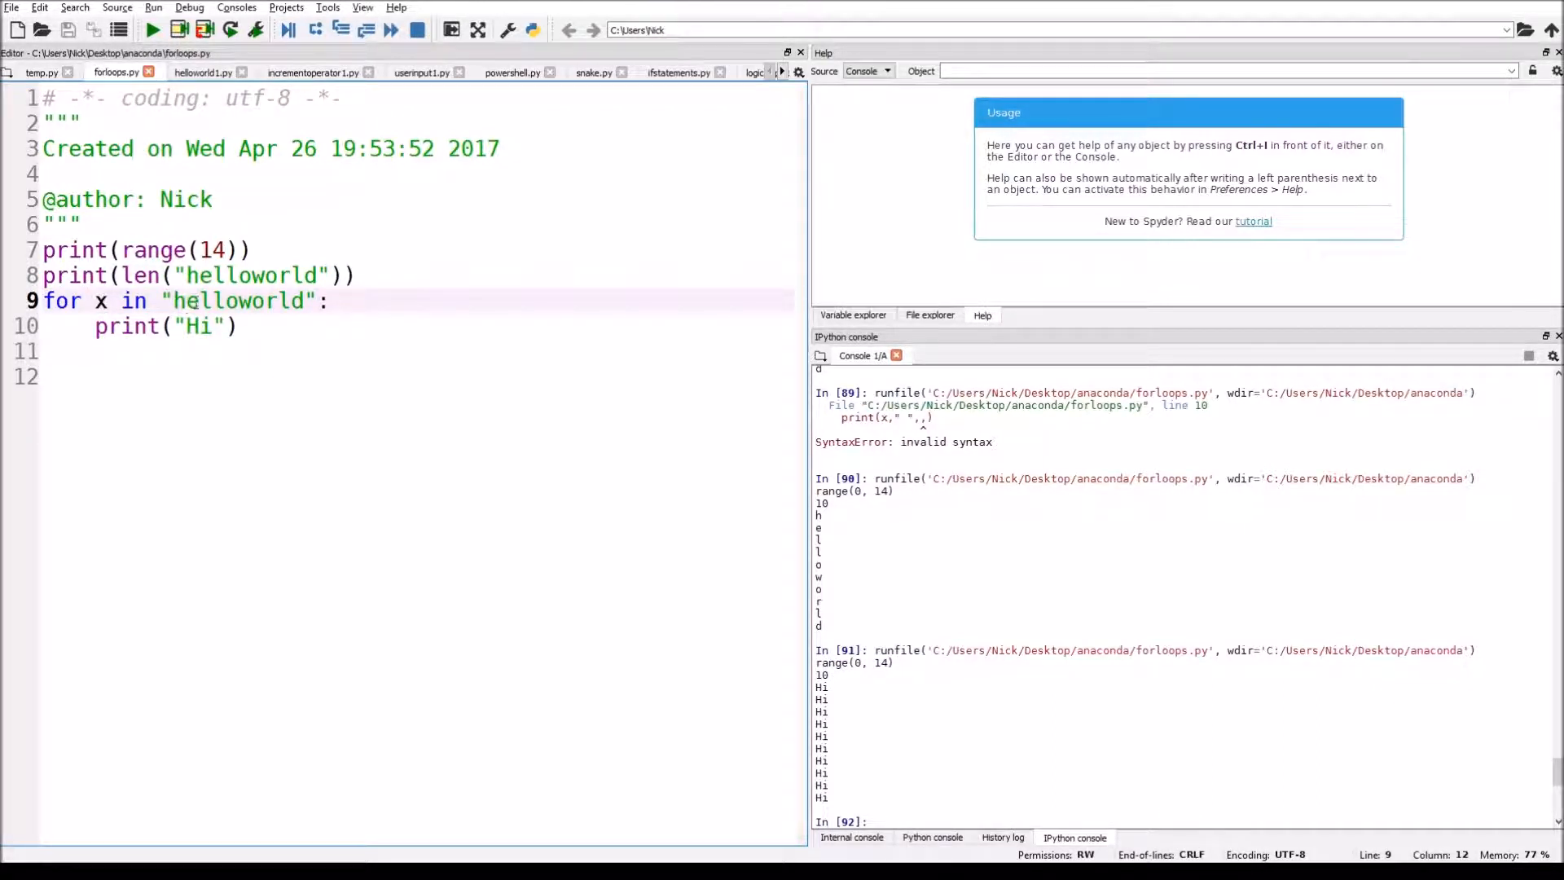
click(200, 302)
drag(199, 301, 185, 300)
double_click(101, 300)
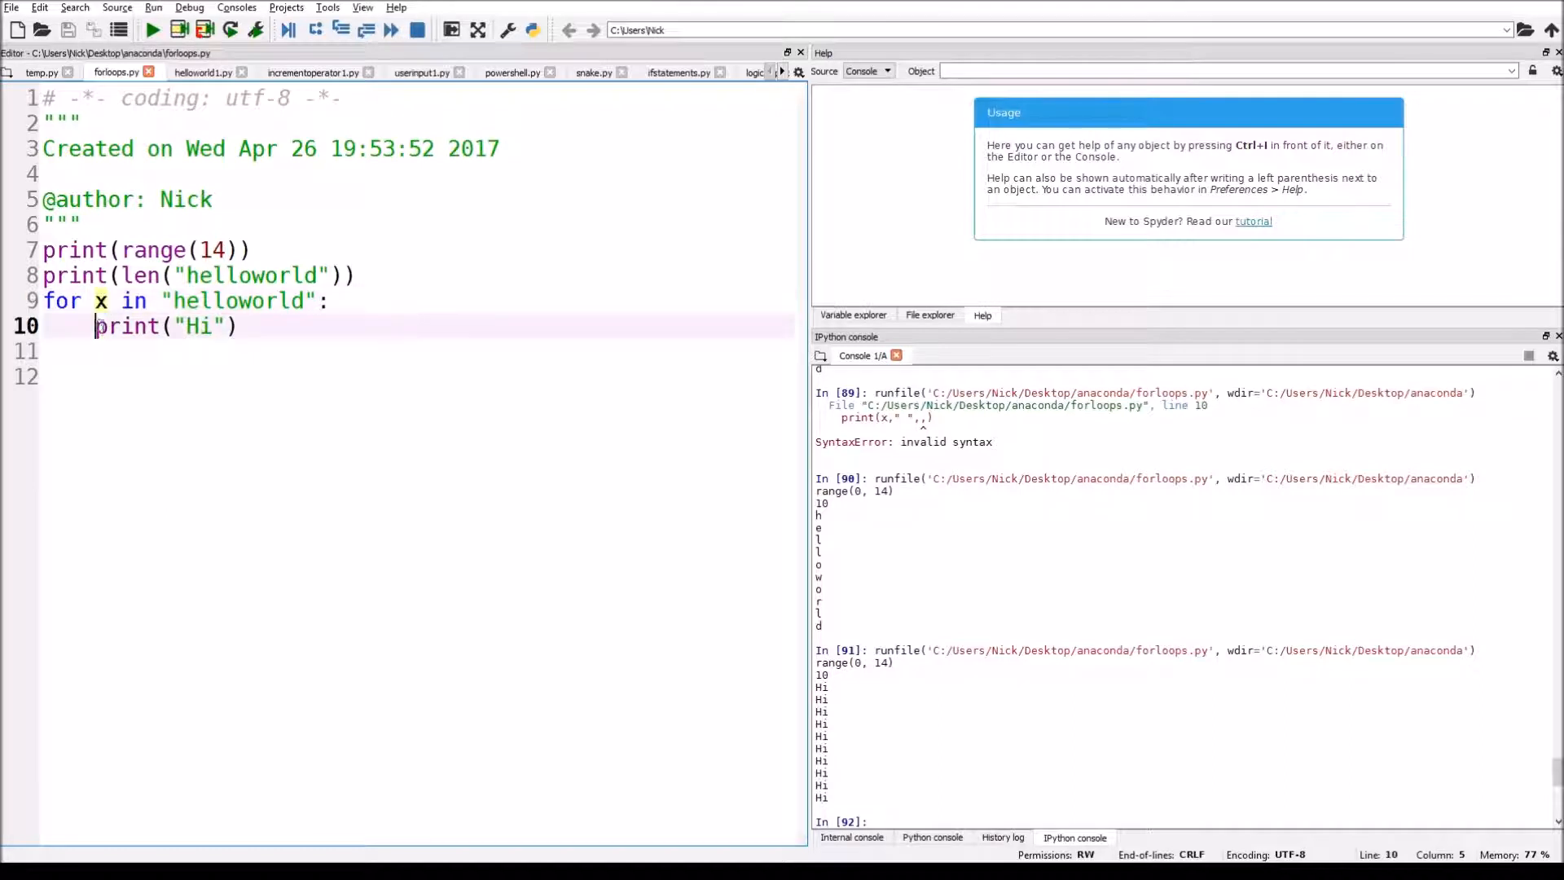
drag(96, 325, 254, 327)
click(259, 329)
click(202, 301)
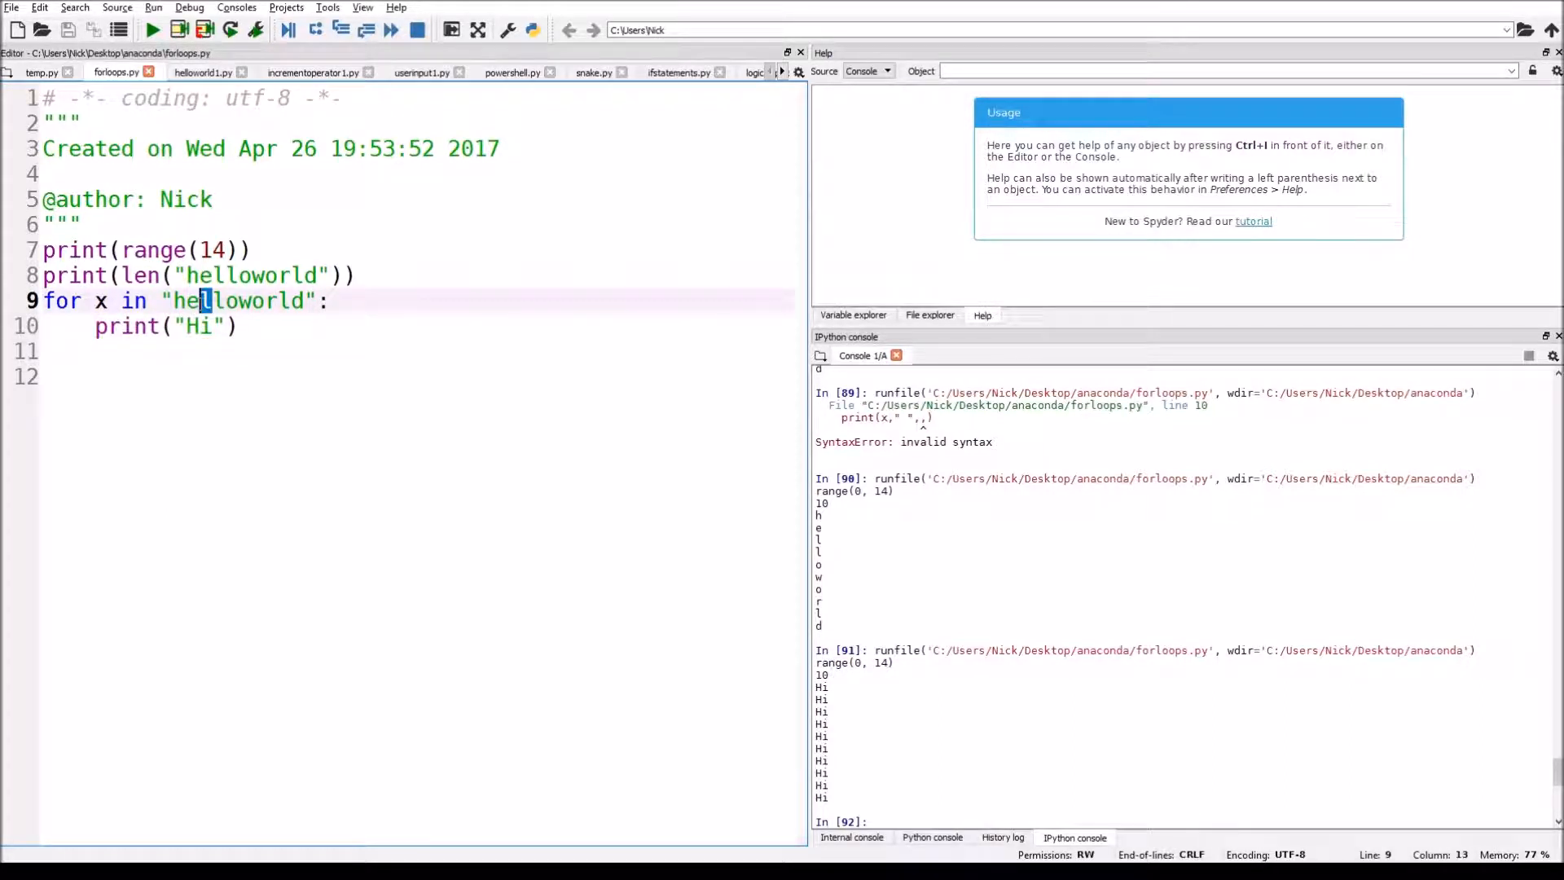
double_click(100, 302)
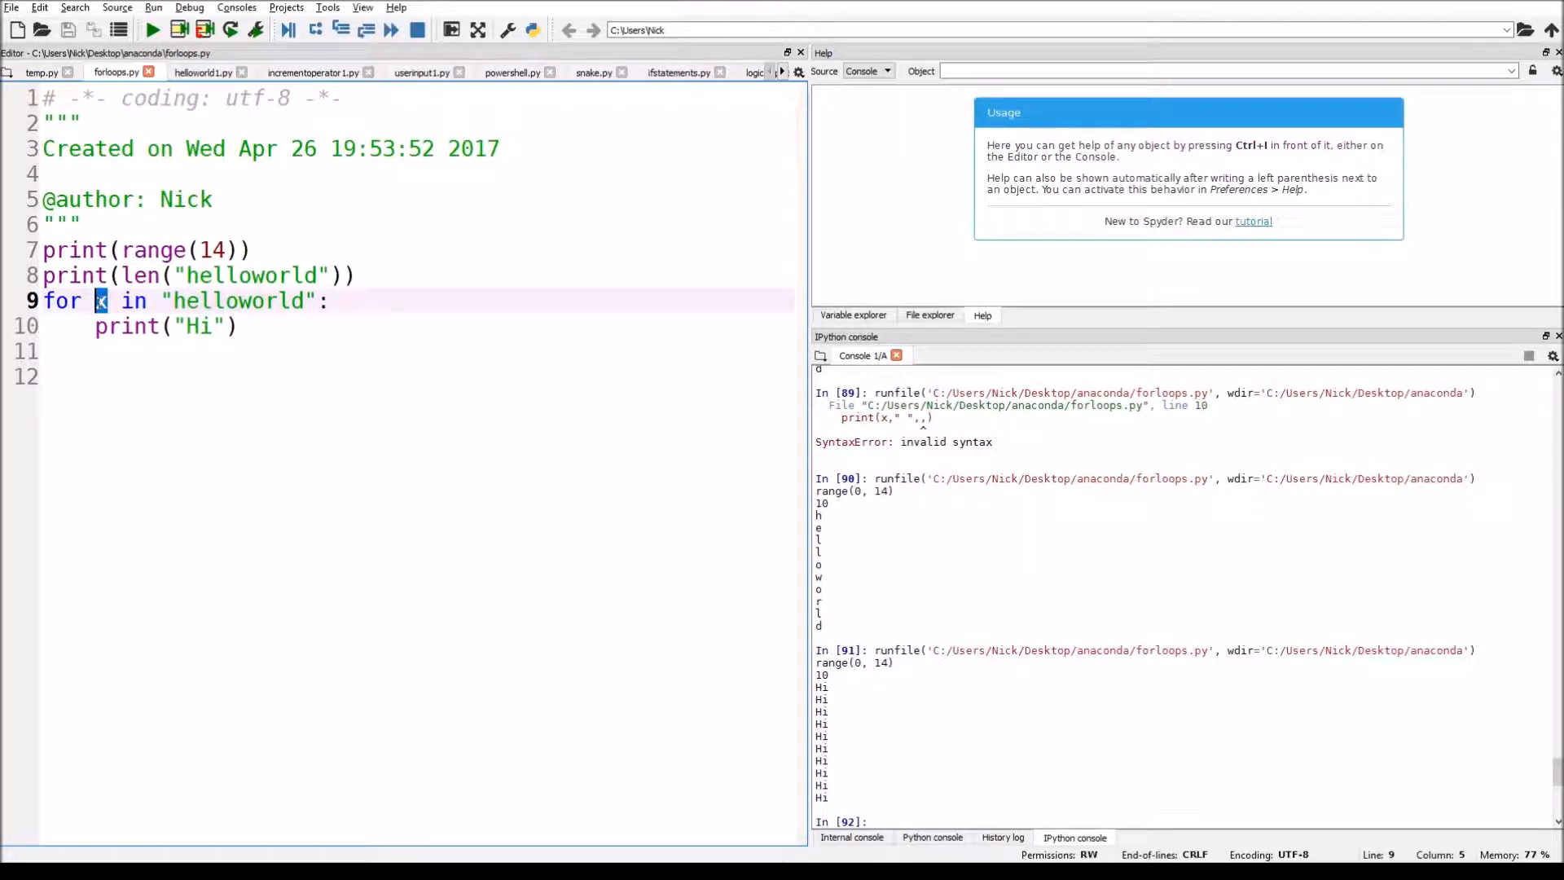
mouse_move(213, 300)
mouse_down()
mouse_move(96, 324)
mouse_move(86, 306)
mouse_up()
double_click(101, 301)
- Restore print("Hi") as the body and change the loop header to for x in range(10):
click(230, 326)
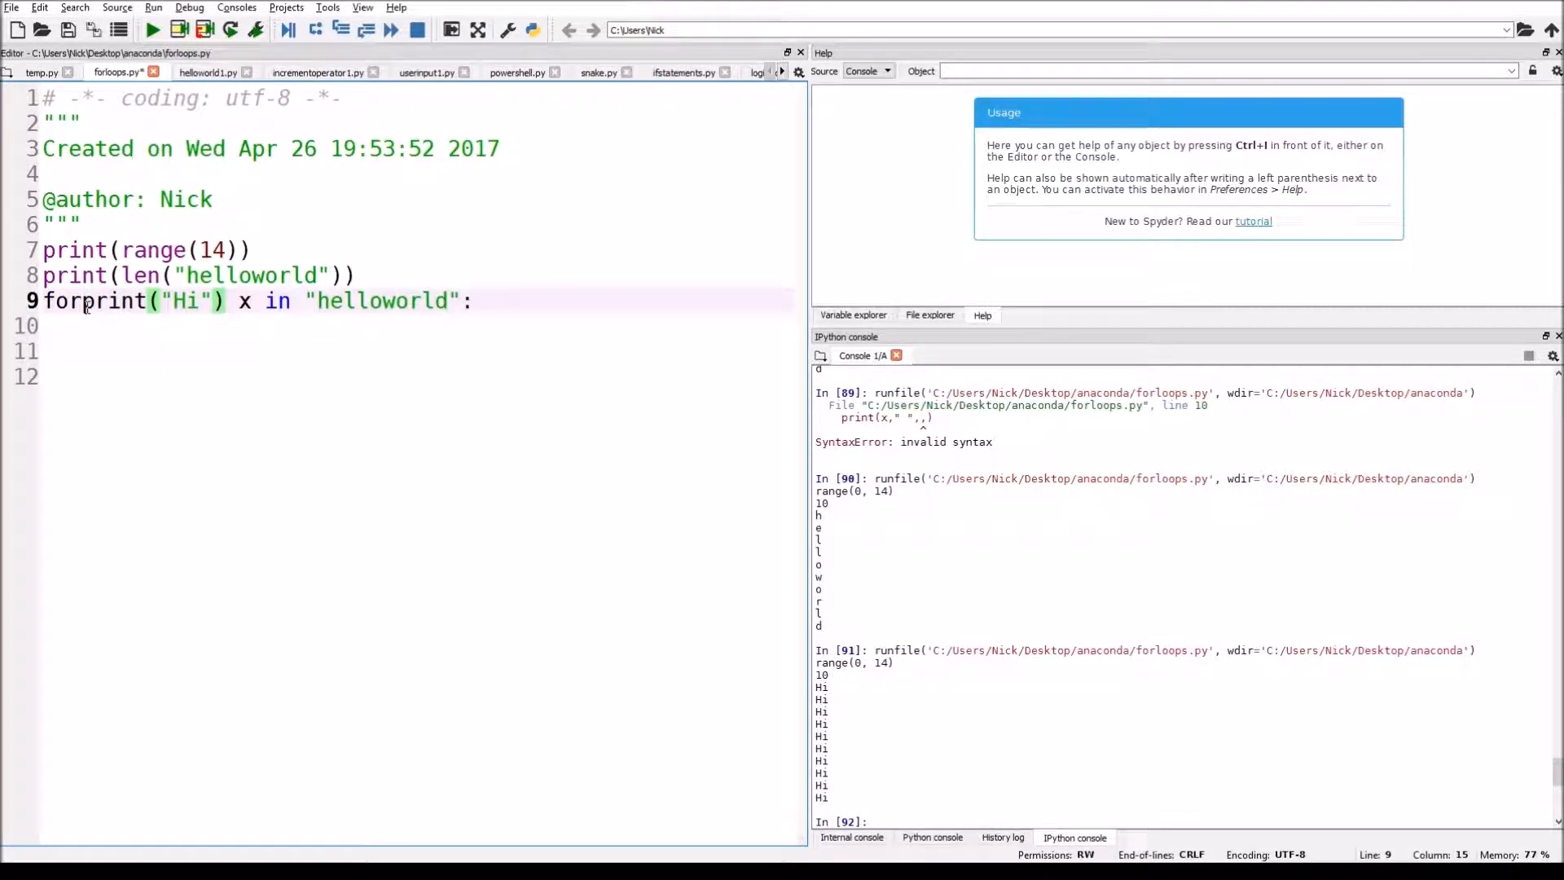
key(ctrl+z)
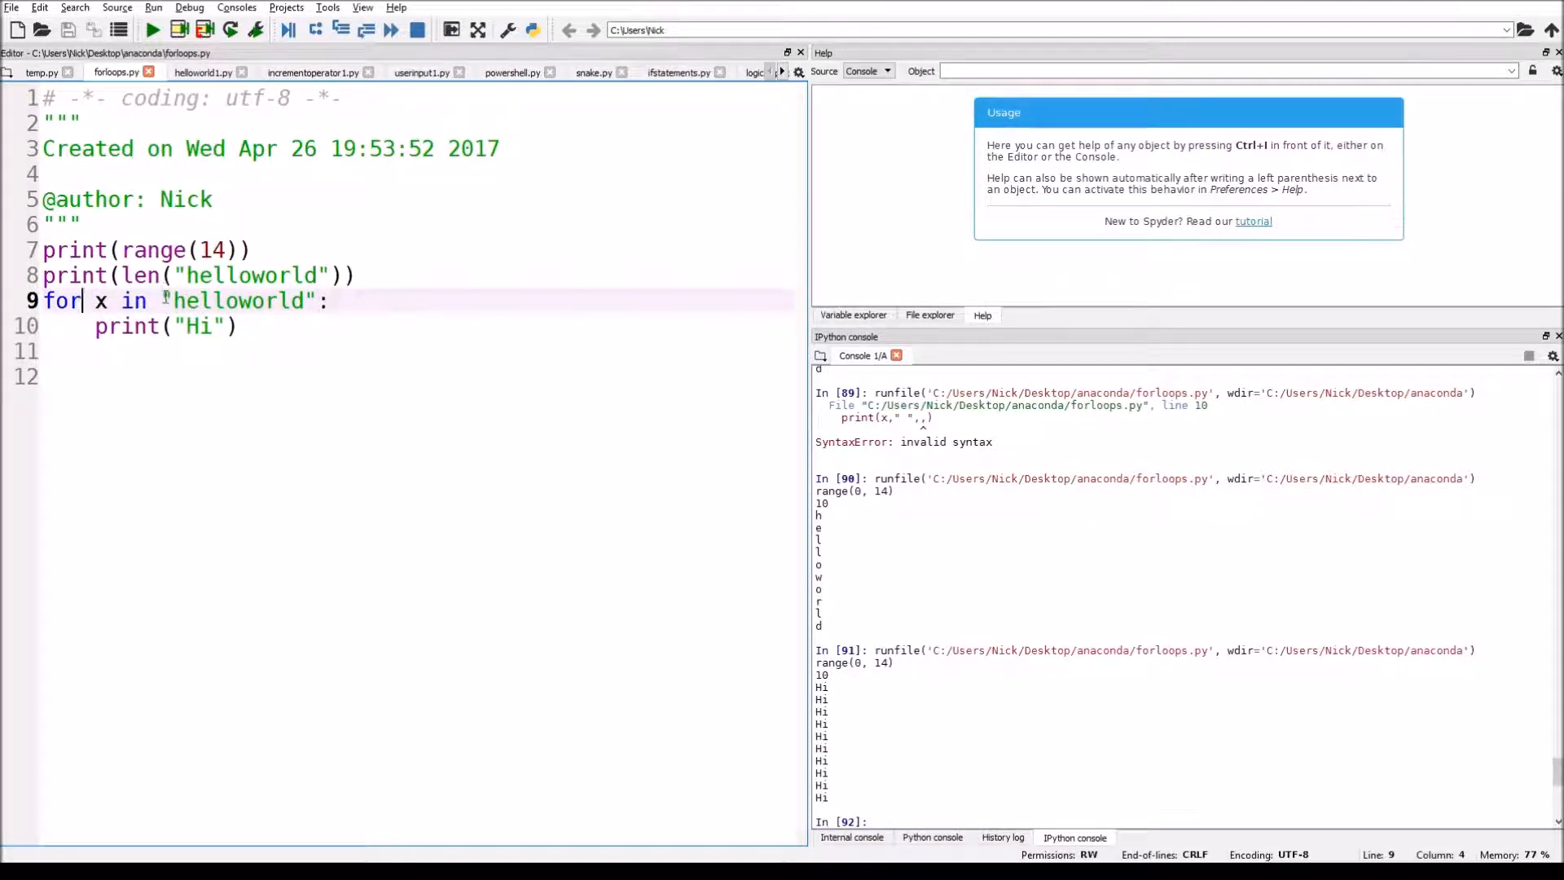
drag(161, 301, 320, 305)
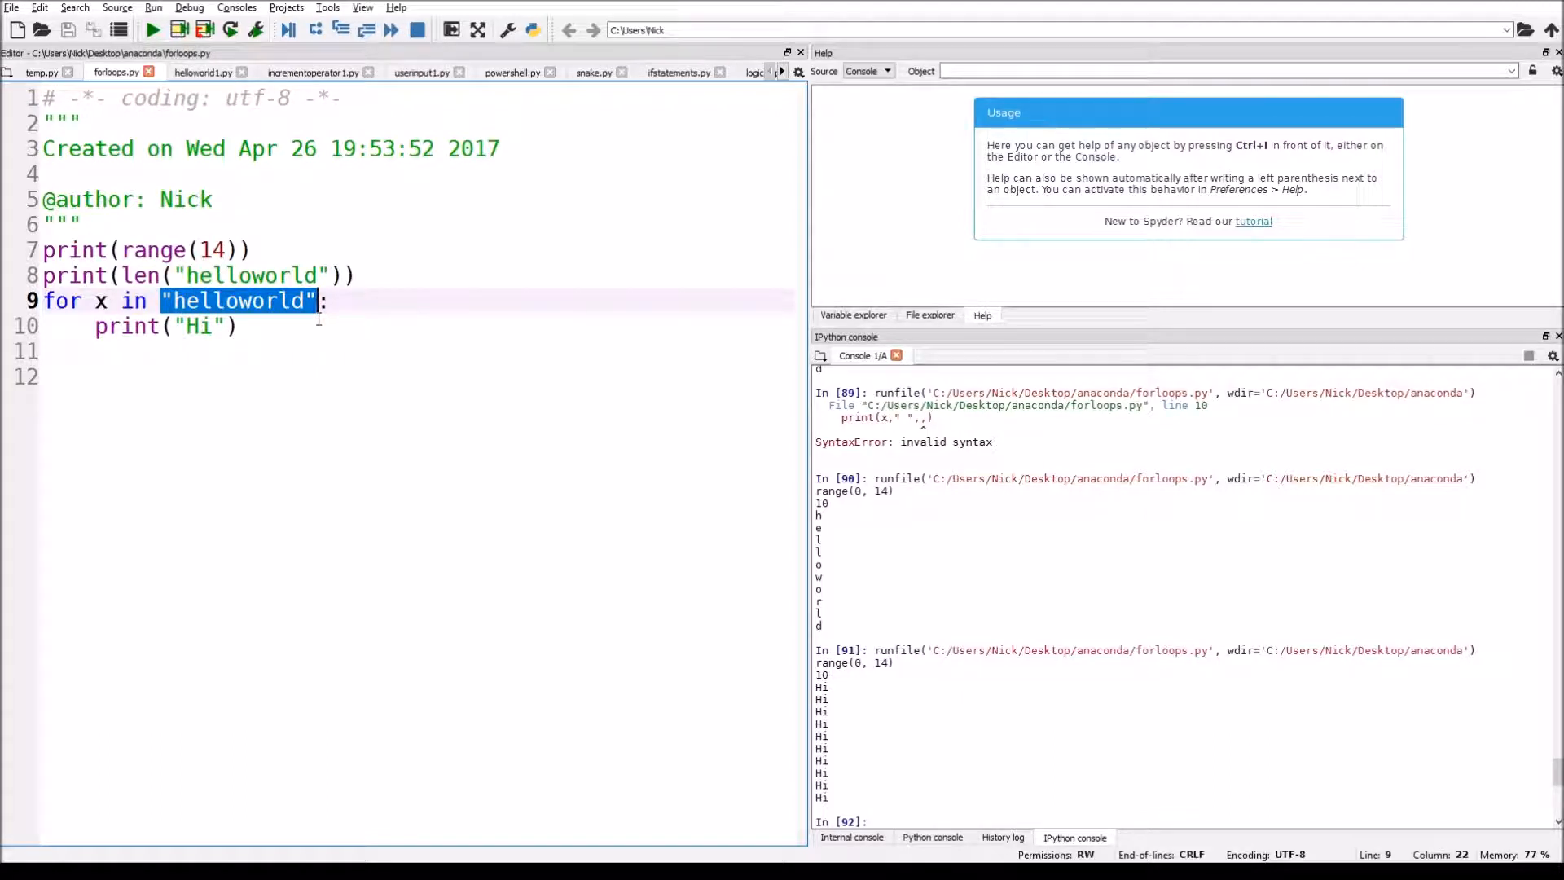
text(rang)
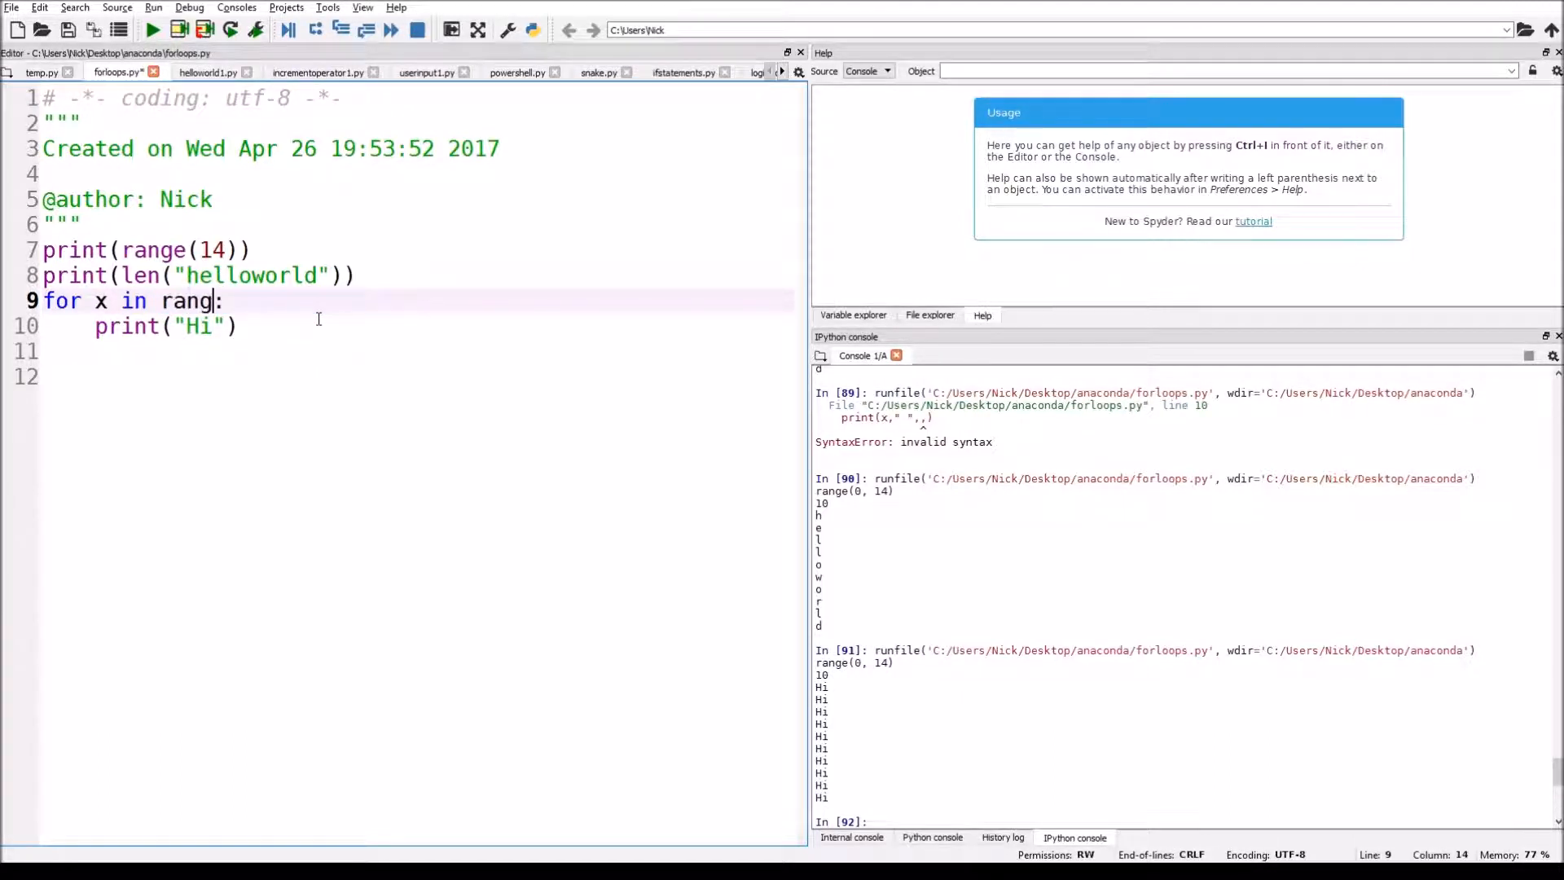
text(e()
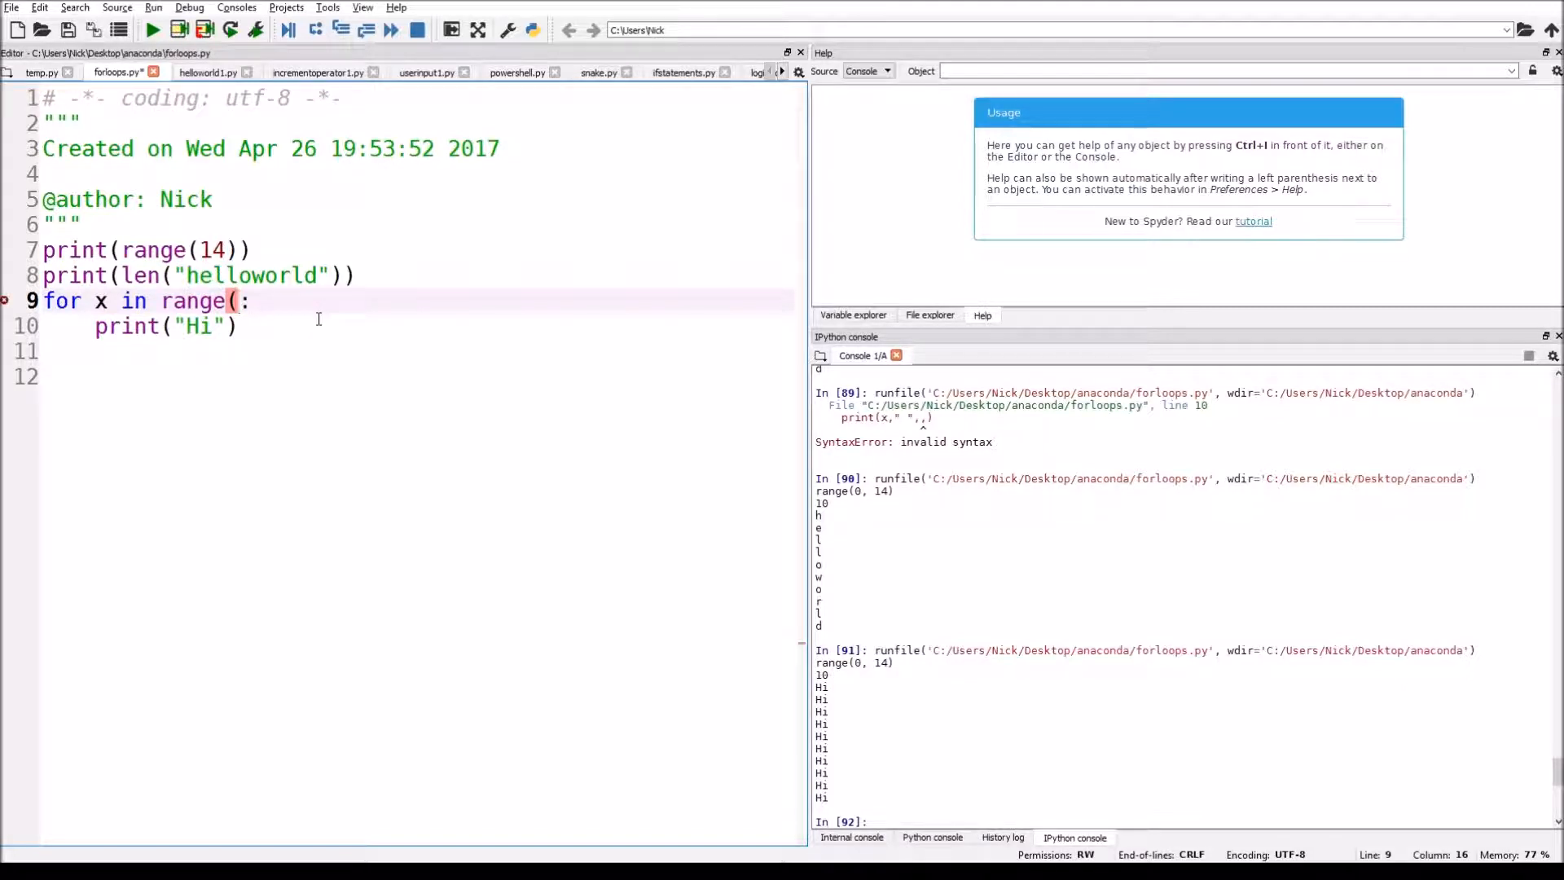
text(1)
text(0))
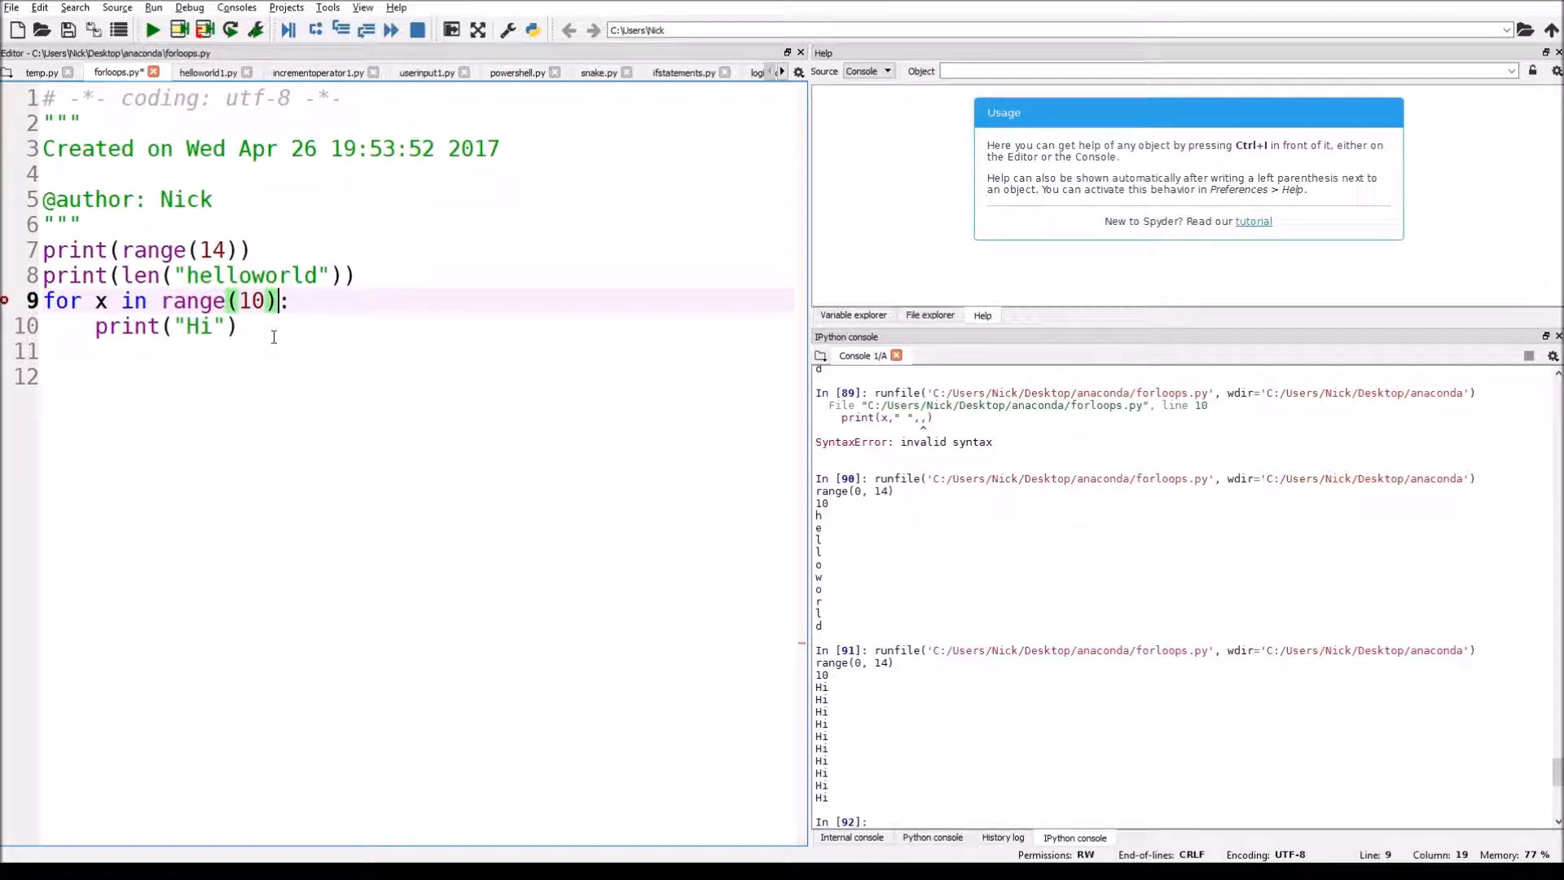
key(Down)
key(Up)
key(Down)
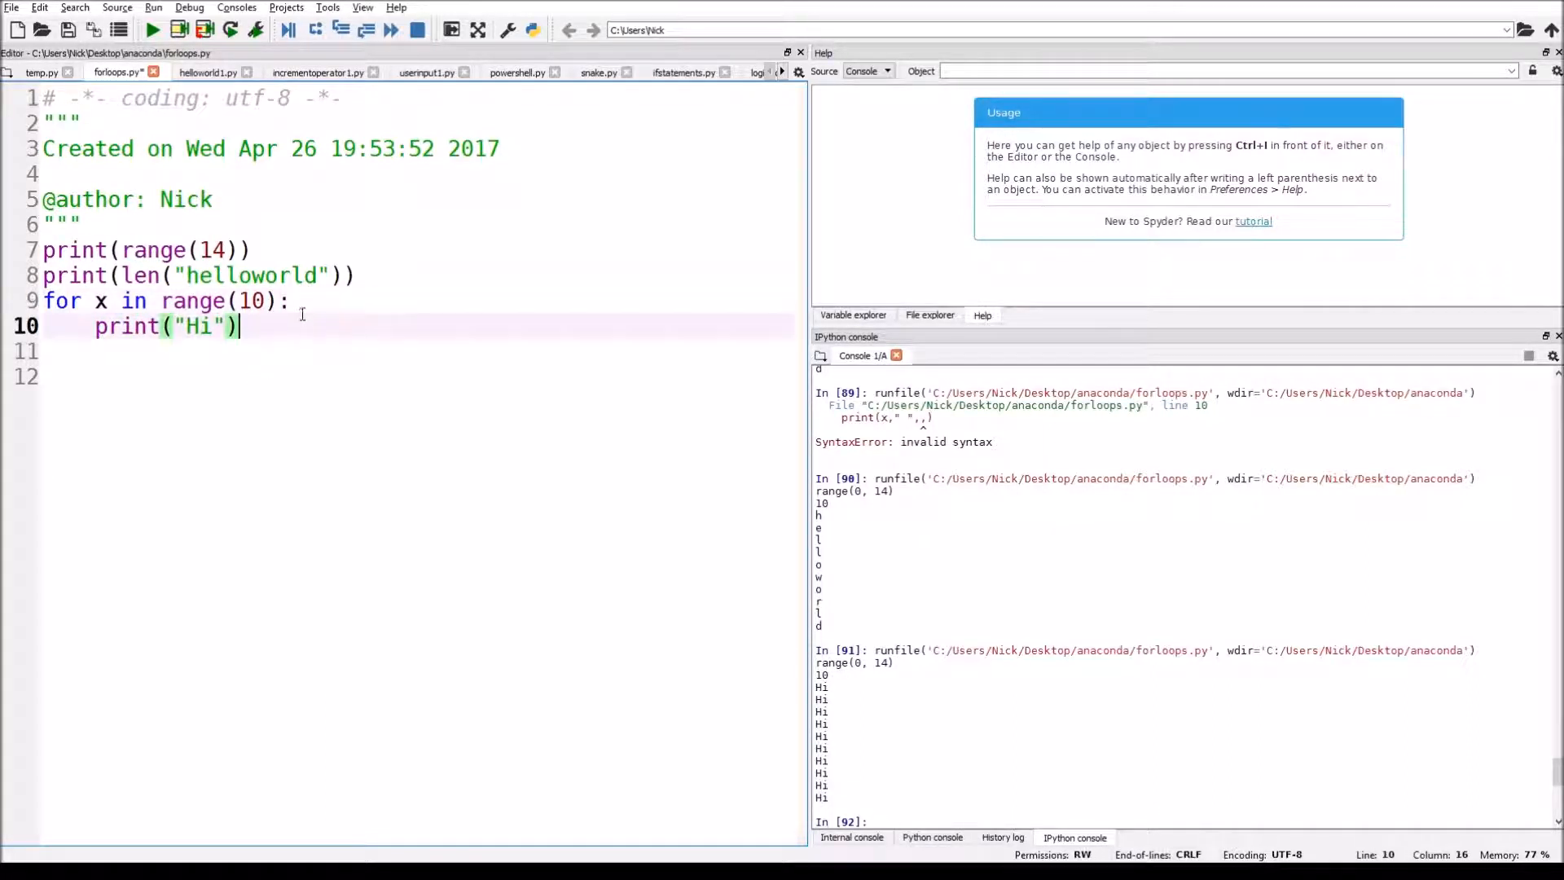
key(Up)
key(Down)
key(Down)
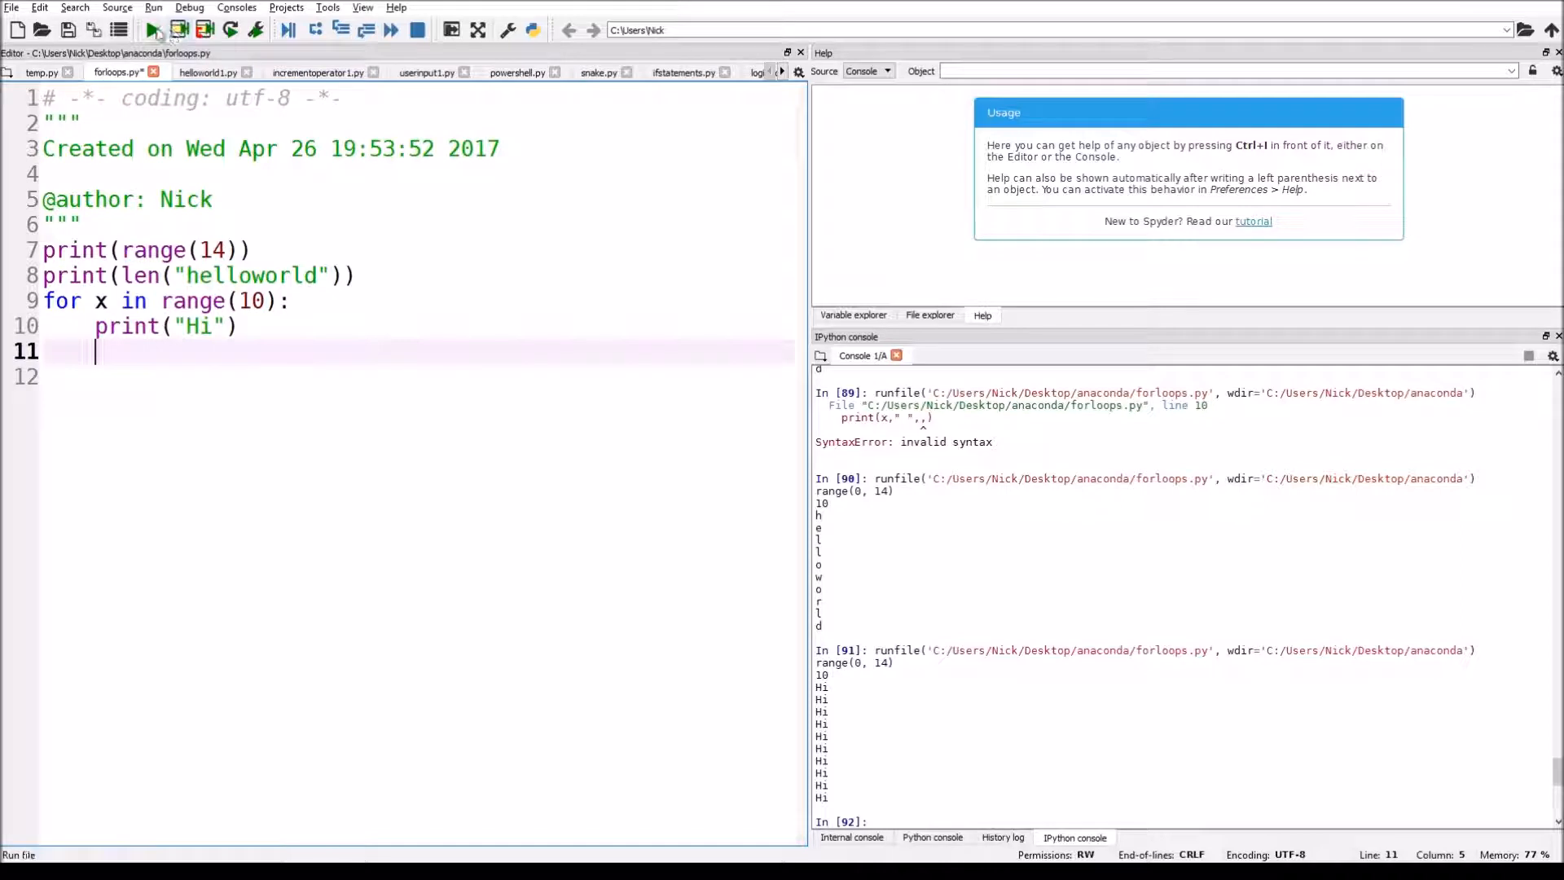
- Run the script and highlight the ten Hi lines and range(10) in the loop header
click(154, 29)
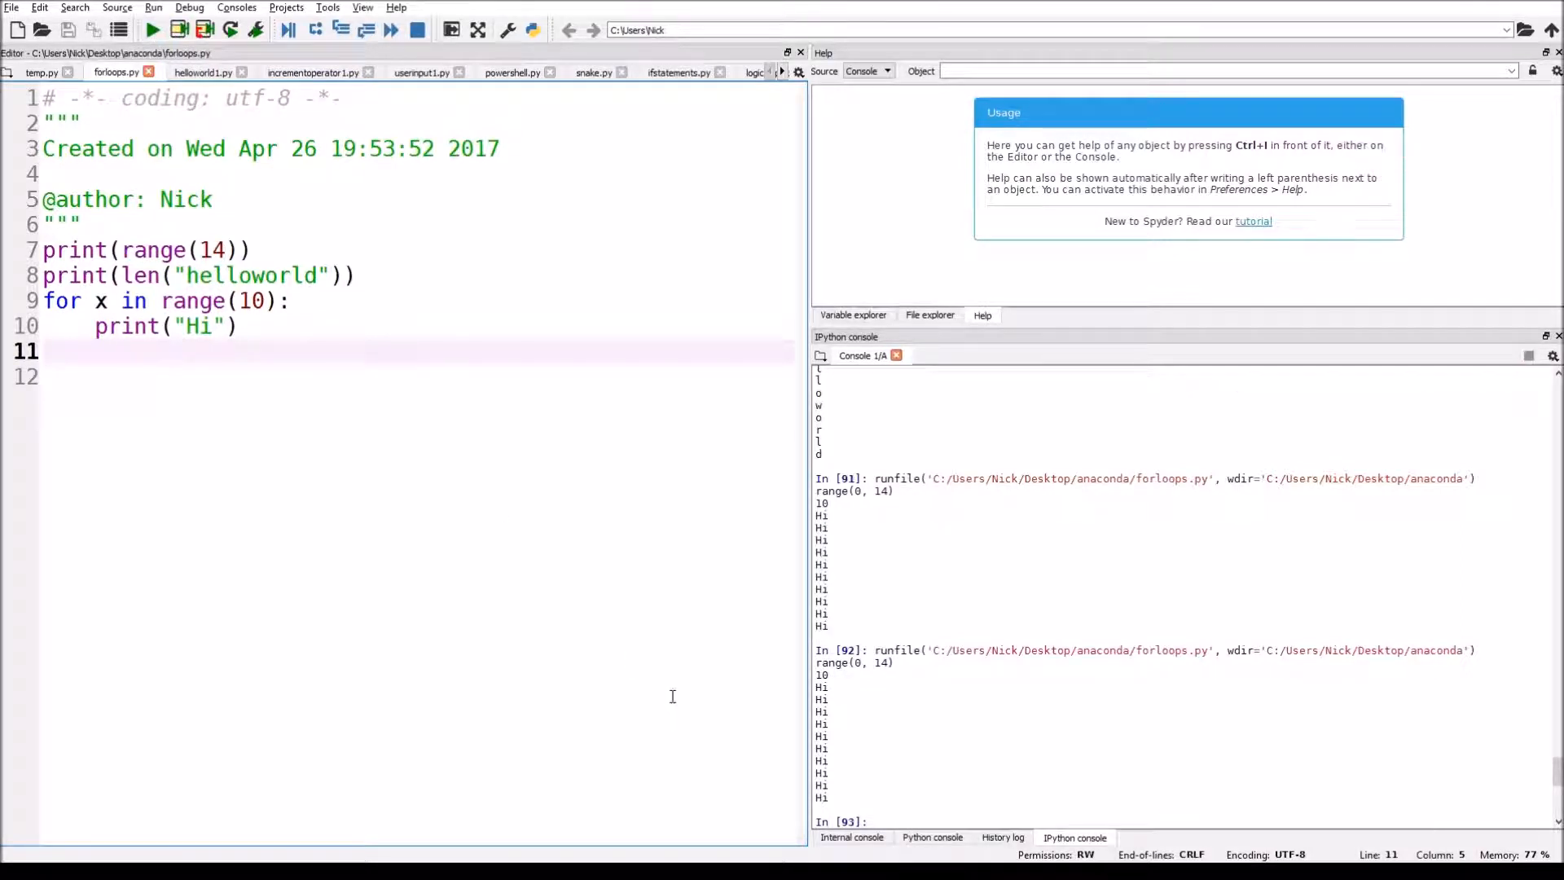
drag(880, 794, 771, 685)
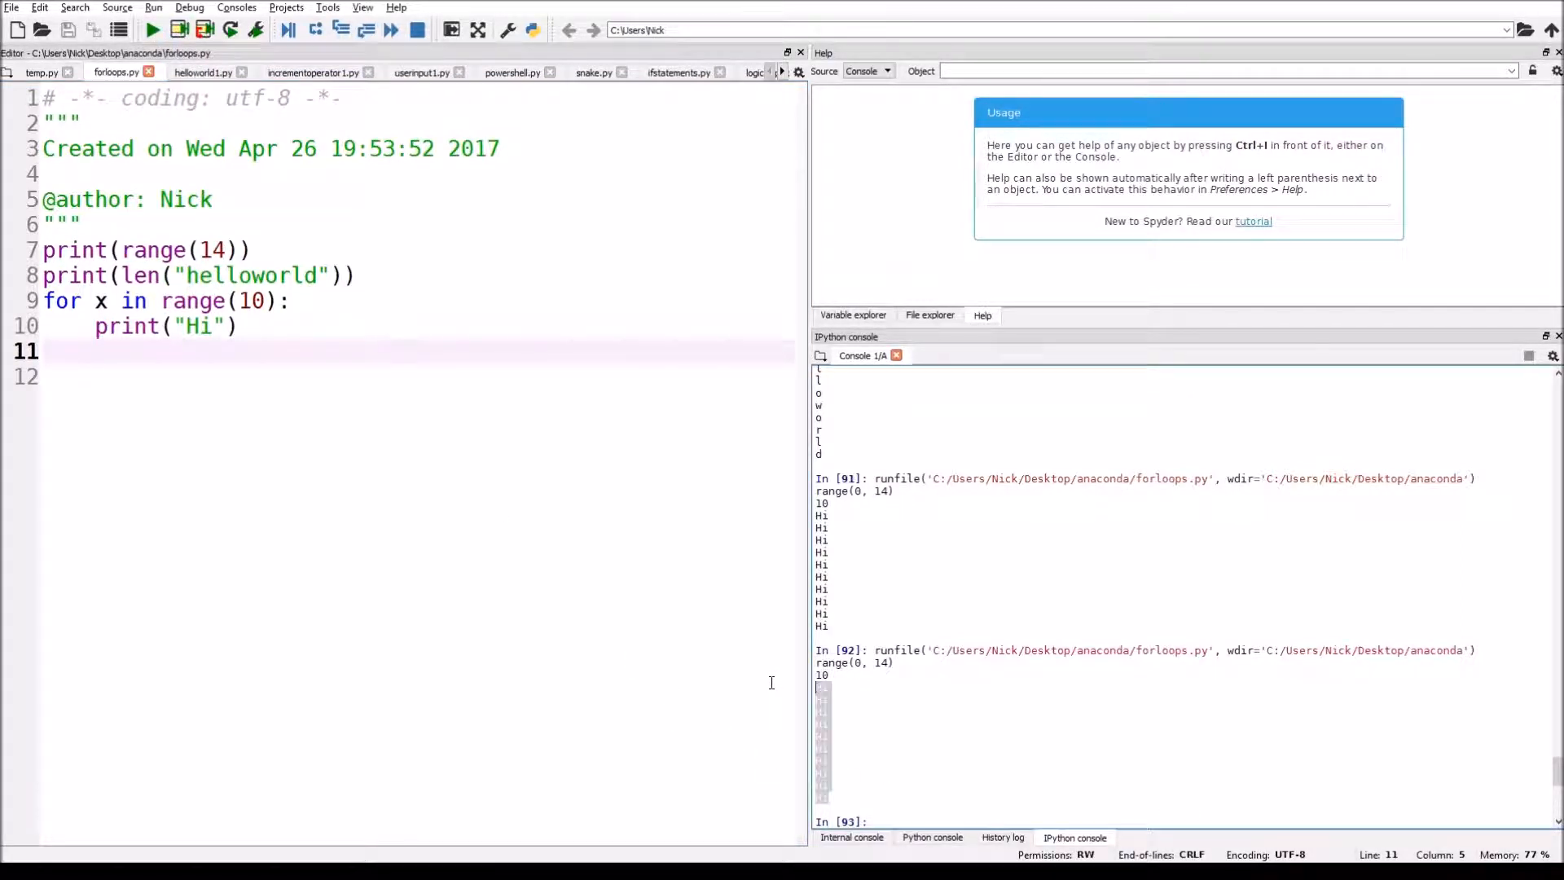
click(545, 566)
click(244, 325)
drag(161, 301, 279, 300)
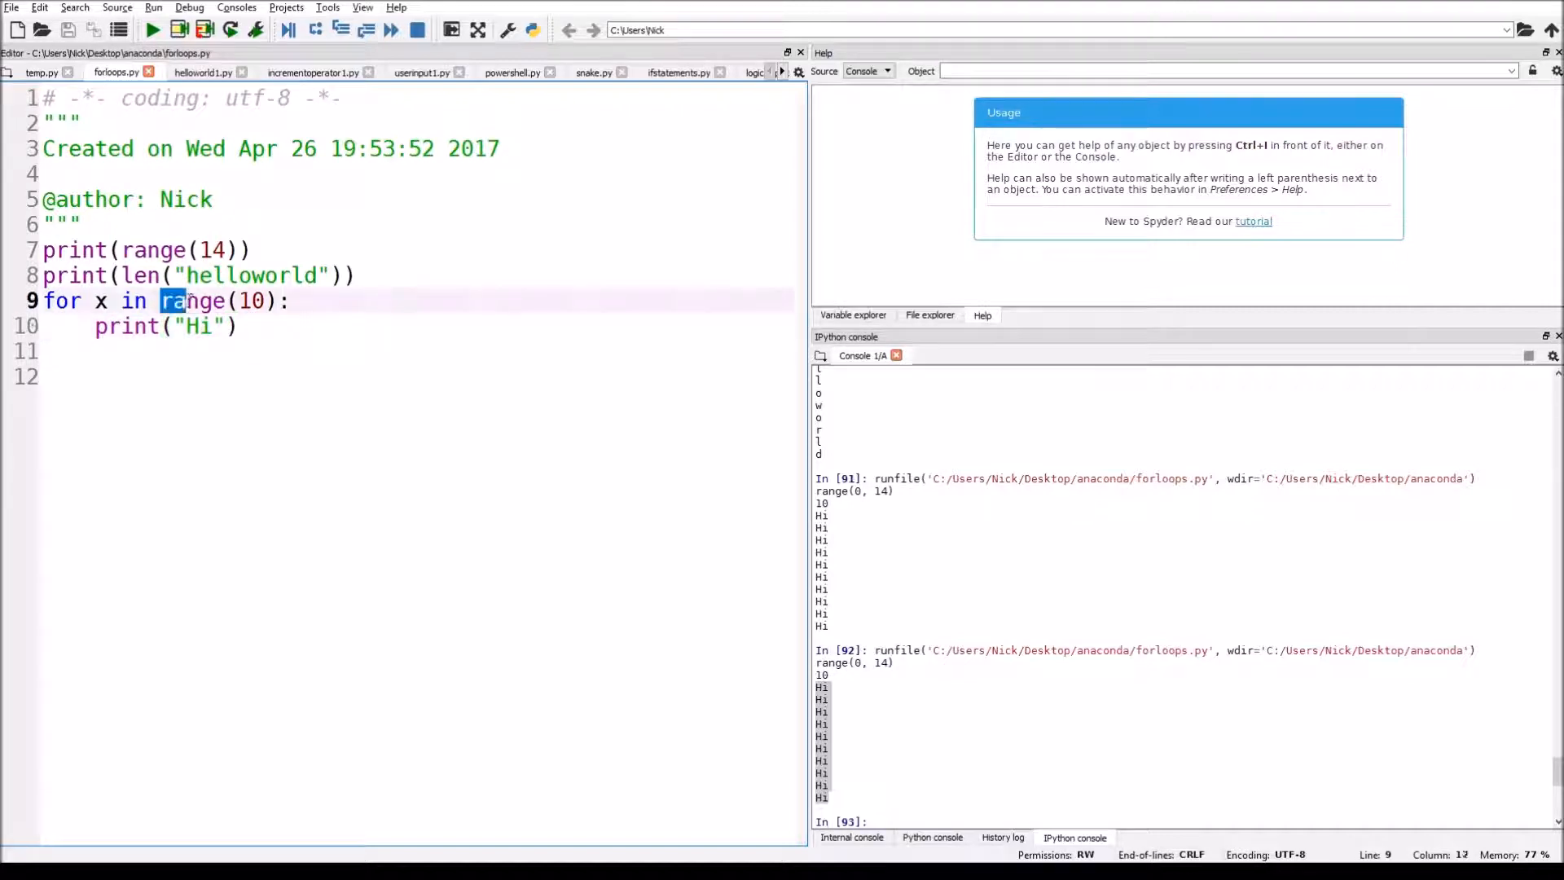
click(275, 301)
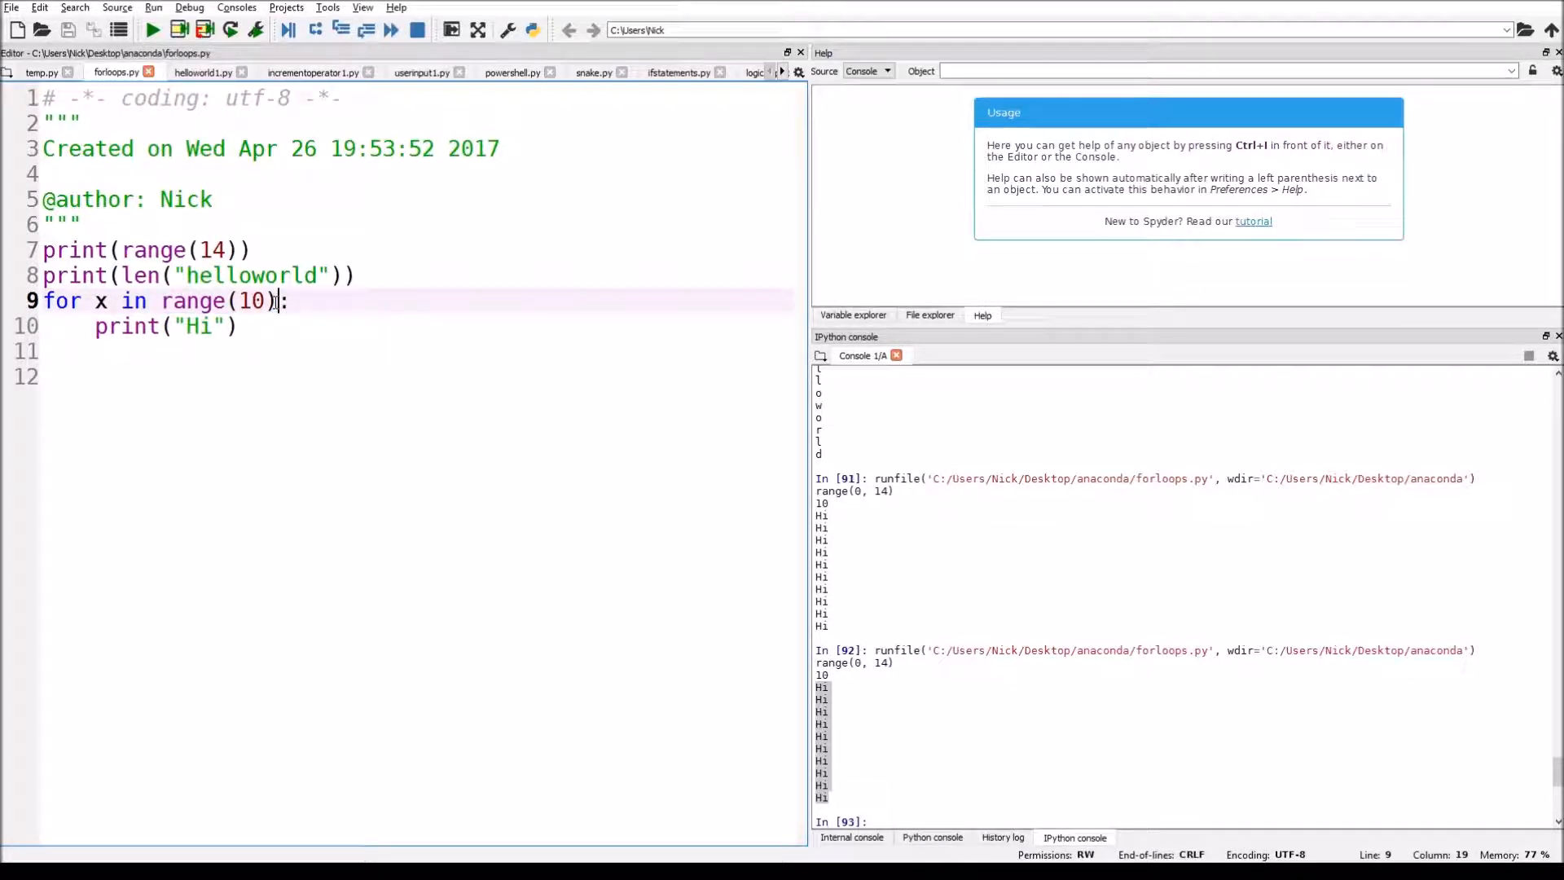
mouse_move(161, 301)
mouse_down()
mouse_move(279, 301)
mouse_move(241, 311)
mouse_up()
click(276, 301)
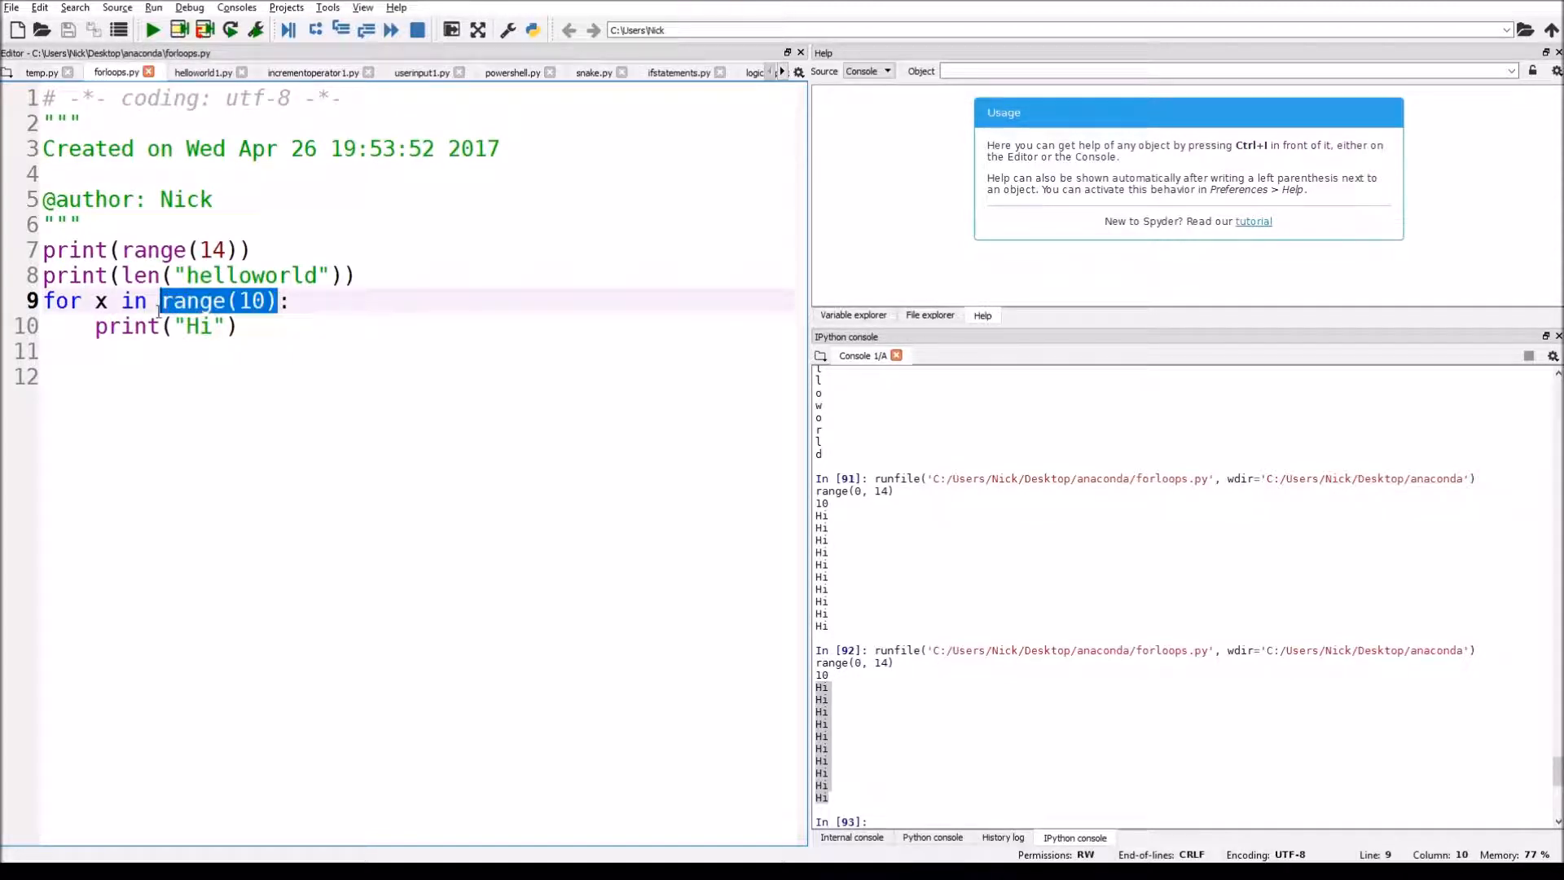
- Compare the len call with range(10), then replace range(10) in the header with array
click(241, 321)
mouse_move(267, 301)
mouse_down()
mouse_move(160, 301)
mouse_move(351, 276)
mouse_up()
click(160, 301)
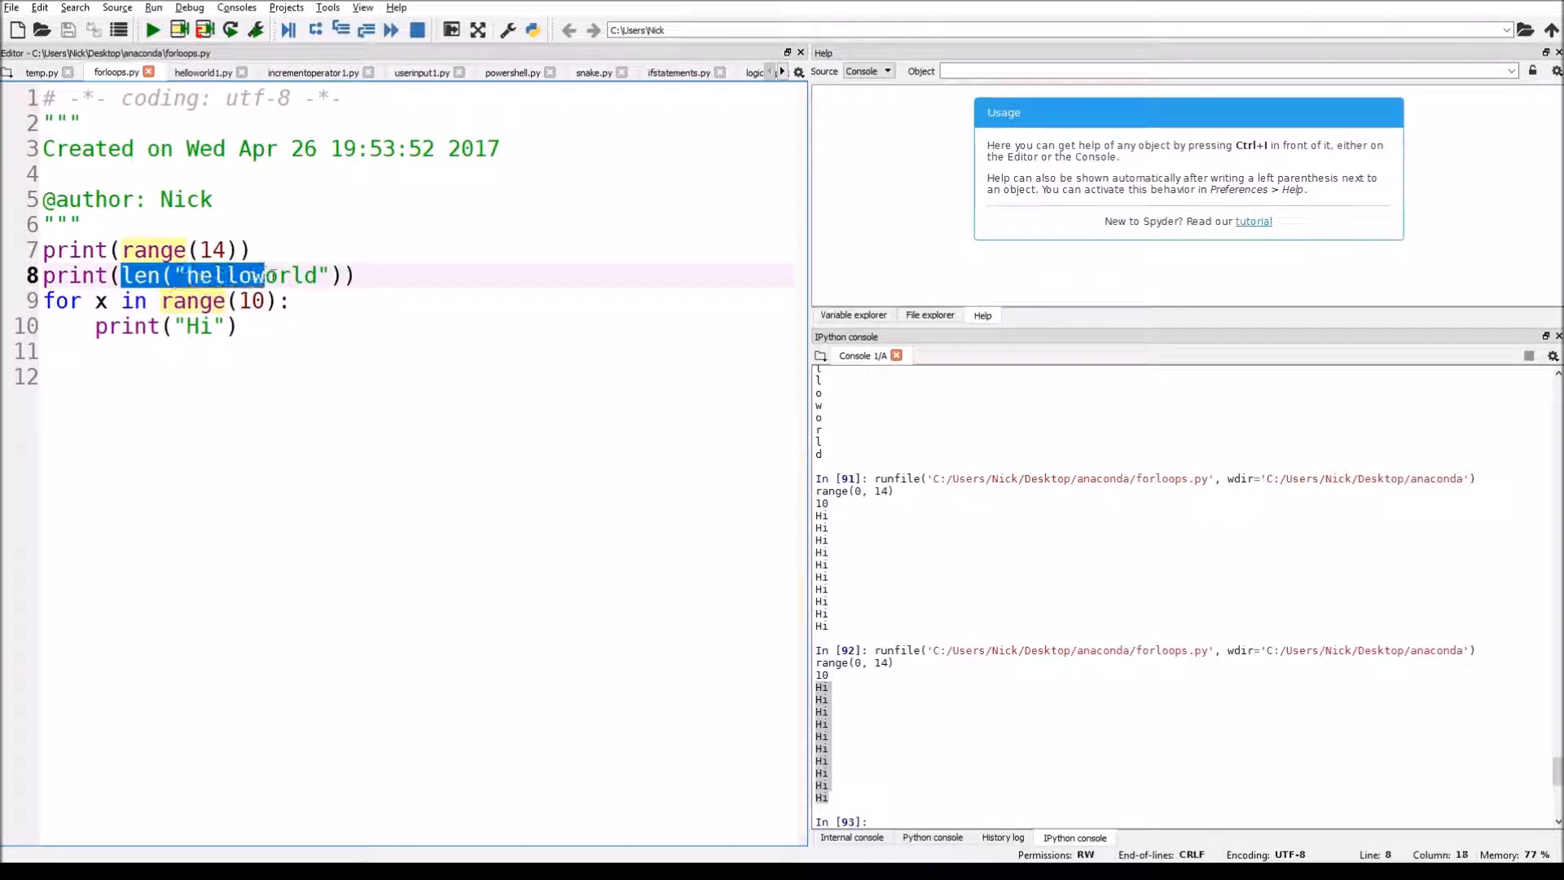
click(350, 277)
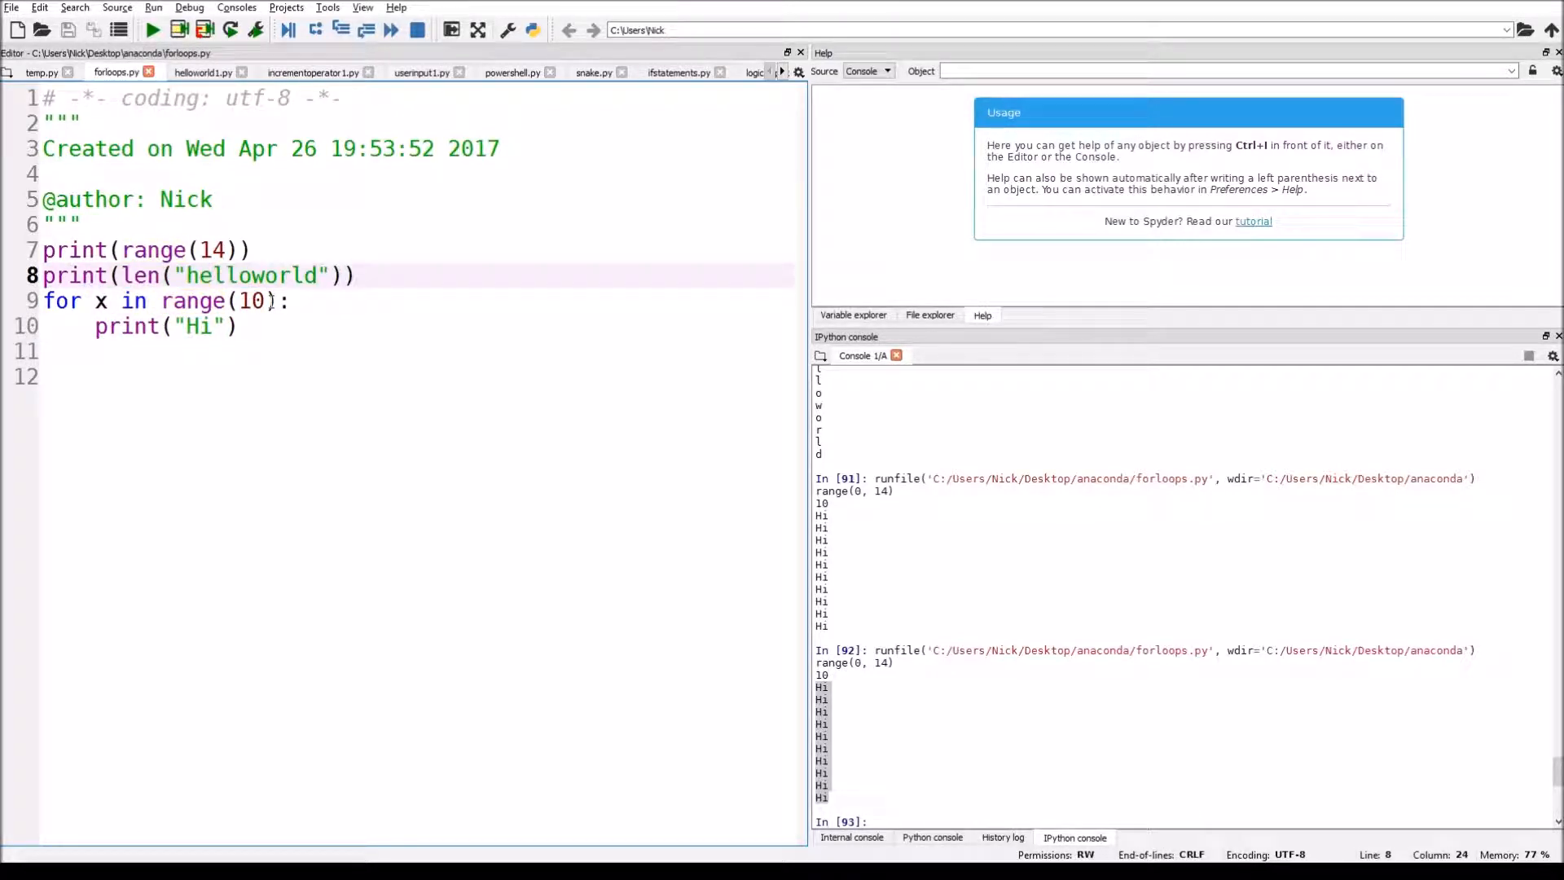
drag(279, 301, 159, 302)
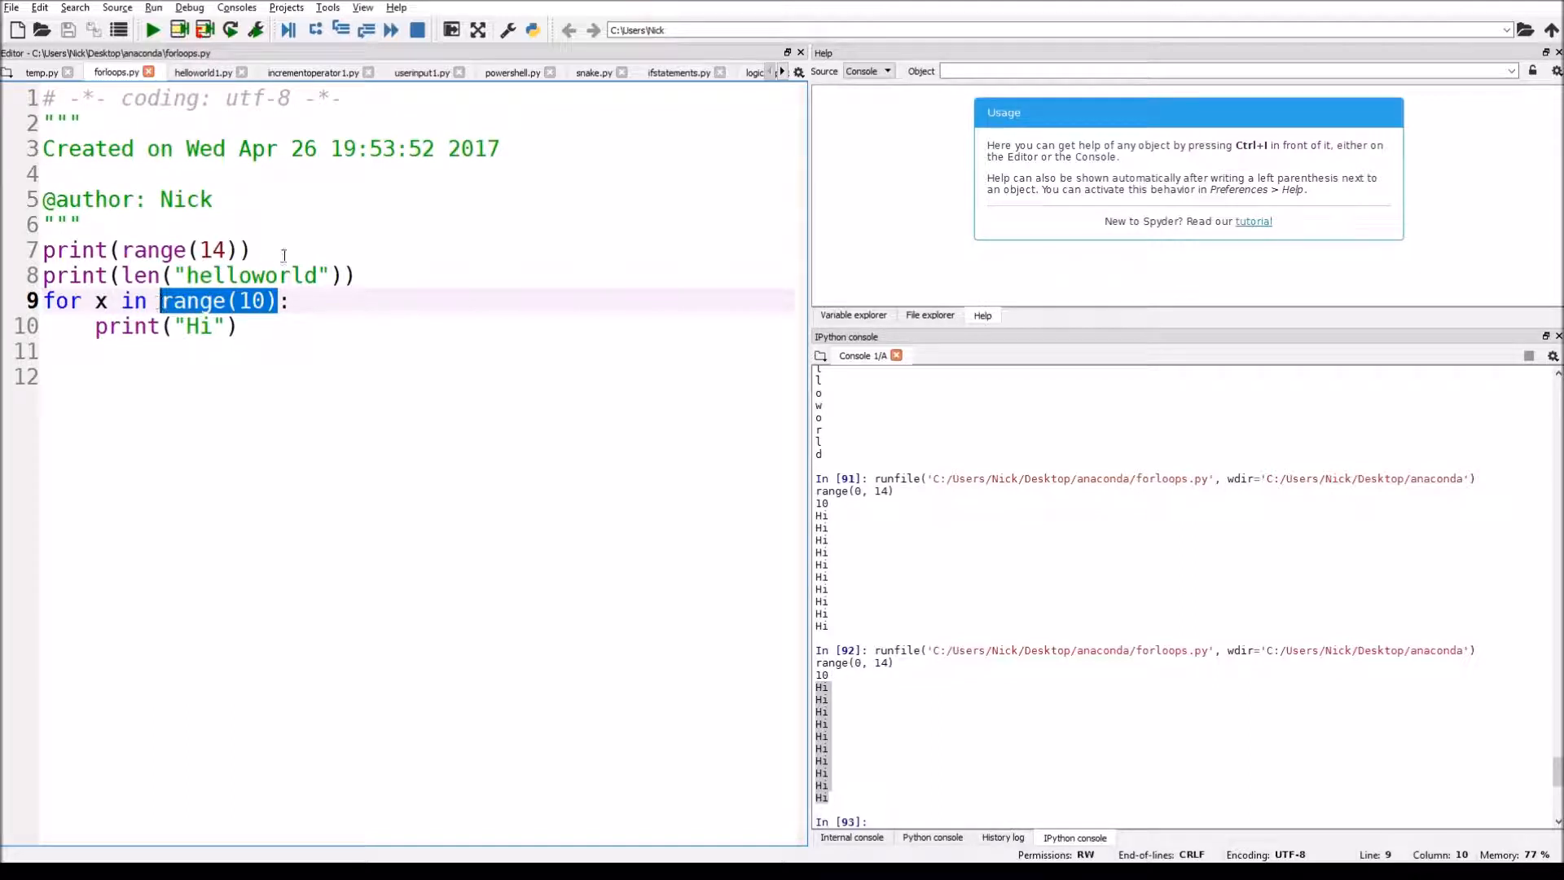
click(377, 279)
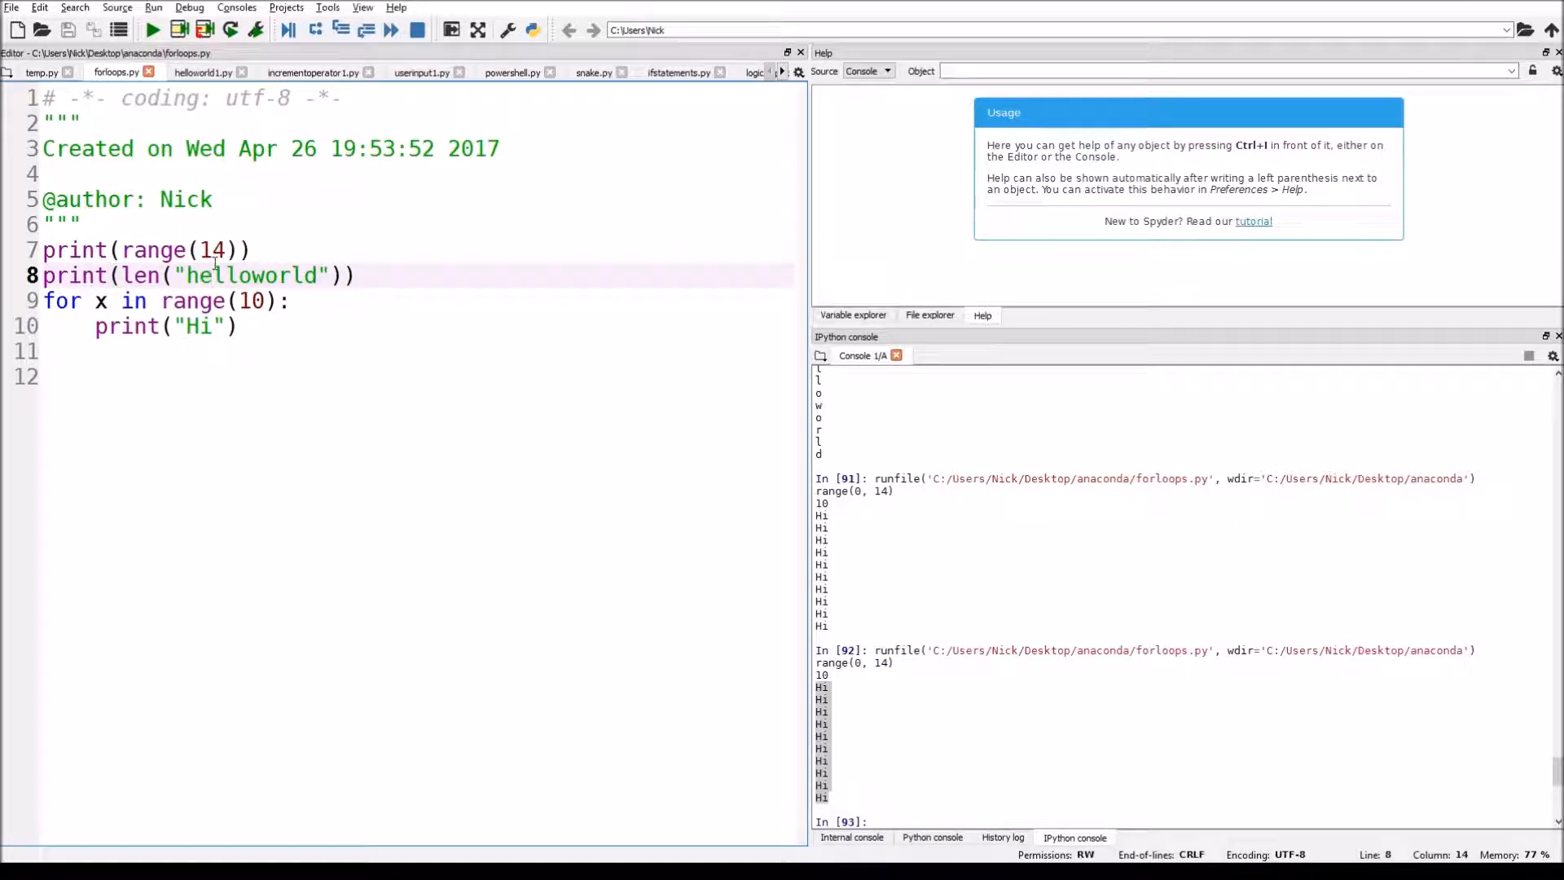
click(164, 301)
drag(164, 301, 283, 302)
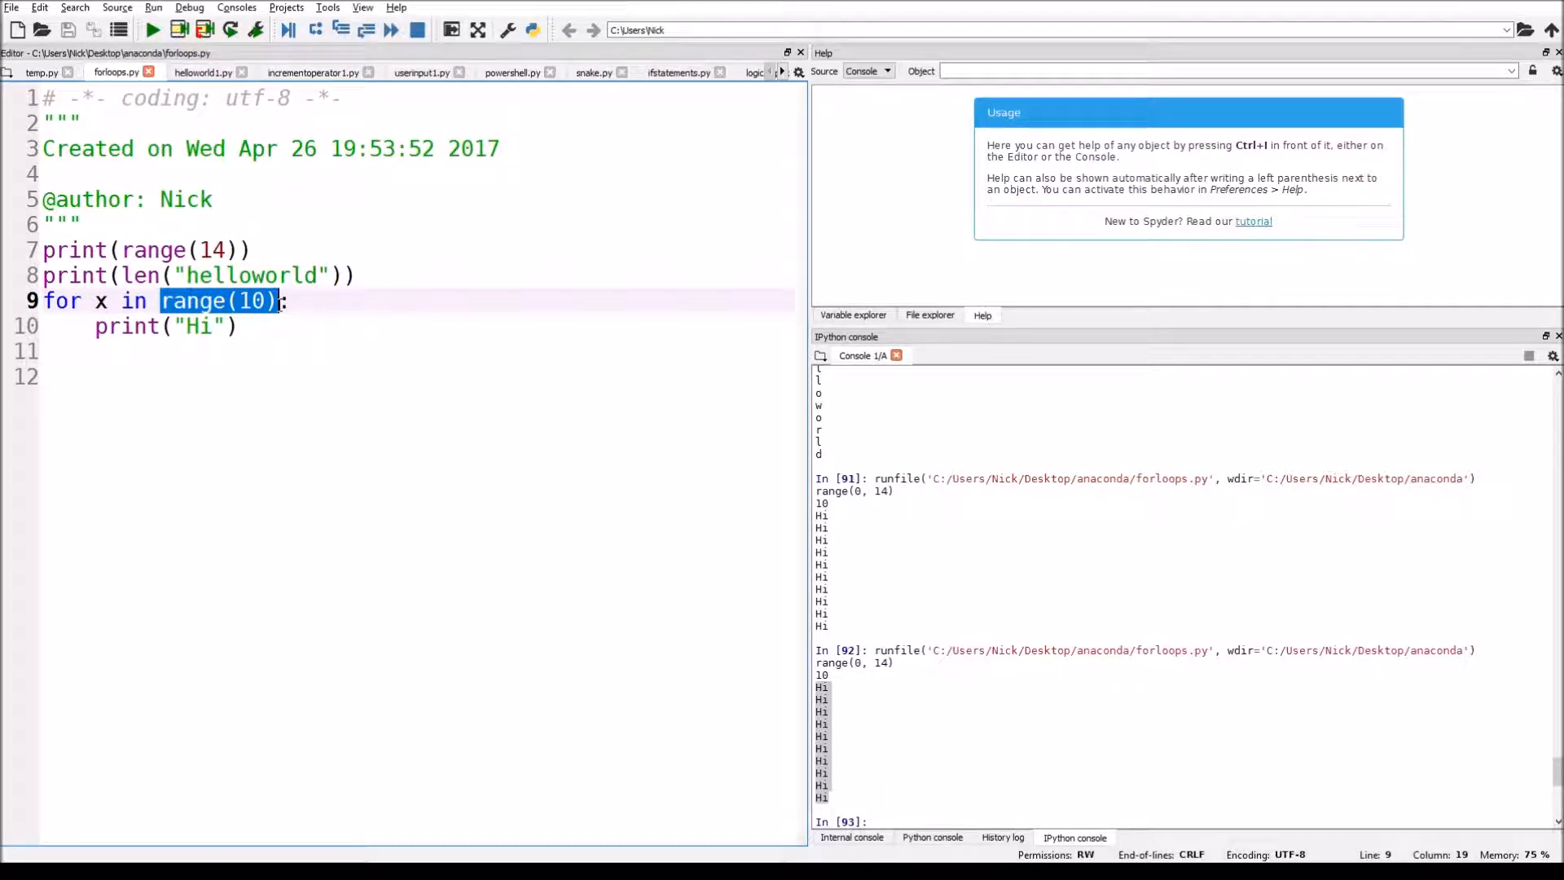
text(array)
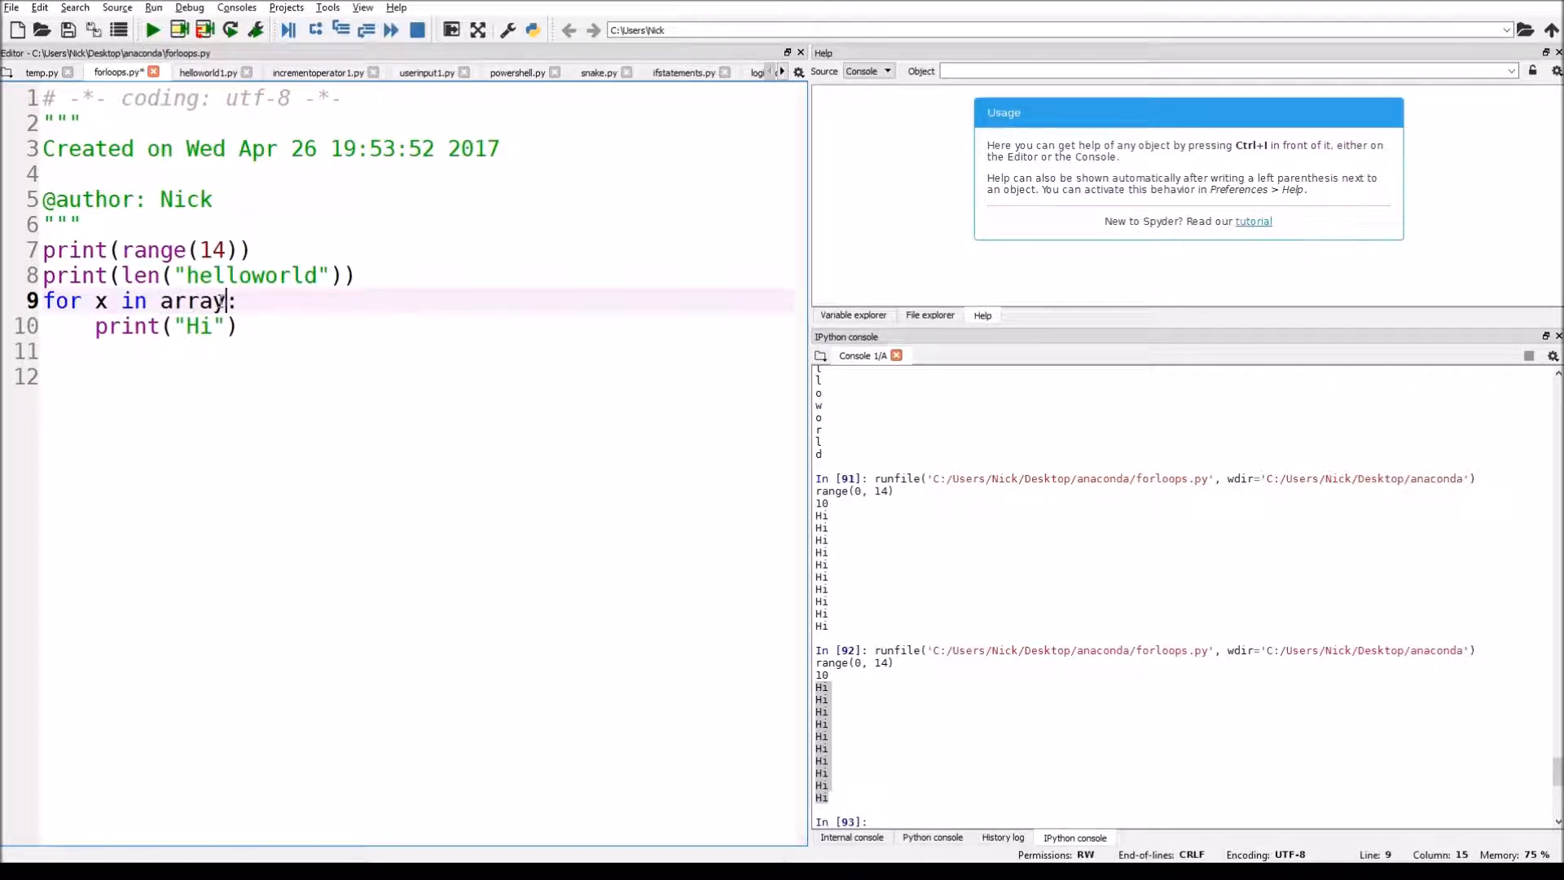
- Remove array so the header reads for x in range(20):, then select the print body
drag(225, 305, 161, 305)
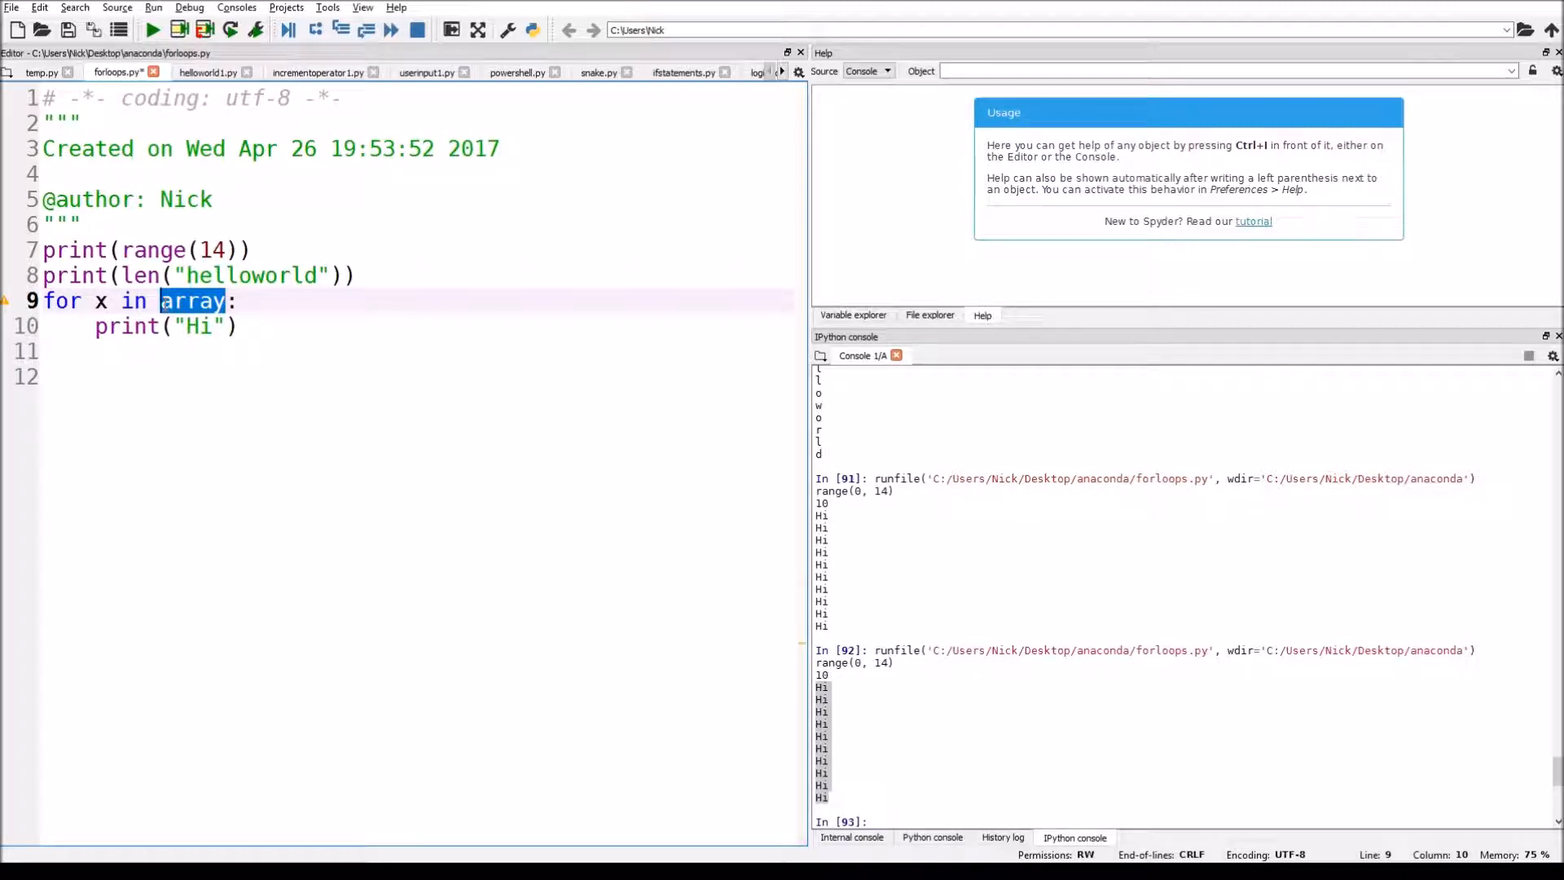
key(BackSpace)
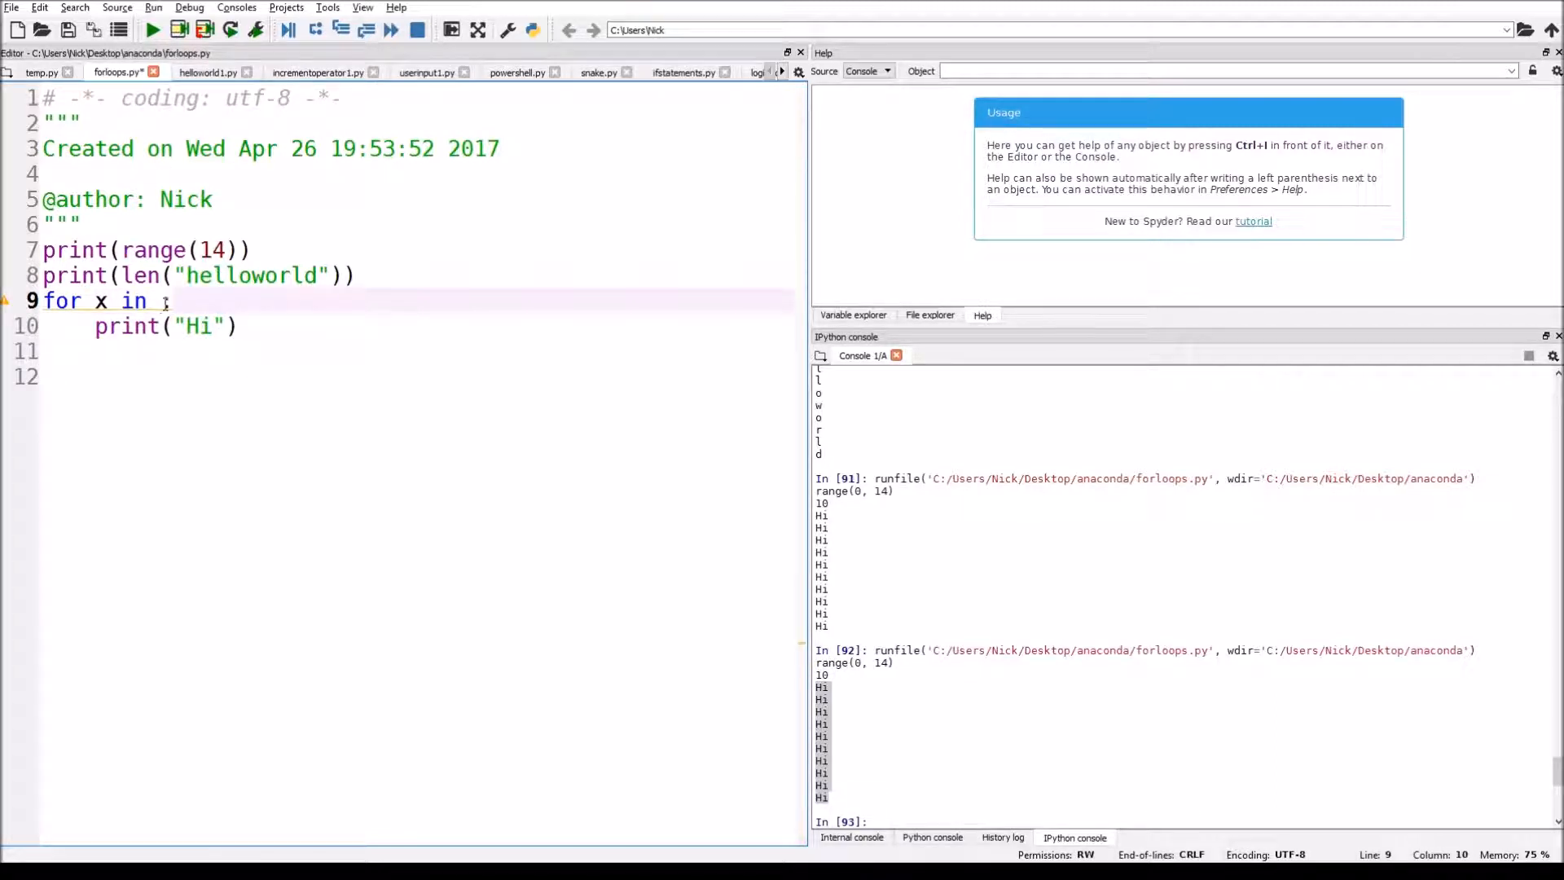
text(range)
text(()
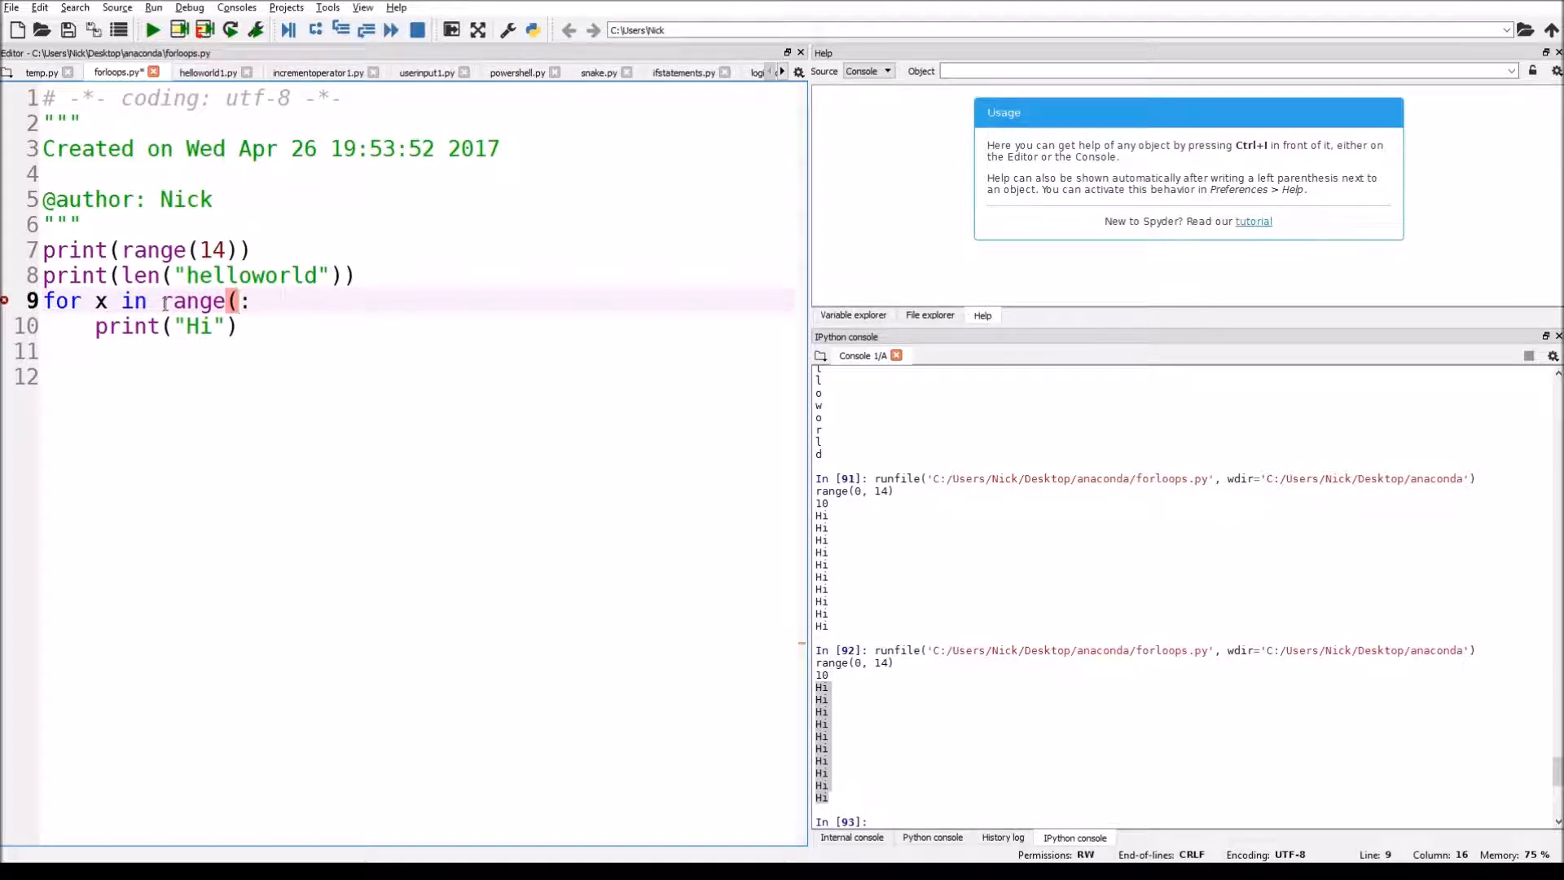
text(20))
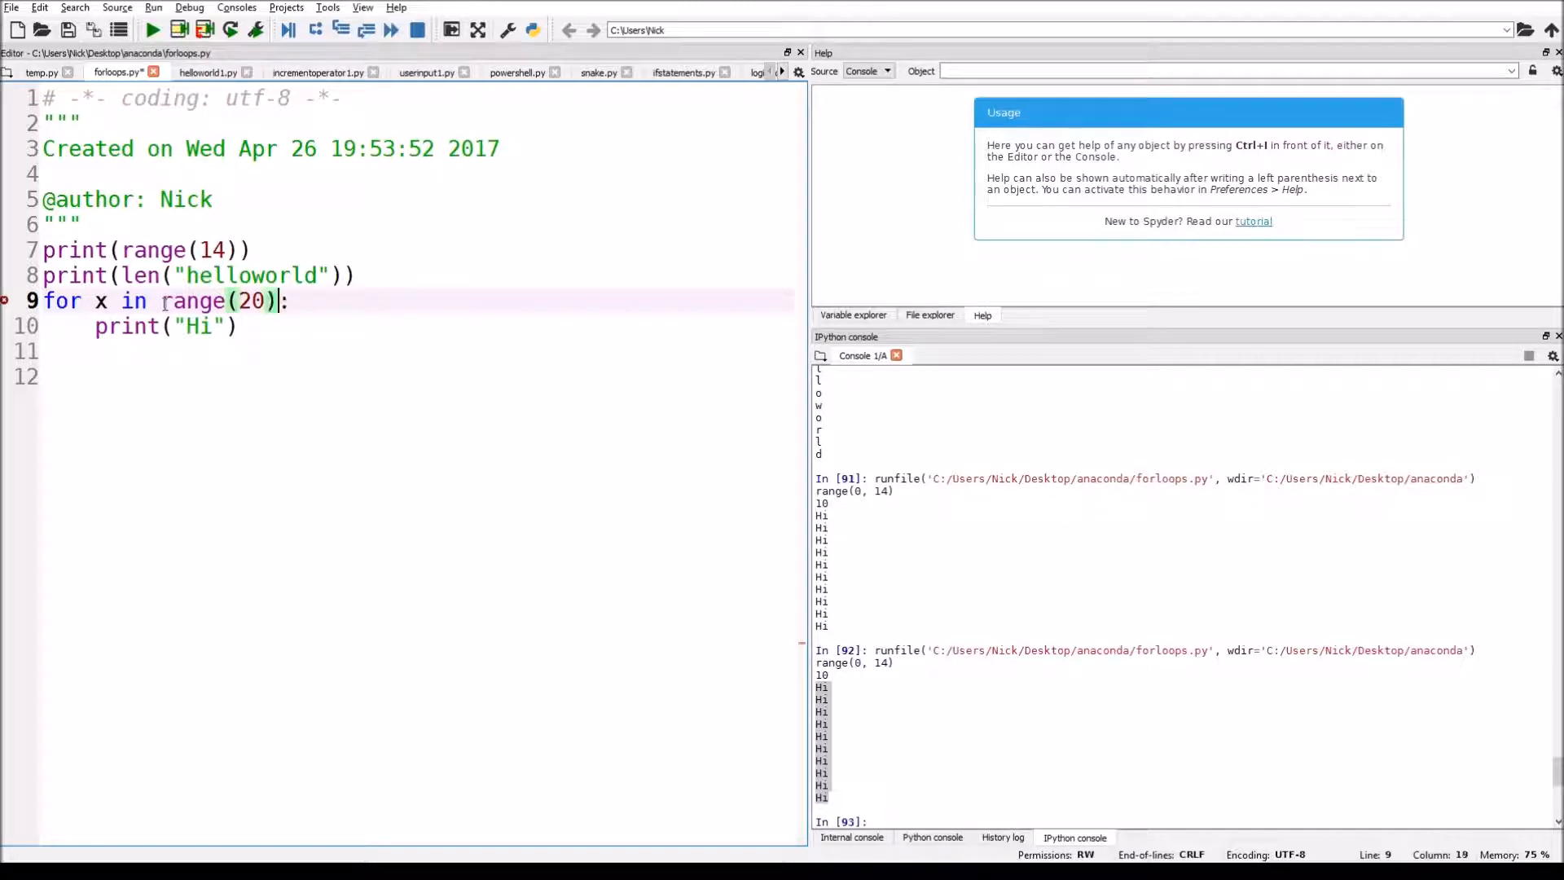
drag(262, 326, 96, 327)
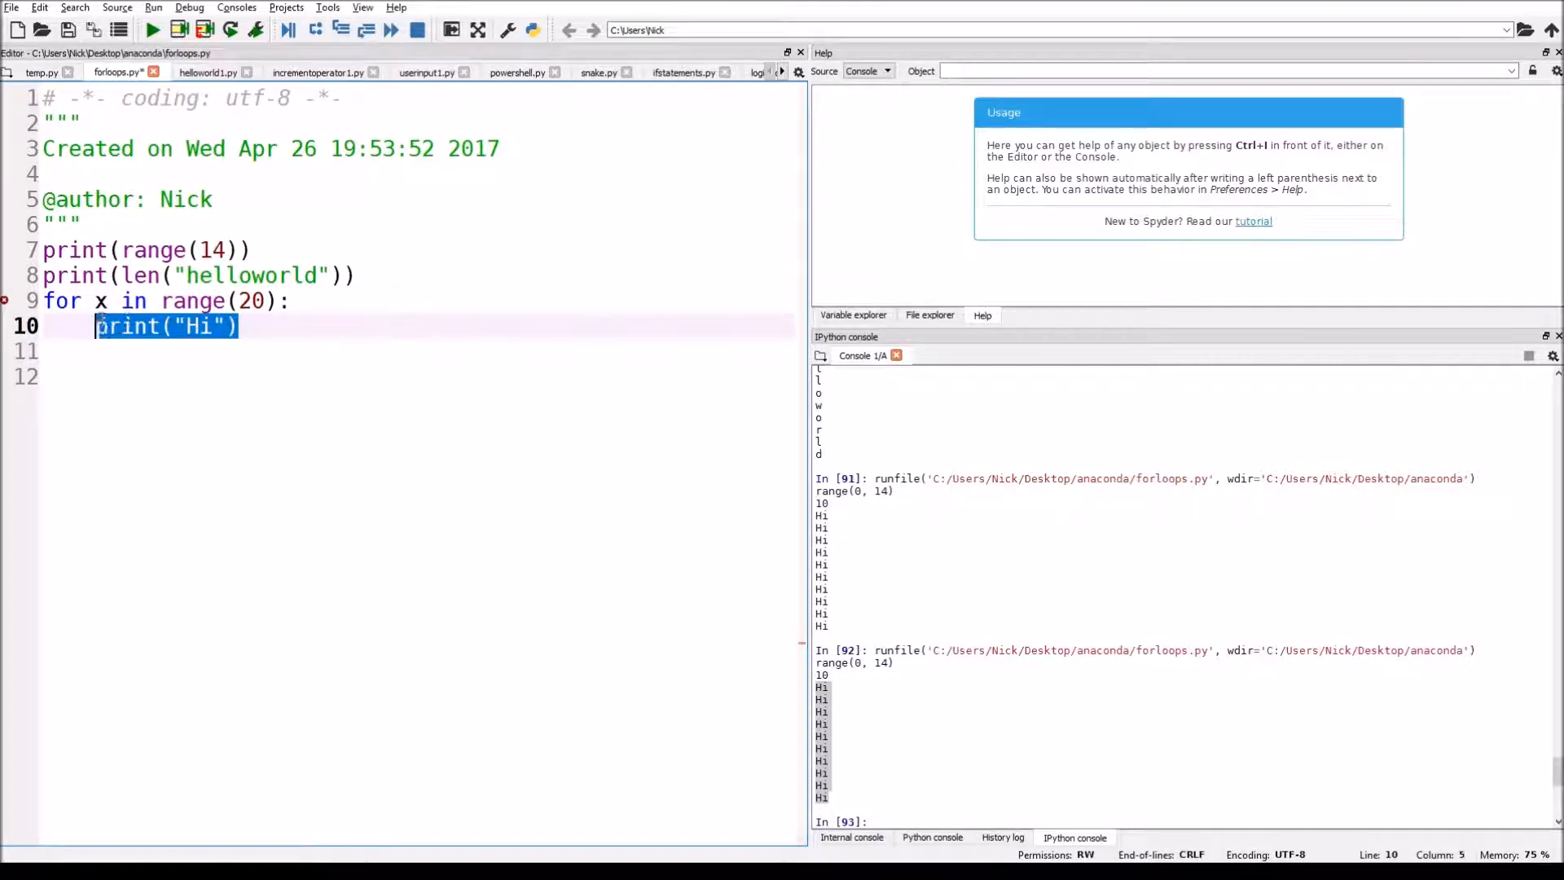
text(for)
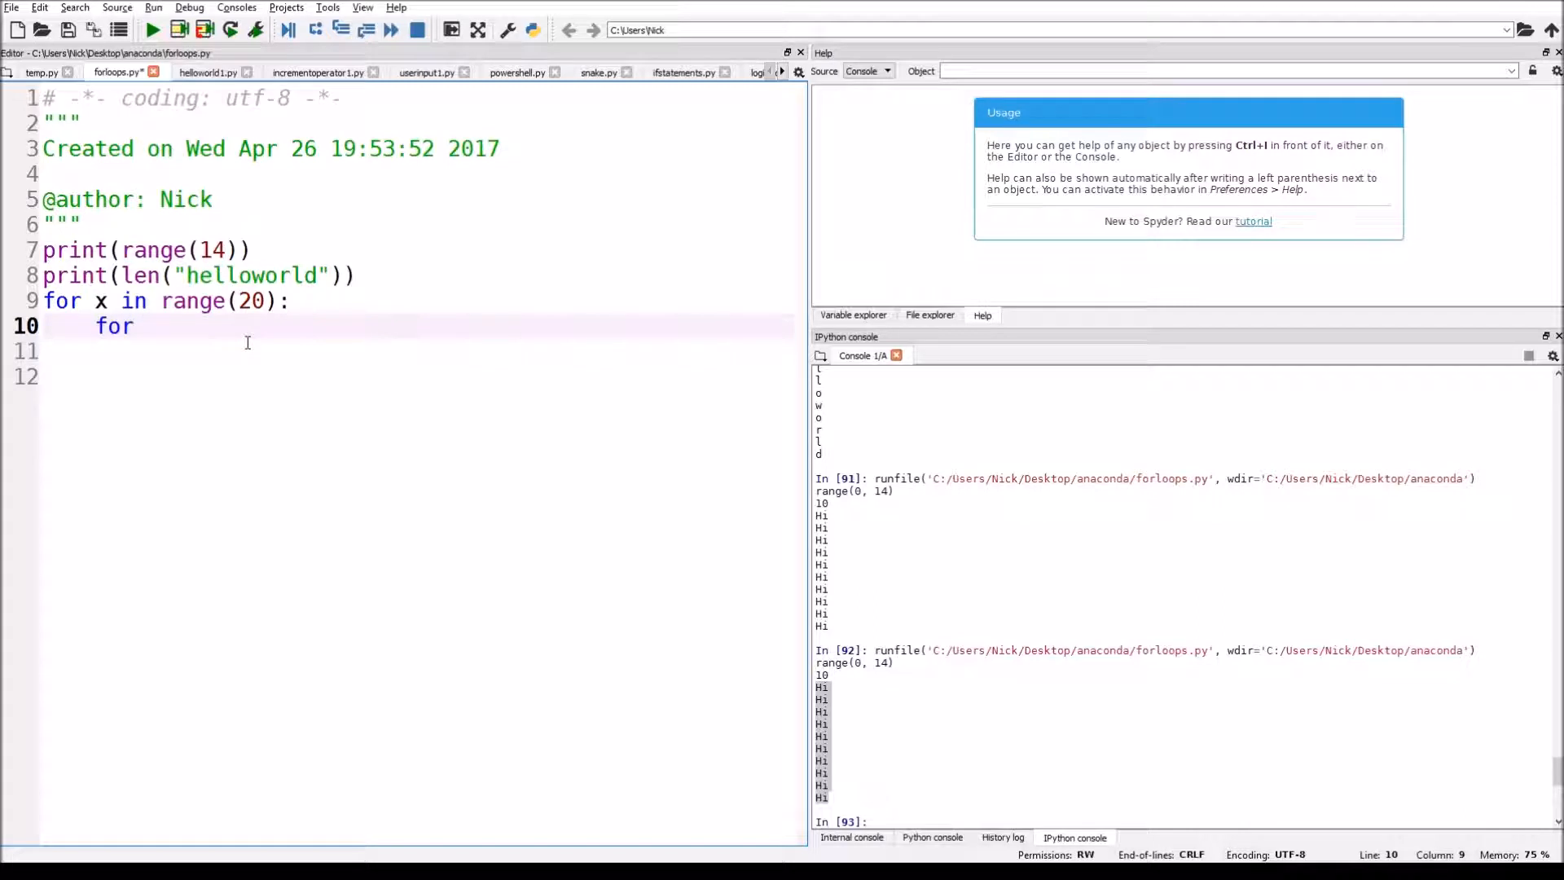
text( x in )
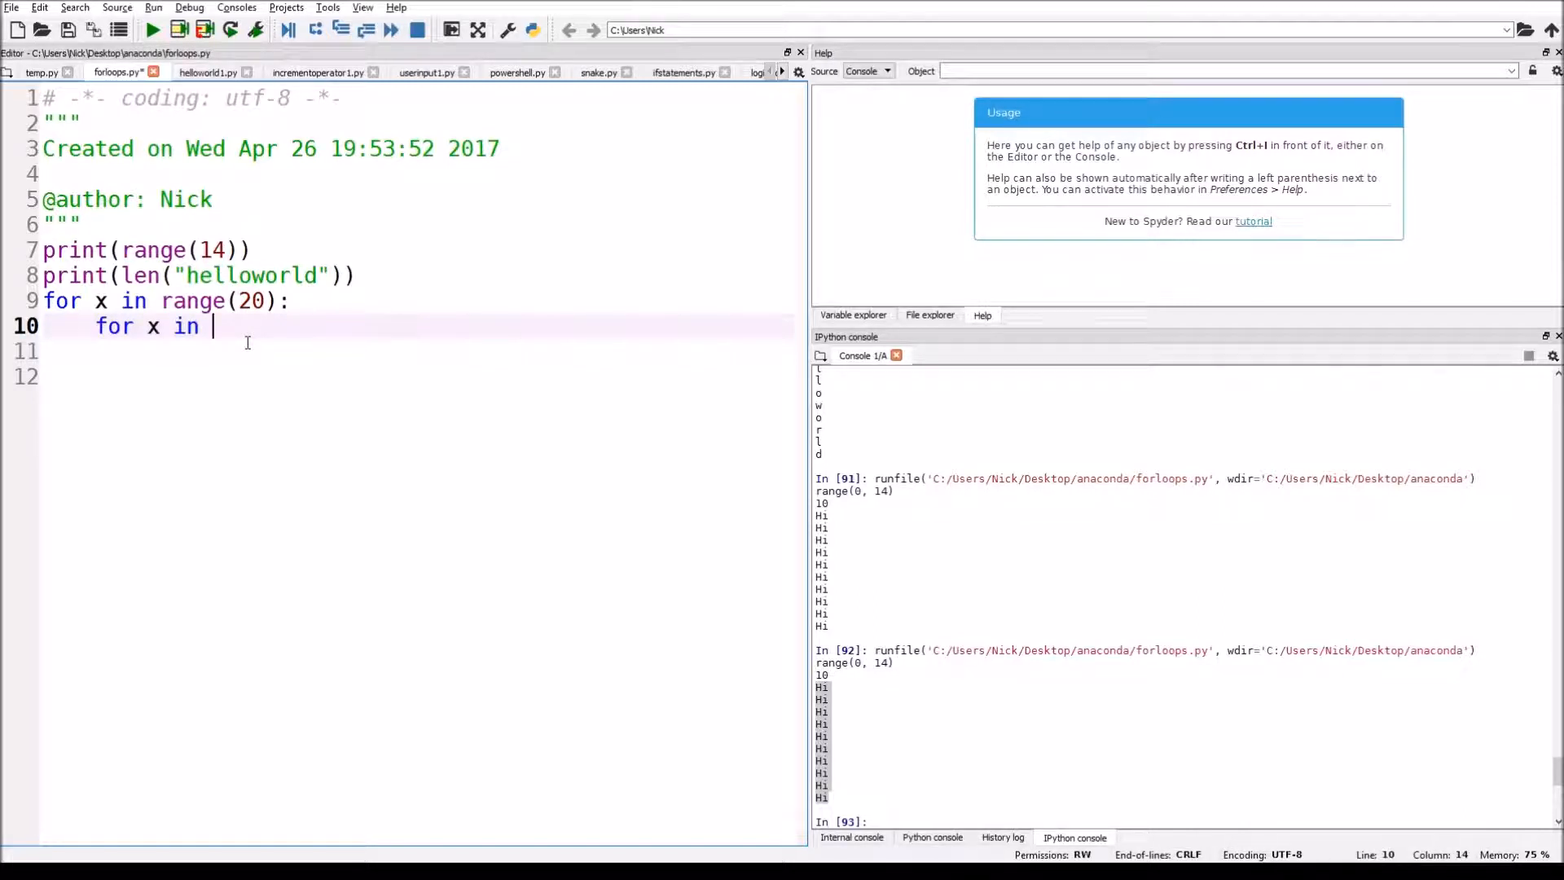
text(He)
- Add an inner loop for y in "helloworld": with the print call as its body
key(BackSpace)
key(BackSpace)
text("hel)
text(loworld")
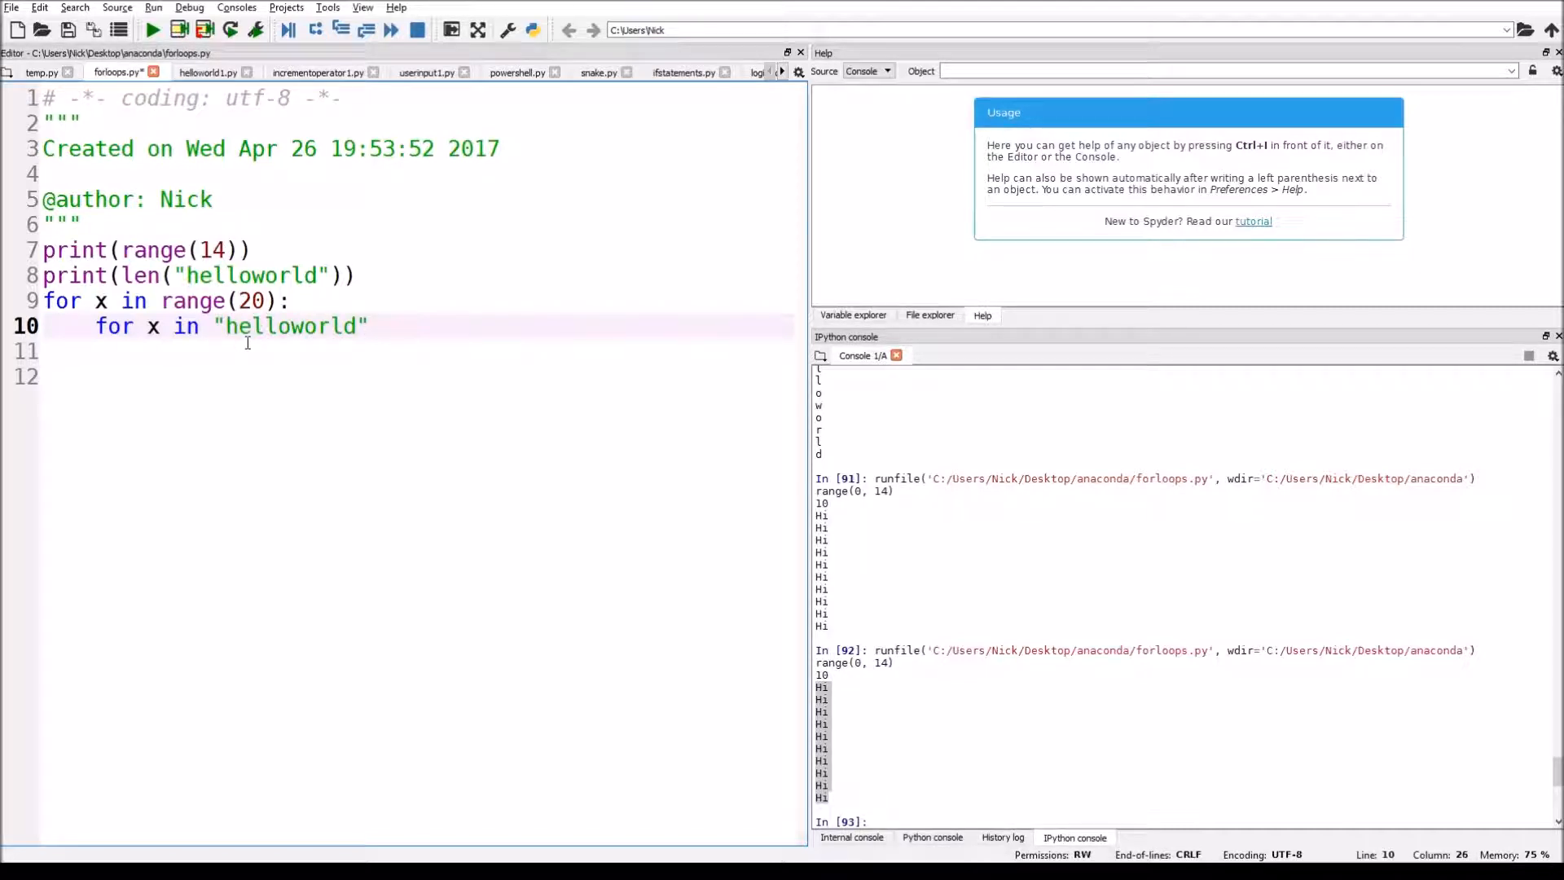
text(:)
key(Return)
text(pr)
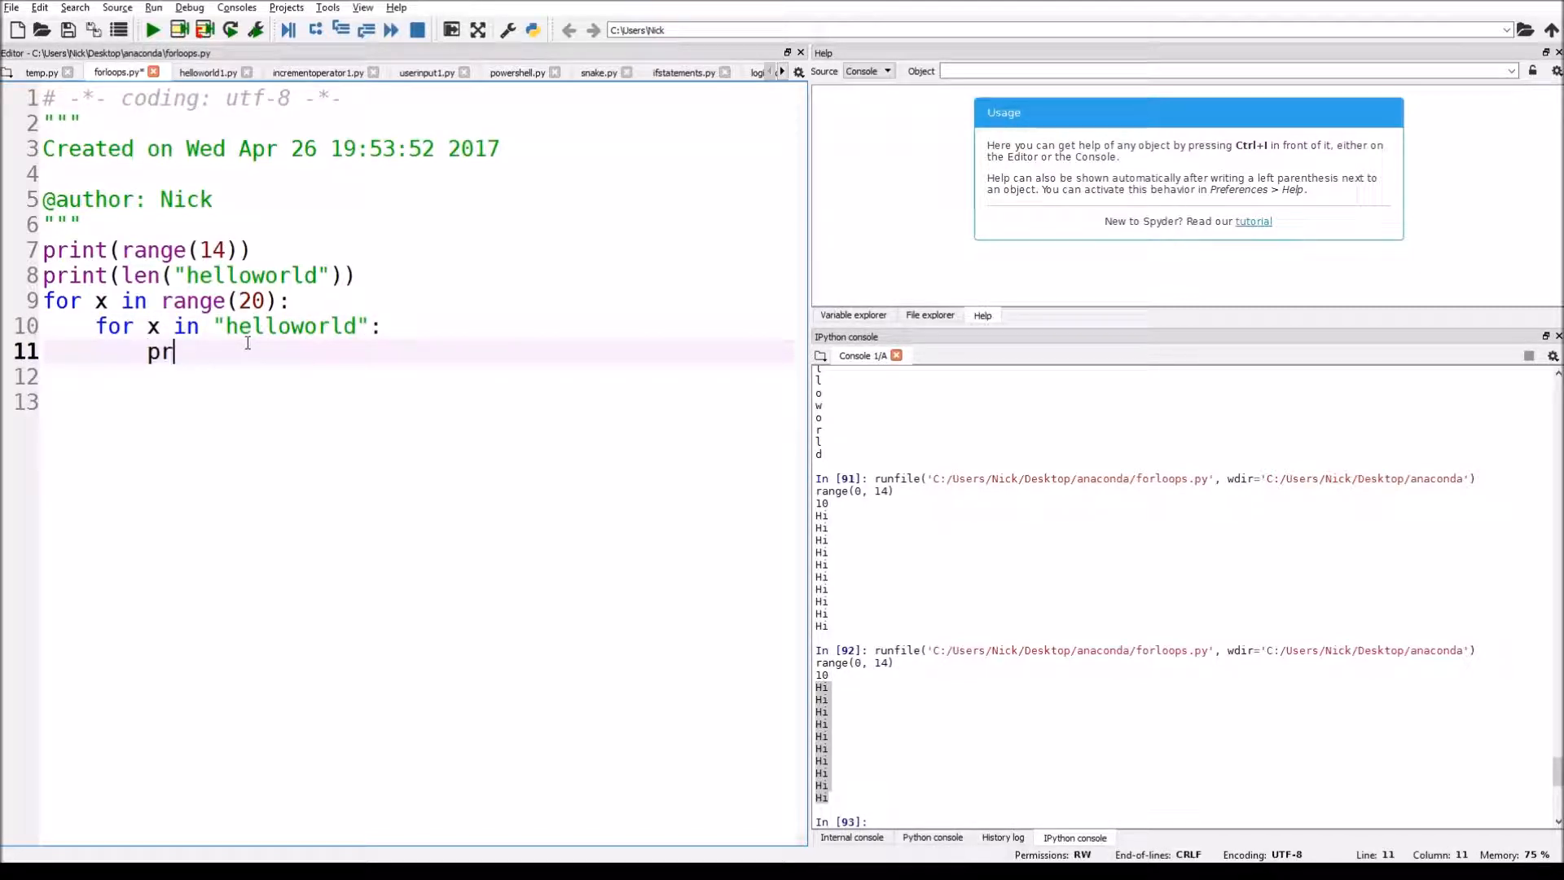
text(int()
click(170, 331)
double_click(153, 327)
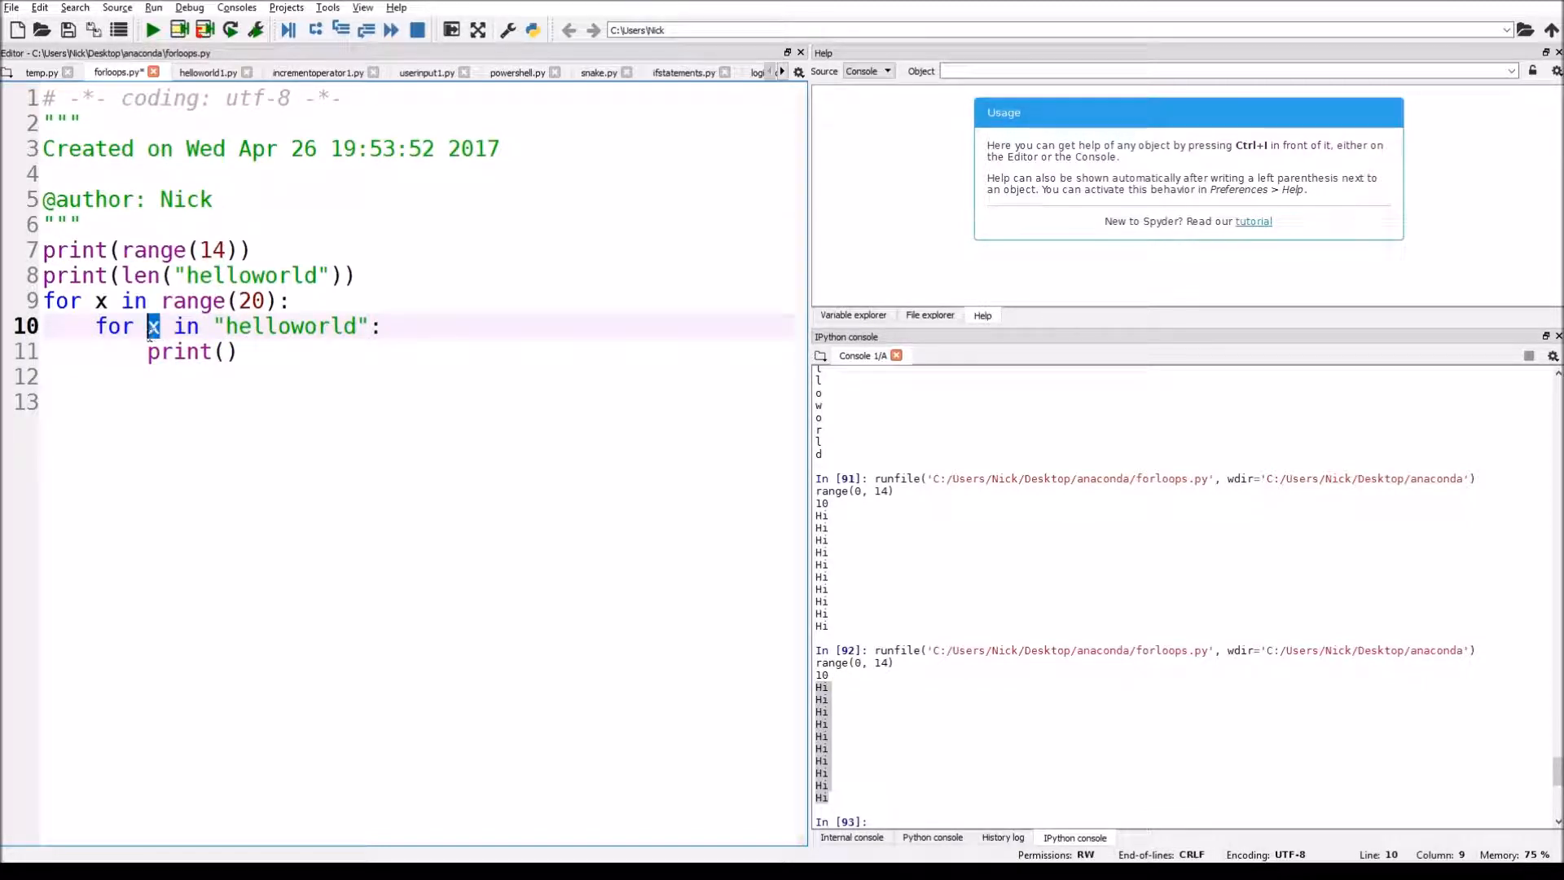
text(y)
click(230, 352)
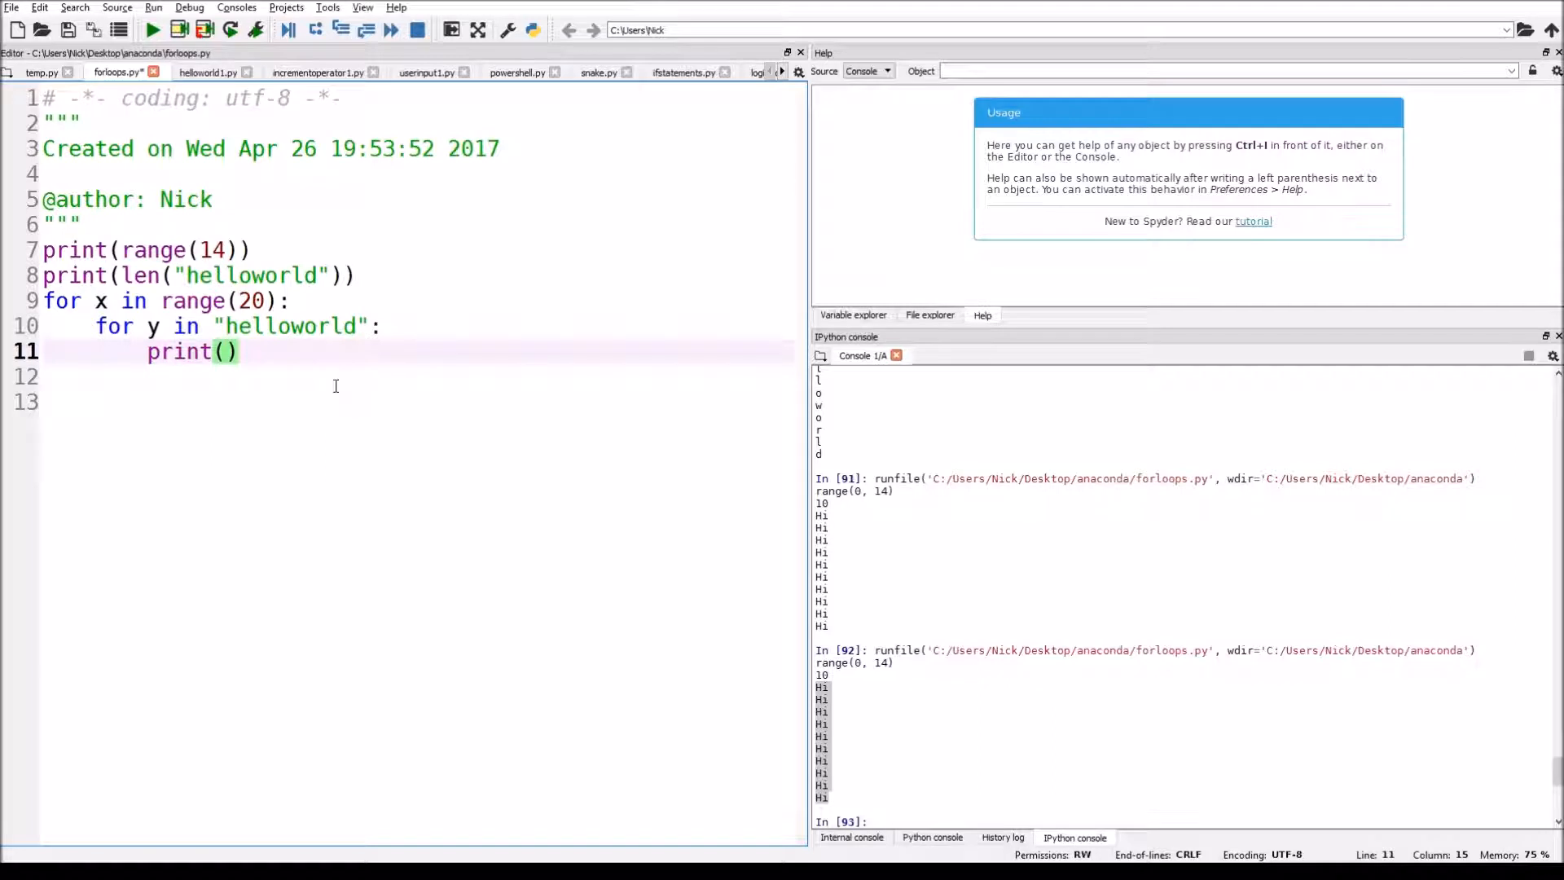
text(")
- Make the body print(x,": ",y) and change the outer range(20) to range(10)
key(Down)
key(Up)
key(Right)
key(Left)
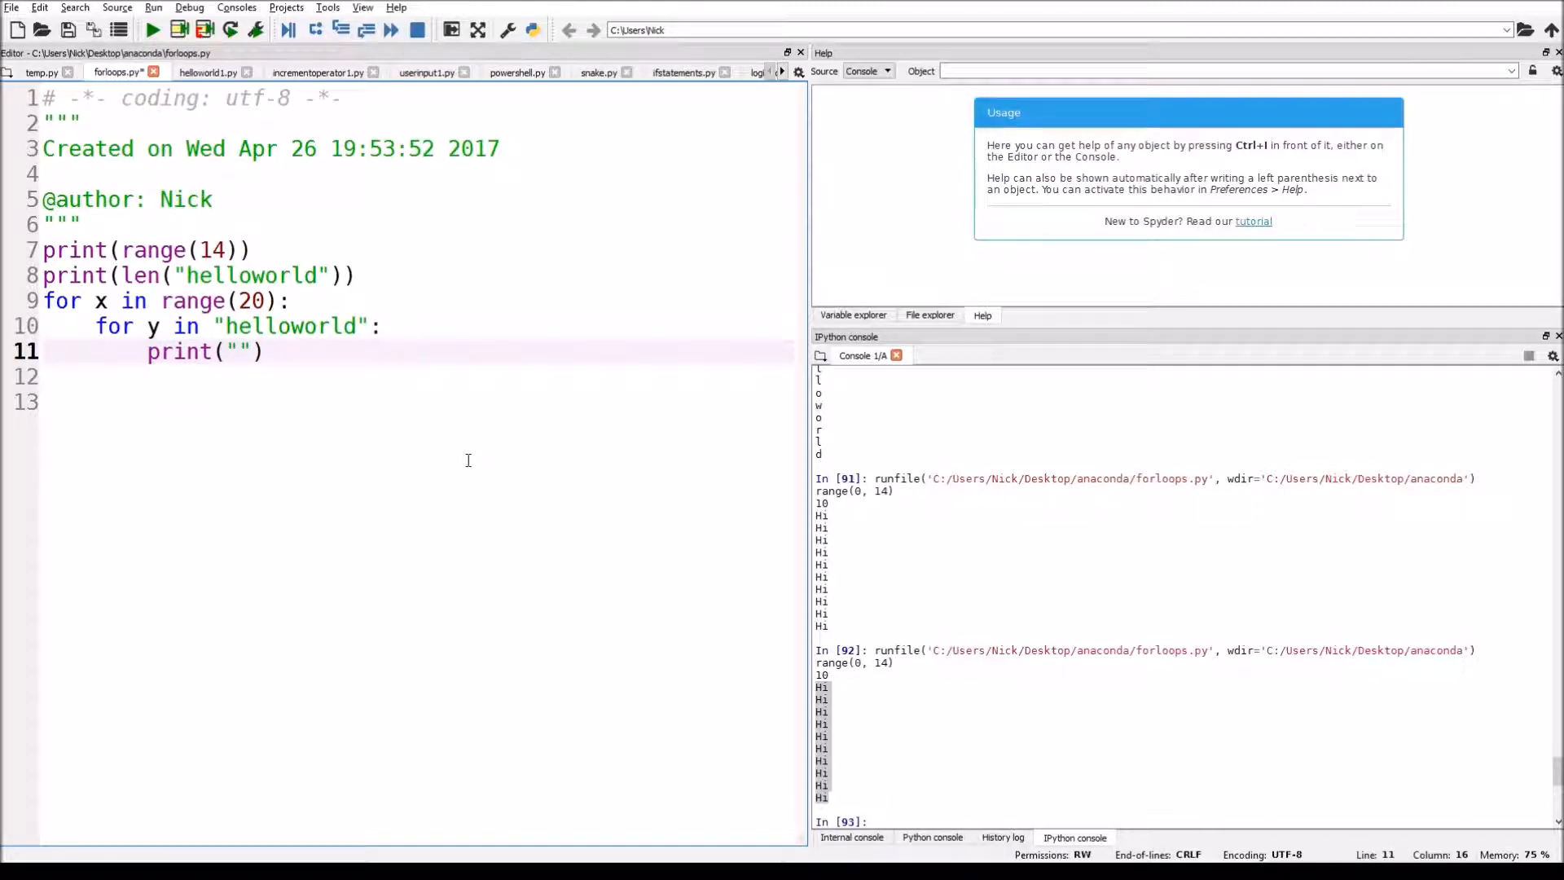
key(BackSpace)
key(BackSpace)
text(y)
click(315, 364)
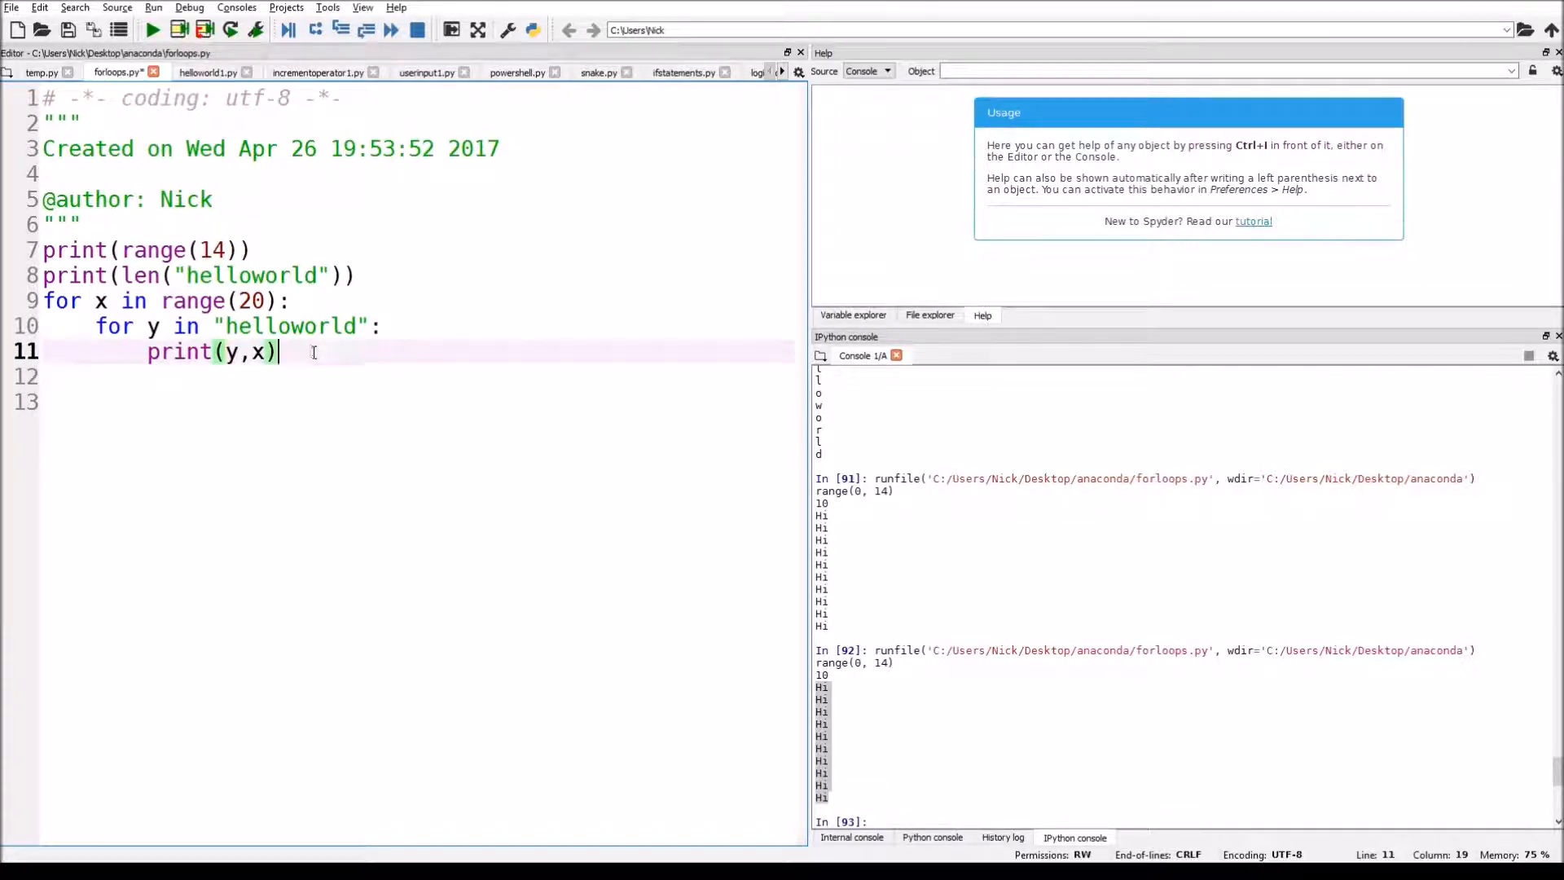
drag(269, 352, 222, 354)
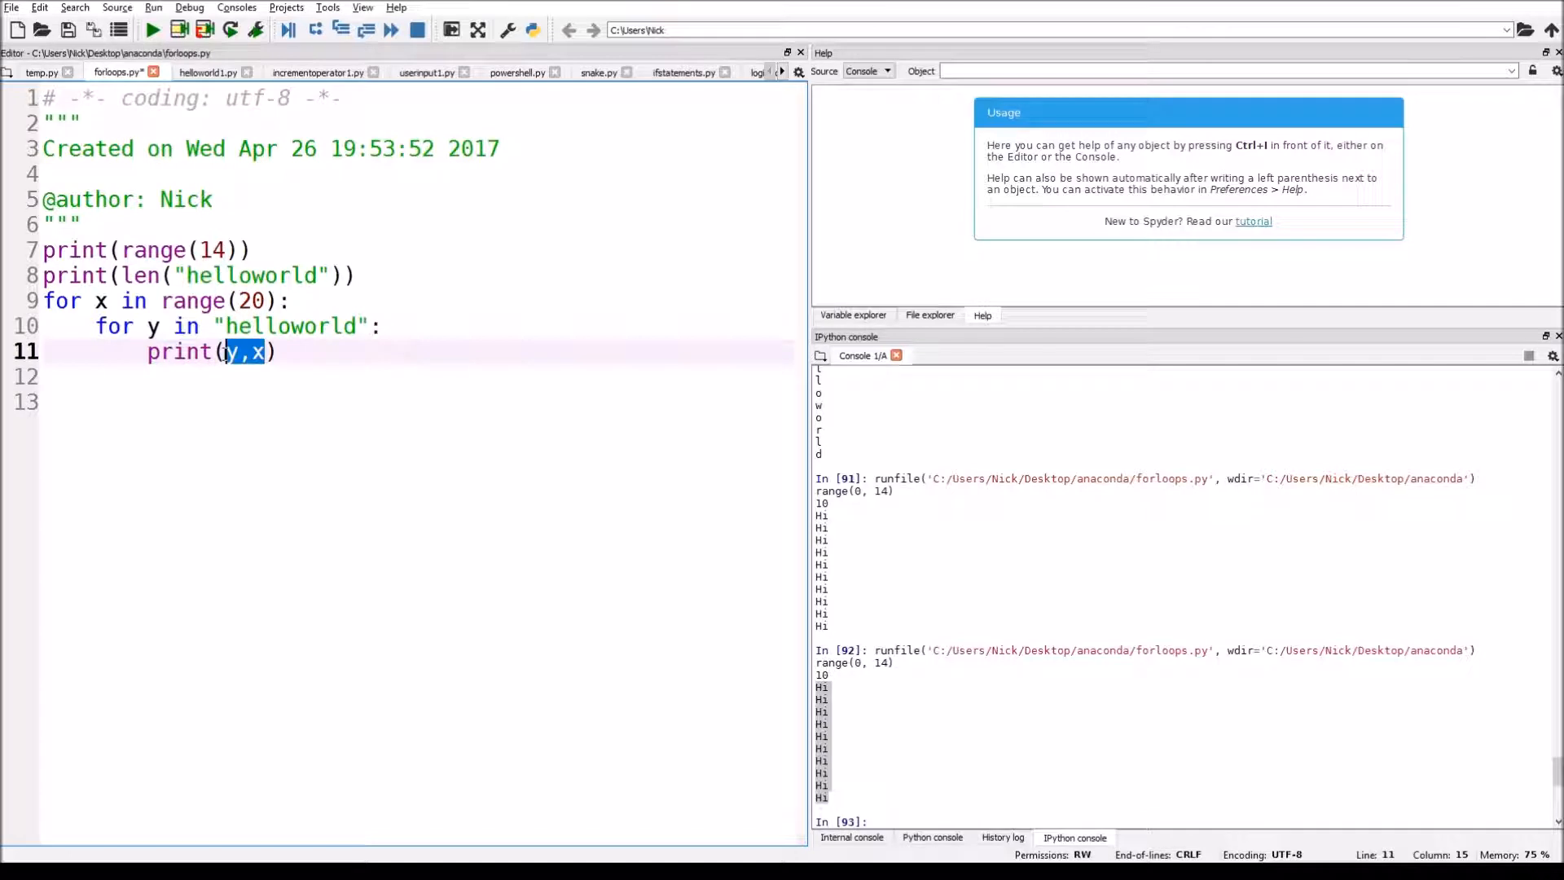
text(x)
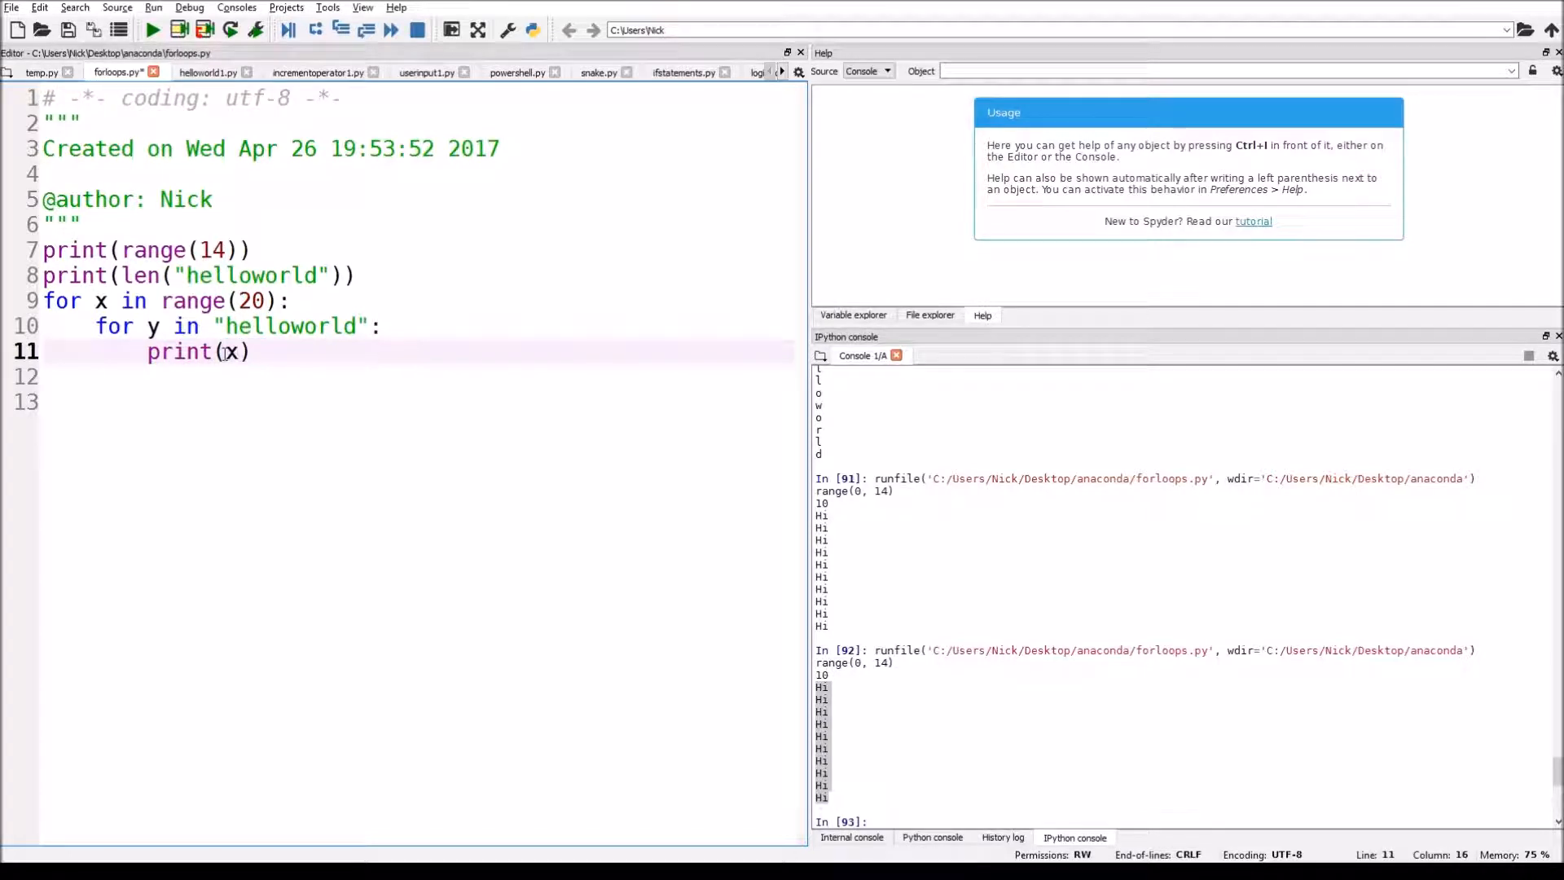
text(,")
text(: )
text(",y)
key(Down)
double_click(250, 300)
text(10)
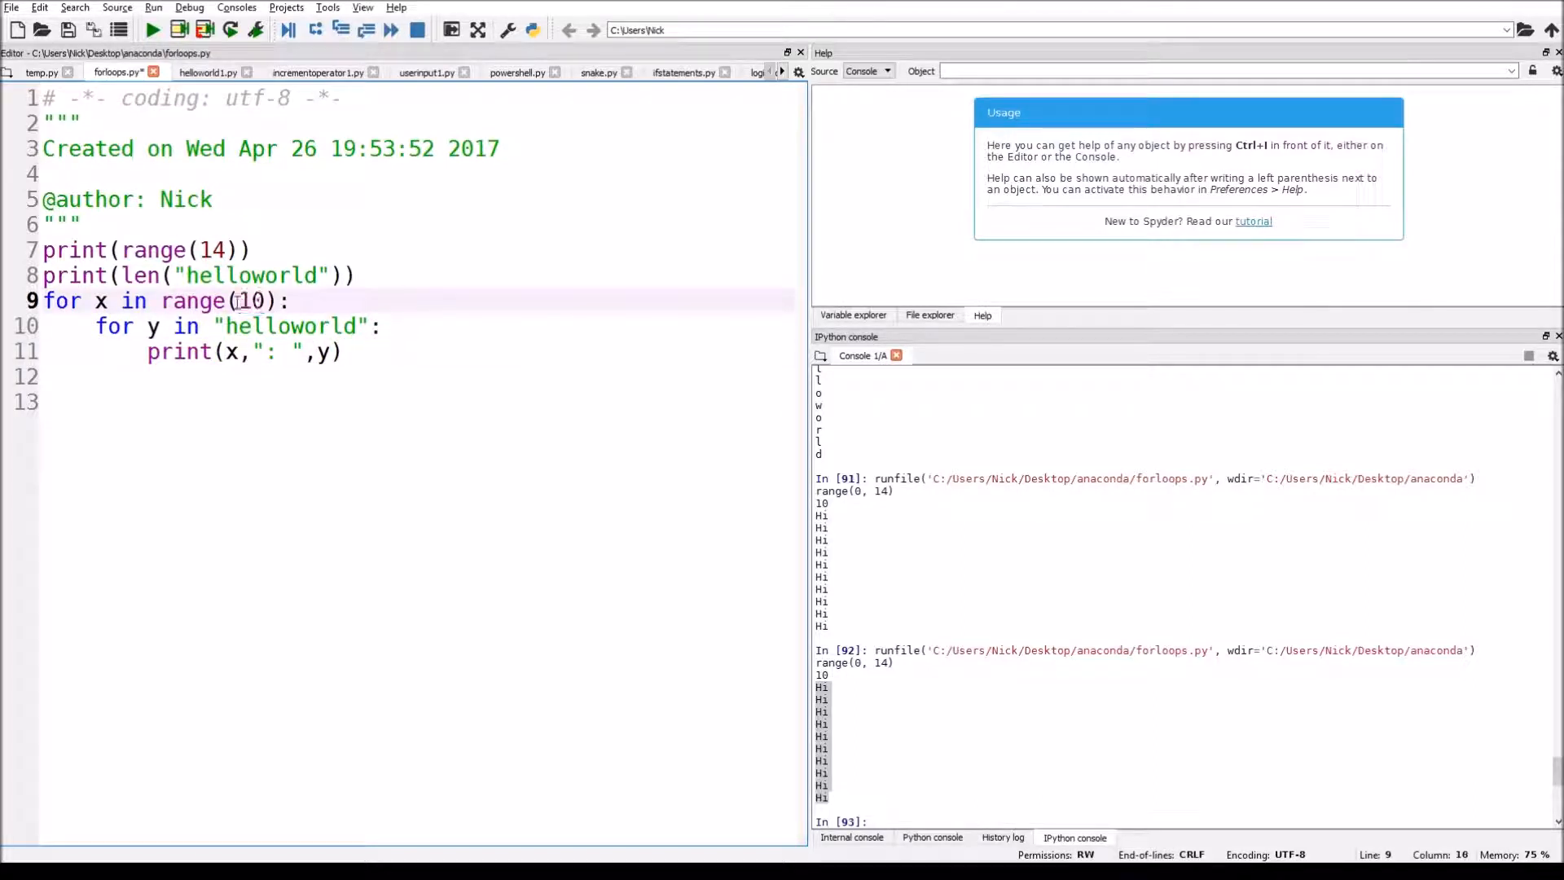
click(352, 336)
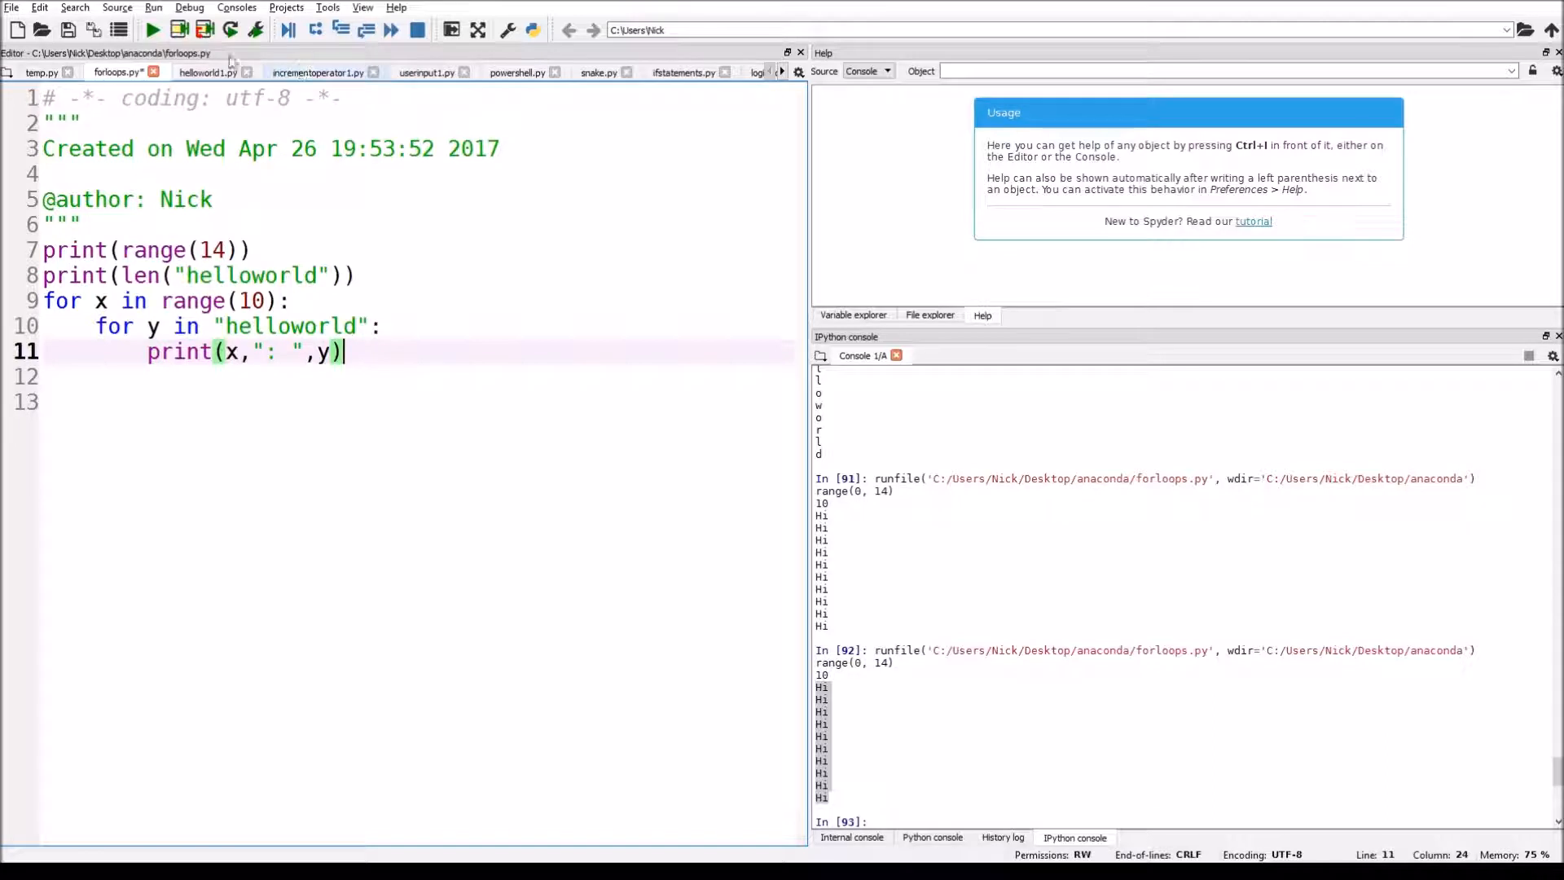
- Run the nested loops and highlight the console output lines like 1 : h
click(152, 30)
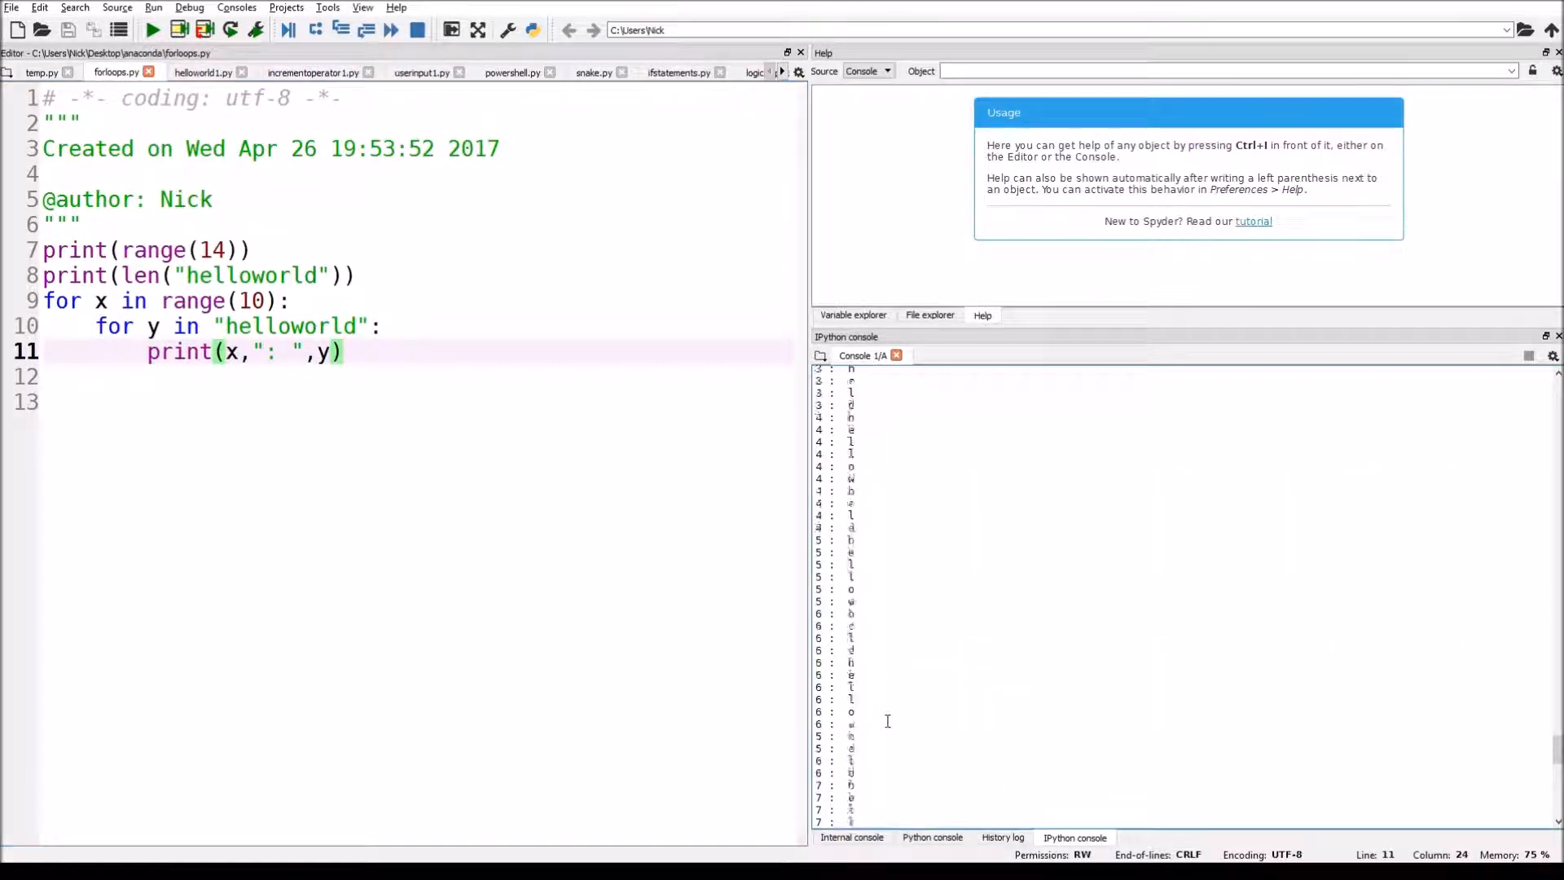
scroll(887, 724, up, 20)
scroll(887, 709, down, 6)
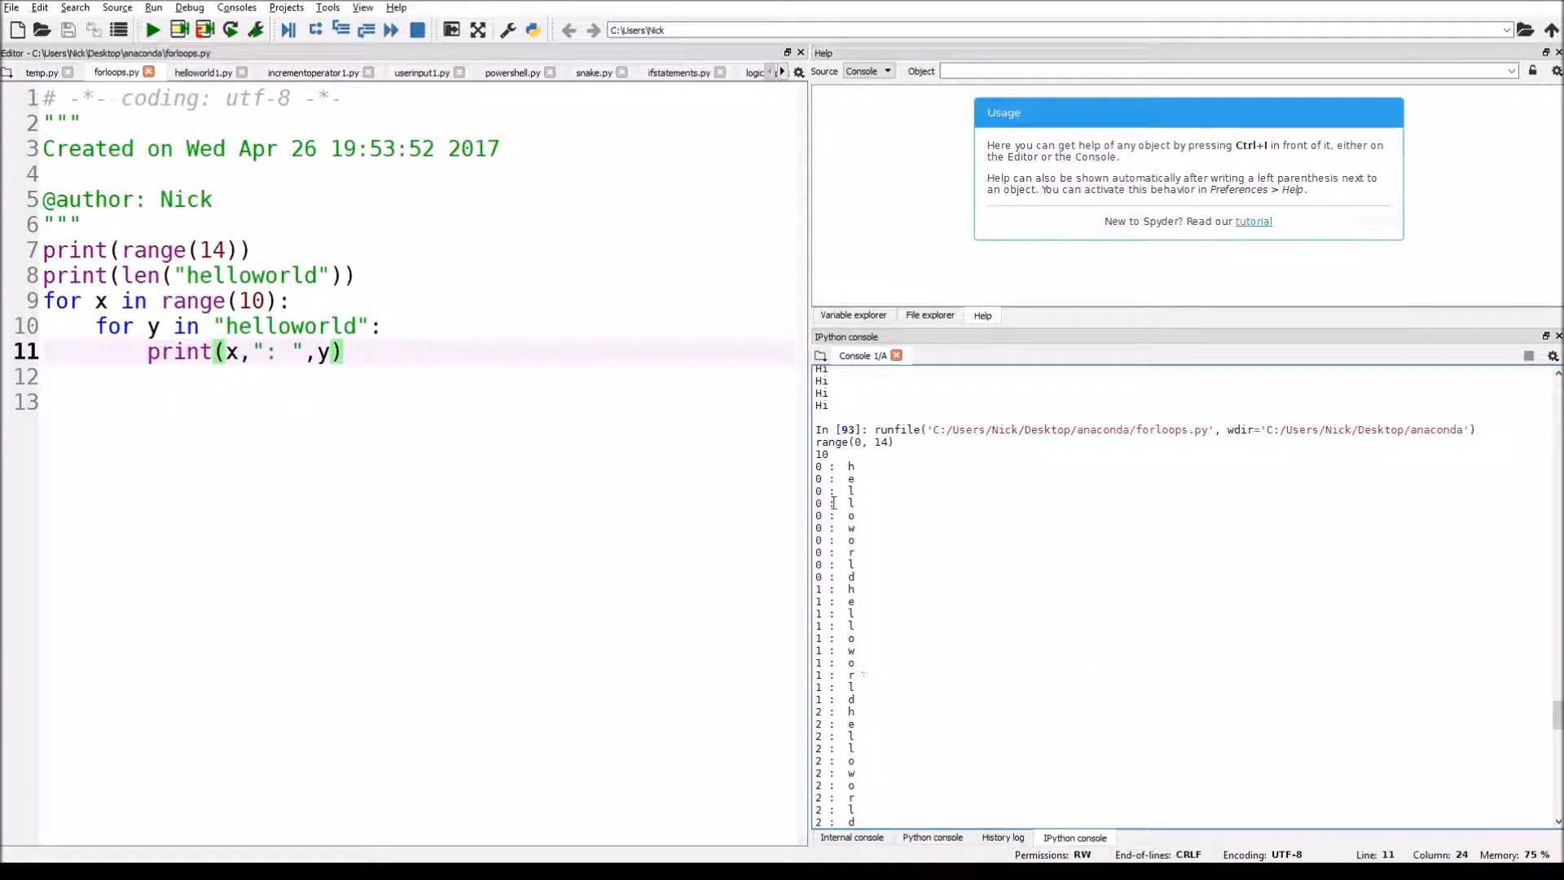
mouse_move(816, 466)
mouse_down()
mouse_move(891, 501)
mouse_move(910, 700)
mouse_up()
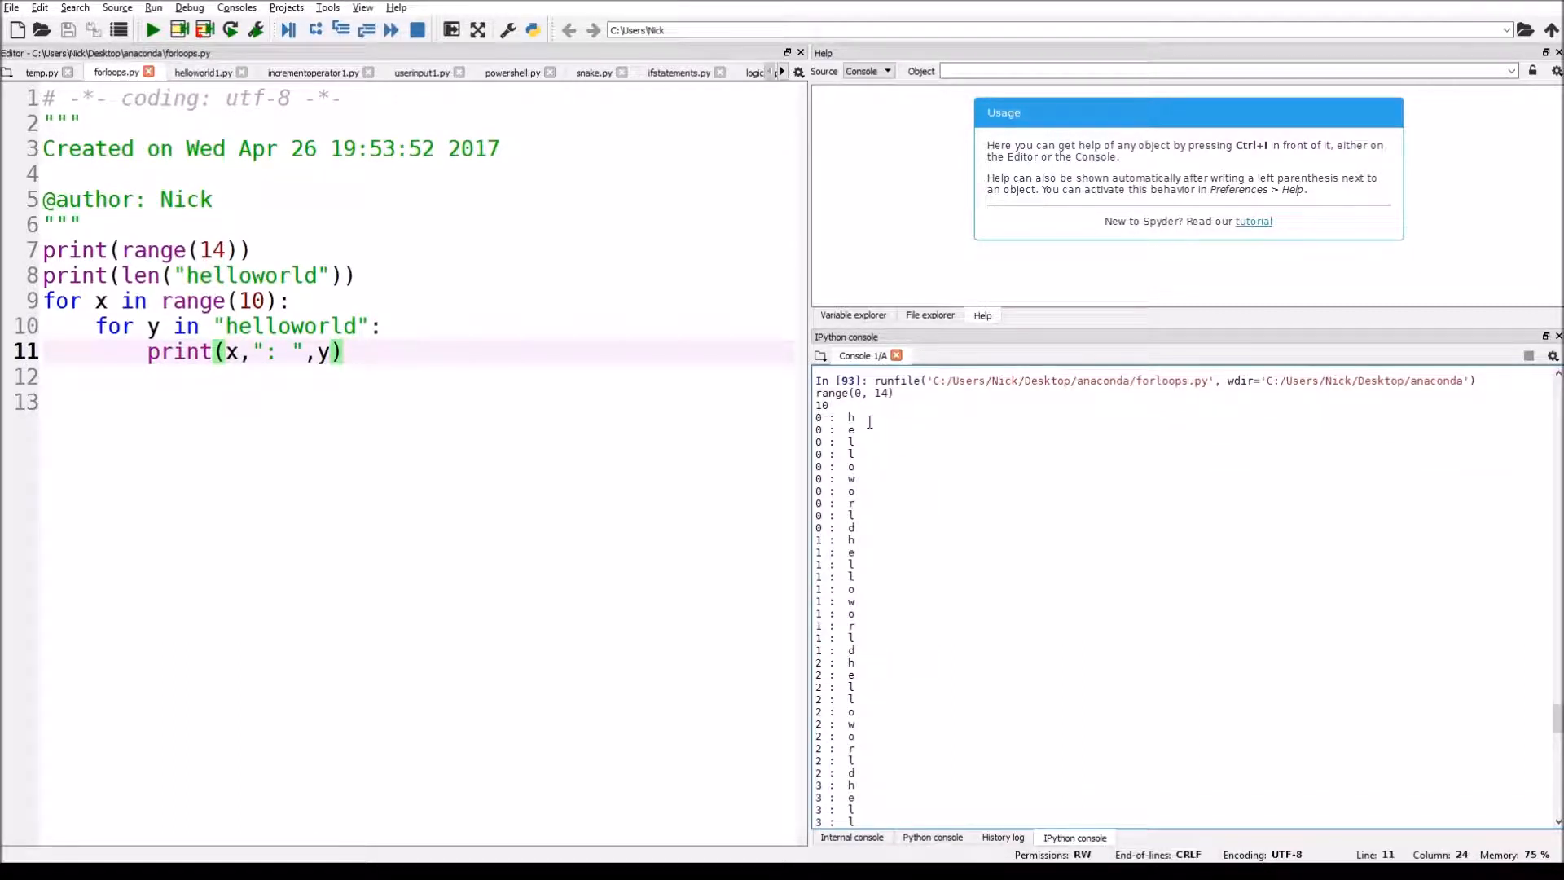
click(870, 421)
drag(870, 526, 855, 421)
click(934, 542)
drag(889, 537, 900, 731)
click(900, 731)
scroll(898, 629, down, 3)
drag(898, 502, 936, 697)
click(936, 697)
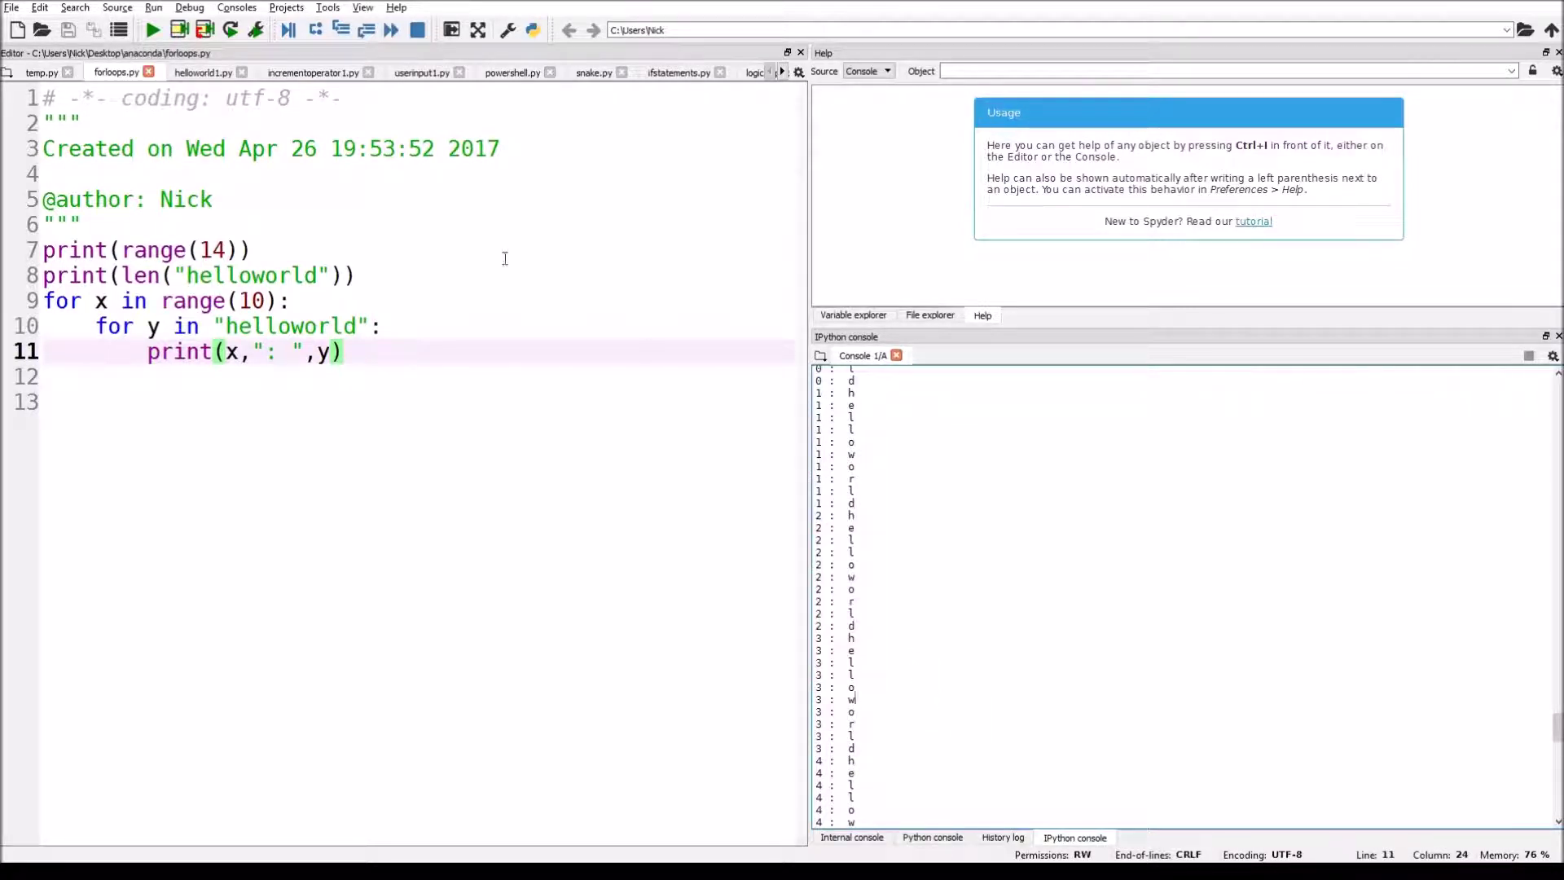
- Repeatedly highlight the outer loop variable x on line 9 while explaining
double_click(100, 301)
click(111, 303)
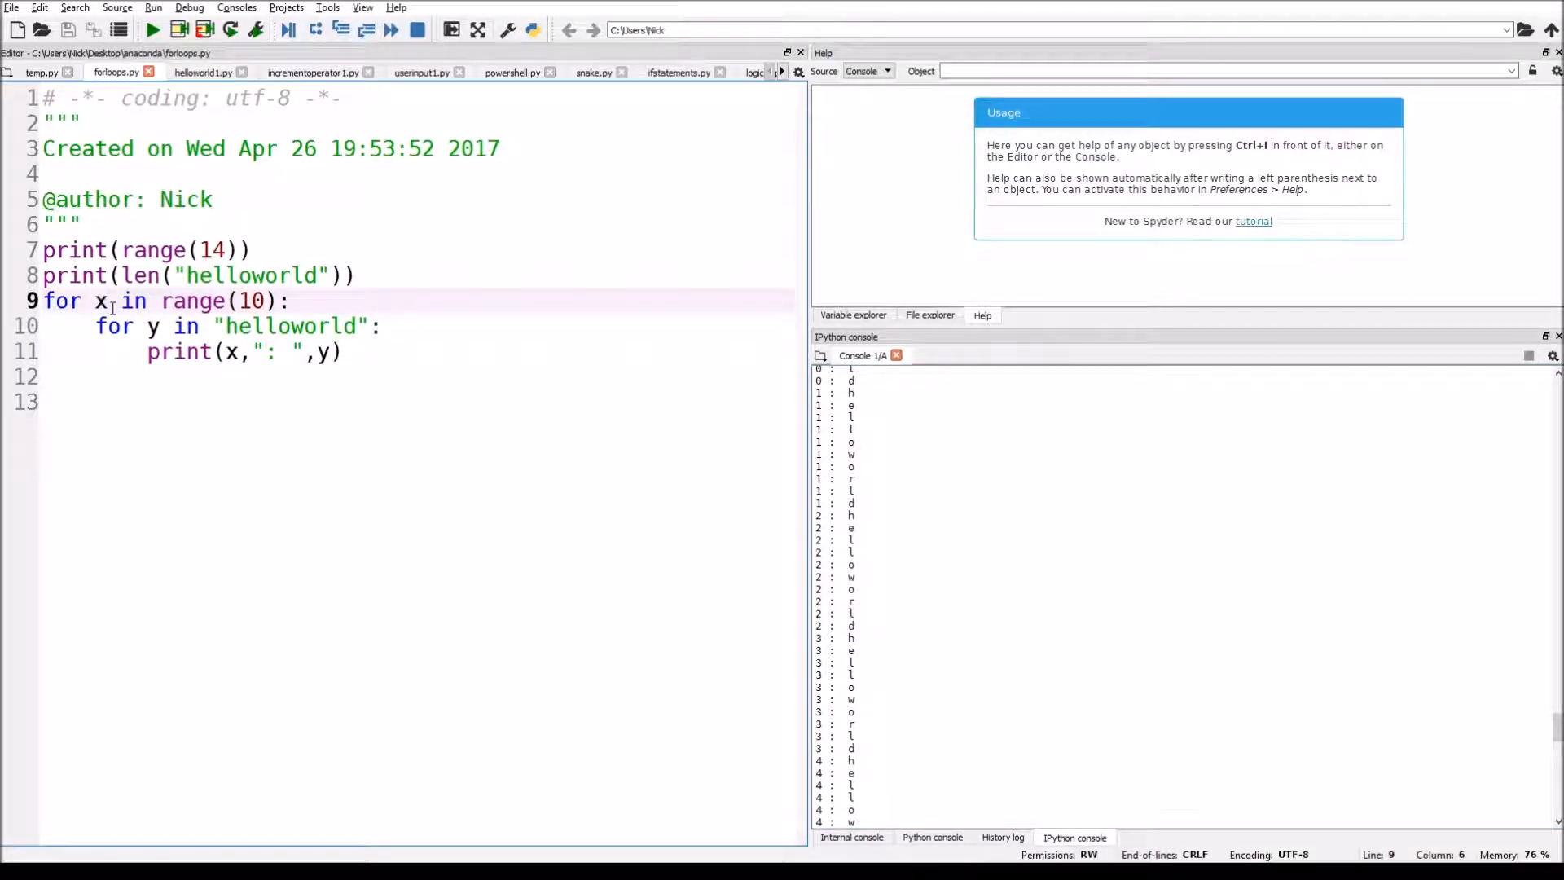
double_click(104, 301)
click(101, 304)
double_click(100, 301)
click(101, 301)
double_click(101, 301)
click(97, 301)
click(224, 353)
text(()
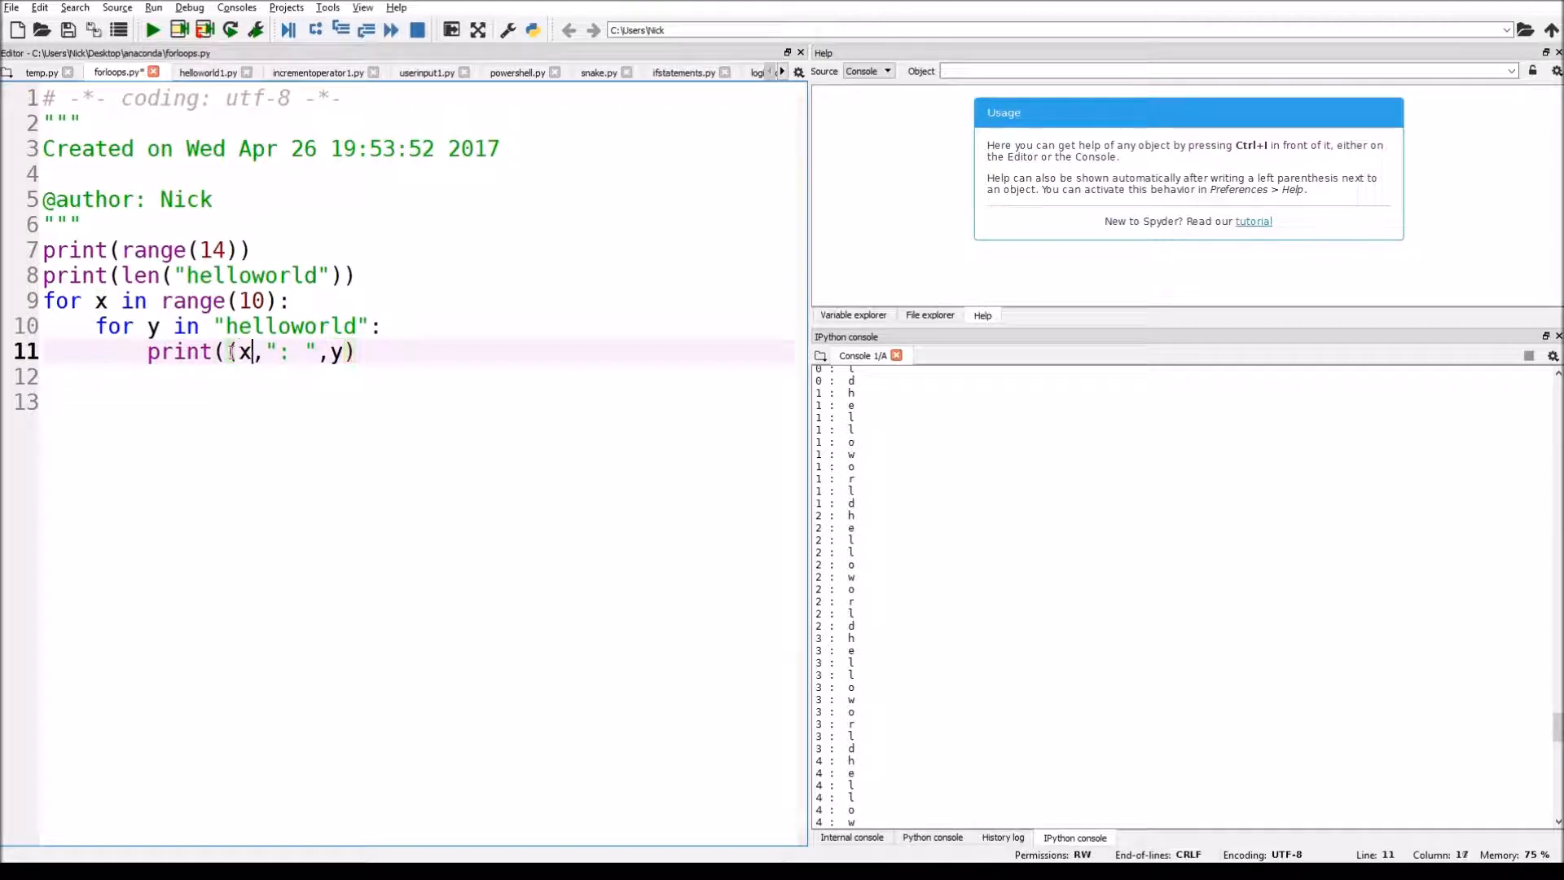
key(Right)
text(+)
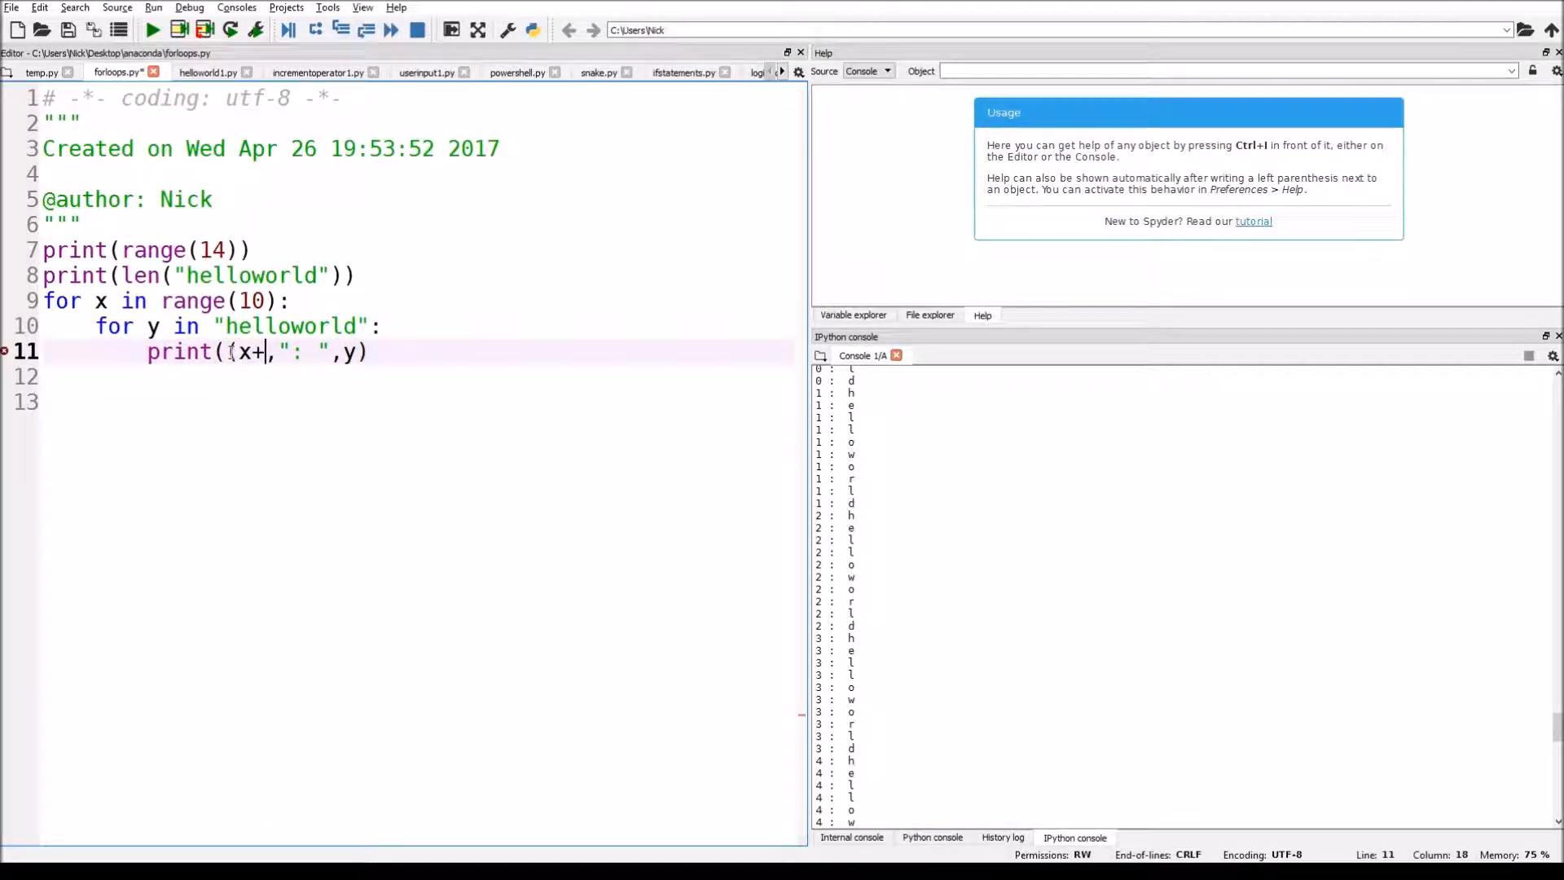
text(1))
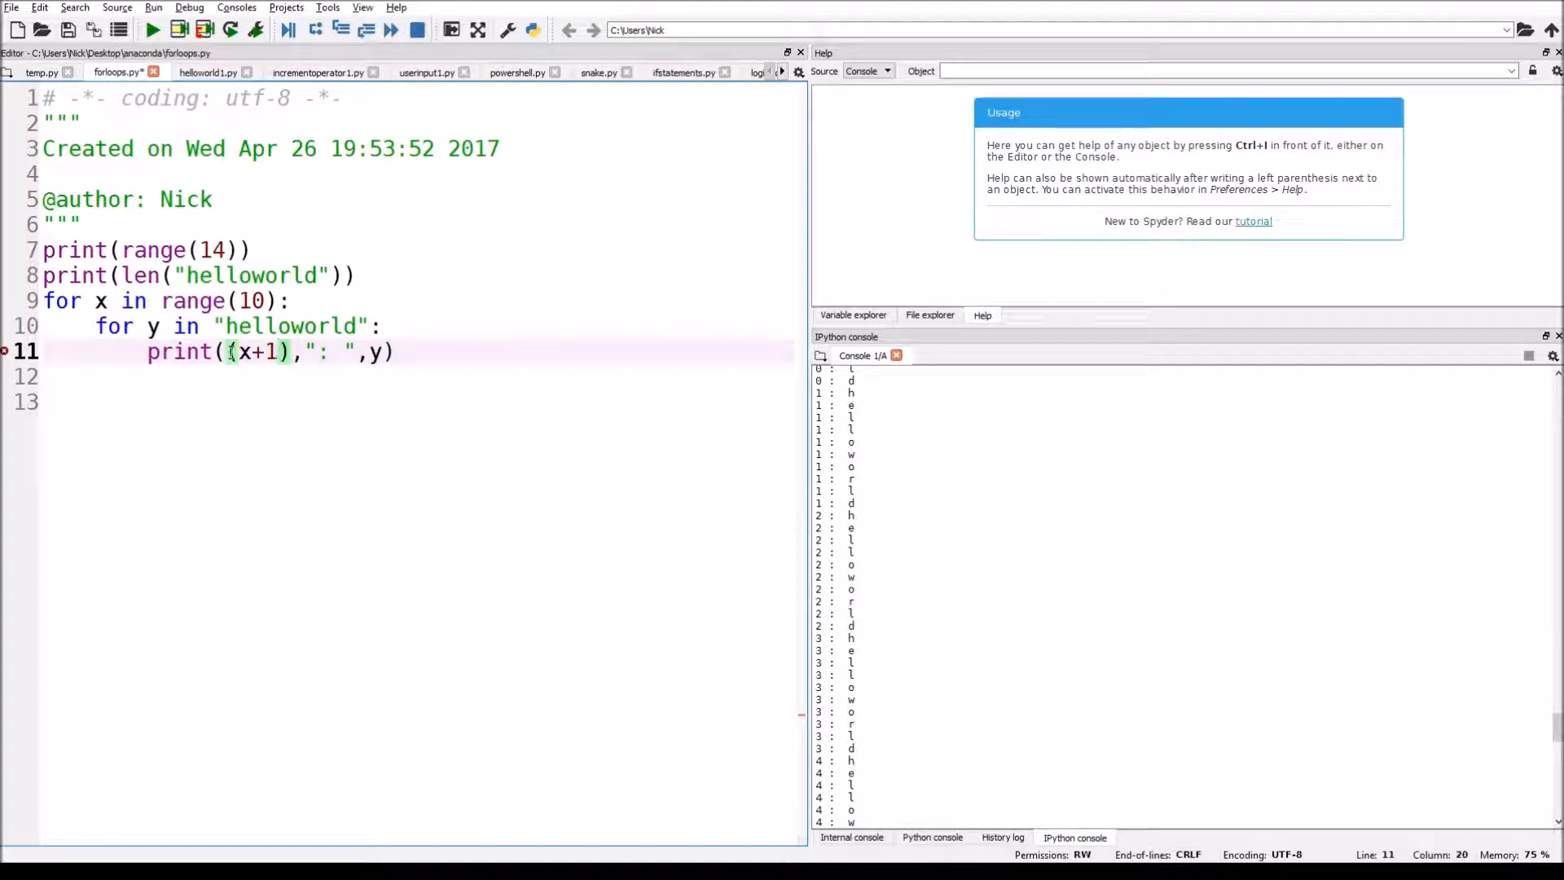
click(153, 29)
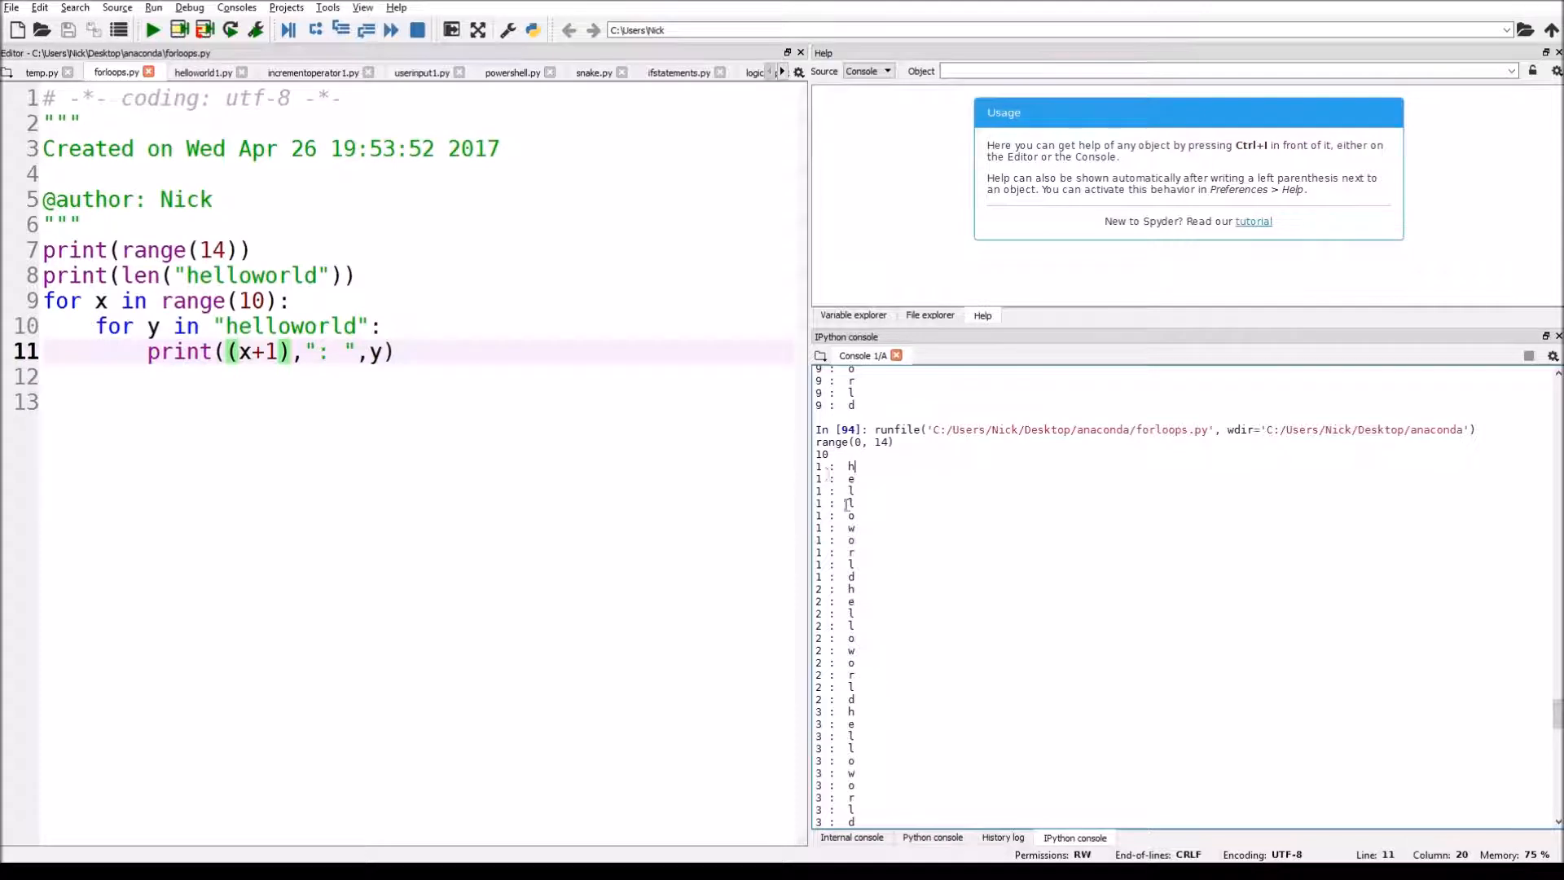
scroll(868, 618, down, 4)
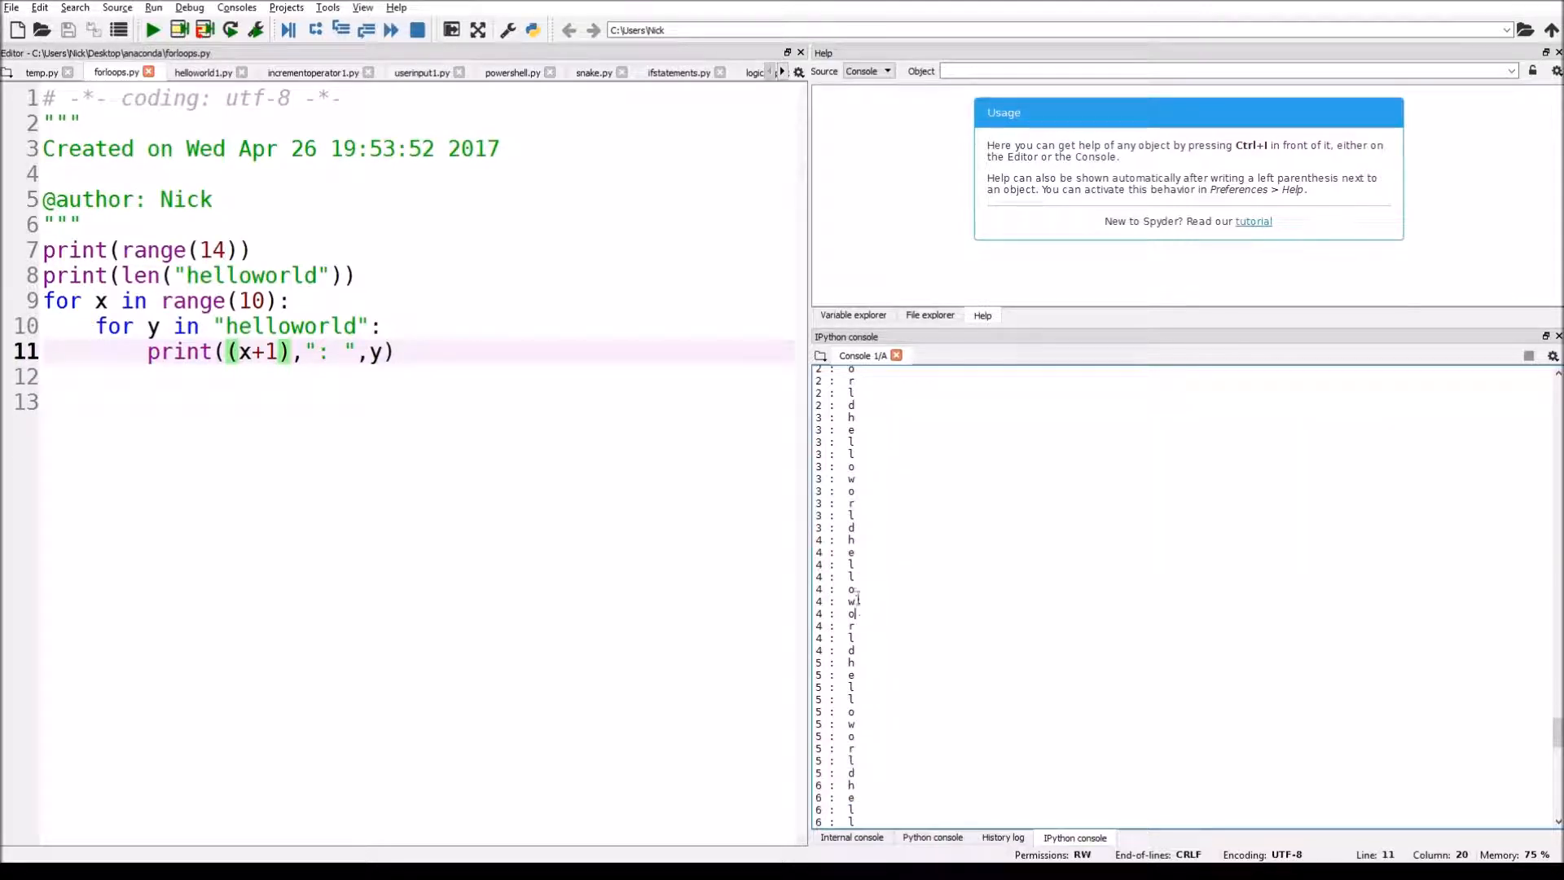
scroll(879, 675, down, 2)
scroll(877, 655, down, 2)
scroll(923, 639, down, 10)
scroll(874, 623, up, 3)
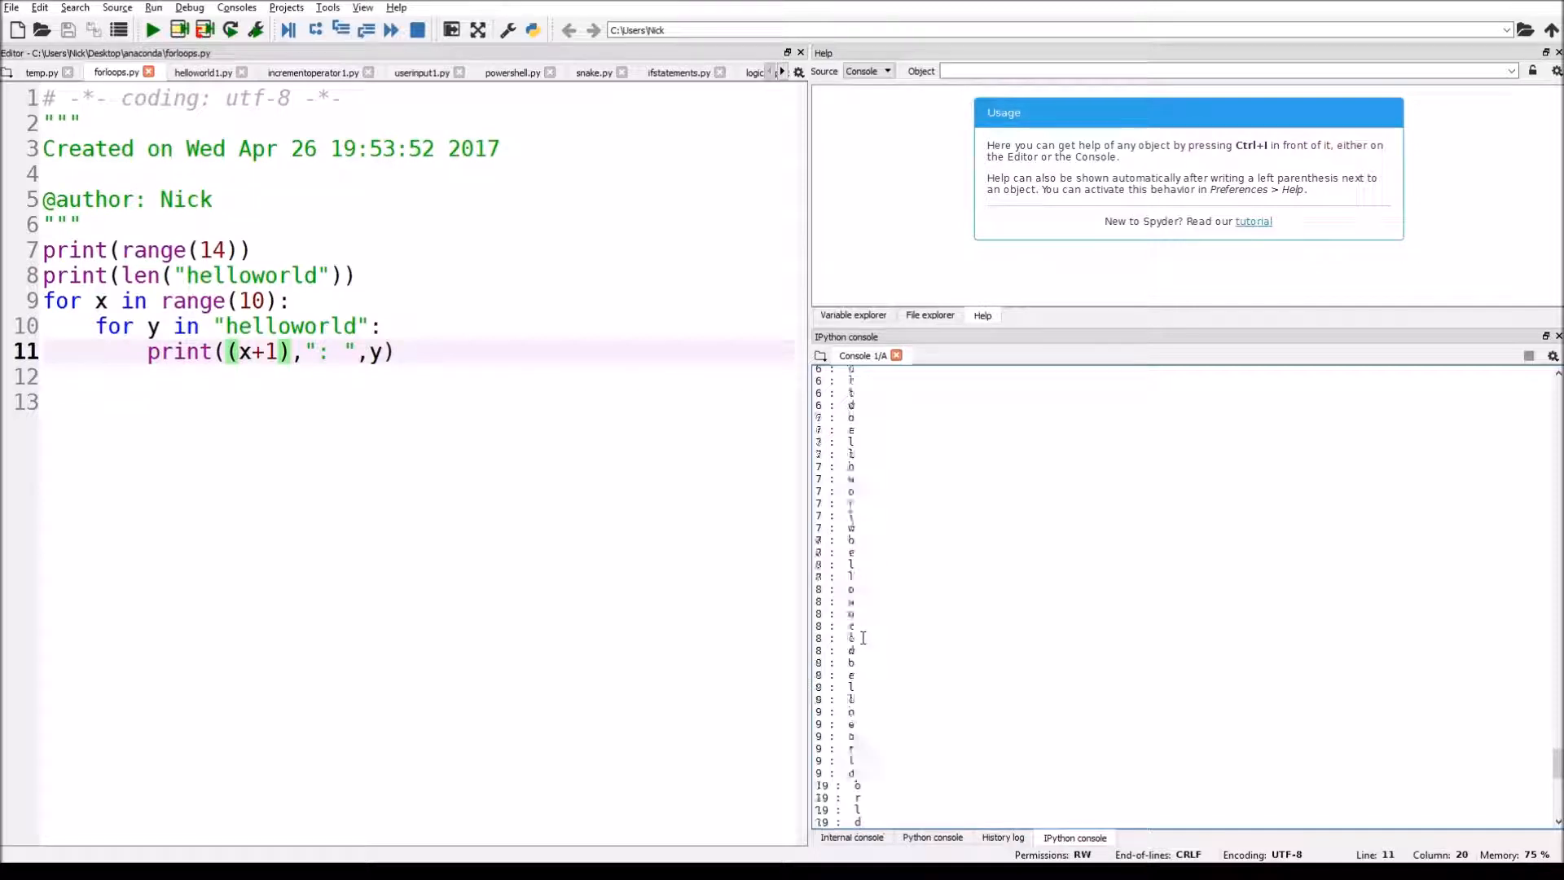
scroll(863, 636, down, 2)
scroll(894, 519, up, 9)
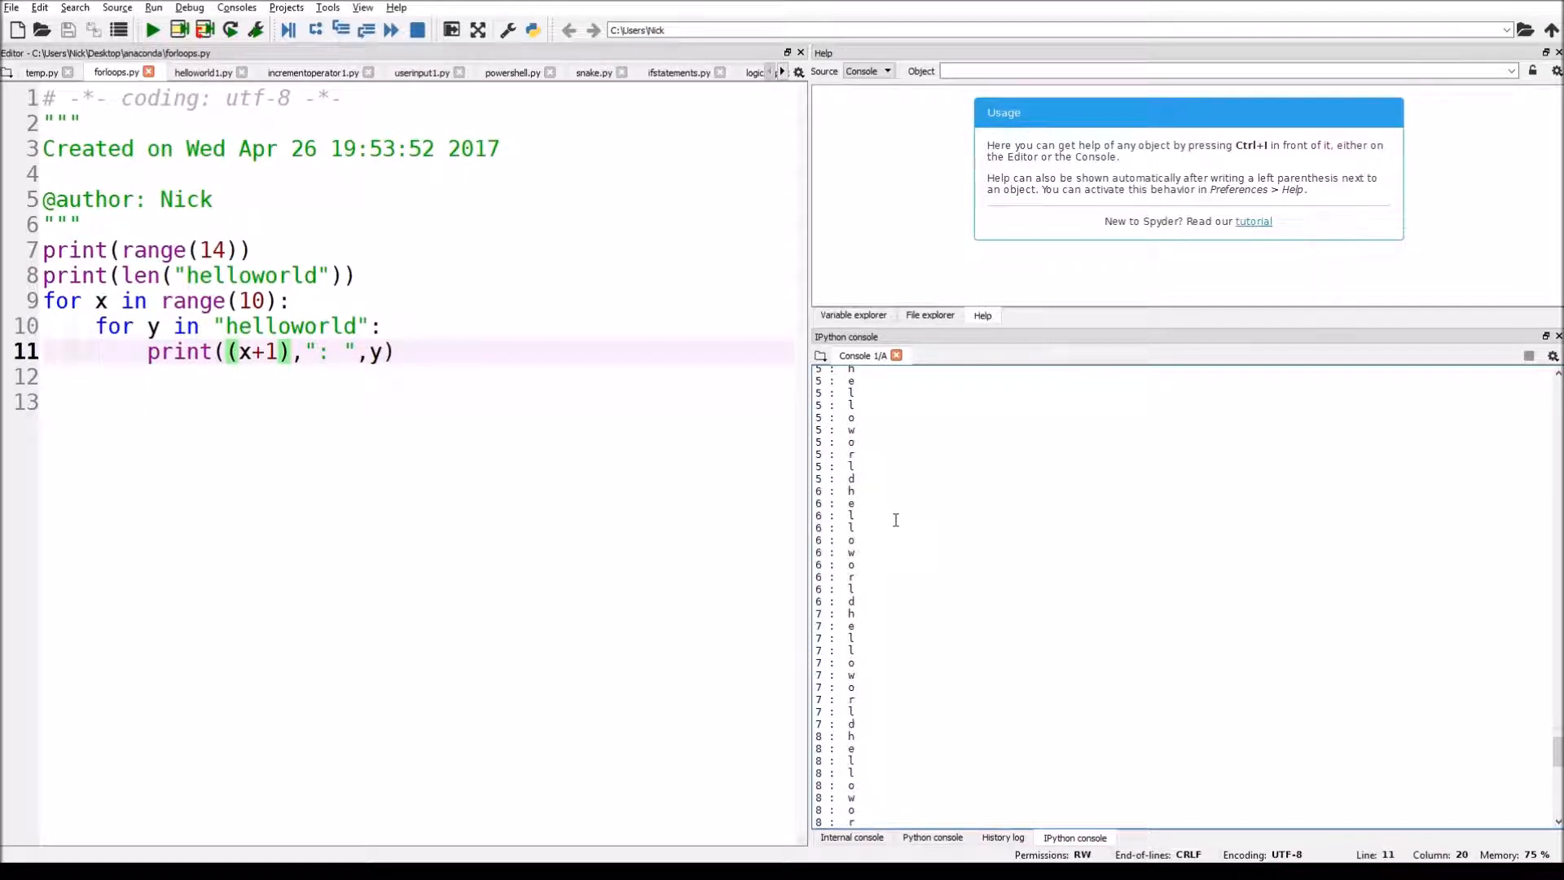
scroll(896, 521, down, 8)
scroll(889, 594, up, 5)
scroll(884, 465, up, 5)
scroll(832, 676, up, 5)
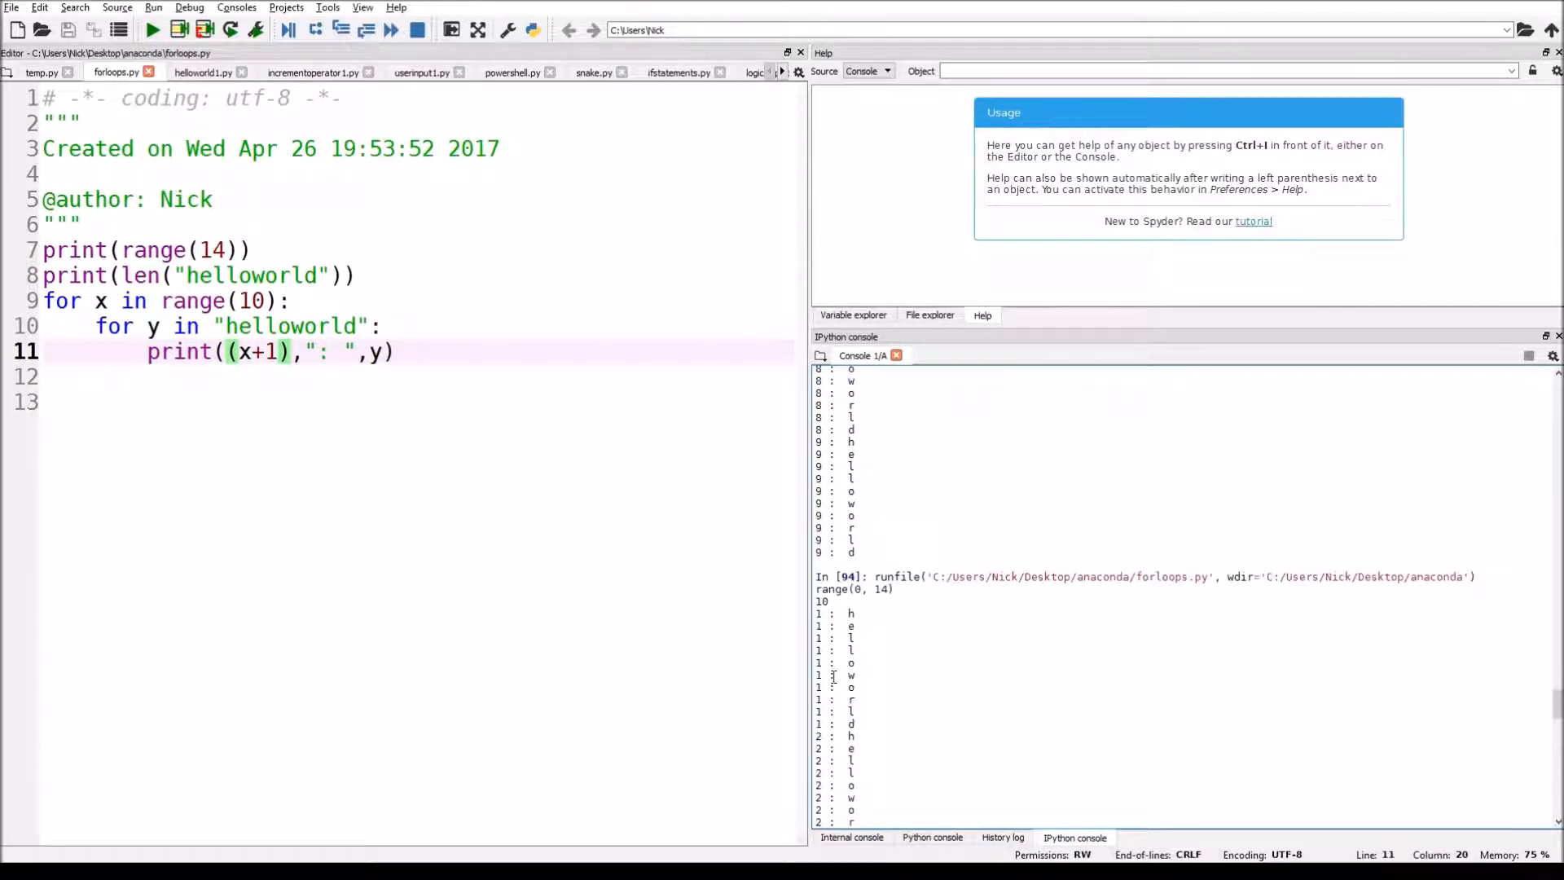
scroll(919, 620, down, 10)
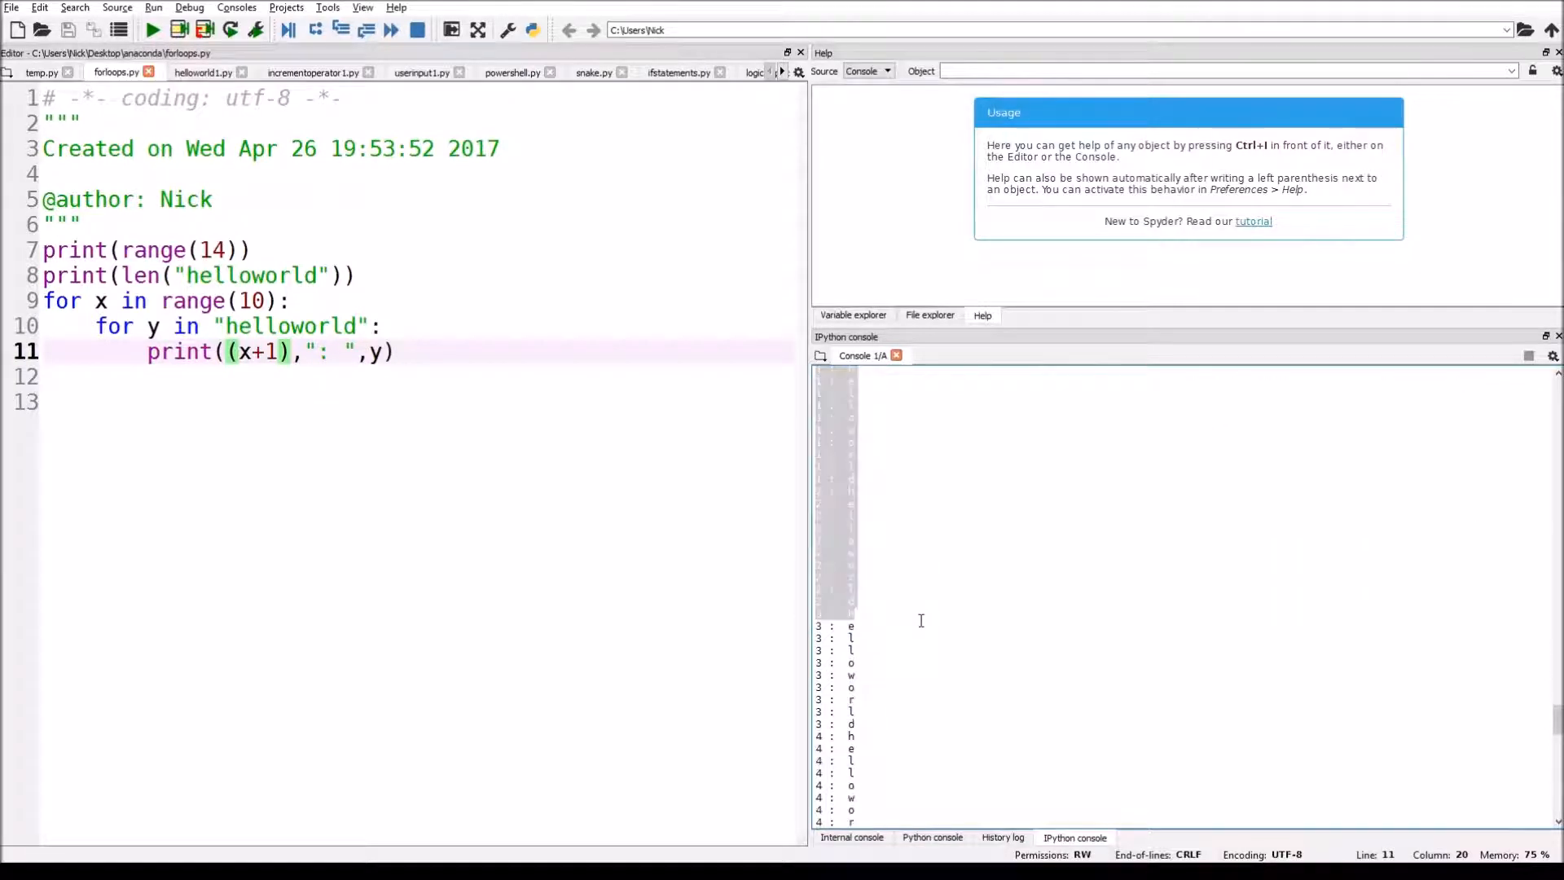
scroll(941, 672, down, 8)
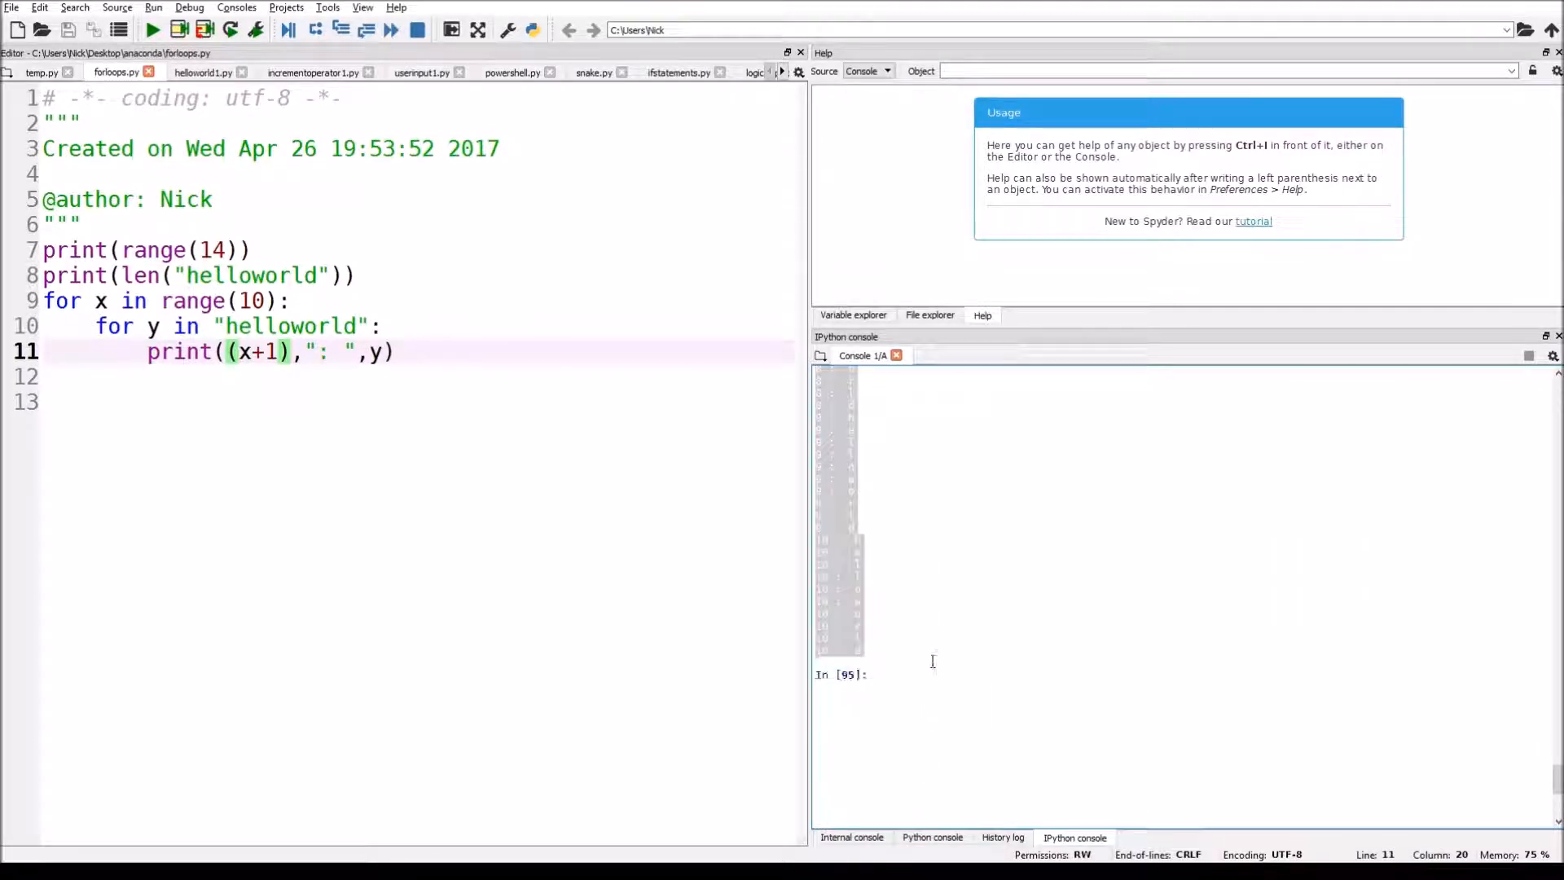
drag(899, 639, 771, 568)
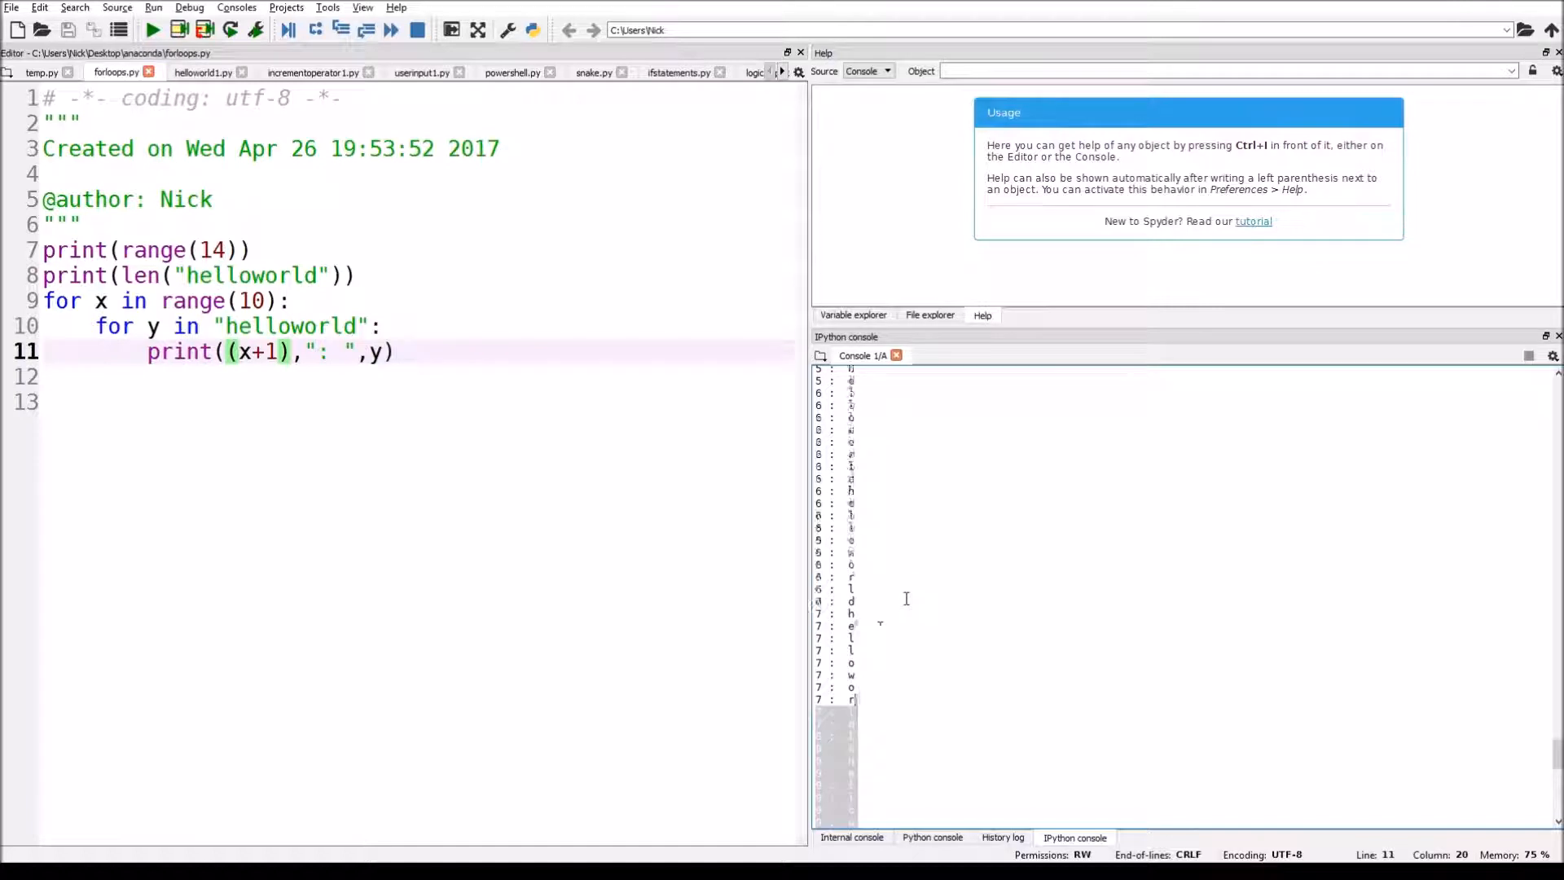
scroll(899, 637, up, 7)
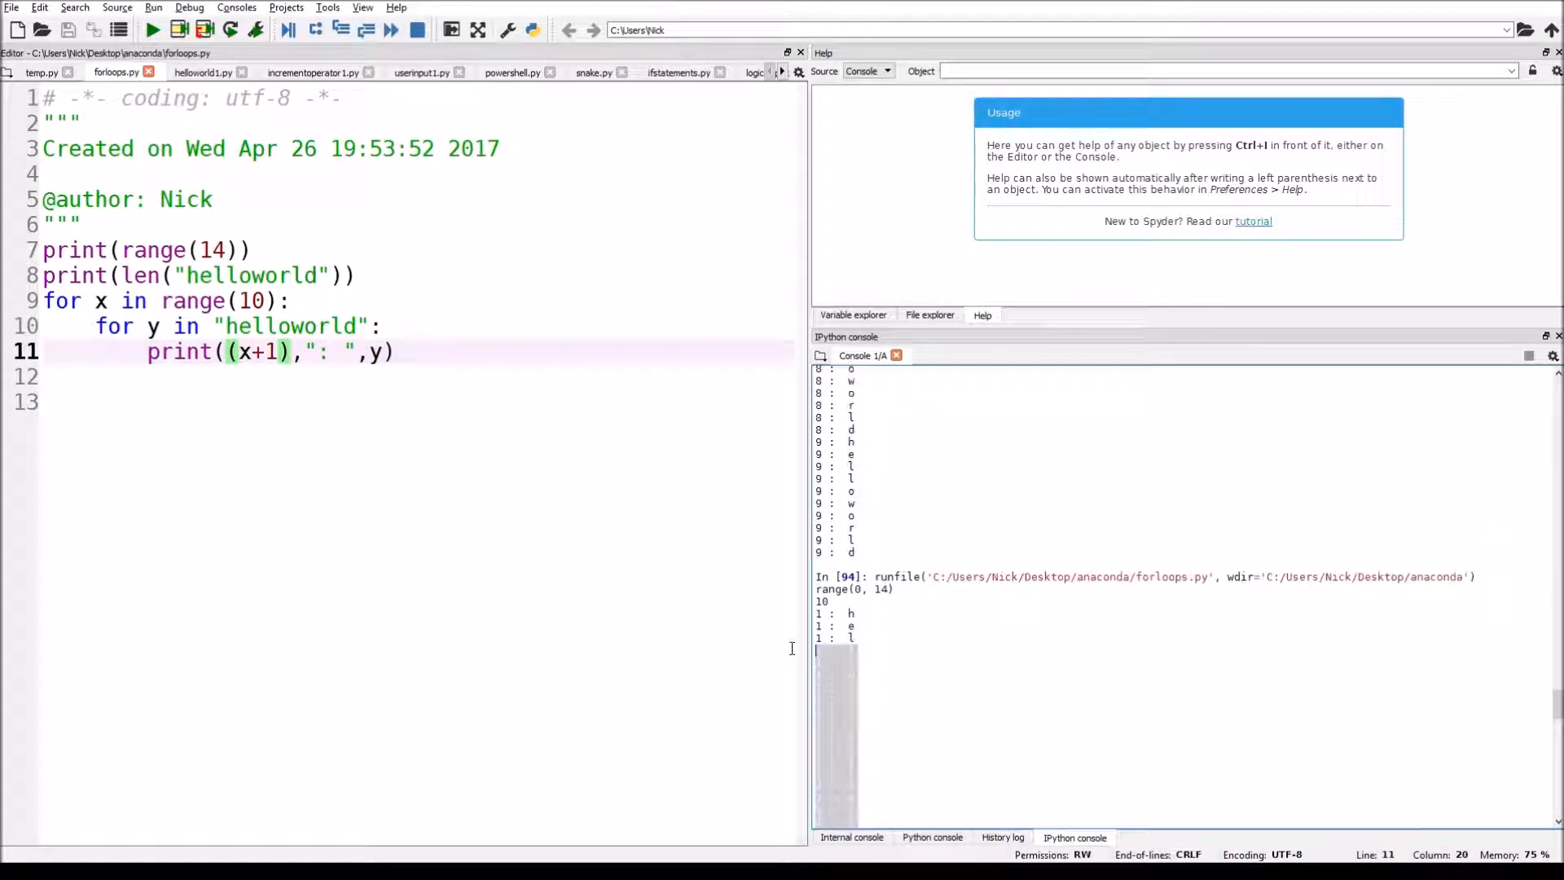
click(899, 636)
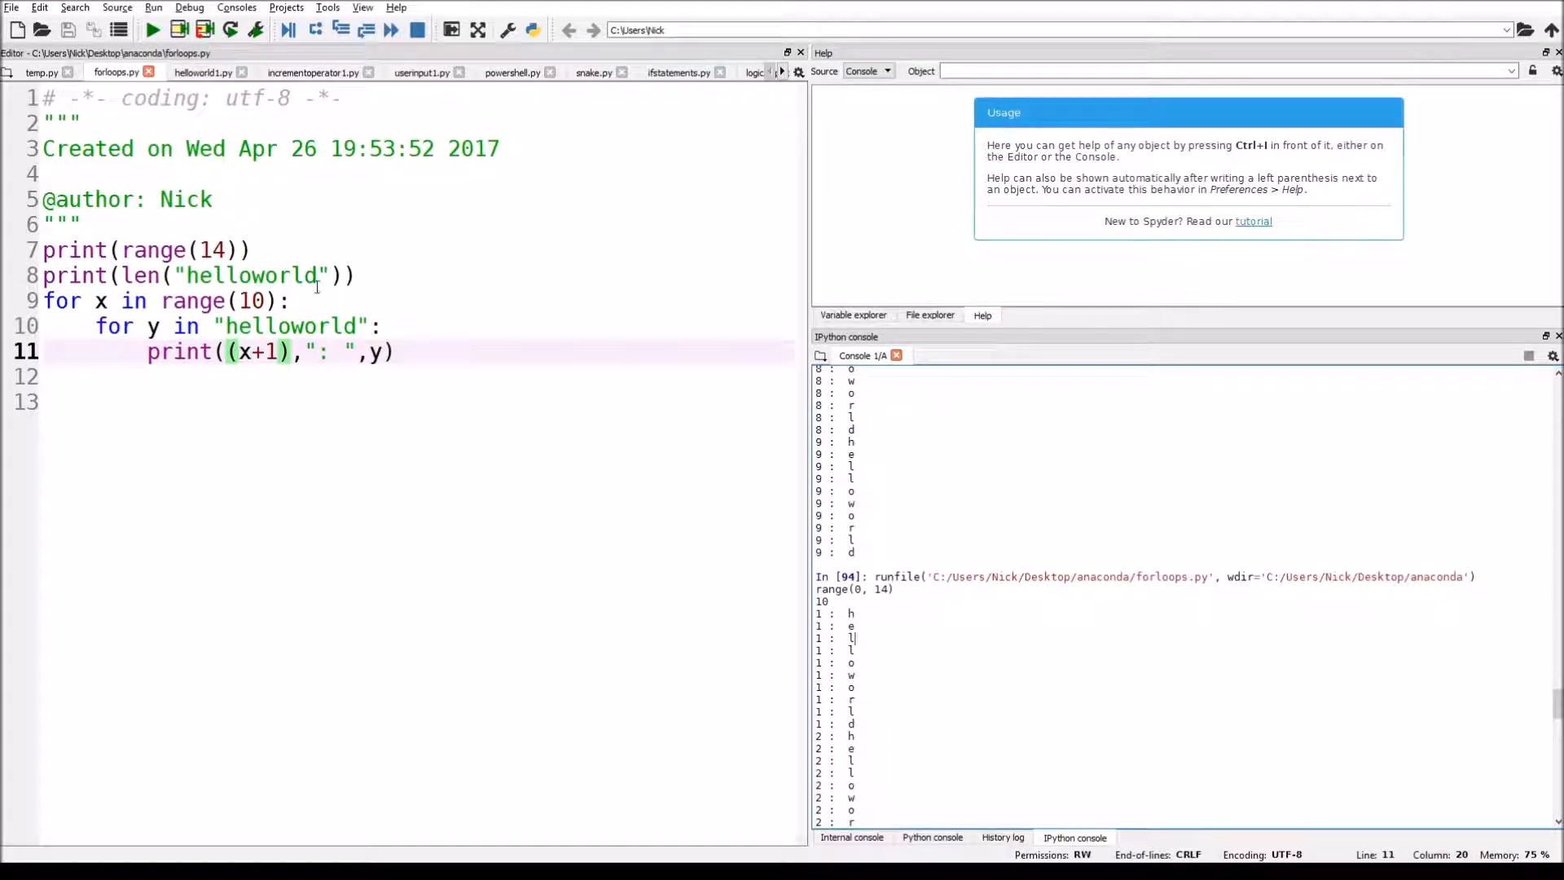
drag(459, 345, 36, 326)
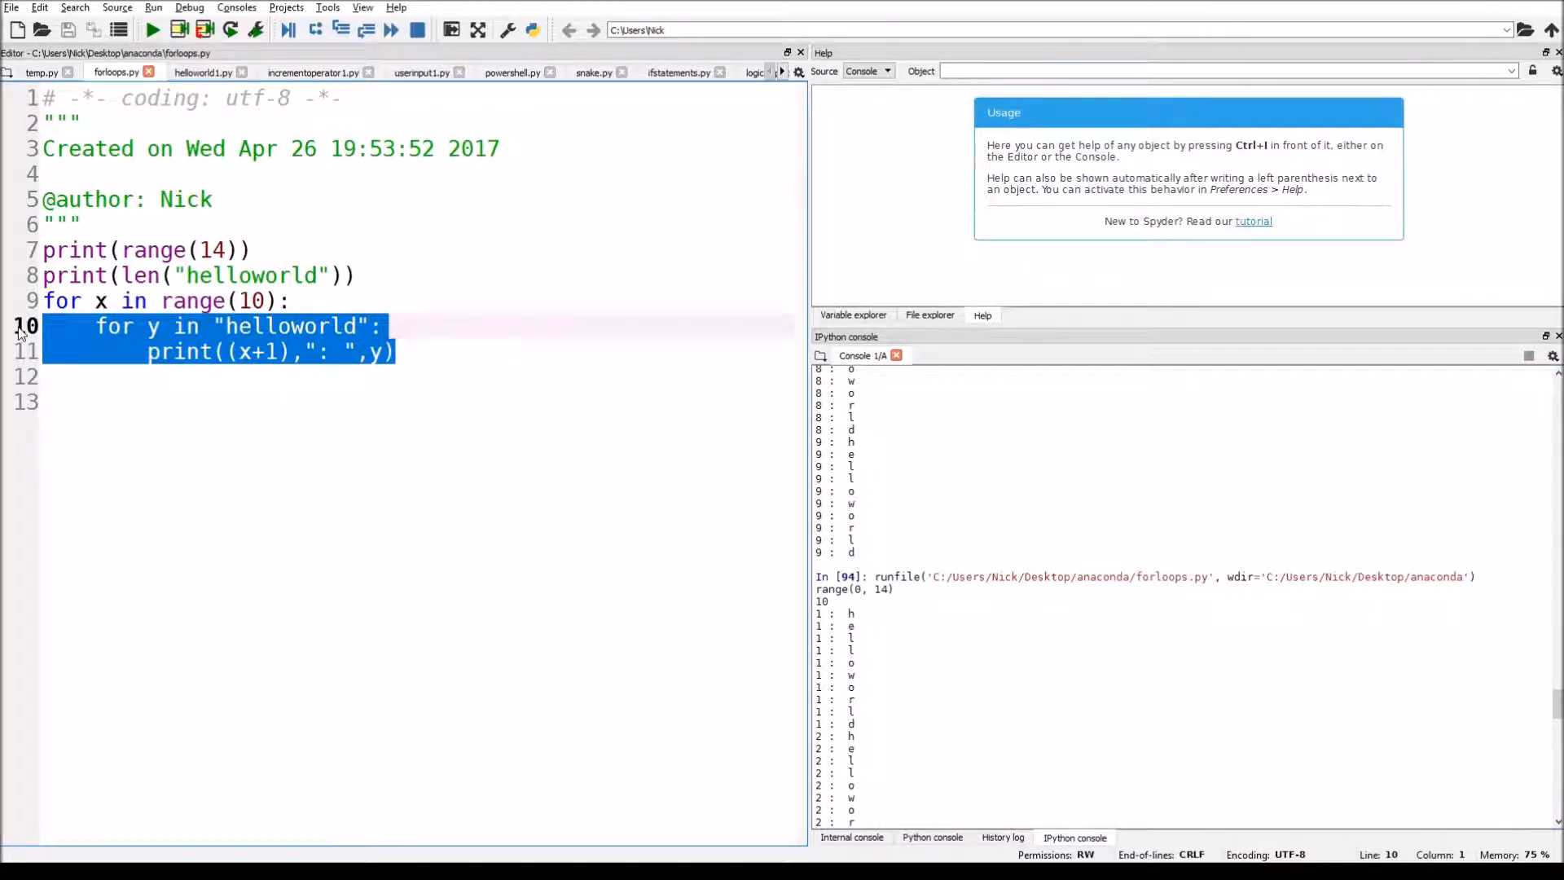
key(Delete)
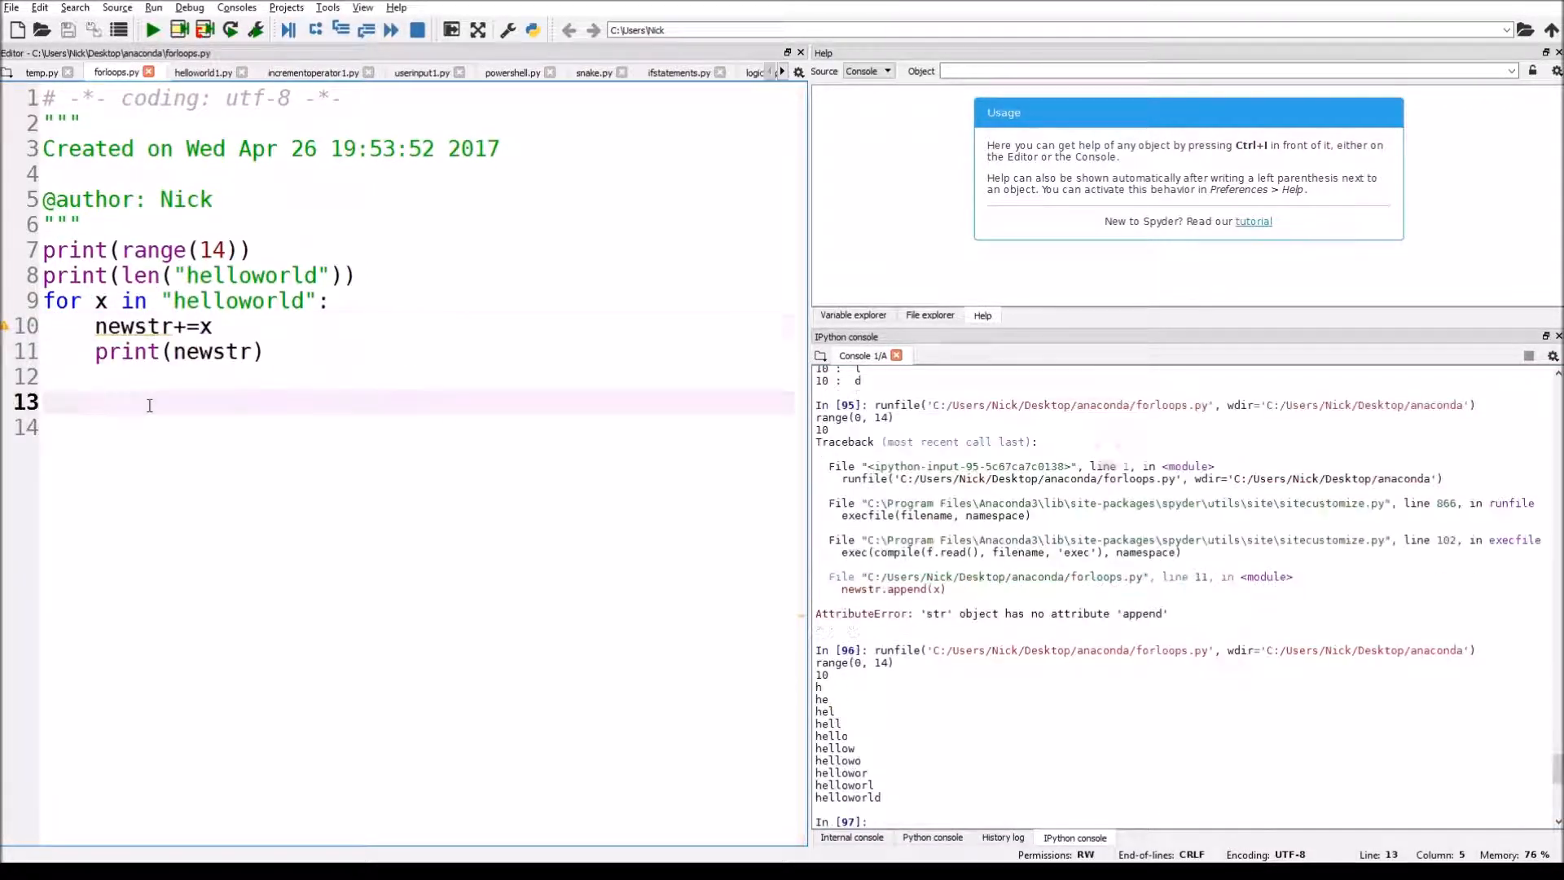
- Highlight the cumulative newstr loop and its "helloworld" string to explain them
mouse_move(147, 402)
mouse_down()
mouse_move(36, 326)
mouse_move(42, 301)
mouse_up()
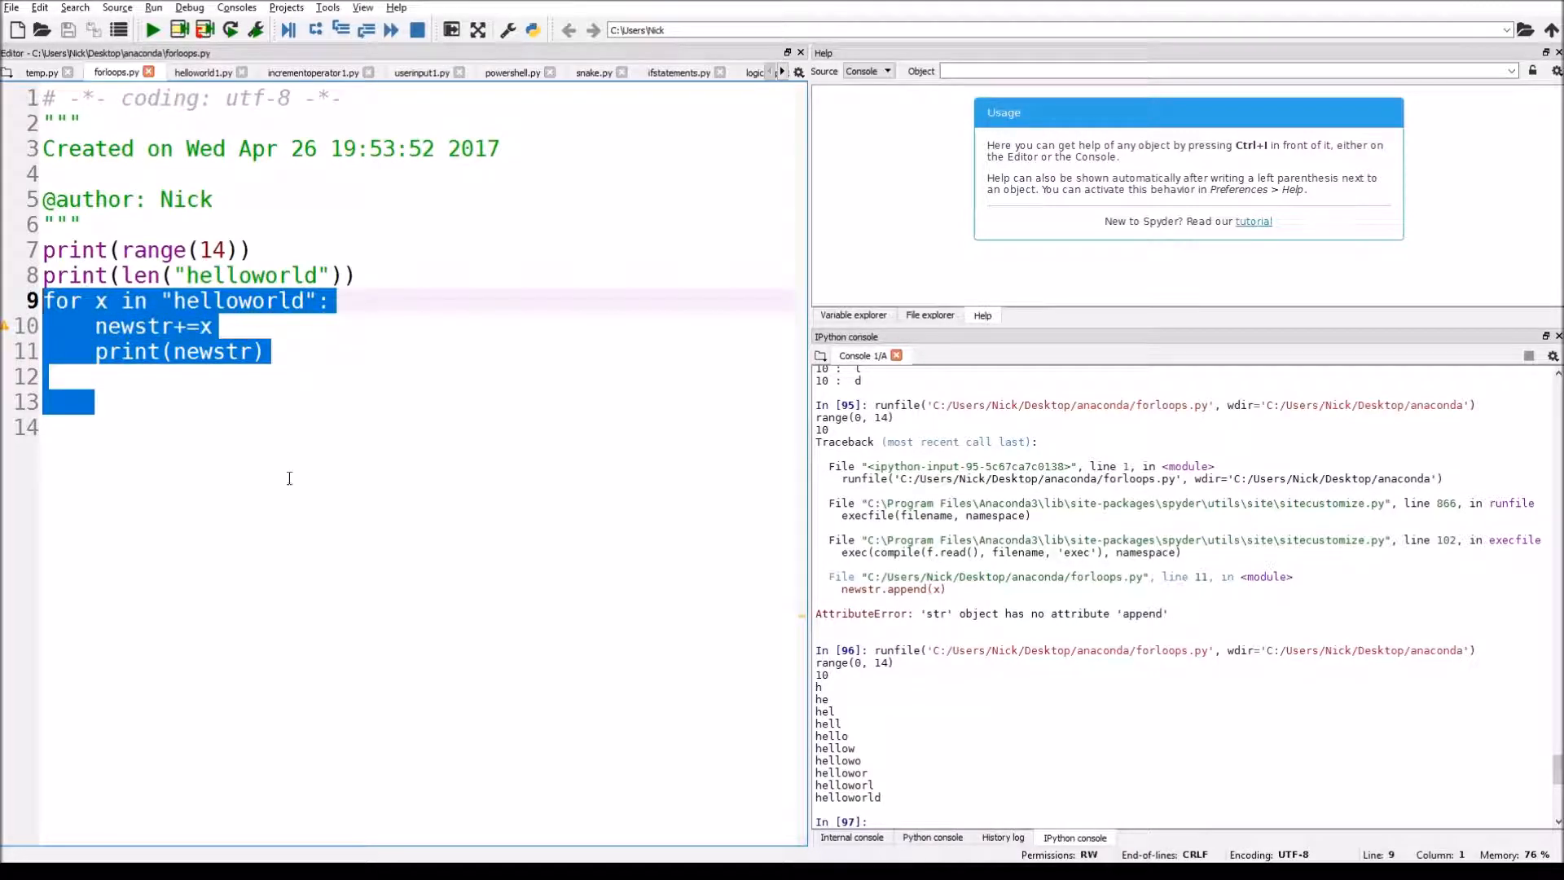
click(612, 660)
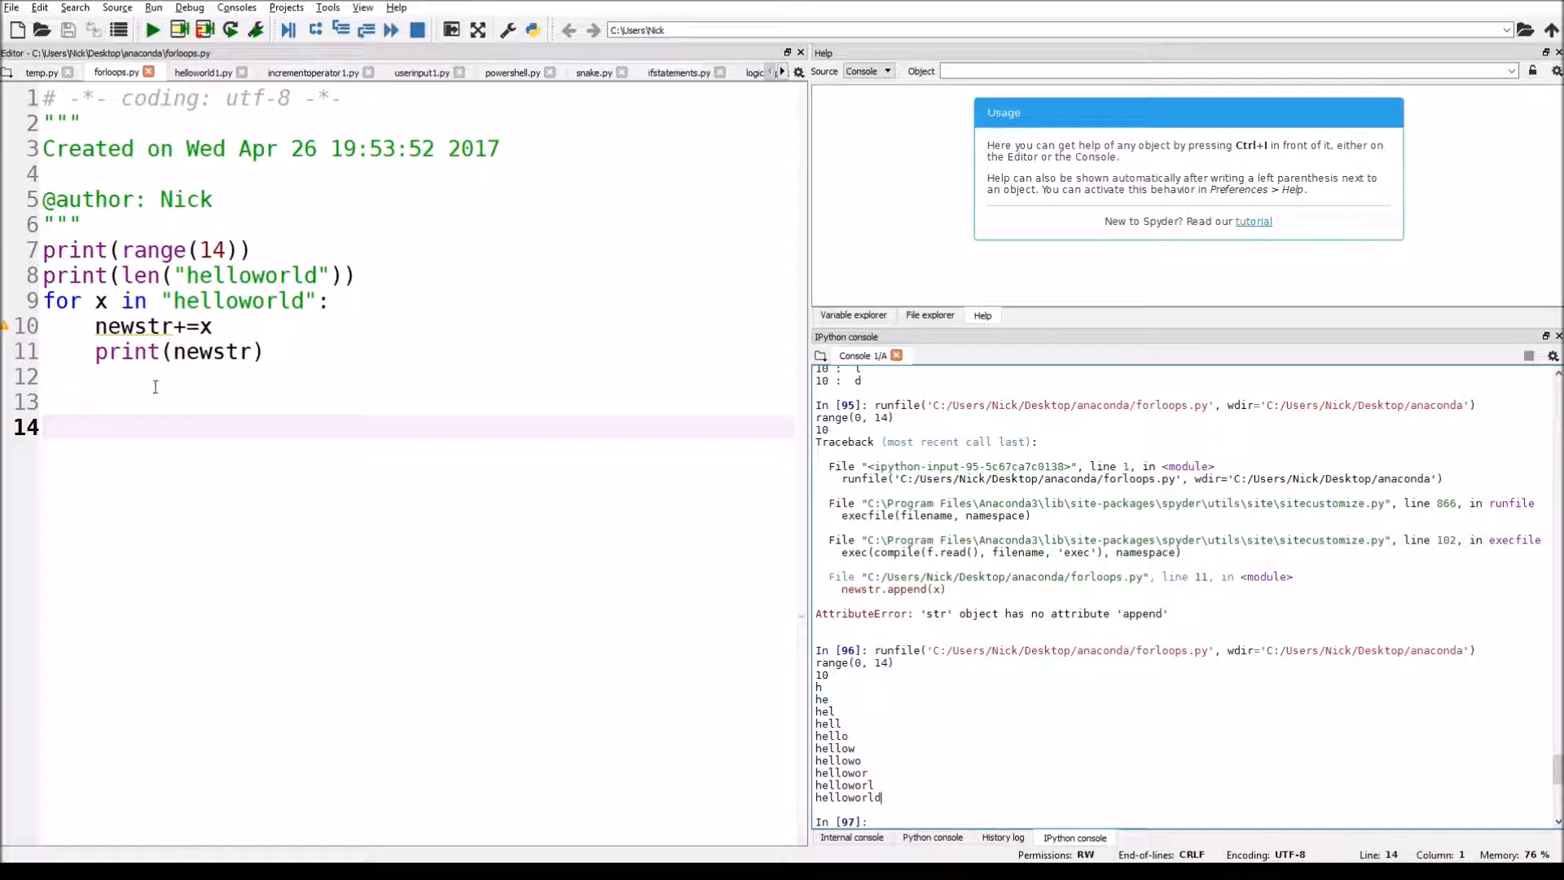
mouse_move(163, 300)
mouse_down()
mouse_move(321, 301)
mouse_move(160, 301)
mouse_up()
click(322, 301)
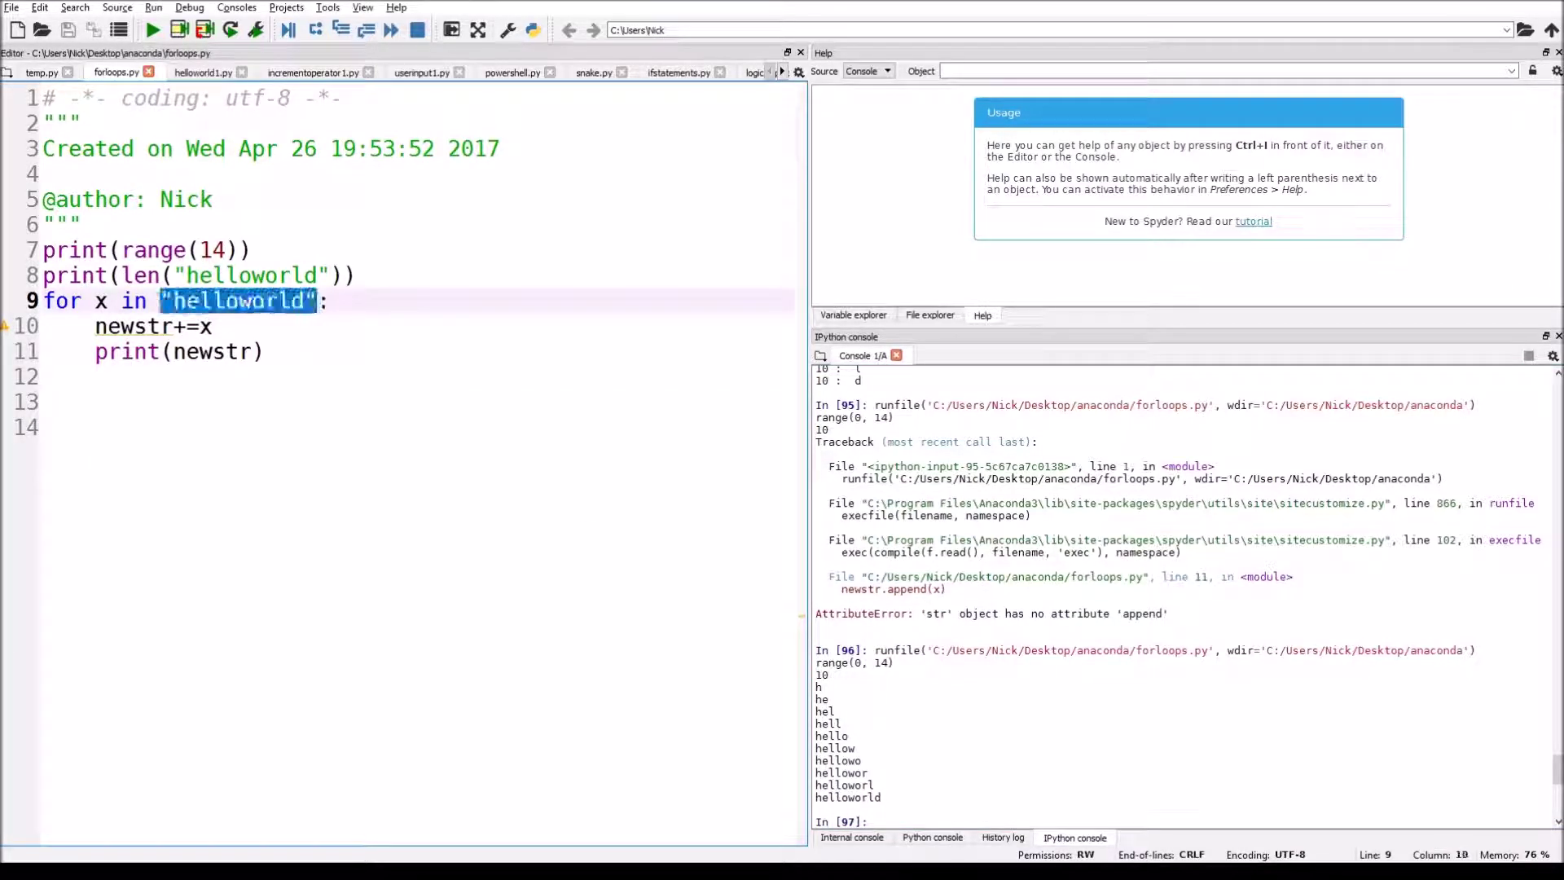
click(160, 302)
- Highlight the range and length print lines 7–8 to explain them
drag(45, 275, 357, 275)
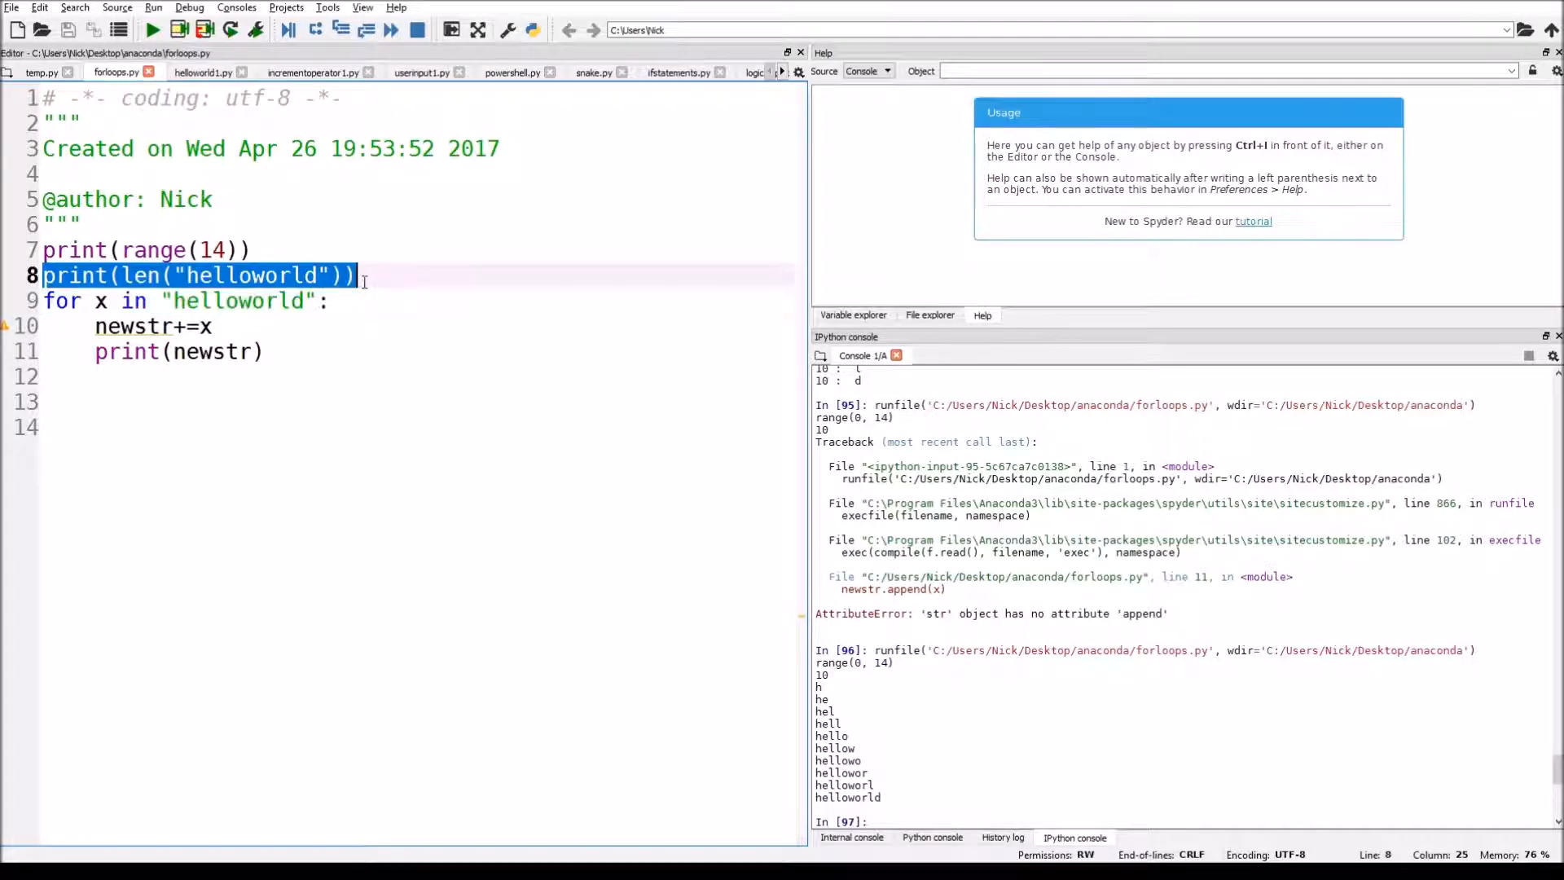
click(384, 257)
triple_click(385, 258)
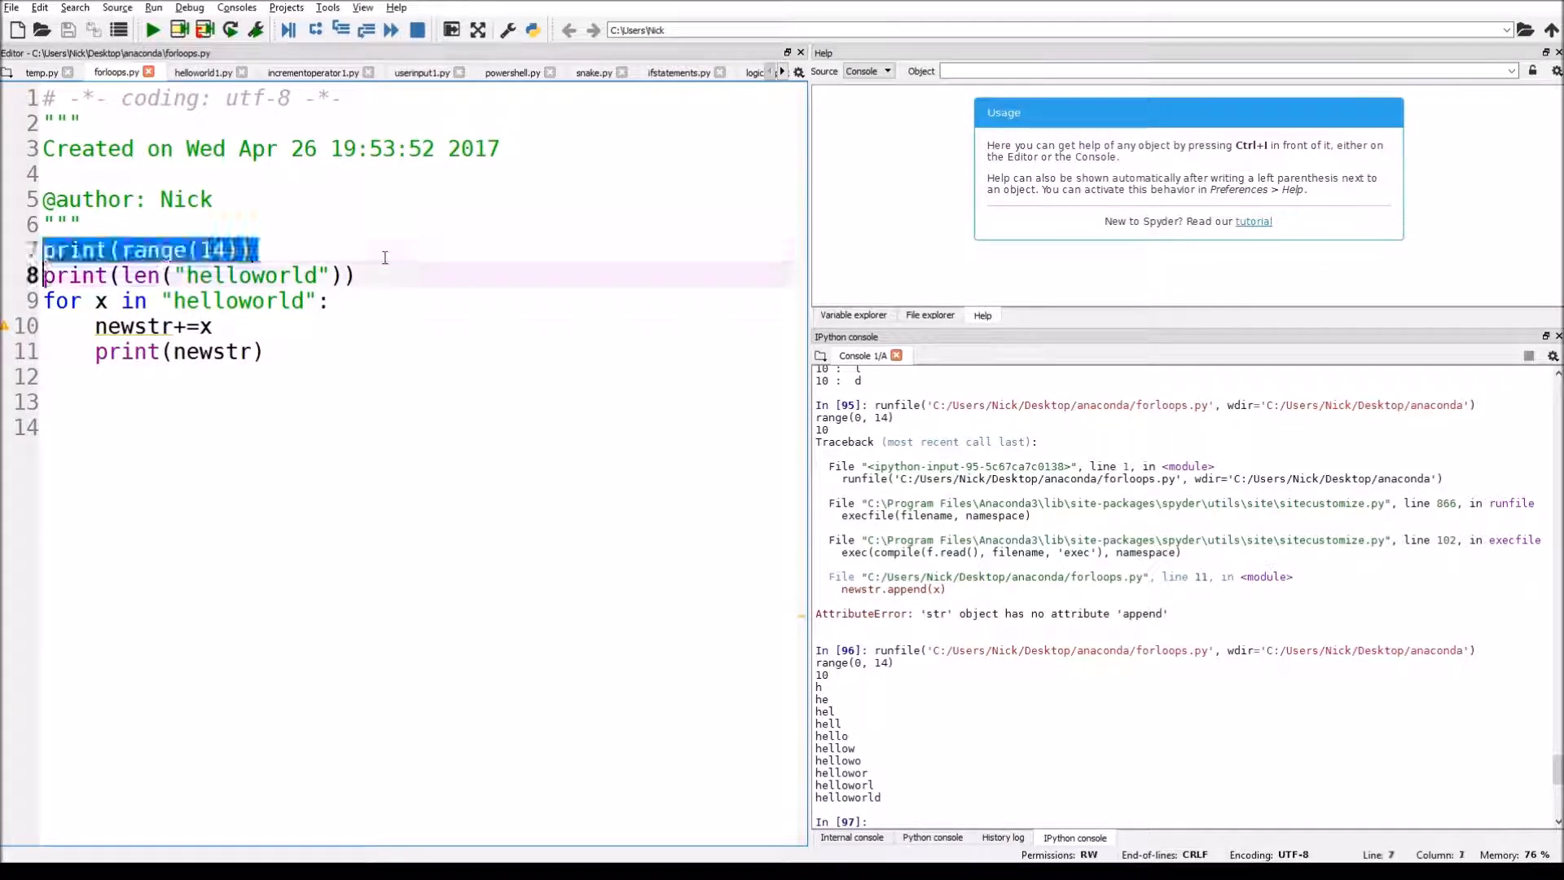
click(374, 256)
triple_click(374, 255)
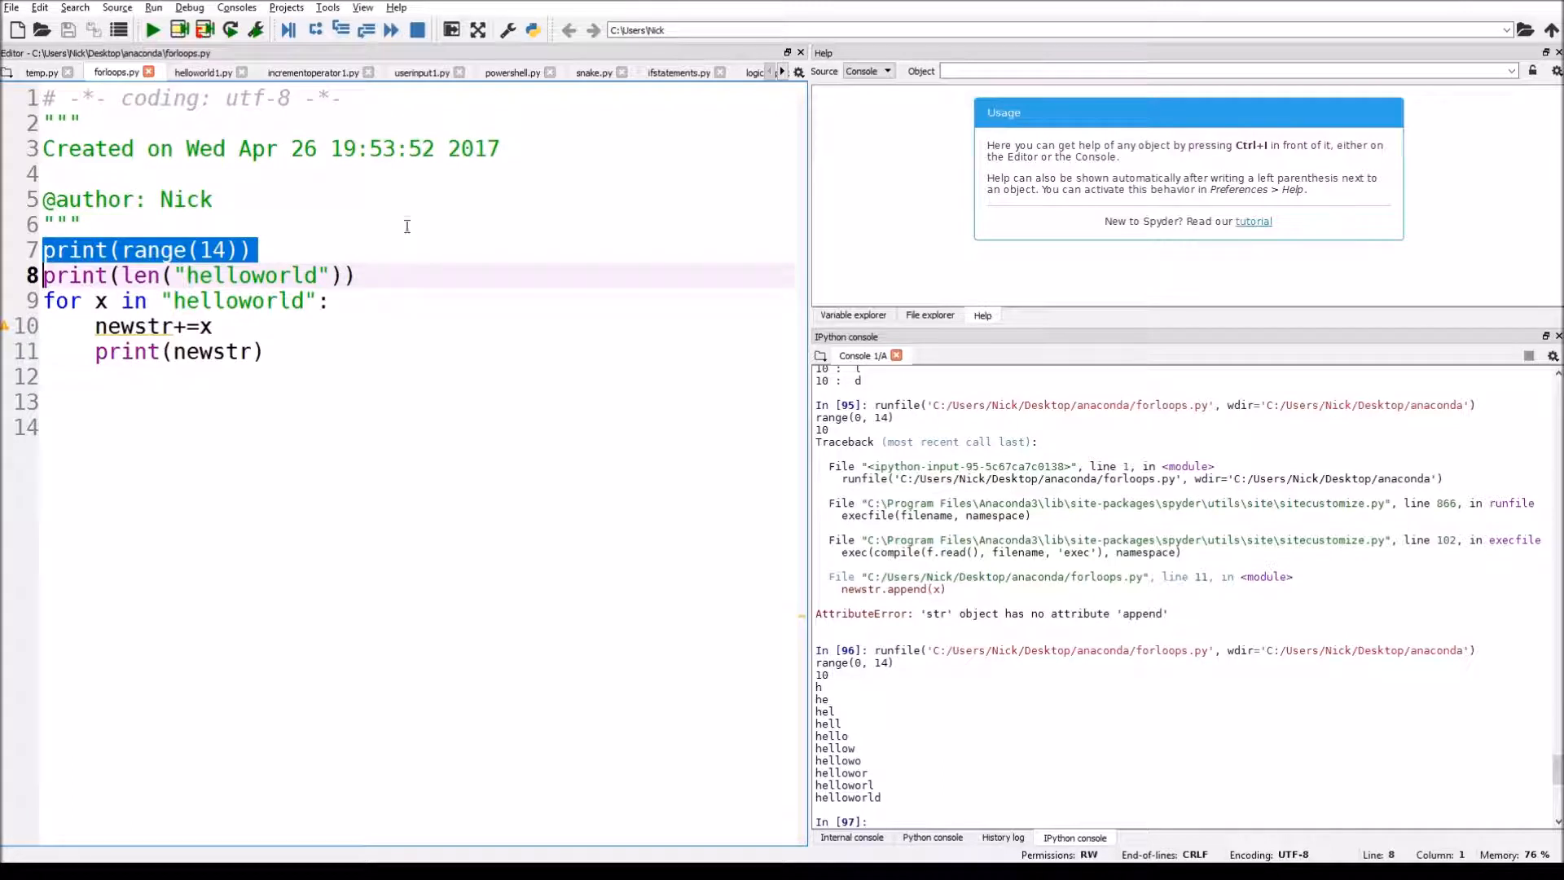
click(404, 232)
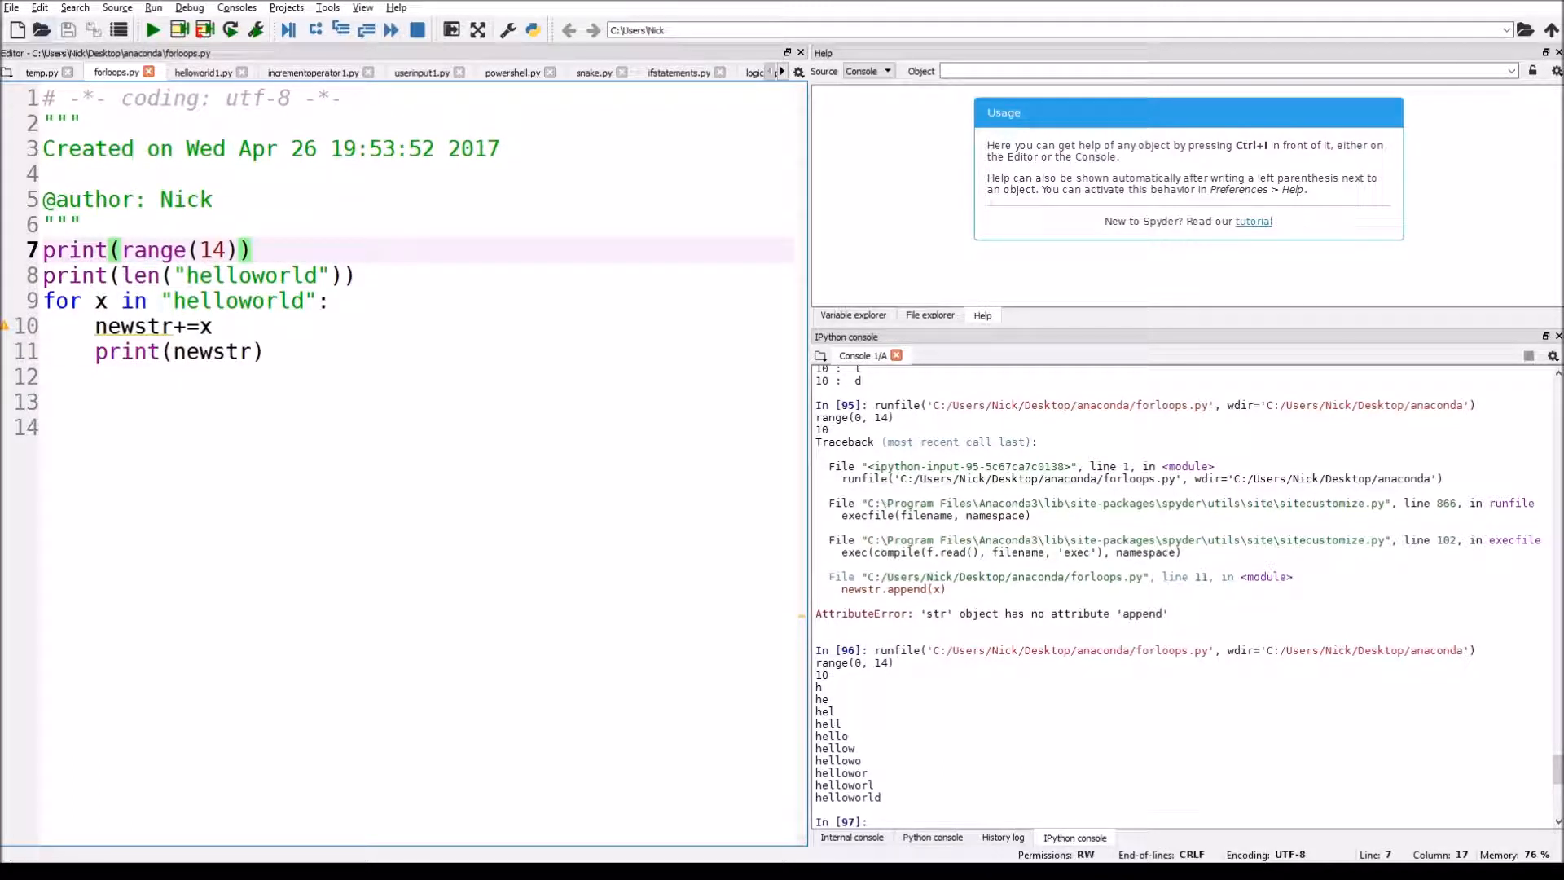
- Highlight loop lines 9–11 again to walk through how newstr grows each pass
click(533, 354)
key(shift+Home)
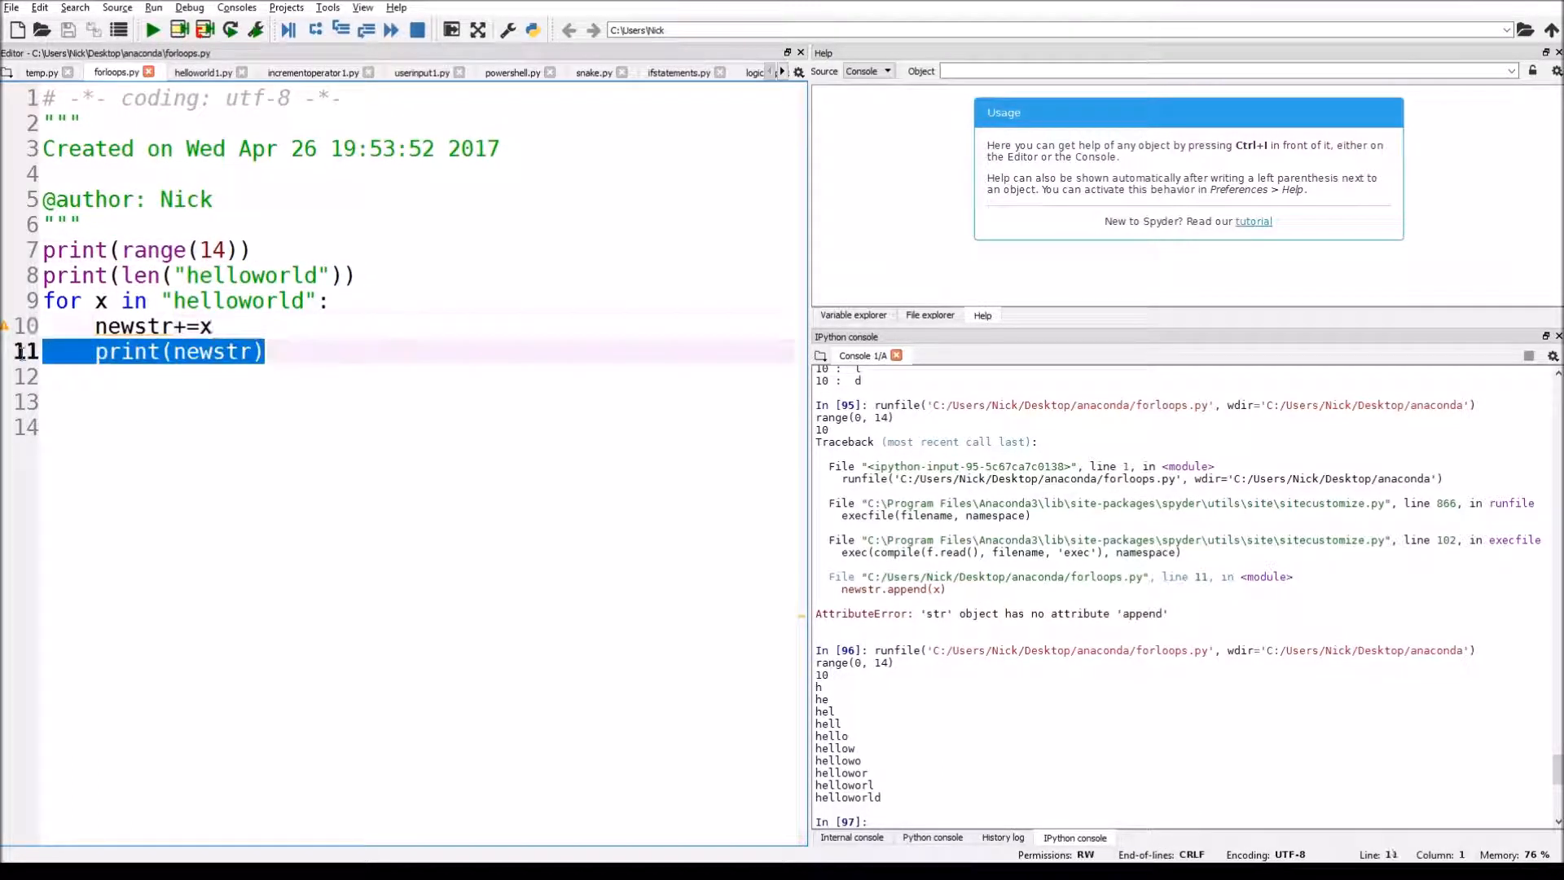
key(shift+Up)
key(shift+Up)
key(shift+Home)
click(533, 372)
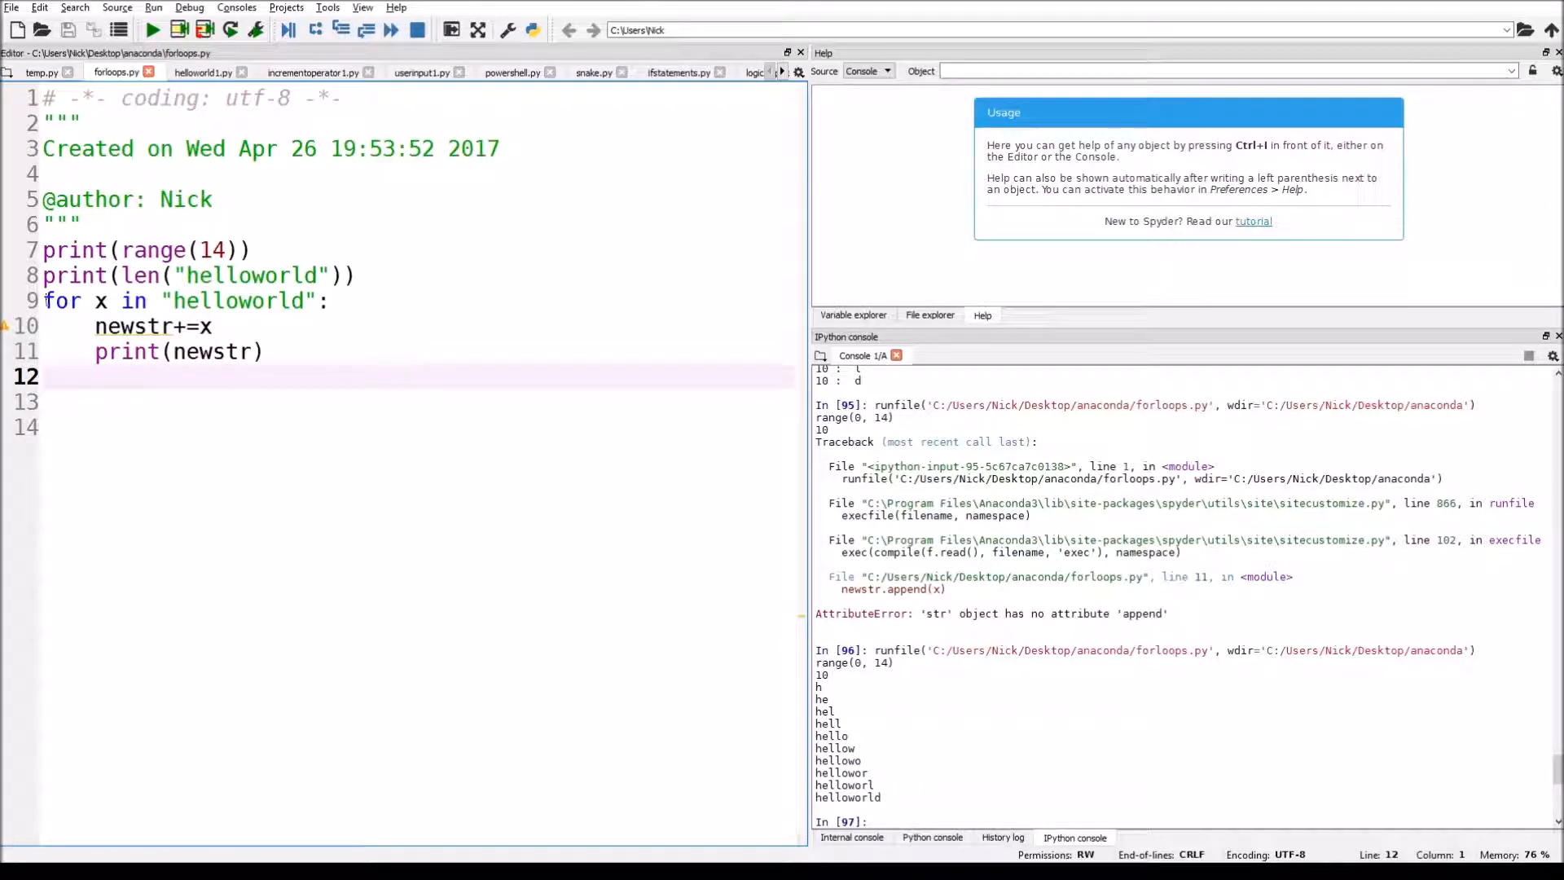
mouse_move(44, 301)
mouse_down()
mouse_move(321, 353)
mouse_move(45, 301)
mouse_up()
click(346, 358)
click(284, 358)
click(44, 301)
- Review the "helloworld" string and print lines 7–8, then select "helloworld" for replacement
drag(163, 303, 320, 303)
click(317, 303)
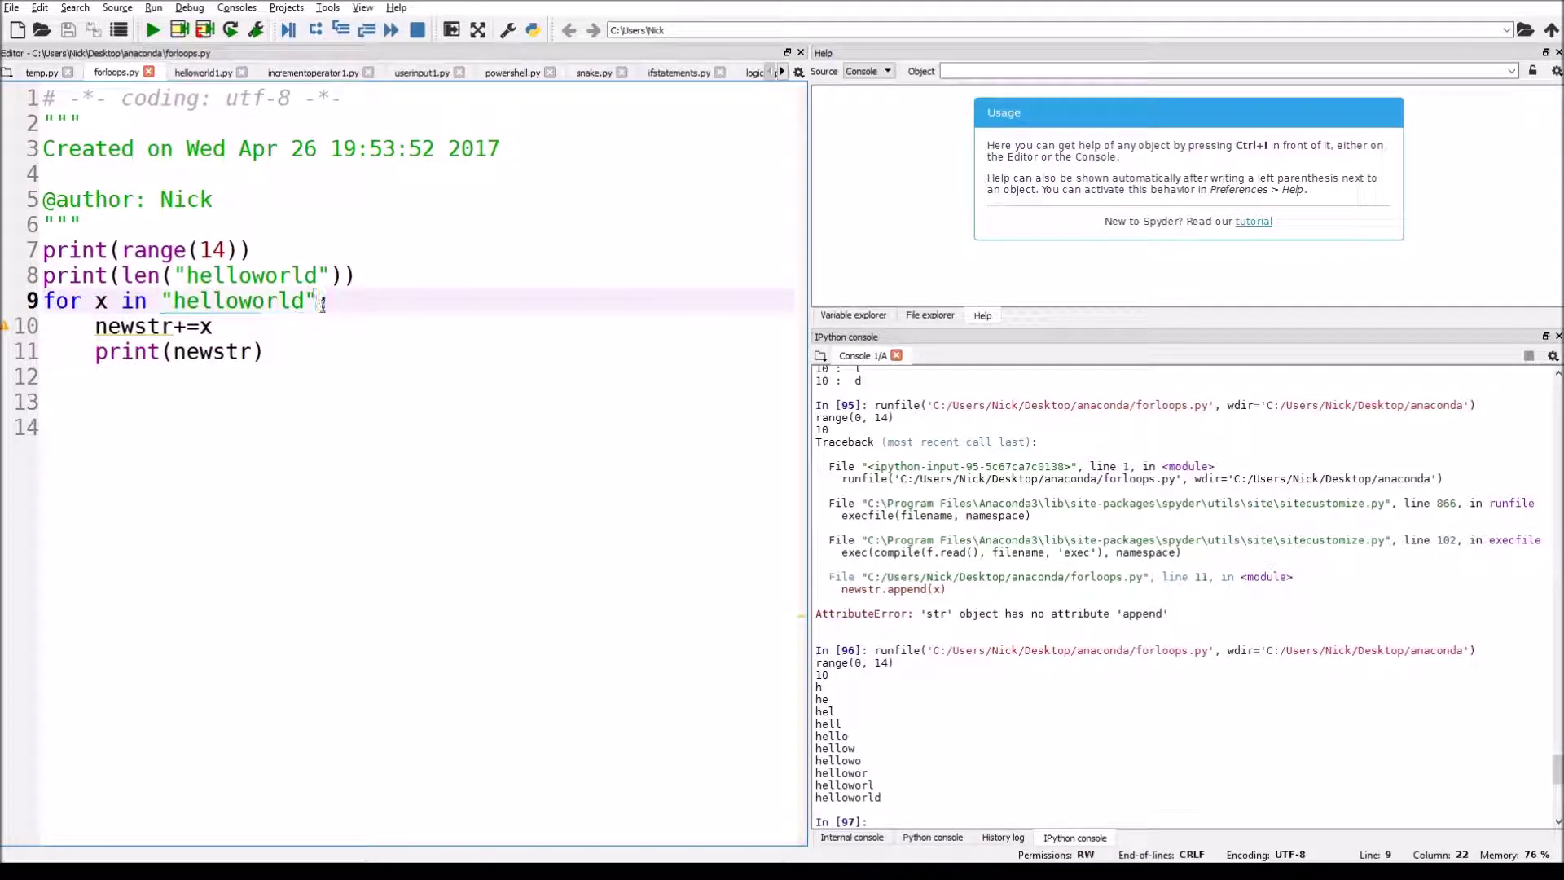
click(403, 275)
mouse_move(409, 274)
mouse_down()
mouse_move(12, 271)
mouse_move(15, 250)
mouse_move(413, 276)
mouse_up()
click(62, 273)
click(70, 220)
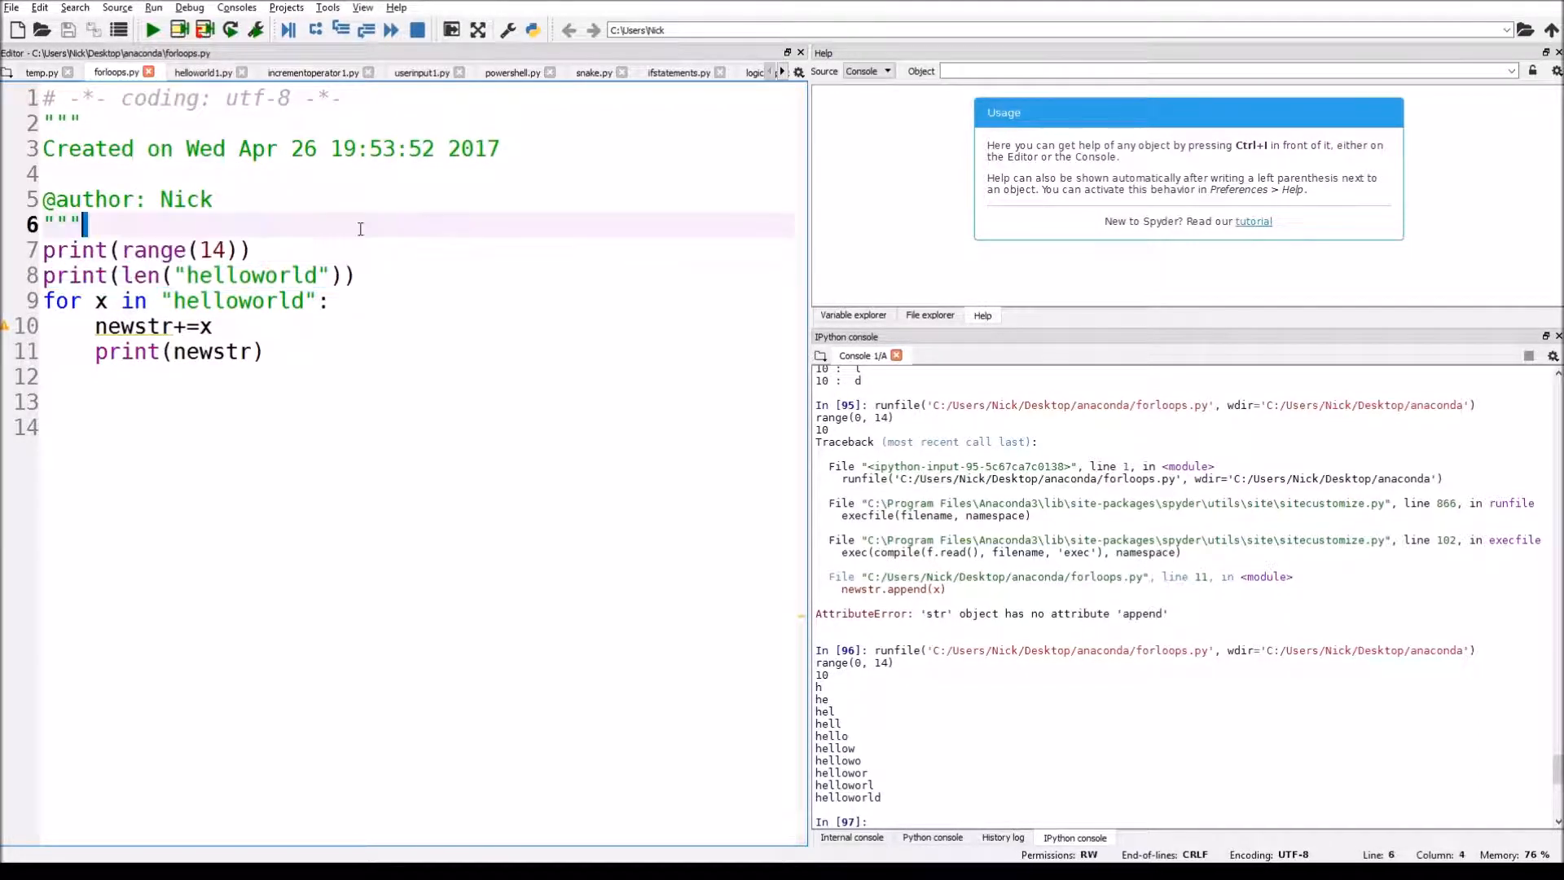
mouse_move(42, 250)
mouse_down()
mouse_move(352, 252)
mouse_move(412, 280)
mouse_up()
click(412, 279)
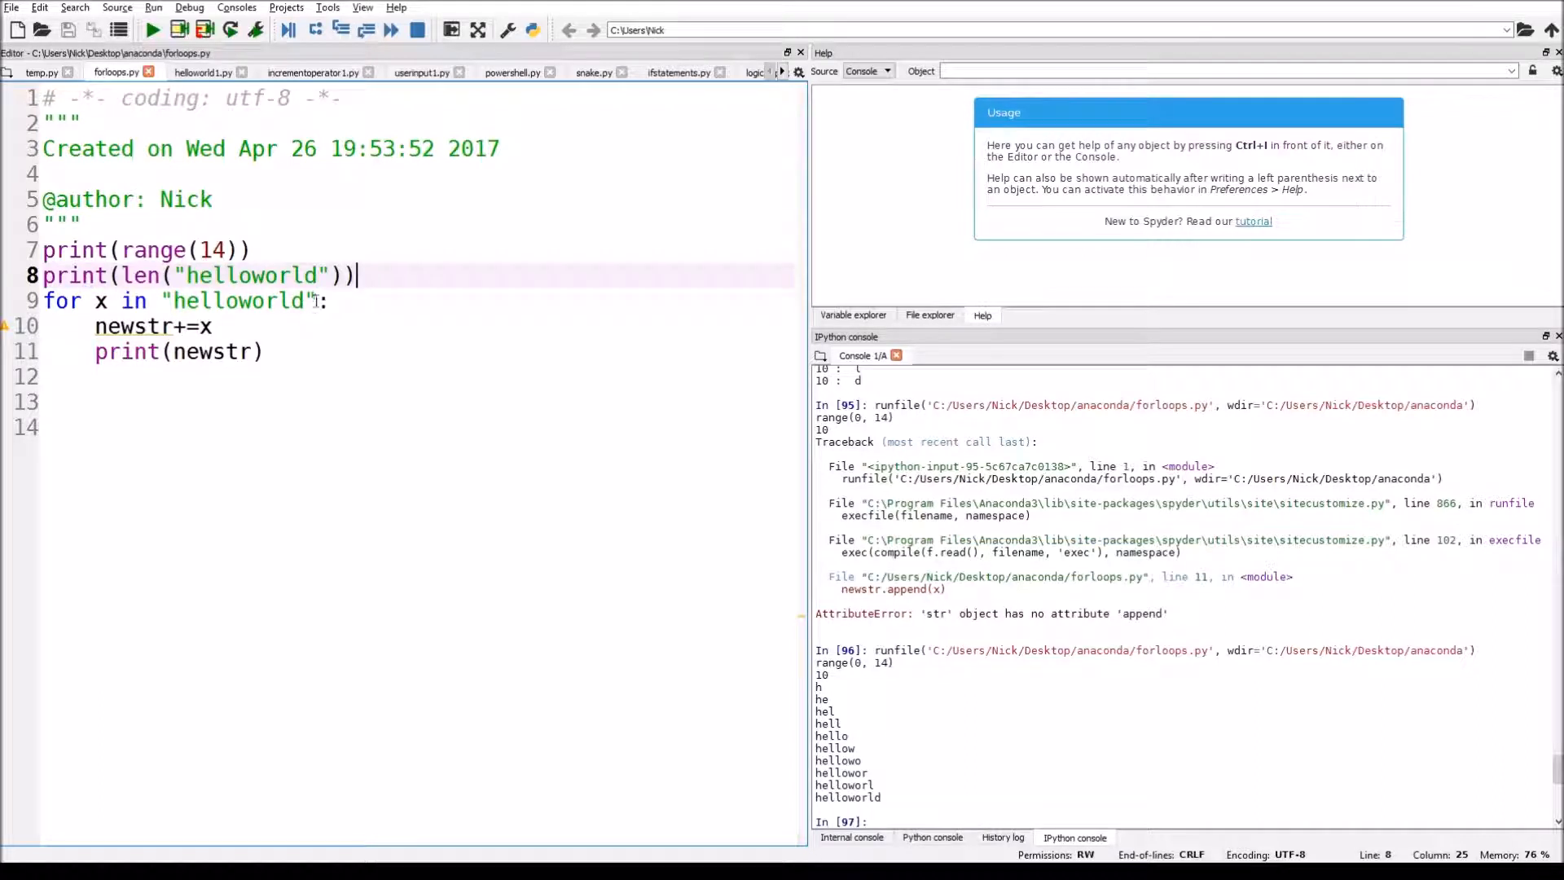
drag(320, 301, 161, 300)
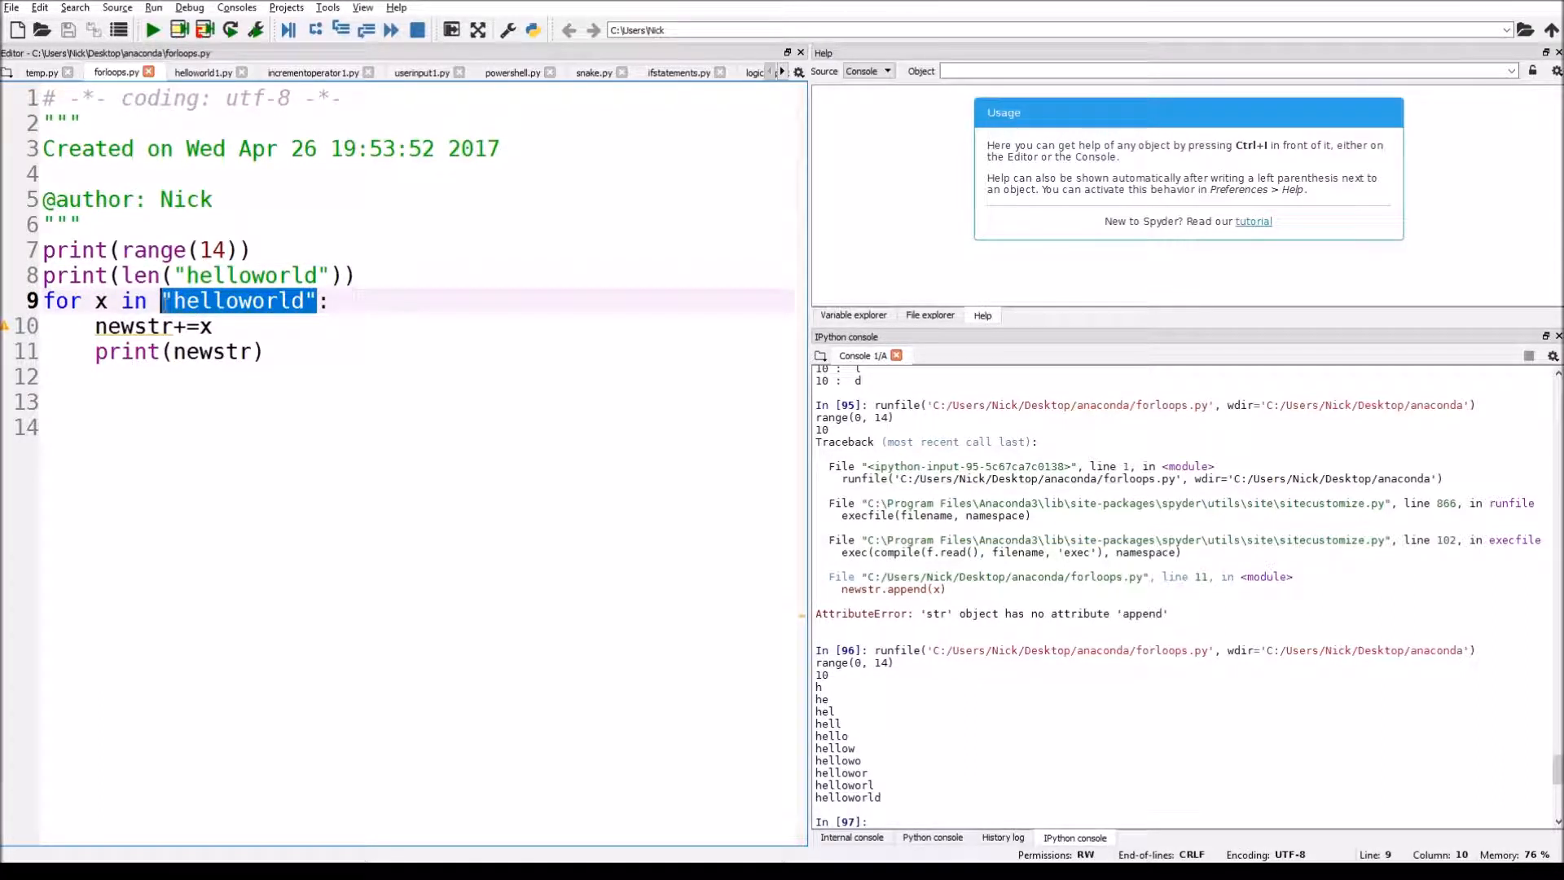
text(range()
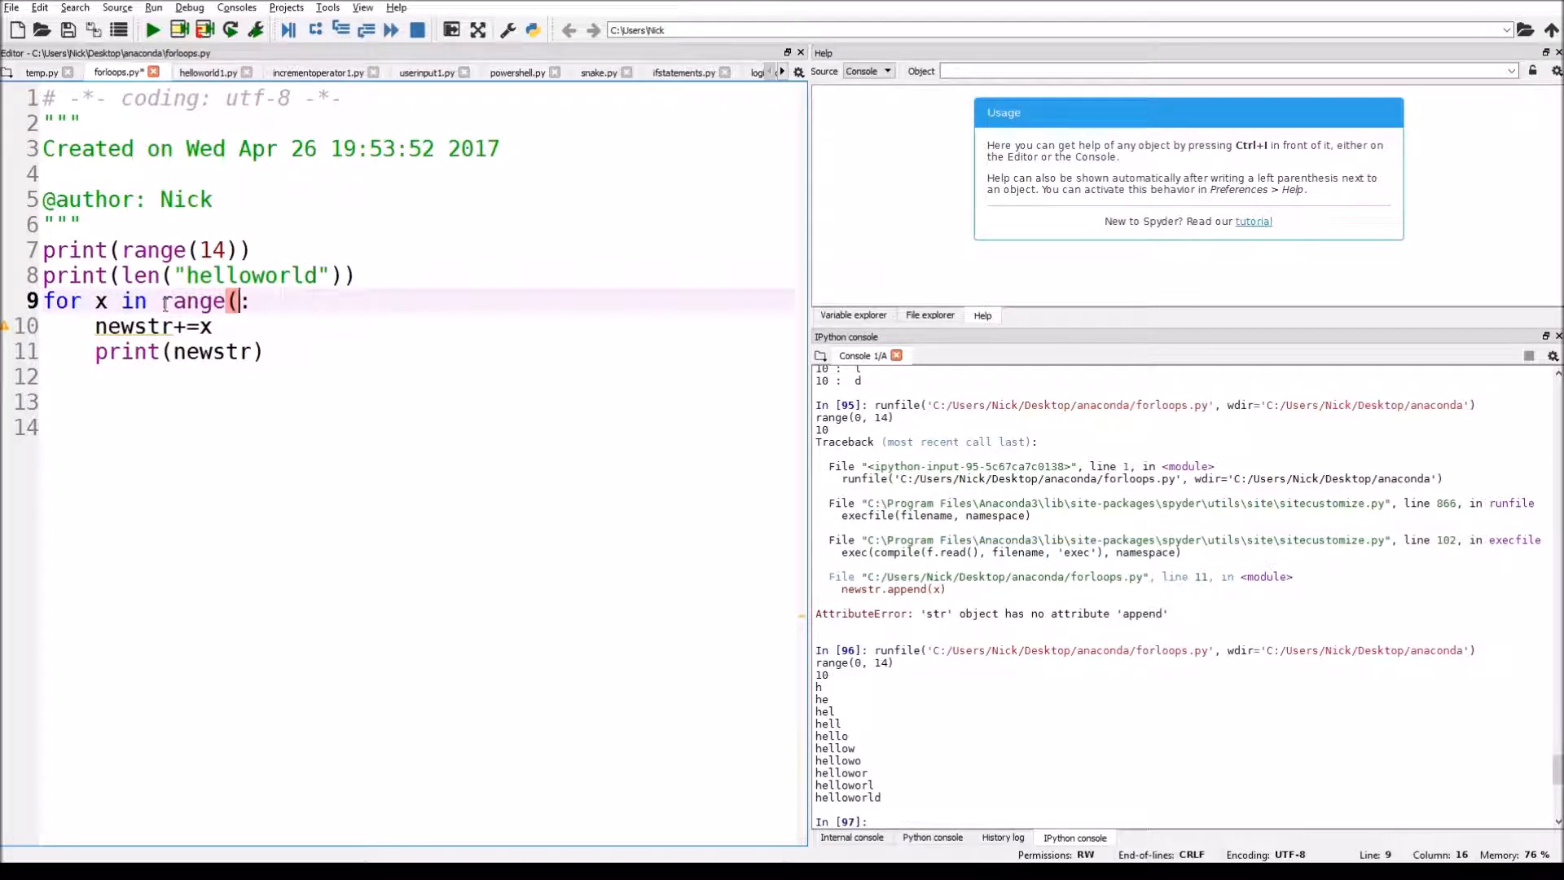
text(1)
text(5))
- Replace the loop with for x in range(15): print(x) and rerun the script
drag(264, 352, 42, 325)
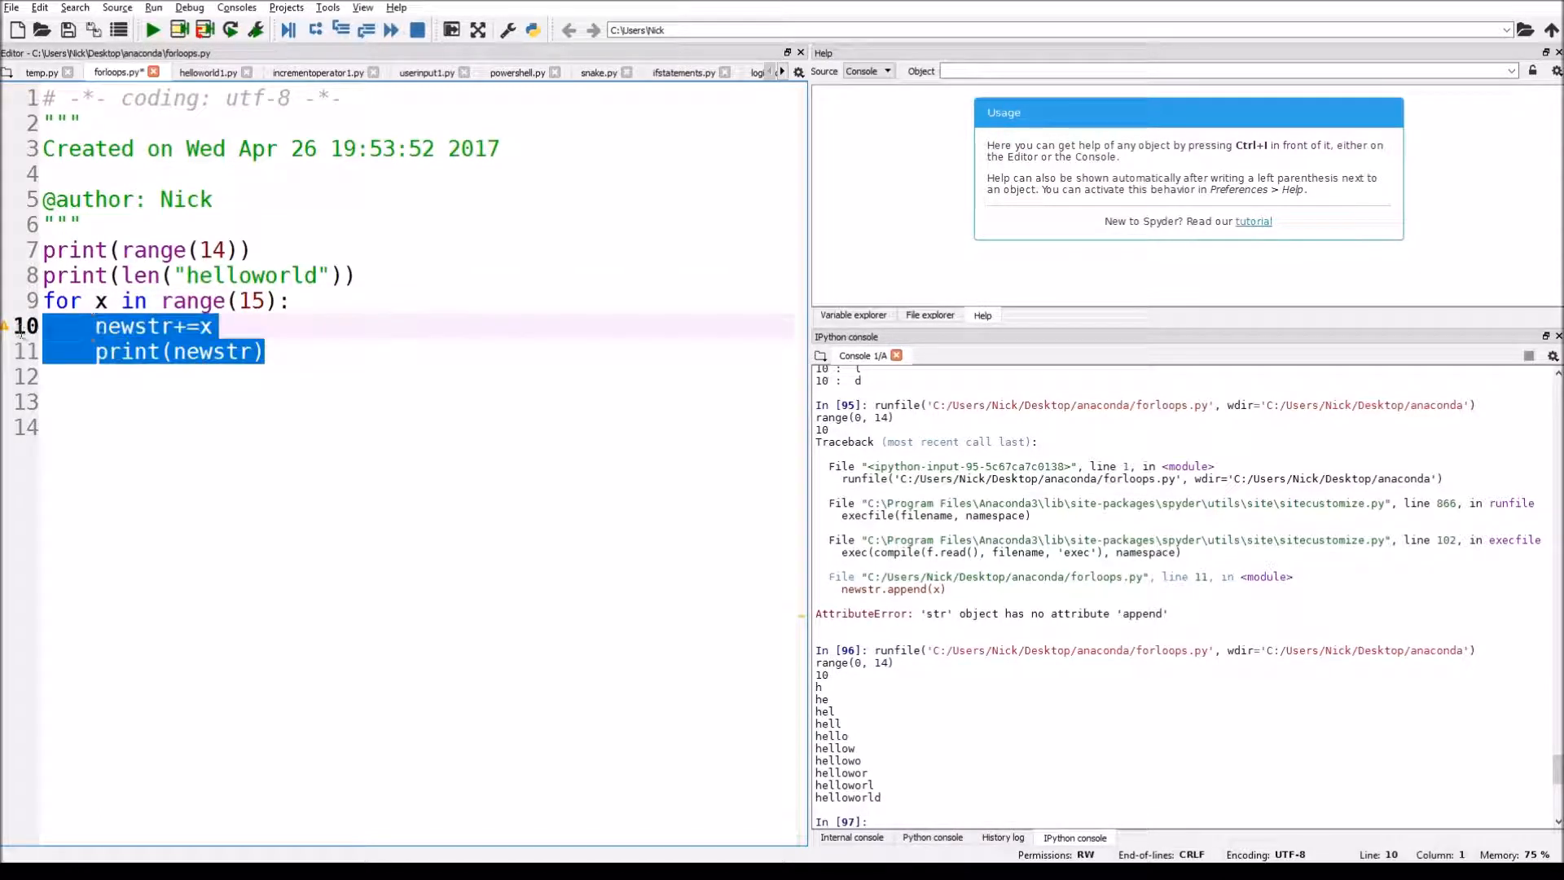
key(Delete)
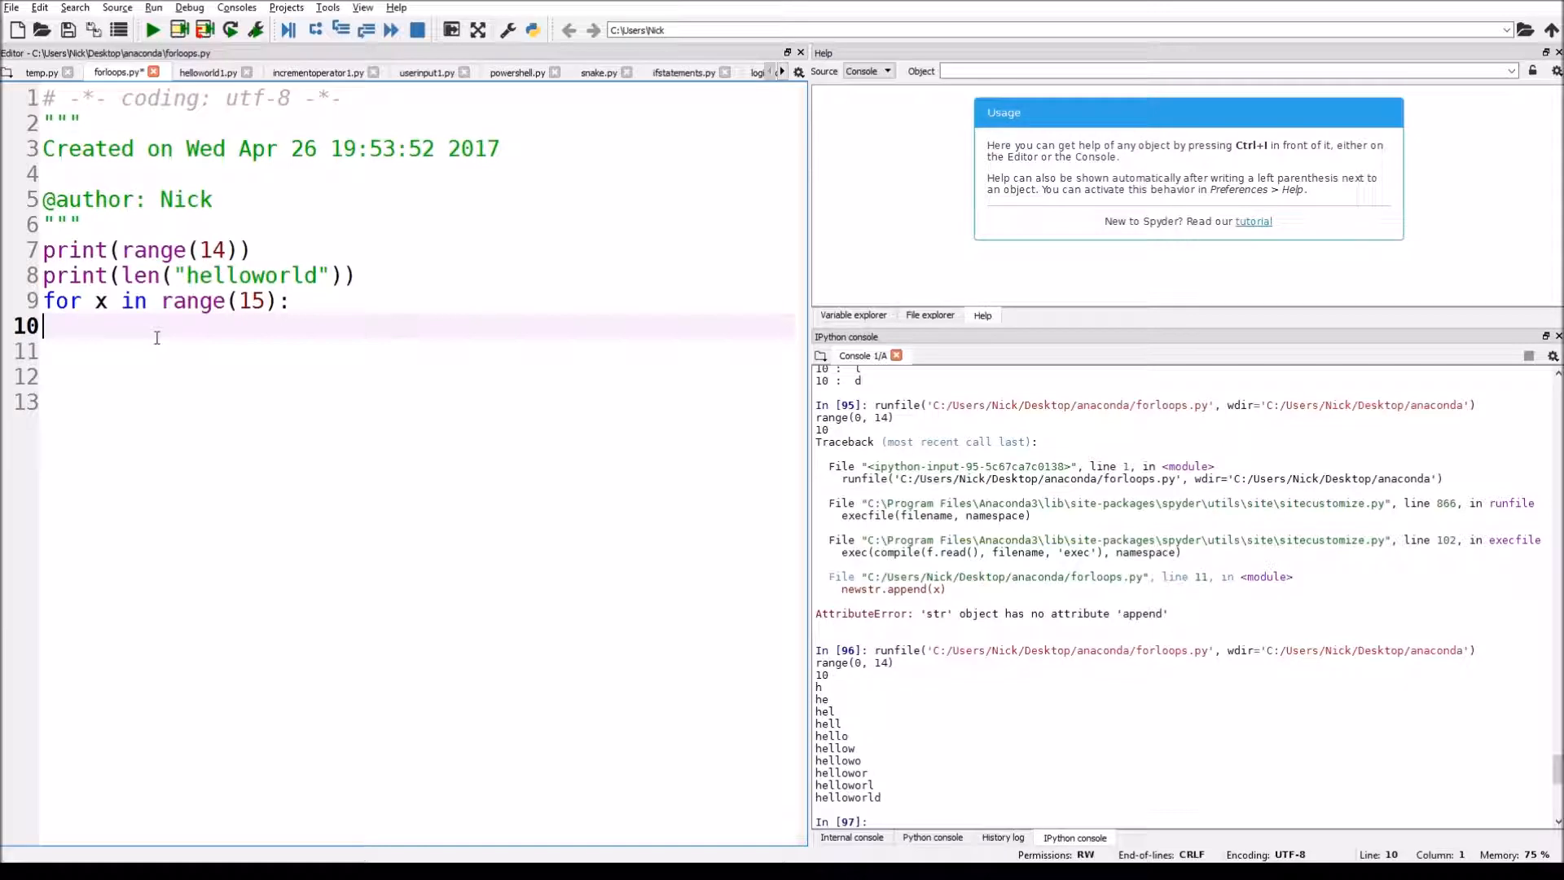
key(Tab)
text(print)
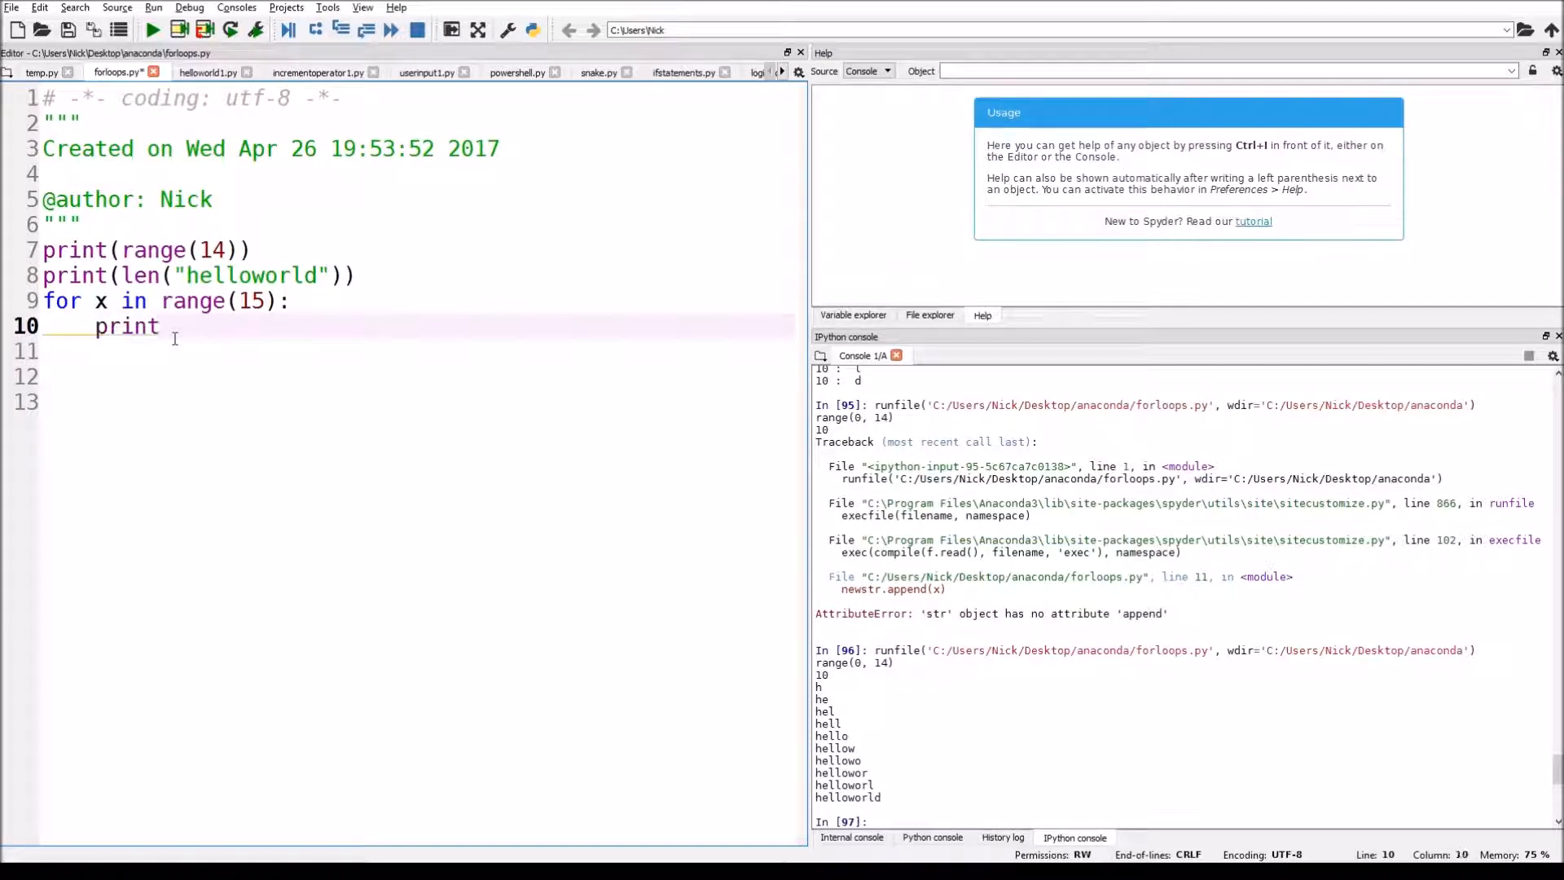
text((x)
click(153, 29)
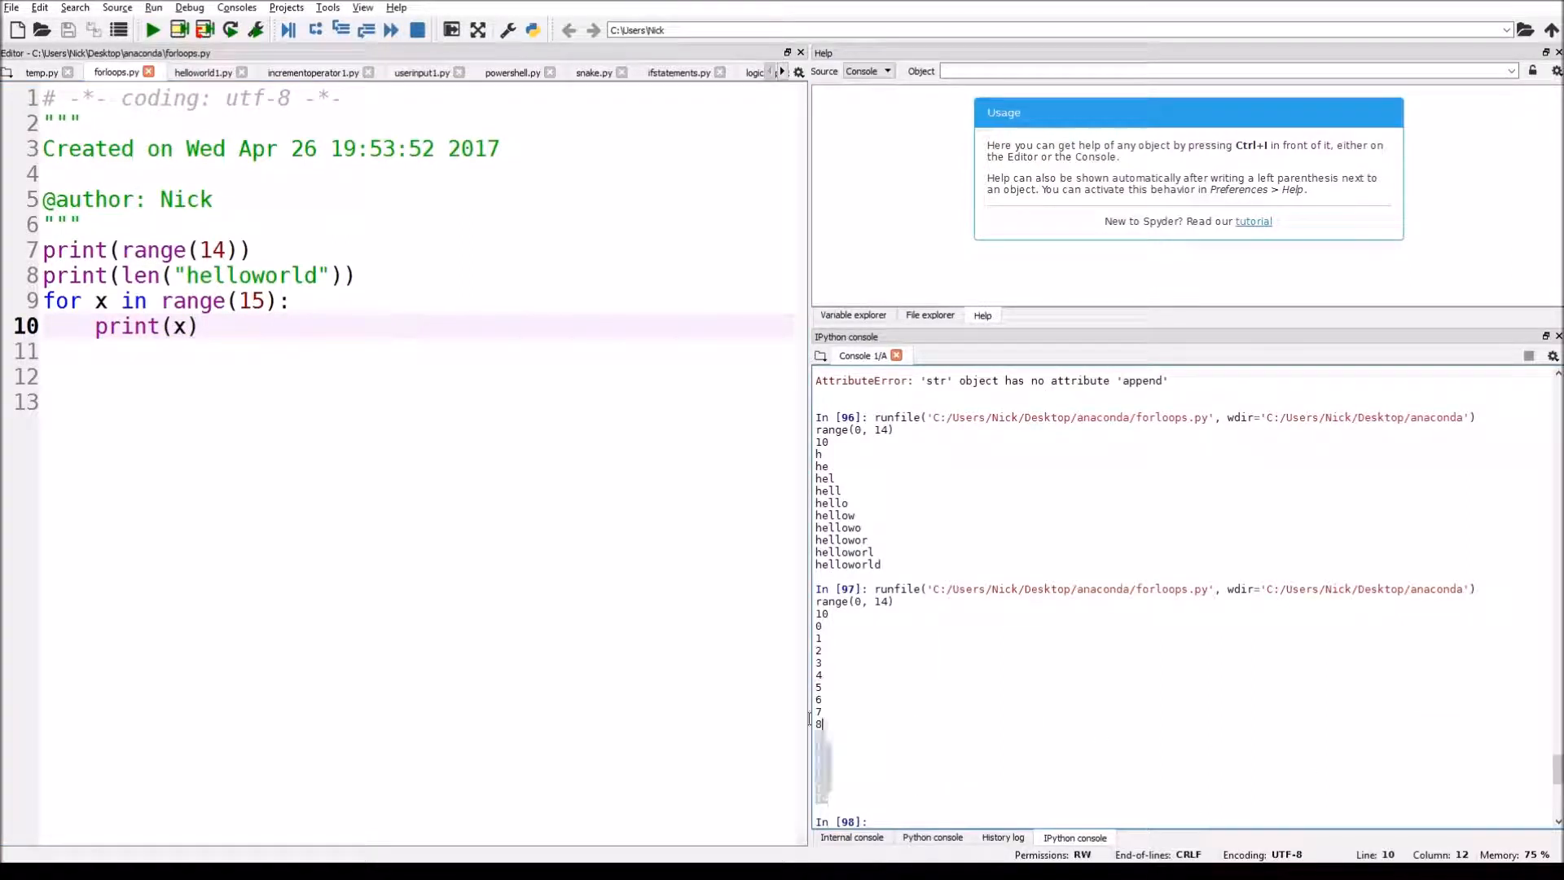
- Highlight the console output listing 0 through 14
drag(809, 720, 815, 631)
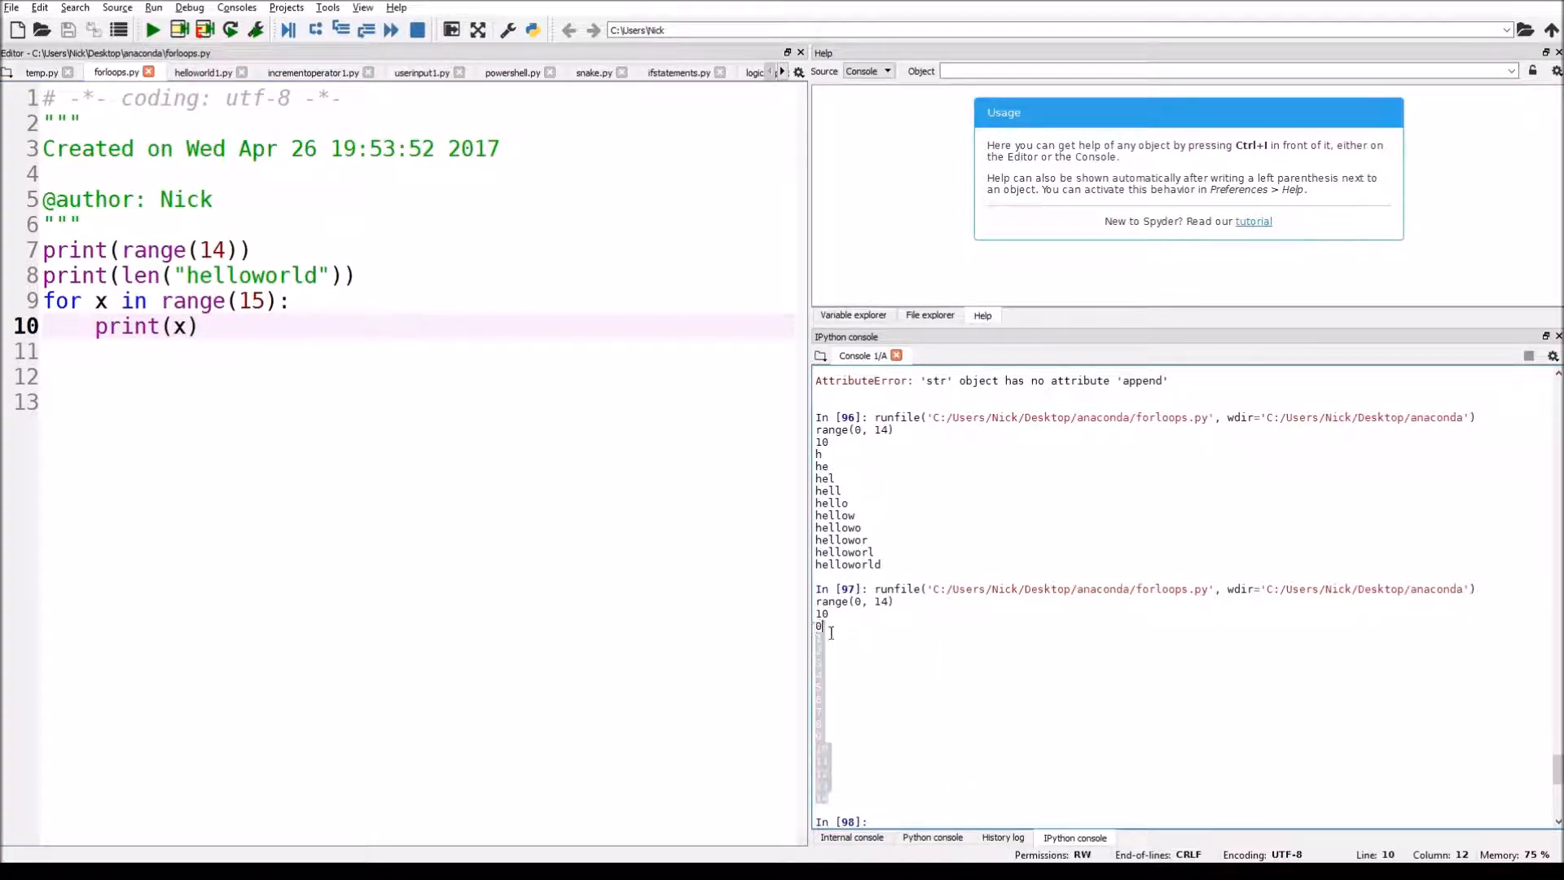
click(830, 631)
mouse_move(818, 621)
mouse_down()
mouse_move(885, 666)
mouse_move(919, 807)
mouse_up()
click(926, 803)
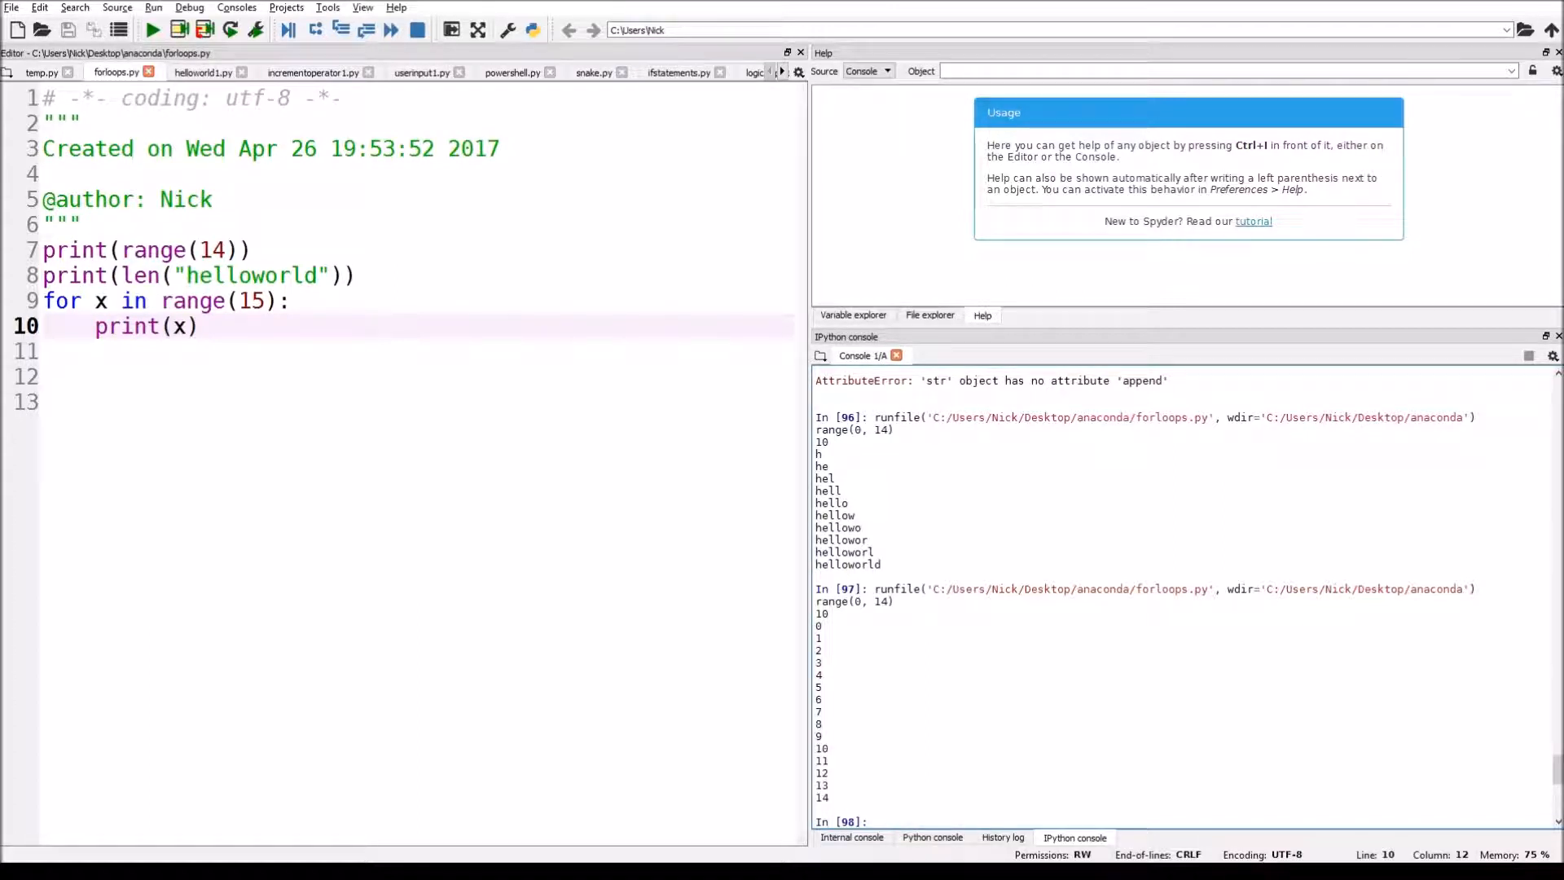